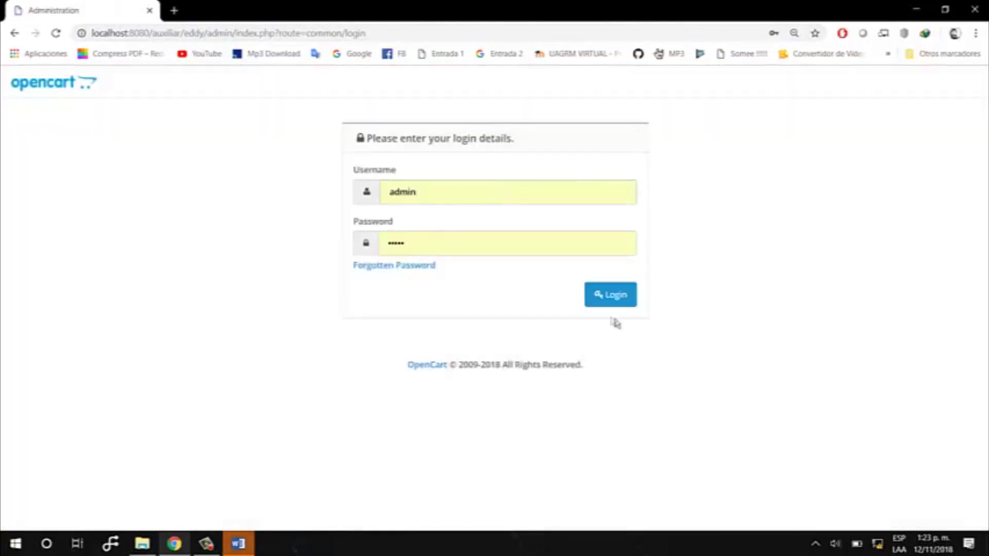
Step: Submit the OpenCart admin login, look over the Word navigation diagram, and open the C:\laragon\www folder
{"action": "left_click", "coordinate": [624, 288]}
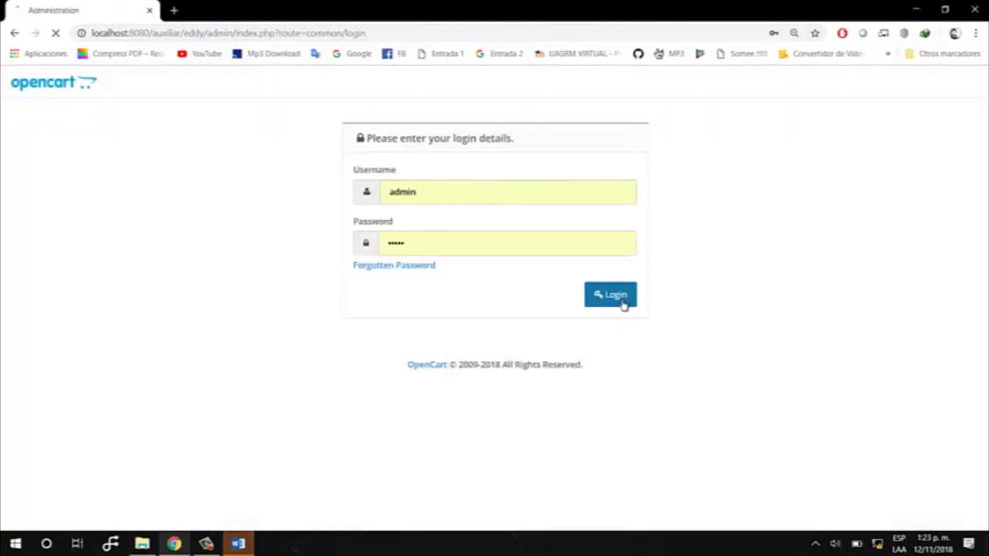
{"action": "left_click", "coordinate": [251, 545]}
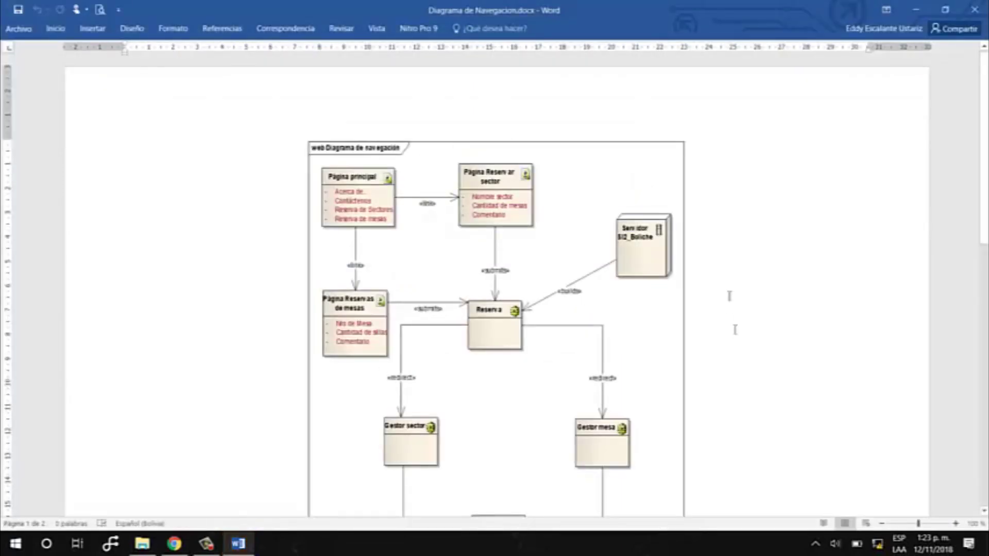
{"action": "scroll", "coordinate": [722, 242], "scroll_direction": "down", "scroll_amount": 5}
{"action": "scroll", "coordinate": [721, 241], "scroll_direction": "up", "scroll_amount": 3}
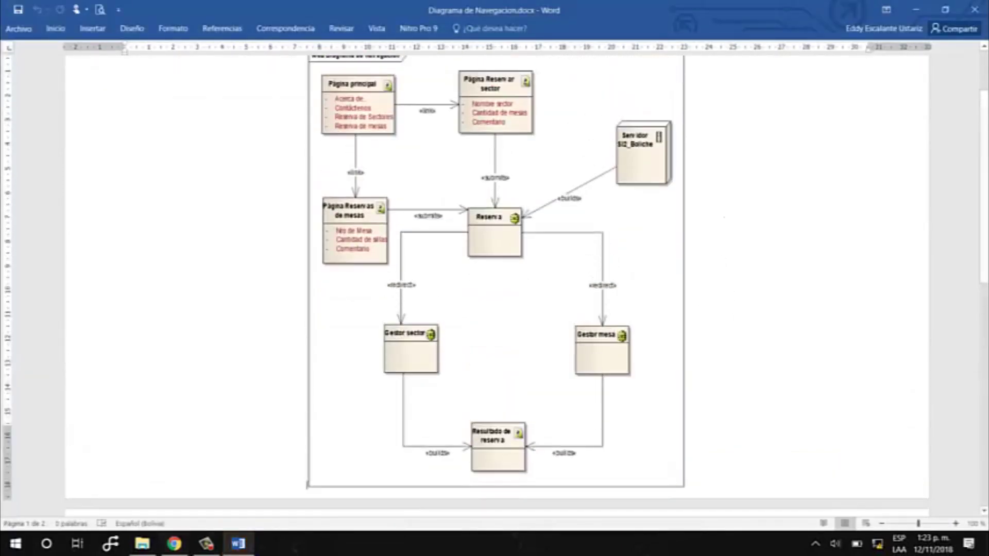
{"action": "left_click", "coordinate": [142, 544]}
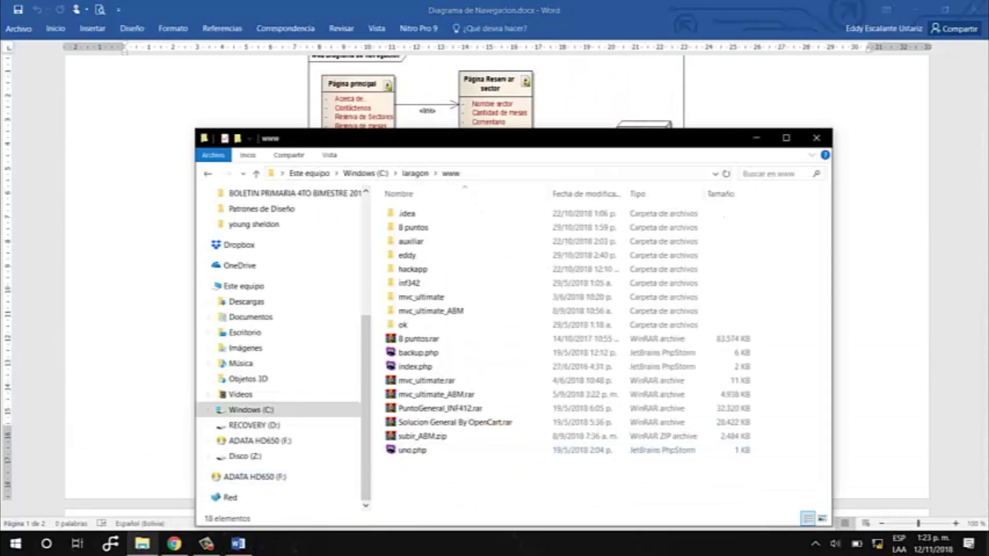
Step: Open IMG-20181107-WA0082.jpg in Picasa from the desktop's INF412 - SISTEMAS DE INFORMACION 2 folder
{"action": "key", "text": "super+d"}
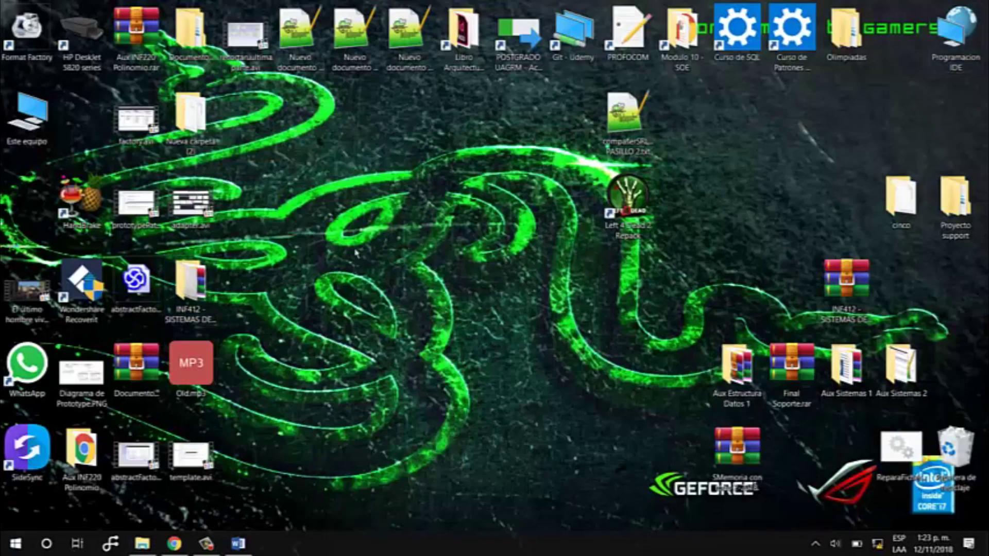
{"action": "double_click", "coordinate": [847, 281]}
{"action": "left_click", "coordinate": [796, 247]}
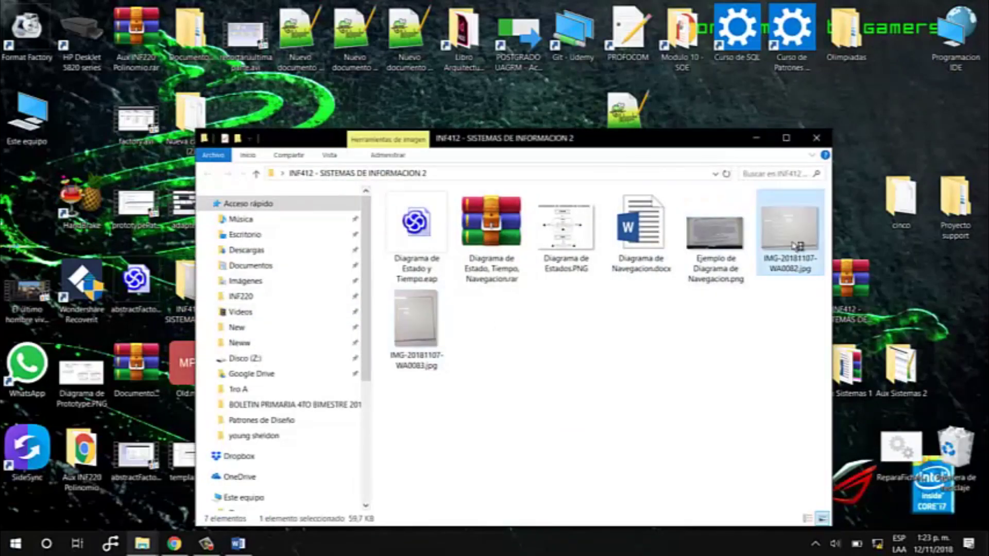
{"action": "double_click", "coordinate": [796, 247]}
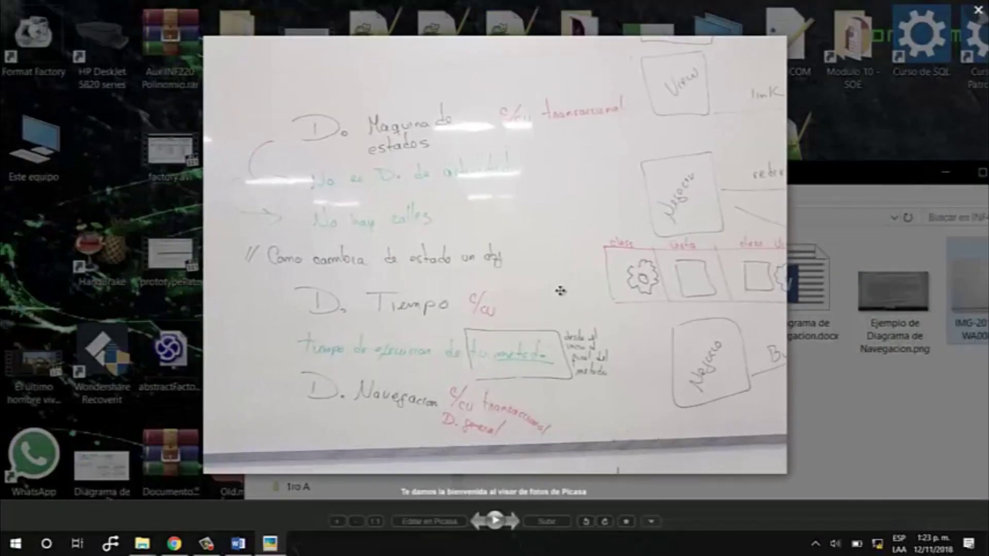
Step: View the next whiteboard photo zoomed in on its submit and link sketches, then return to Word
{"action": "key", "text": "Right"}
{"action": "scroll", "coordinate": [558, 289], "scroll_direction": "up", "scroll_amount": 4}
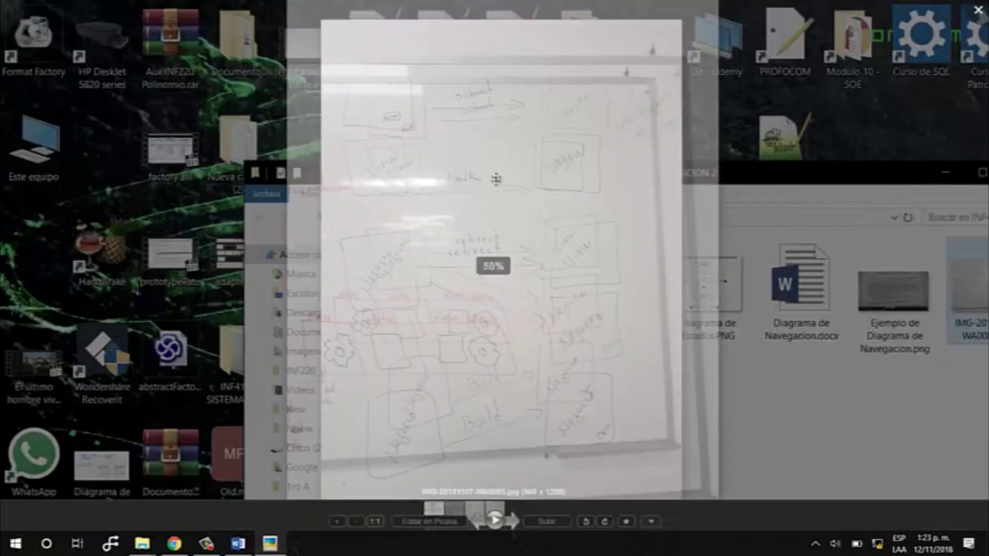
{"action": "scroll", "coordinate": [549, 210], "scroll_direction": "up", "scroll_amount": 5}
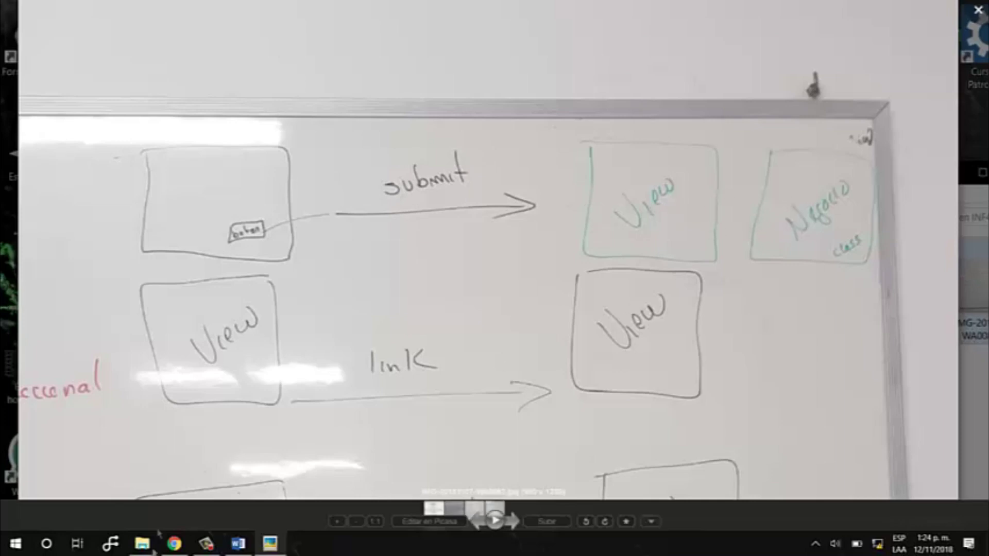
{"action": "left_click", "coordinate": [270, 544]}
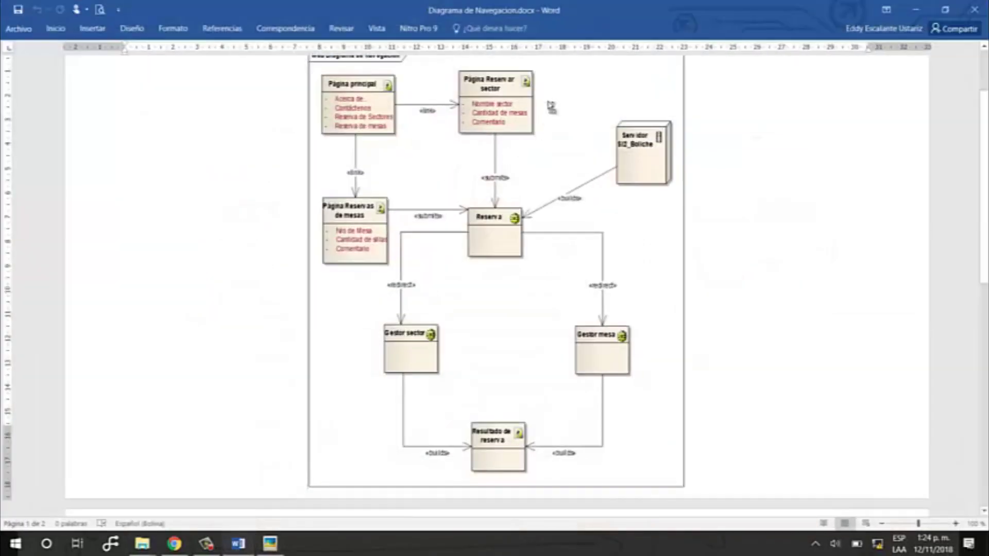
Step: Zoom Word to 200% on the diagram's top pages, then bring back the IMG-20181107-WA0083.jpg photo
{"action": "scroll", "coordinate": [549, 101], "scroll_direction": "up", "scroll_amount": 10, "text": "ctrl"}
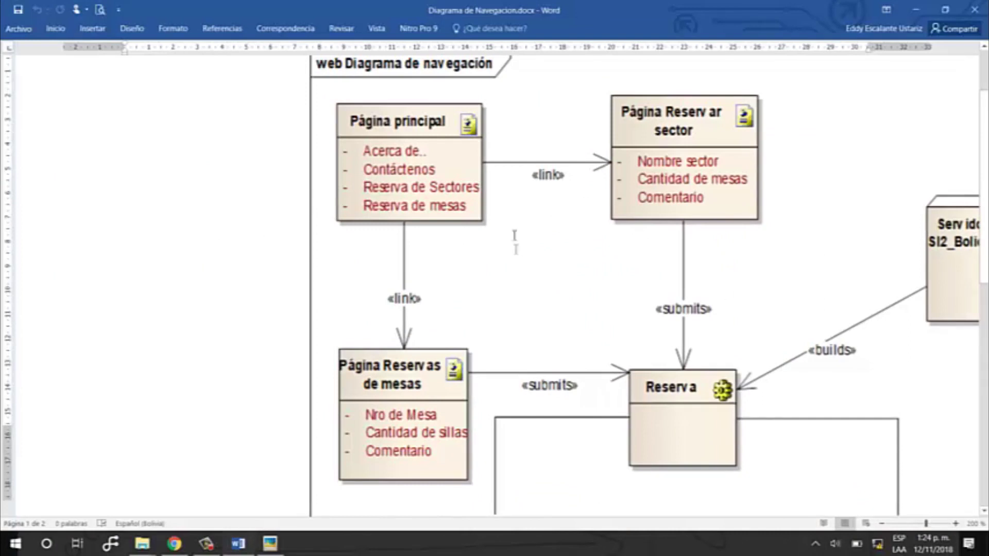
{"action": "left_click", "coordinate": [689, 149]}
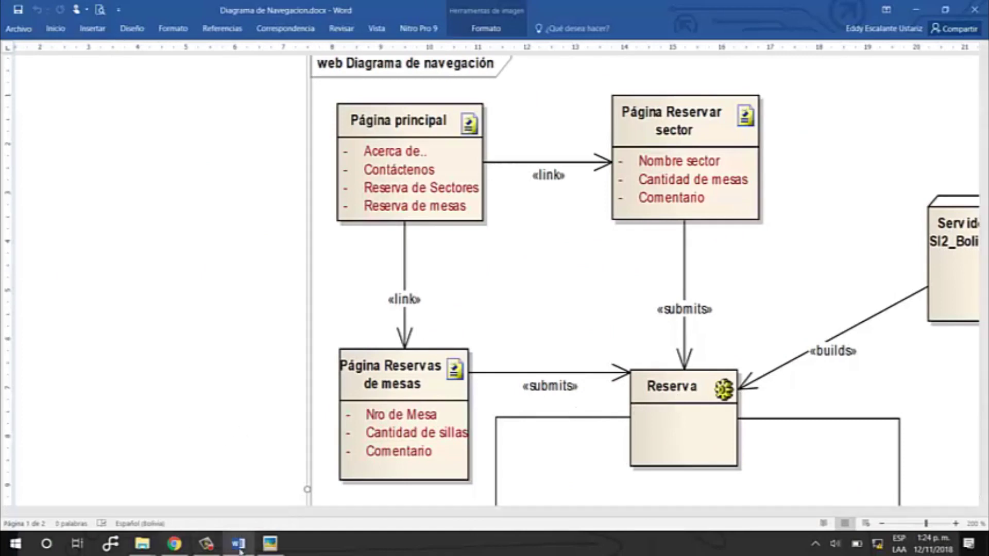
{"action": "left_click", "coordinate": [270, 543]}
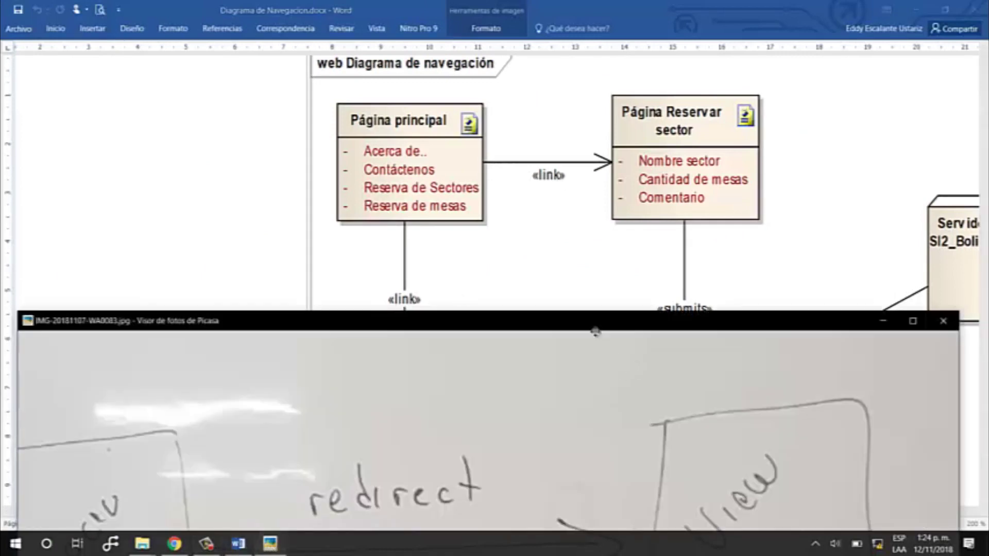
{"action": "double_click", "coordinate": [597, 331]}
{"action": "scroll", "coordinate": [612, 158], "scroll_direction": "down", "scroll_amount": 3}
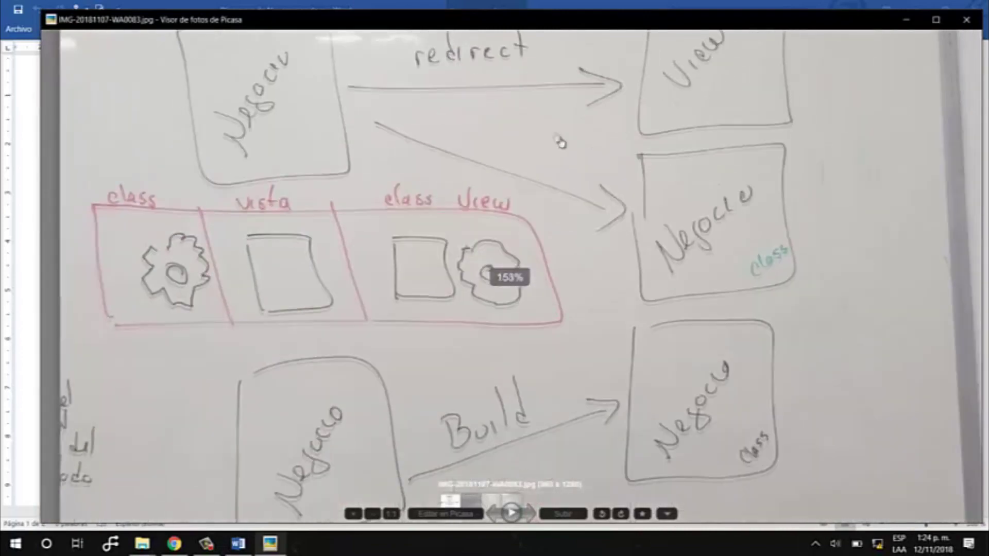
{"action": "scroll", "coordinate": [556, 137], "scroll_direction": "up", "scroll_amount": 2}
{"action": "left_click_drag", "start_coordinate": [355, 309], "coordinate": [337, 342]}
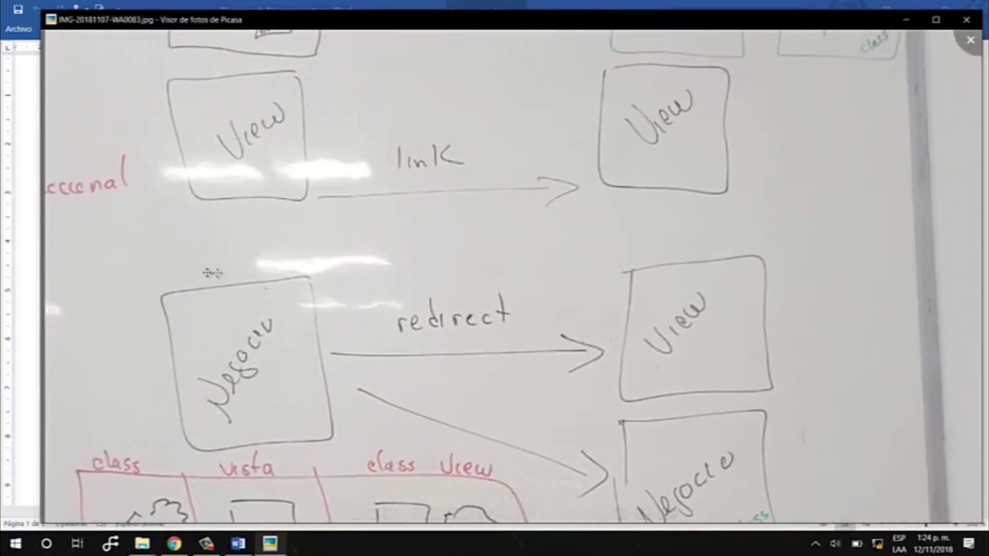
{"action": "left_click_drag", "start_coordinate": [424, 353], "coordinate": [376, 267]}
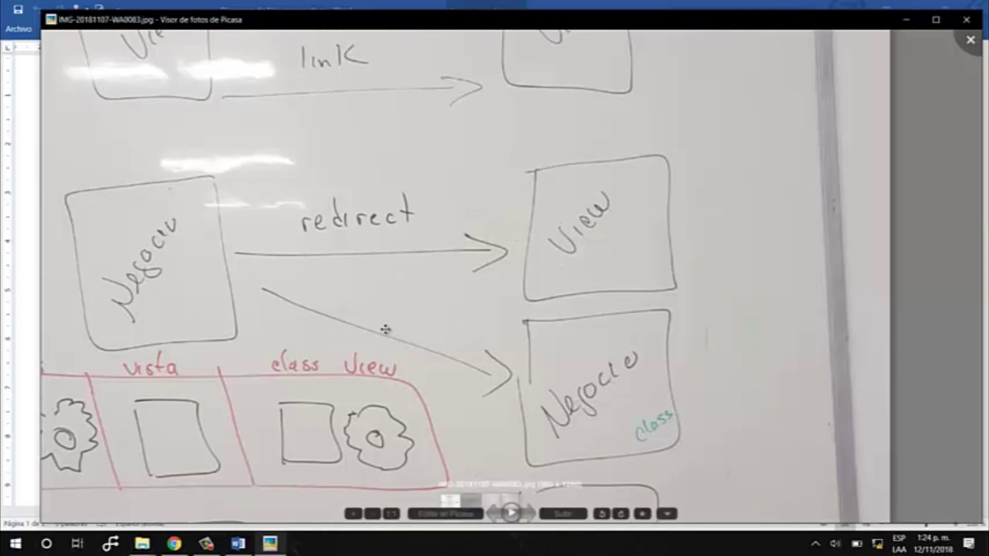
{"action": "left_click_drag", "start_coordinate": [360, 287], "coordinate": [432, 253]}
{"action": "scroll", "coordinate": [432, 253], "scroll_direction": "up", "scroll_amount": 4}
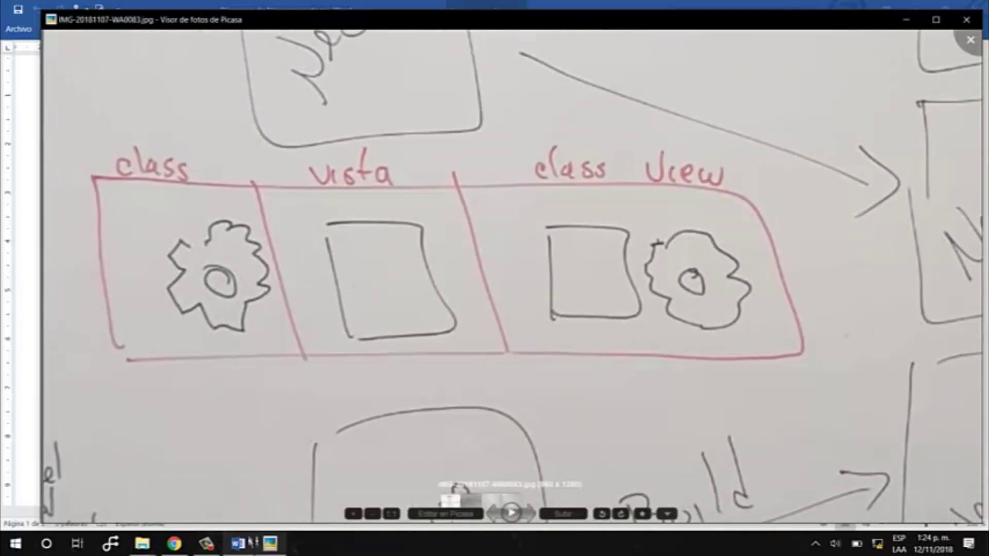
{"action": "left_click", "coordinate": [240, 543]}
{"action": "left_click", "coordinate": [270, 544]}
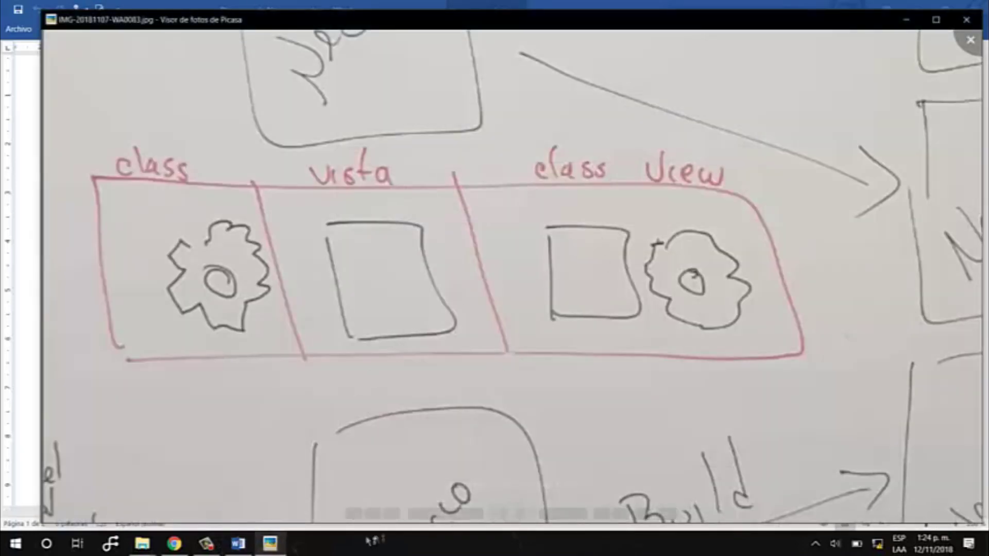
{"action": "left_click", "coordinate": [238, 543]}
{"action": "scroll", "coordinate": [674, 343], "scroll_direction": "down", "scroll_amount": 10}
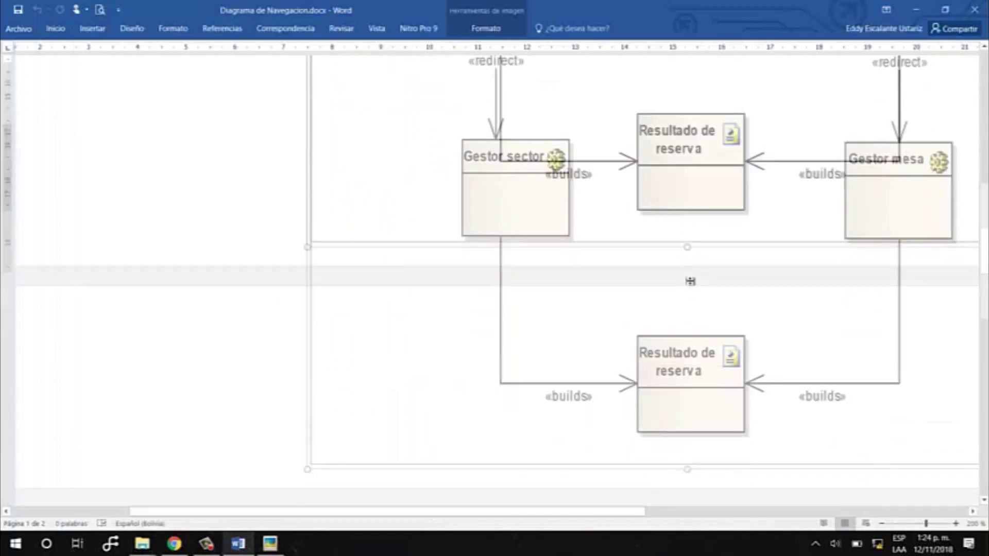
{"action": "scroll", "coordinate": [692, 279], "scroll_direction": "up", "scroll_amount": 5}
{"action": "scroll", "coordinate": [691, 277], "scroll_direction": "down", "scroll_amount": 15}
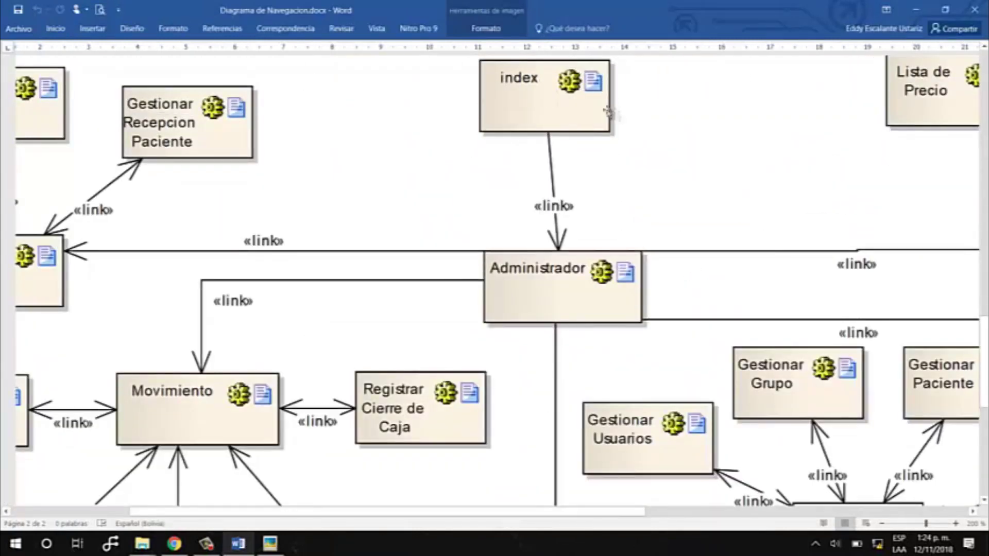
{"action": "scroll", "coordinate": [587, 116], "scroll_direction": "up", "scroll_amount": 3}
{"action": "key", "text": "alt+Tab"}
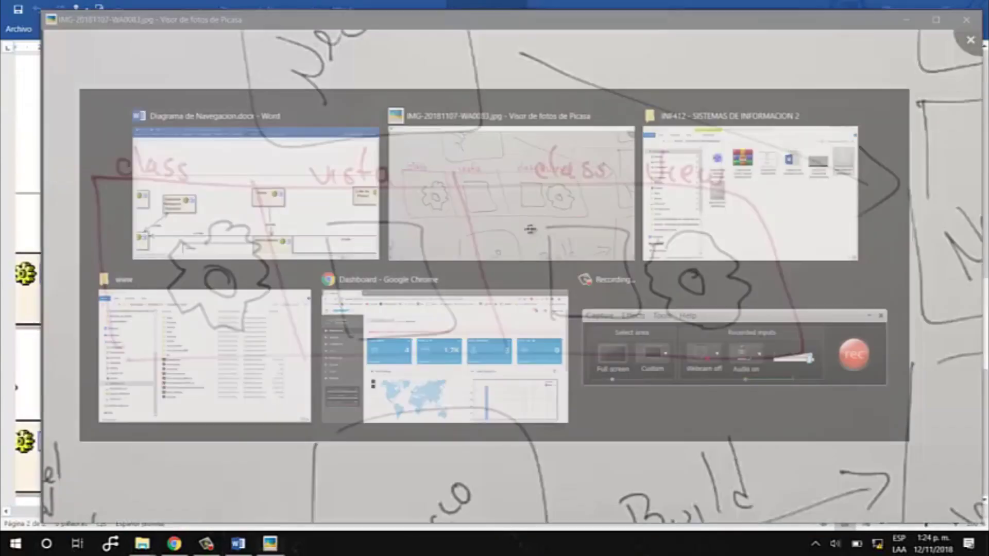
{"action": "scroll", "coordinate": [632, 230], "scroll_direction": "up", "scroll_amount": 3}
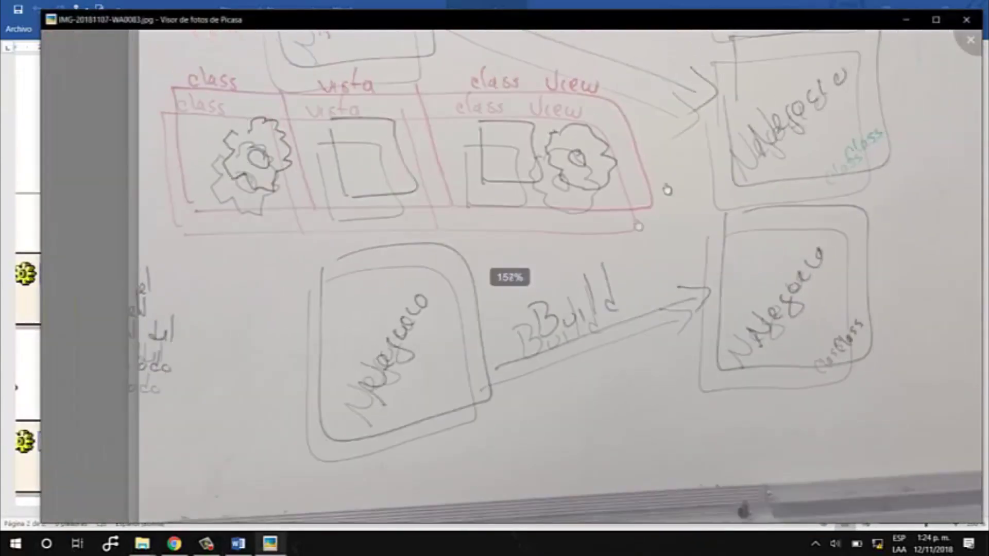
{"action": "scroll", "coordinate": [667, 190], "scroll_direction": "down", "scroll_amount": 2}
{"action": "left_click_drag", "start_coordinate": [579, 155], "coordinate": [555, 256]}
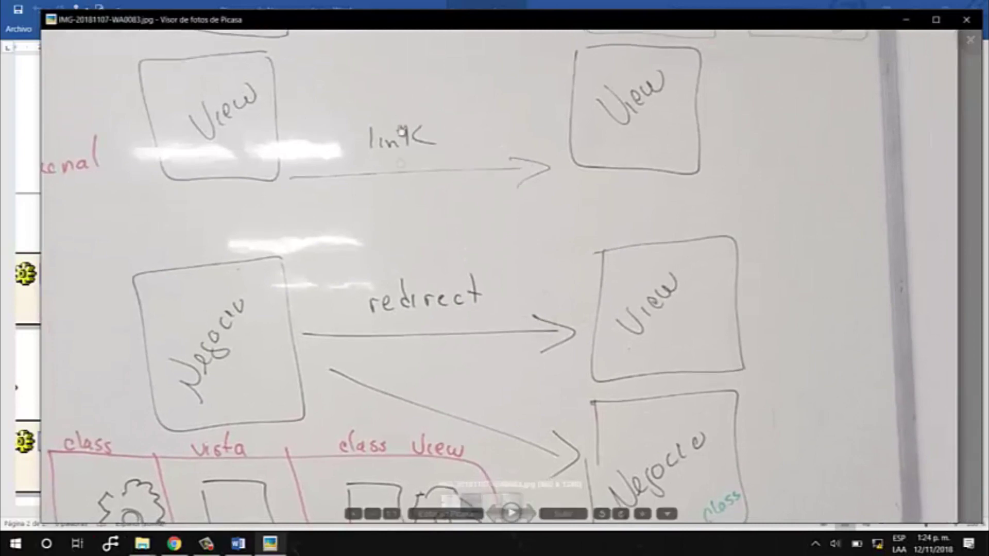
{"action": "left_click_drag", "start_coordinate": [401, 164], "coordinate": [397, 313]}
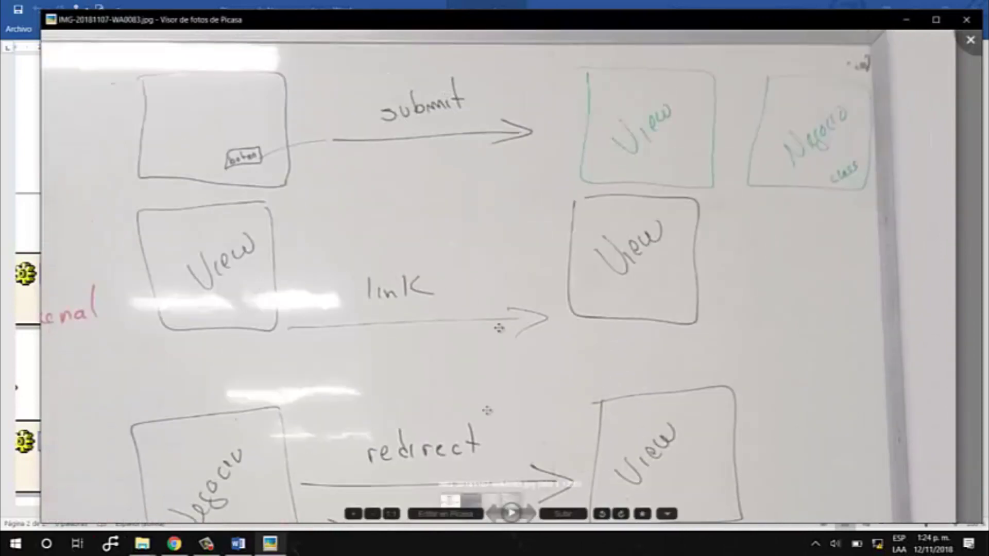
{"action": "scroll", "coordinate": [499, 328], "scroll_direction": "down", "scroll_amount": 10}
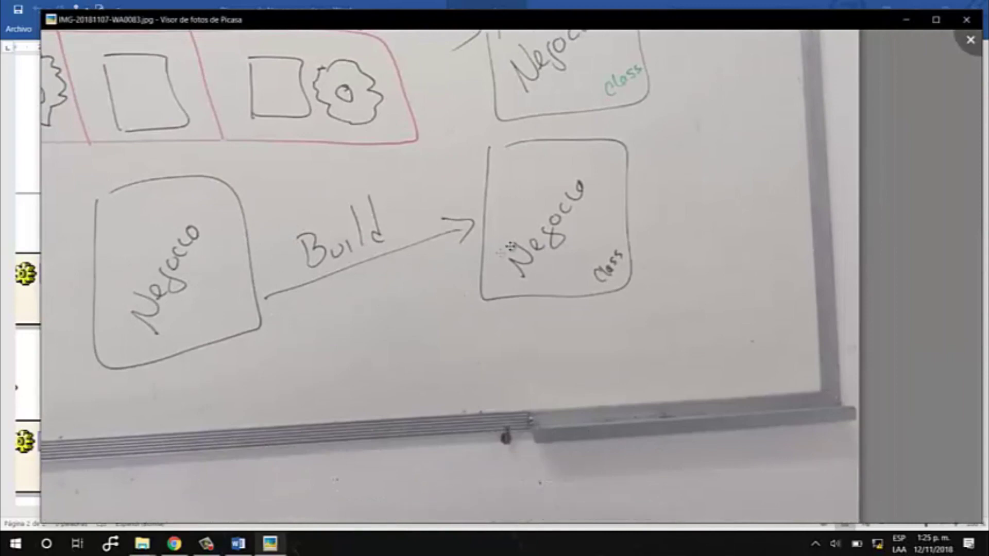
{"action": "scroll", "coordinate": [429, 237], "scroll_direction": "down", "scroll_amount": 5}
{"action": "key", "text": "Left"}
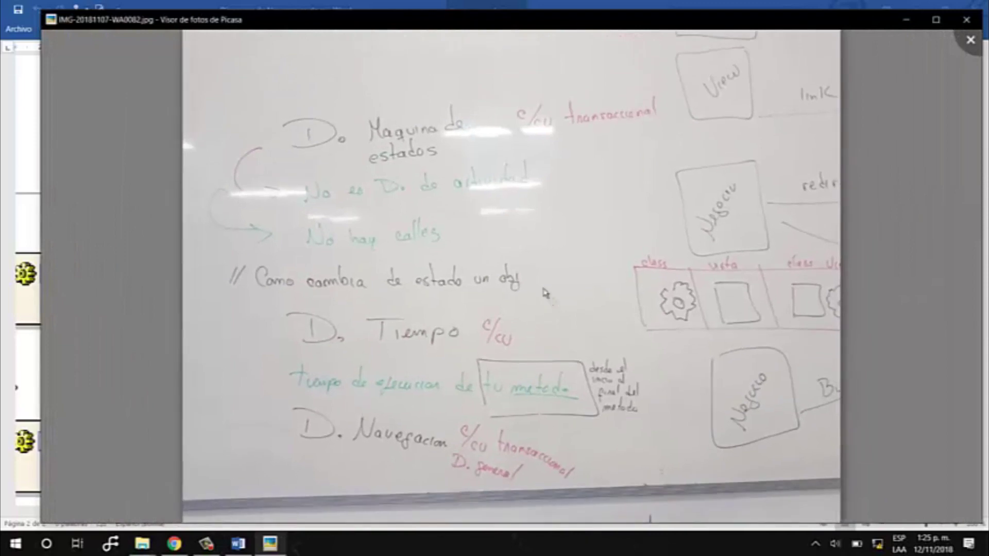
{"action": "key", "text": "Right"}
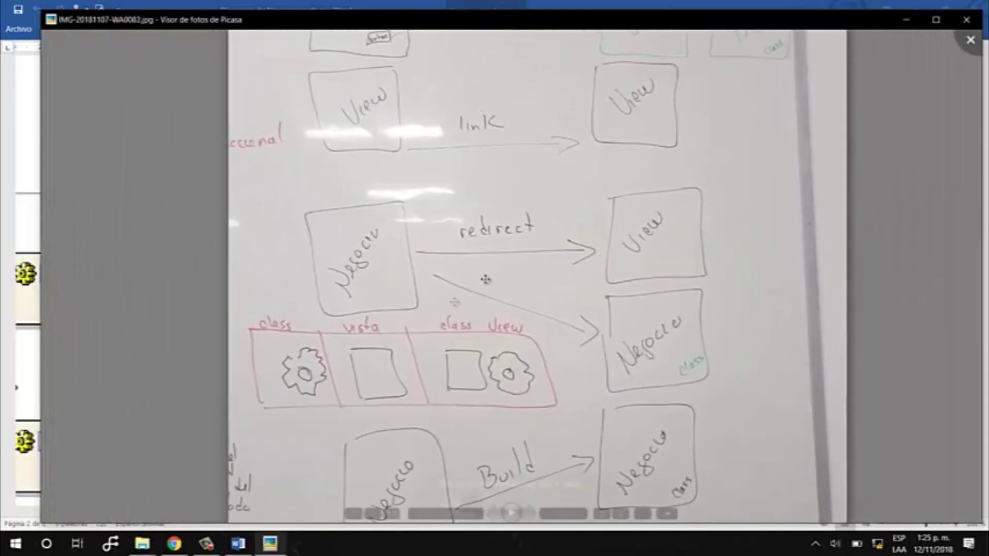
Step: Select the page-2 web Navegacion diagram showing index, Administrador, Maestro and Analisis pages in Word
{"action": "left_click", "coordinate": [238, 544]}
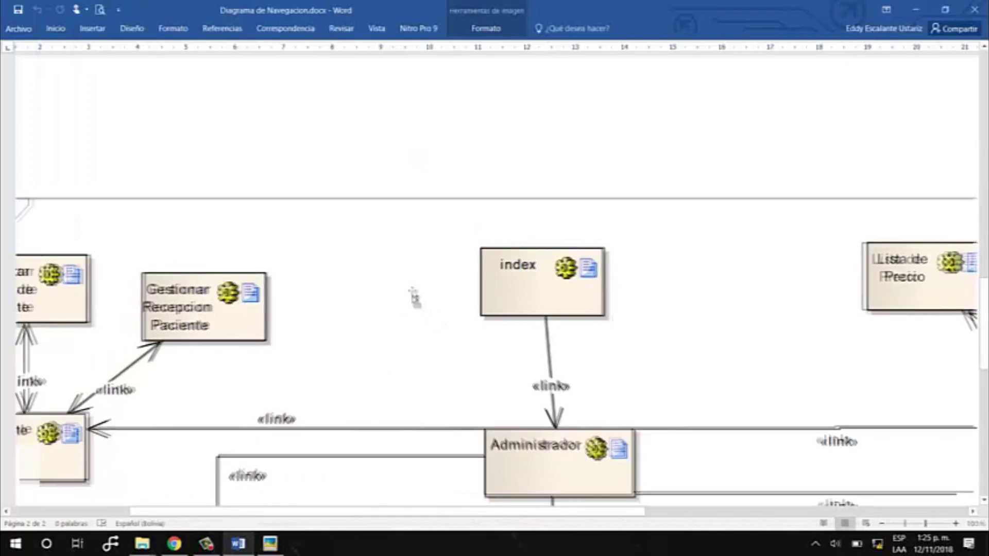
{"action": "scroll", "coordinate": [415, 295], "scroll_direction": "down", "scroll_amount": 12}
{"action": "scroll", "coordinate": [435, 322], "scroll_direction": "down", "scroll_amount": 2}
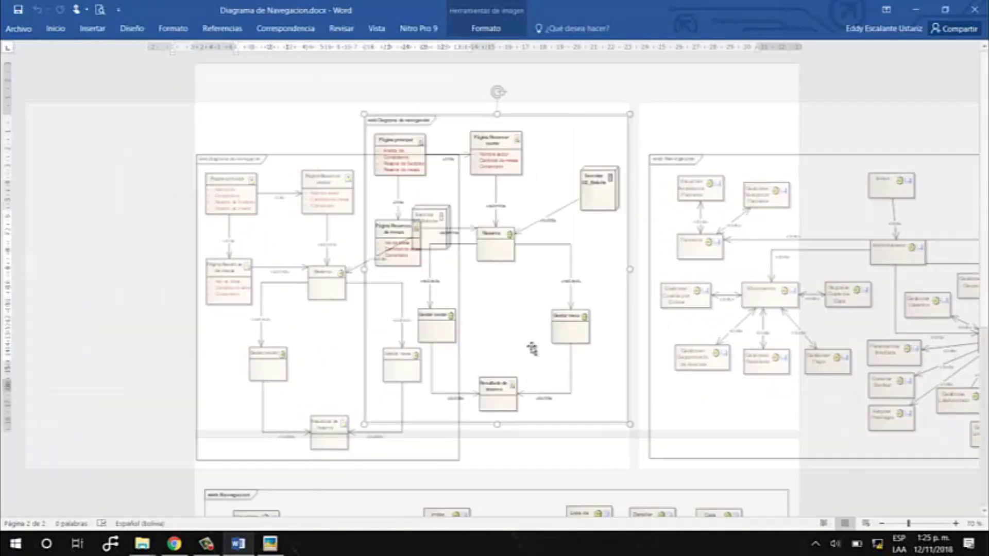
{"action": "left_click", "coordinate": [531, 348]}
{"action": "scroll", "coordinate": [486, 309], "scroll_direction": "down", "scroll_amount": 6}
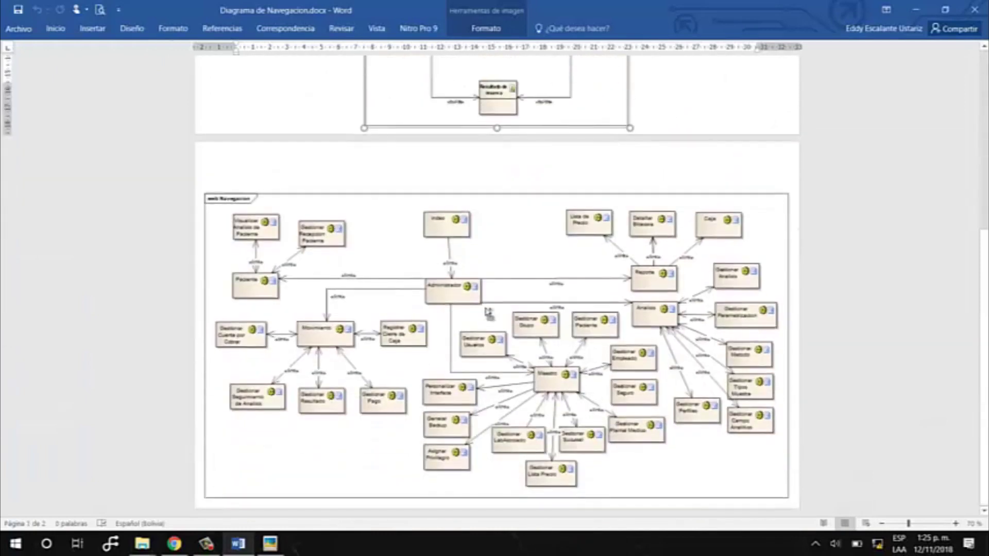
{"action": "scroll", "coordinate": [487, 309], "scroll_direction": "up", "scroll_amount": 1}
{"action": "scroll", "coordinate": [488, 309], "scroll_direction": "down", "scroll_amount": 4}
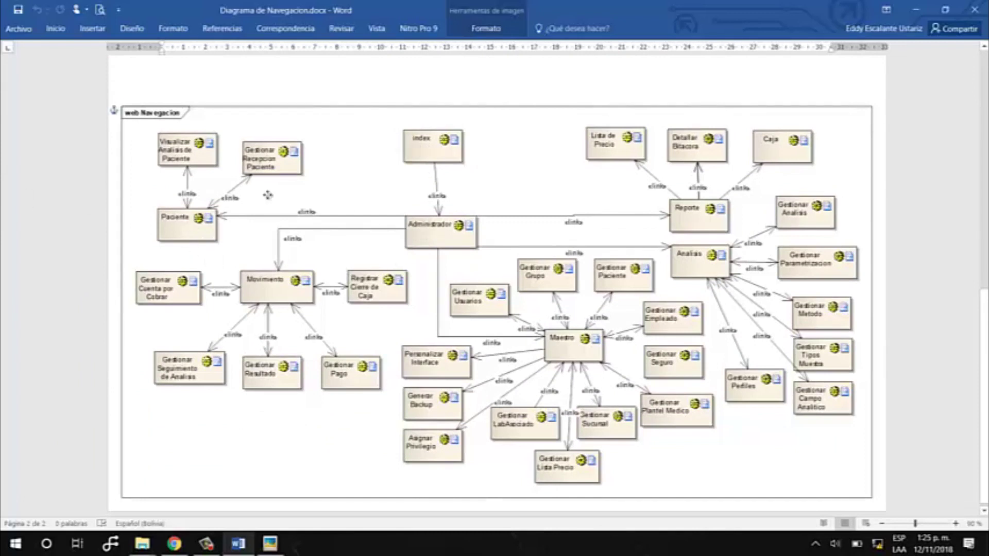
{"action": "left_click", "coordinate": [268, 195]}
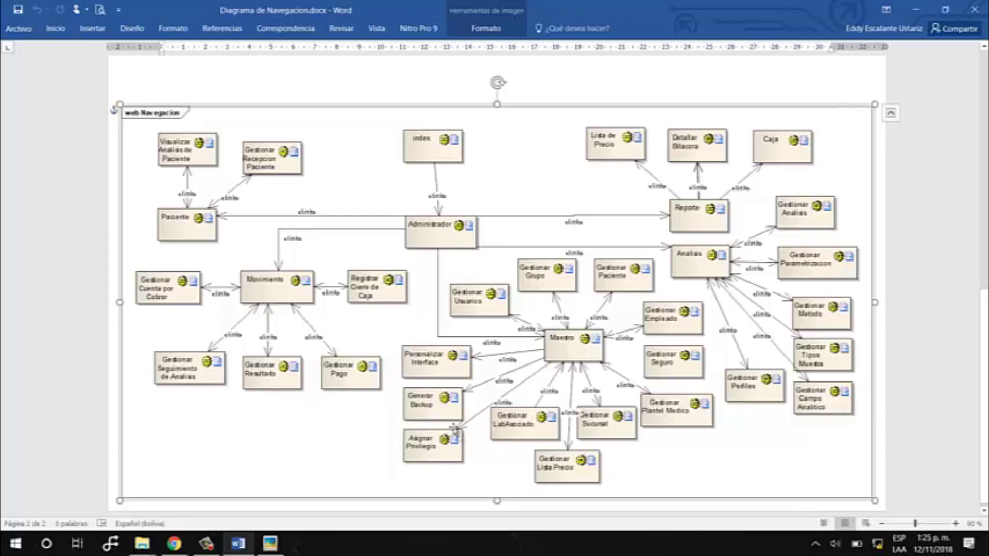
{"action": "scroll", "coordinate": [435, 324], "scroll_direction": "up", "scroll_amount": 1}
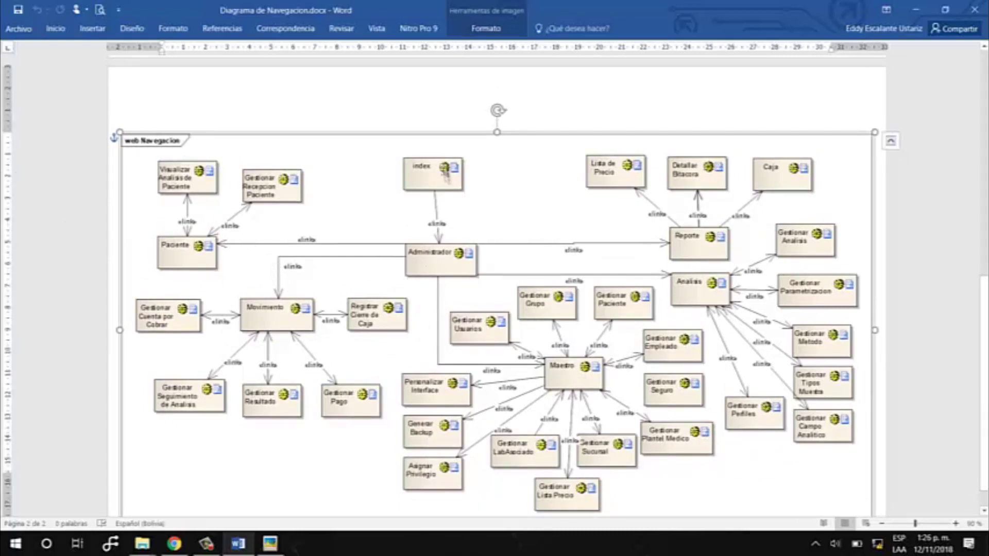
Step: Nudge the web Navegacion diagram left, then return to the page-1 reservation navigation diagram
{"action": "scroll", "coordinate": [445, 175], "scroll_direction": "up", "scroll_amount": 1}
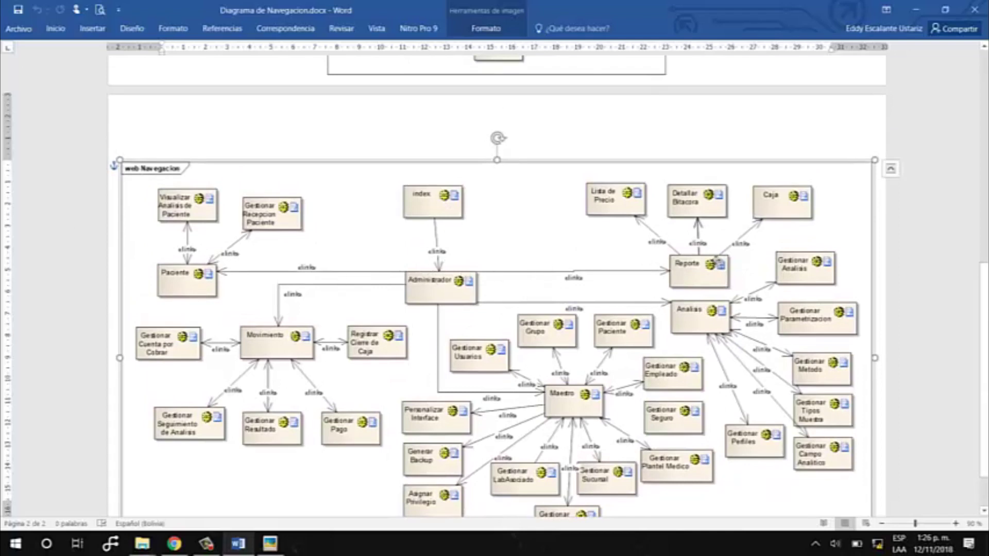
{"action": "key", "text": "Left"}
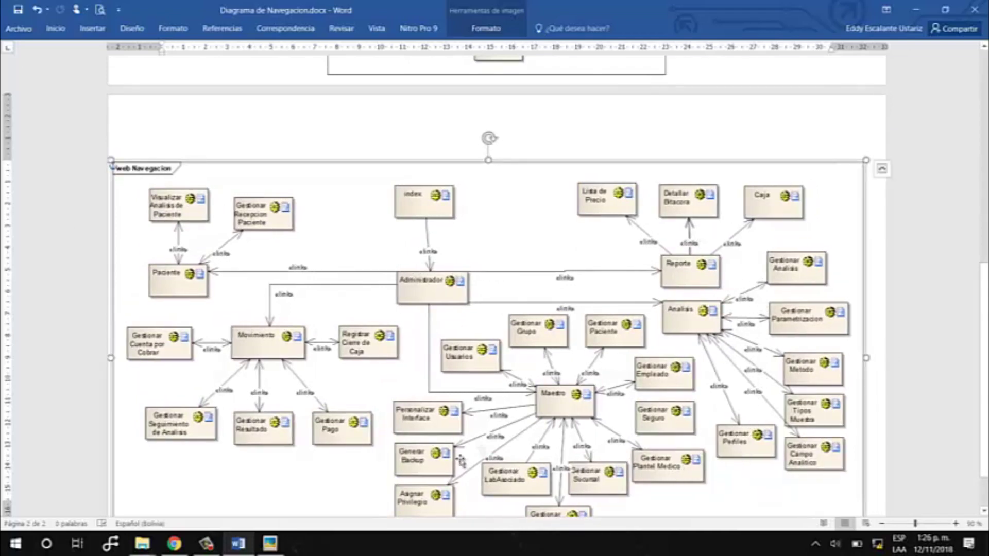
{"action": "scroll", "coordinate": [460, 463], "scroll_direction": "down", "scroll_amount": 1}
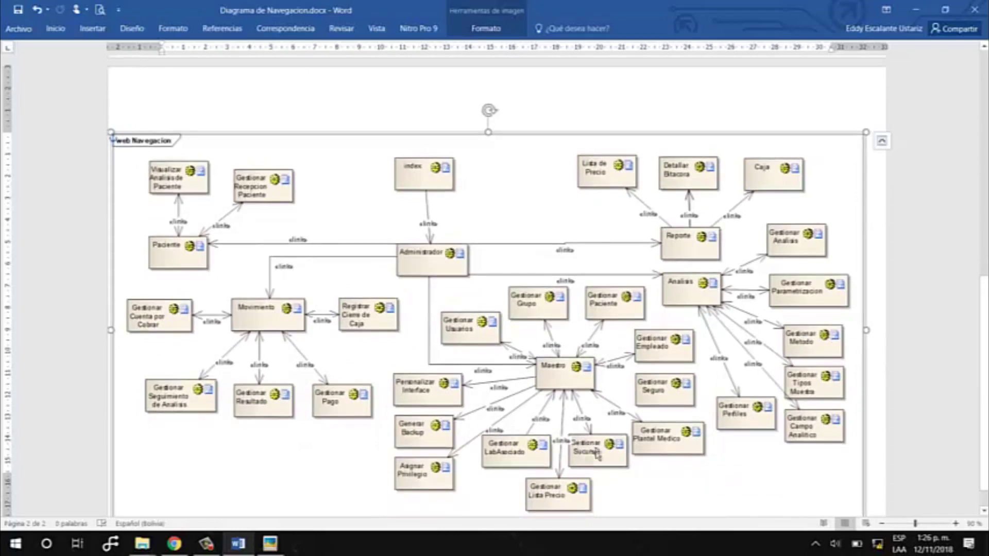
{"action": "scroll", "coordinate": [594, 404], "scroll_direction": "up", "scroll_amount": 10}
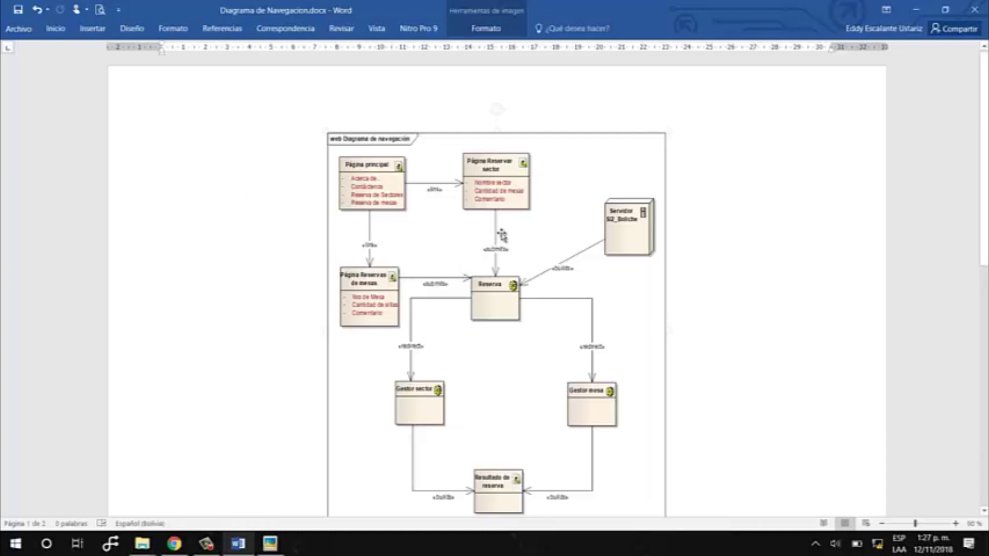
Step: Zoom in on the reservation navigation diagram on page 1
{"action": "left_click", "coordinate": [501, 236]}
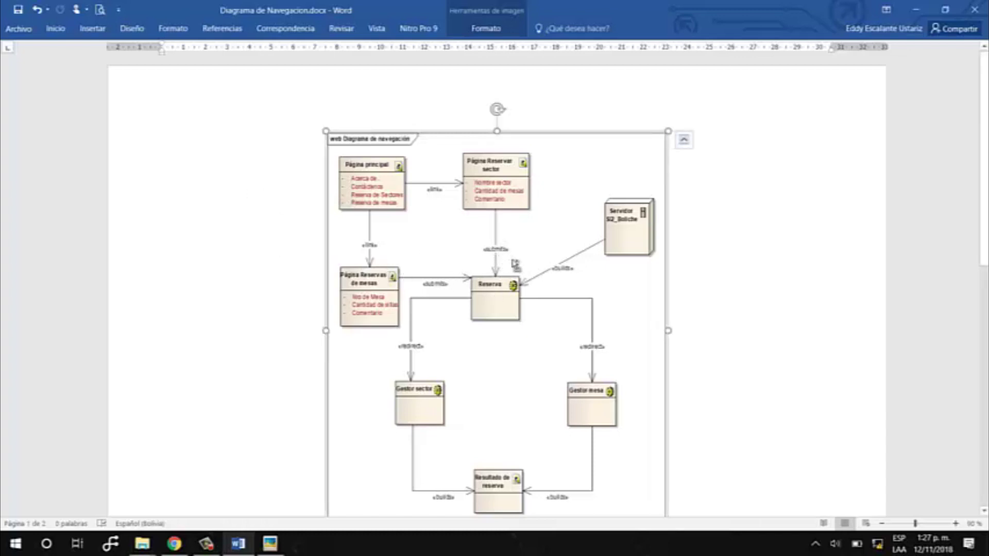
{"action": "scroll", "coordinate": [510, 266], "scroll_direction": "up", "scroll_amount": 8}
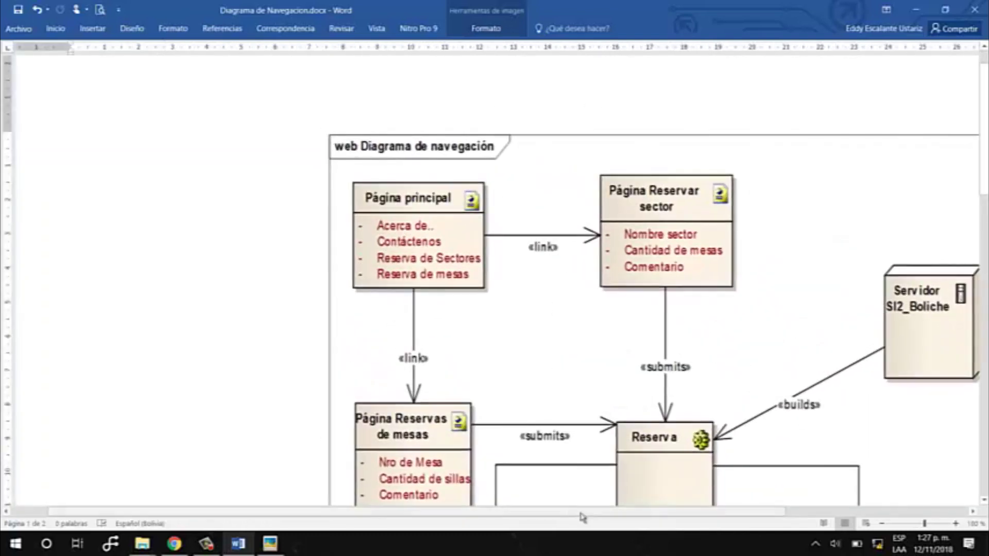
{"action": "scroll", "coordinate": [613, 344], "scroll_direction": "up", "scroll_amount": 1}
{"action": "scroll", "coordinate": [499, 313], "scroll_direction": "right", "scroll_amount": 5}
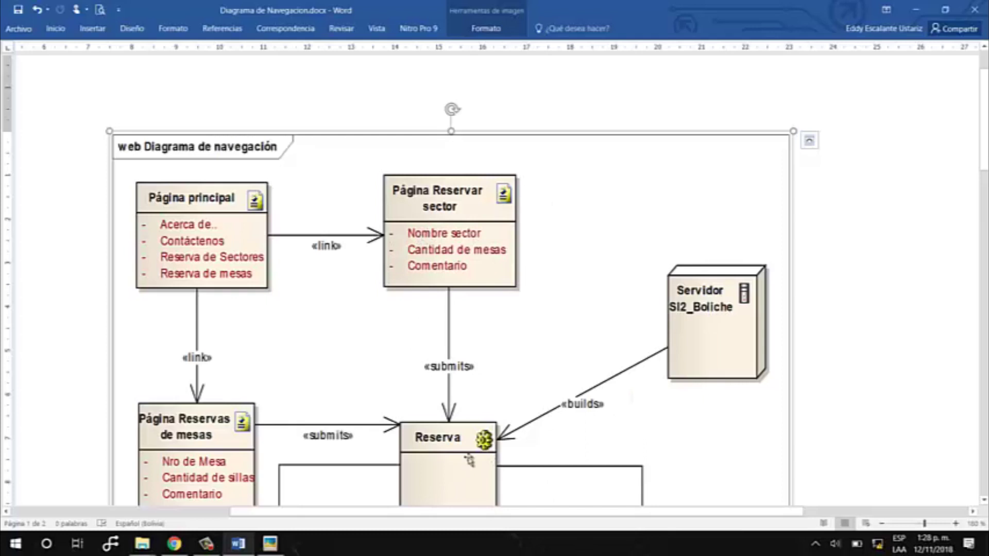
Step: Move down to the page-2 diagram's Maestro links to Gestionar Sucursal, Lista Precio, Plantel Medico, Backup and Privilegio
{"action": "scroll", "coordinate": [466, 459], "scroll_direction": "down", "scroll_amount": 2}
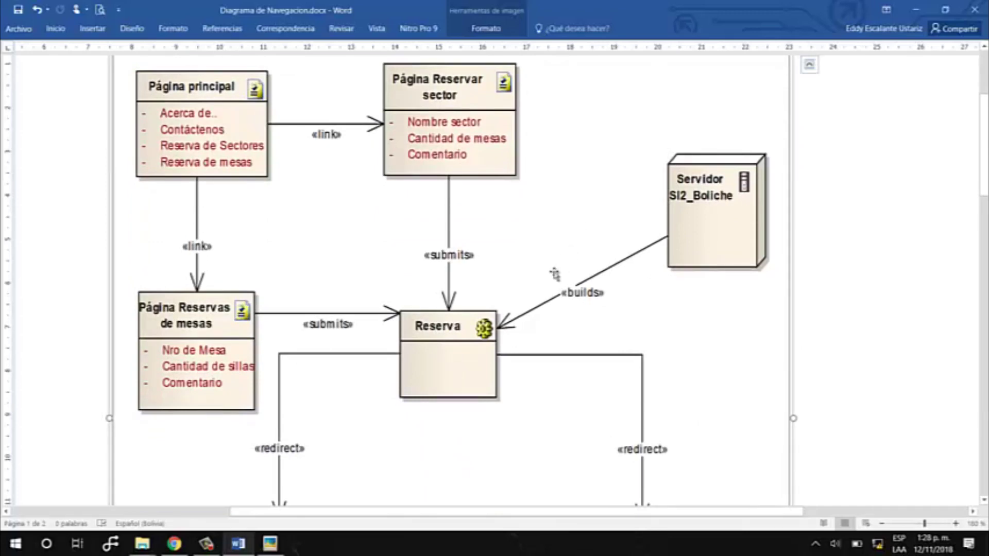
{"action": "scroll", "coordinate": [596, 362], "scroll_direction": "down", "scroll_amount": 8}
{"action": "scroll", "coordinate": [595, 362], "scroll_direction": "down", "scroll_amount": 15}
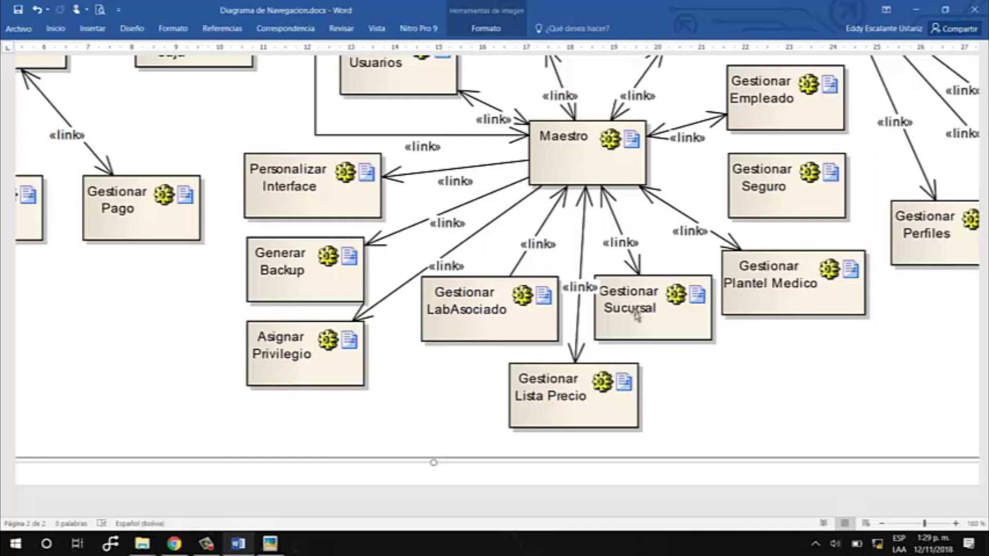
{"action": "scroll", "coordinate": [691, 215], "scroll_direction": "down", "scroll_amount": 1}
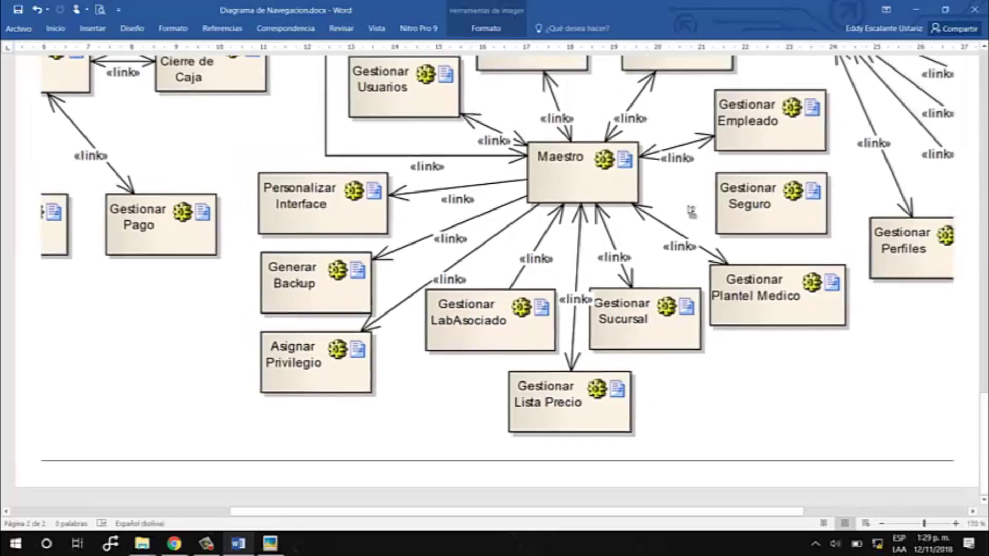
{"action": "scroll", "coordinate": [614, 223], "scroll_direction": "down", "scroll_amount": 9}
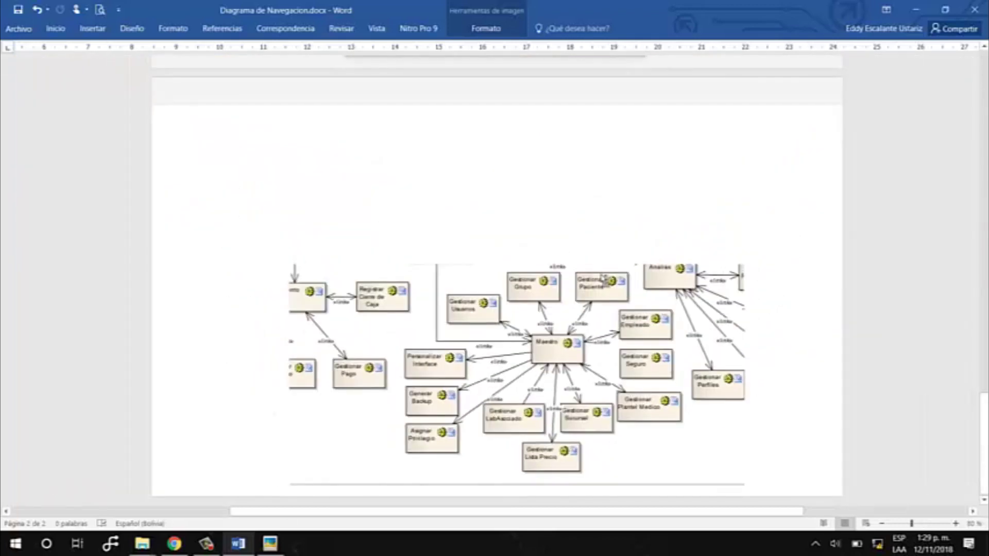
Step: Return to the reservation navigation diagram on page 1
{"action": "scroll", "coordinate": [555, 304], "scroll_direction": "up", "scroll_amount": 2}
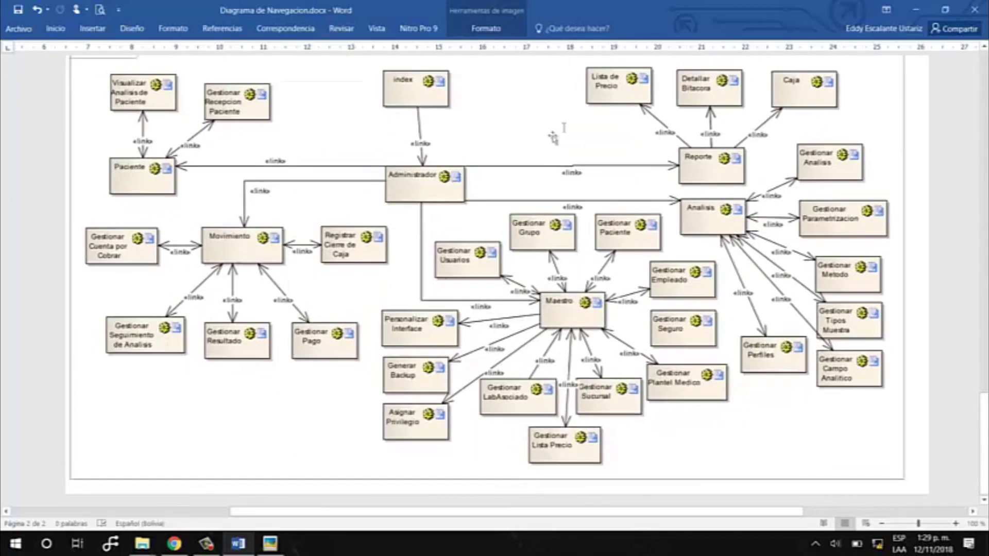
{"action": "scroll", "coordinate": [552, 132], "scroll_direction": "up", "scroll_amount": 3}
{"action": "left_click", "coordinate": [504, 260]}
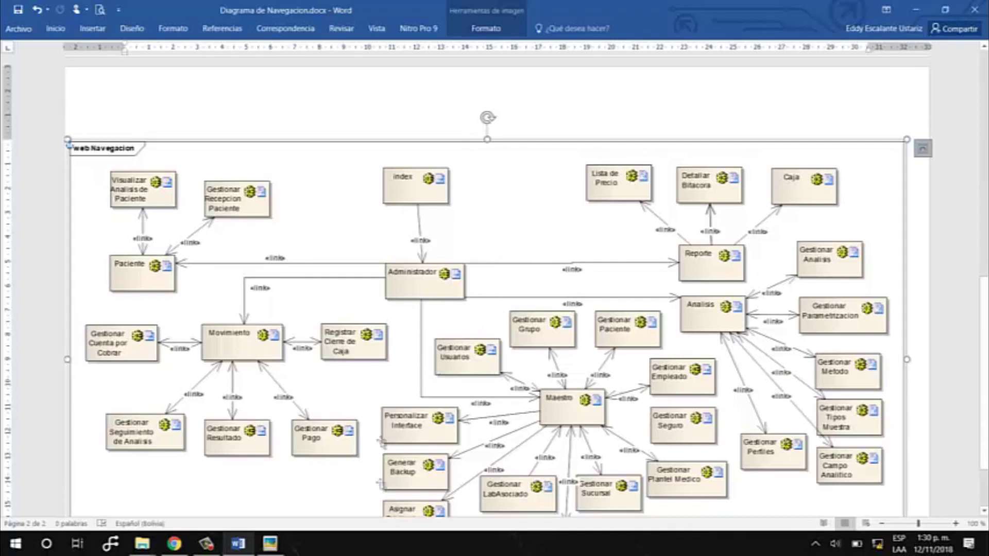
{"action": "scroll", "coordinate": [521, 270], "scroll_direction": "up", "scroll_amount": 3}
{"action": "scroll", "coordinate": [520, 294], "scroll_direction": "up", "scroll_amount": 5}
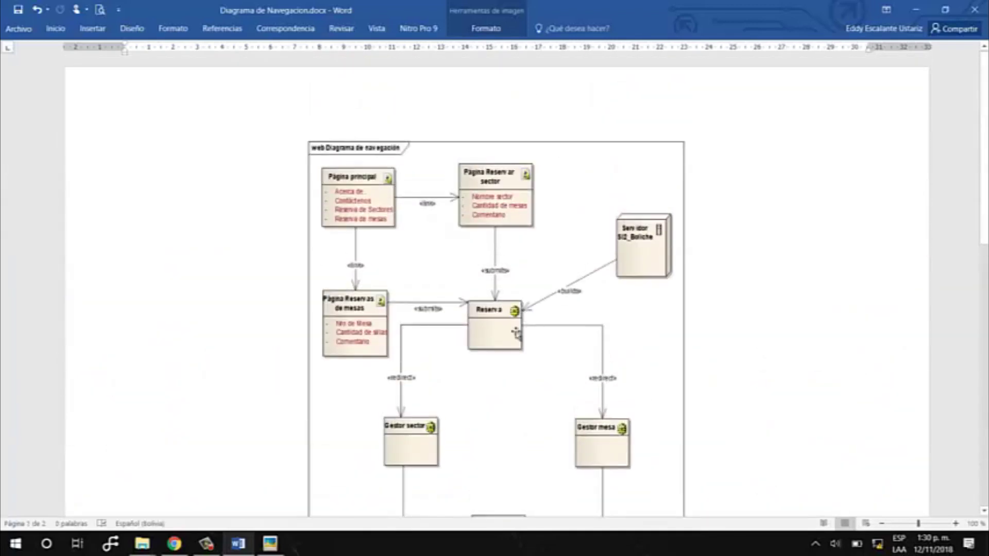
{"action": "scroll", "coordinate": [515, 334], "scroll_direction": "down", "scroll_amount": 2}
{"action": "scroll", "coordinate": [509, 343], "scroll_direction": "up", "scroll_amount": 1}
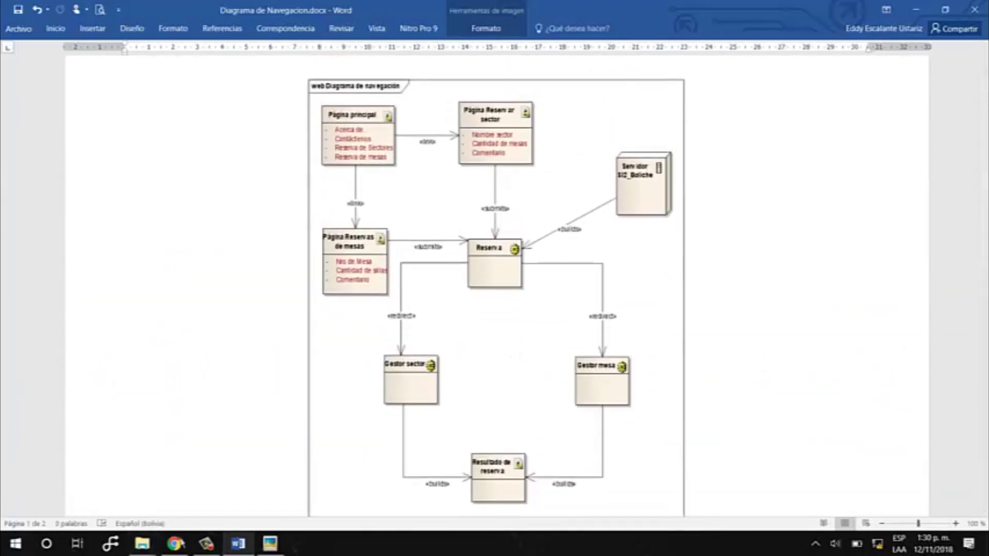
Step: Check Diagrama de Estado y Tiempo.eap in the INF412 folder, then switch to the OpenCart admin Dashboard
{"action": "left_click", "coordinate": [139, 547]}
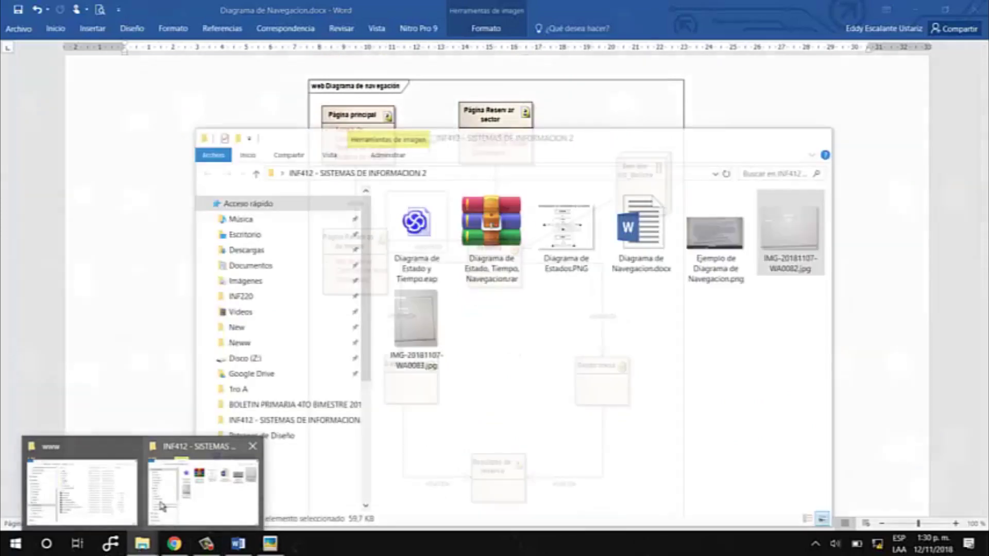
{"action": "left_click", "coordinate": [170, 525]}
{"action": "left_click", "coordinate": [416, 225]}
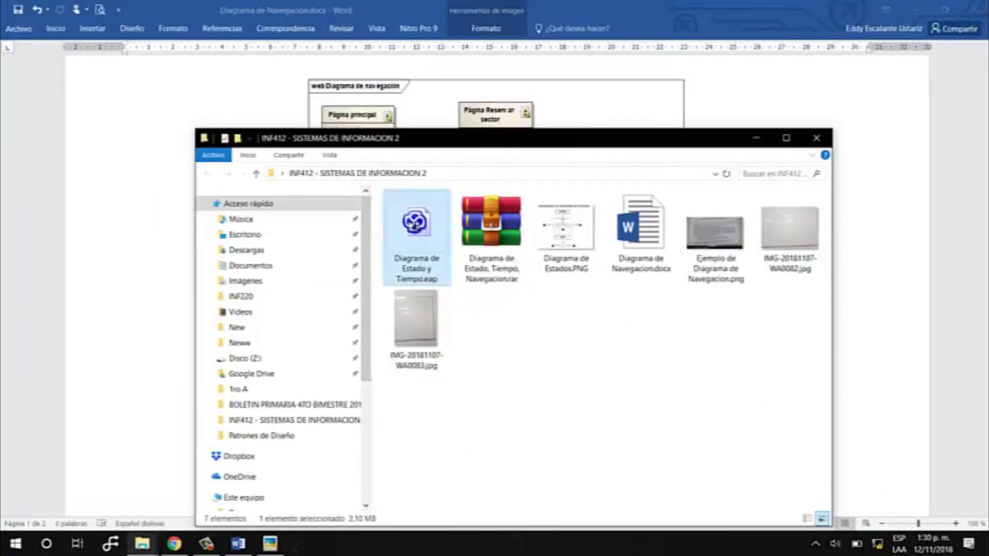
{"action": "key", "text": "alt+Tab"}
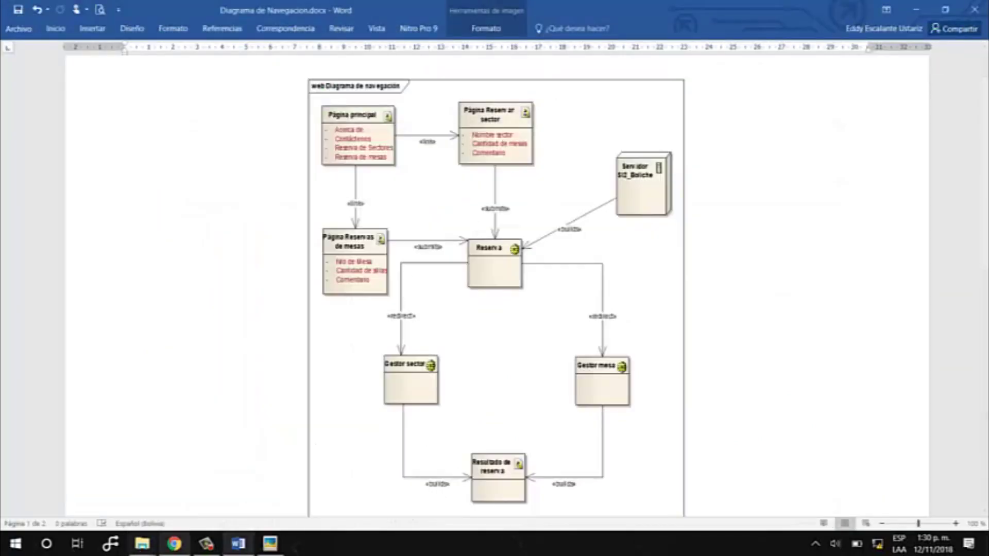
{"action": "left_click", "coordinate": [174, 544]}
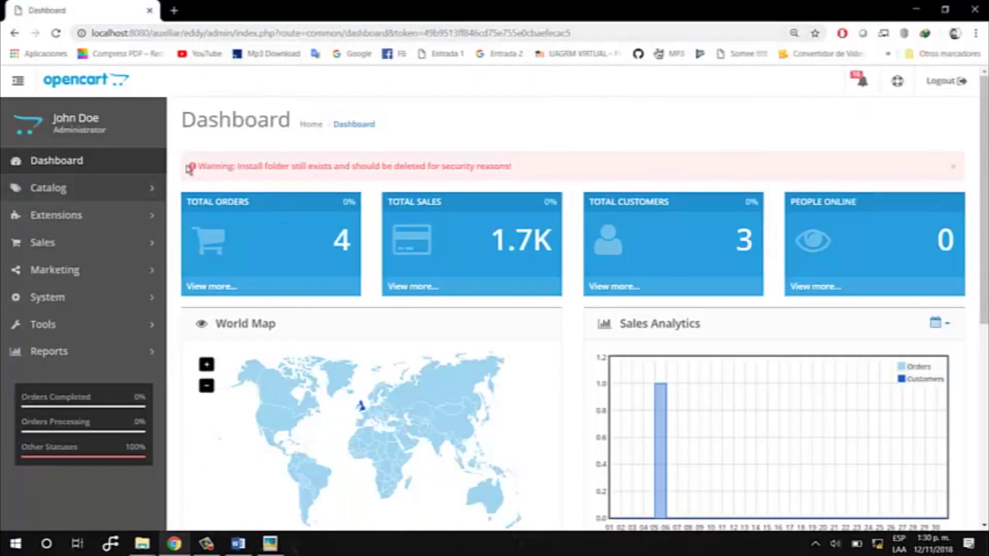
Step: Open Sales > Orders in the OpenCart admin and view the newest $532 order from 05/11/2018
{"action": "left_click", "coordinate": [81, 217]}
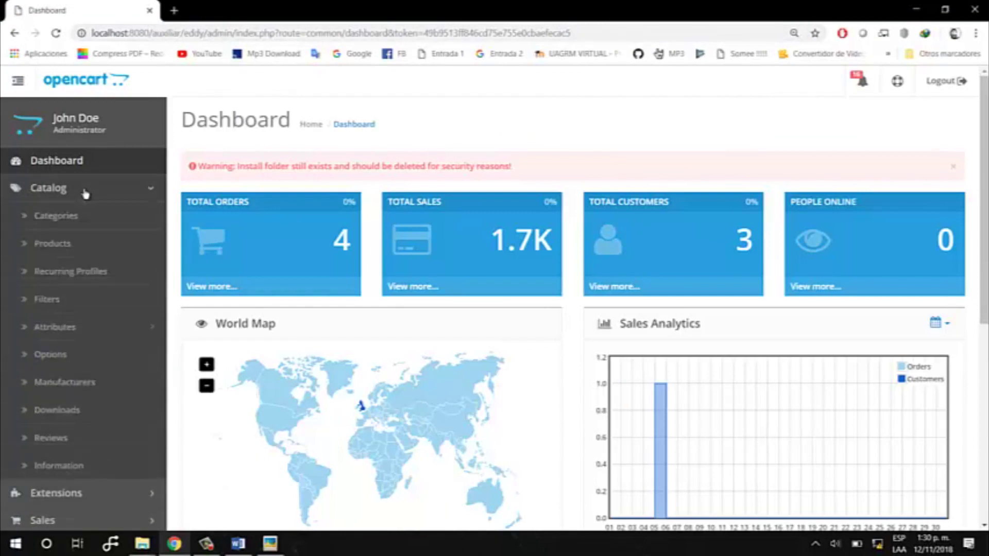
{"action": "left_click", "coordinate": [93, 189]}
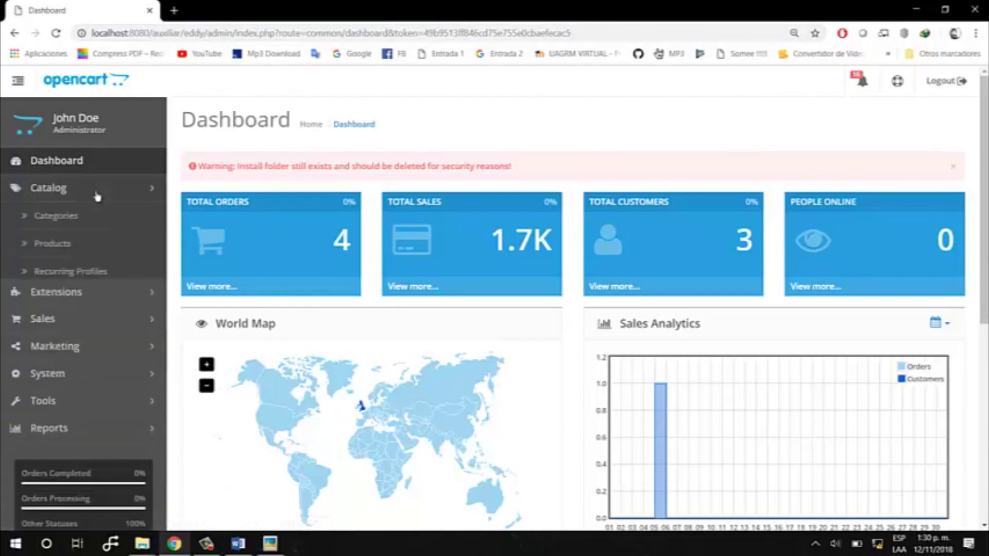
{"action": "left_click", "coordinate": [88, 242]}
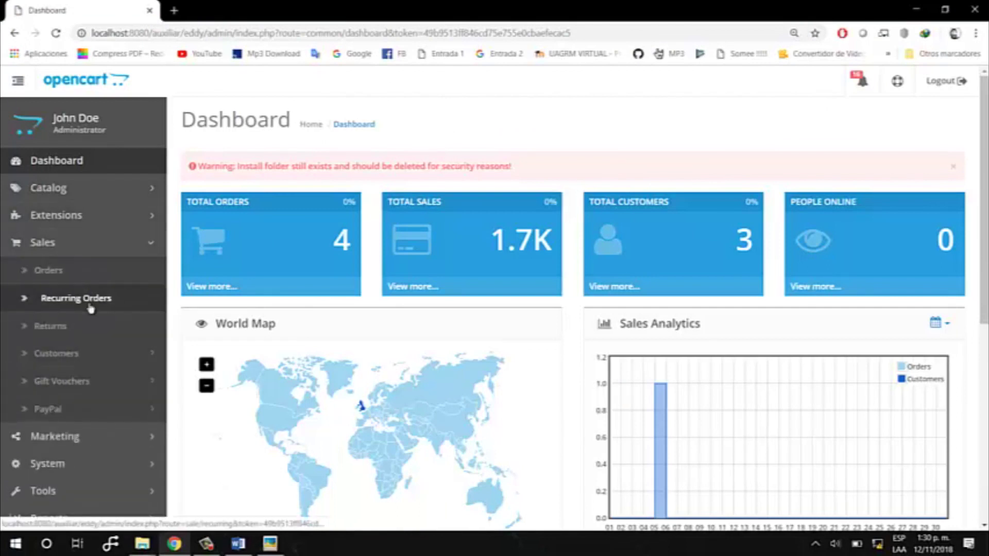
{"action": "left_click", "coordinate": [80, 271]}
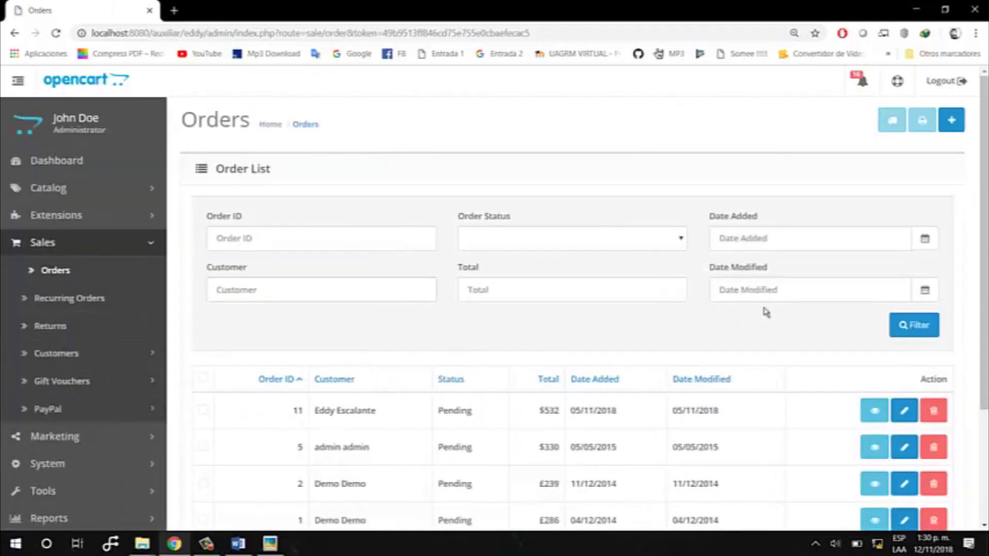
{"action": "scroll", "coordinate": [767, 312], "scroll_direction": "down", "scroll_amount": 3}
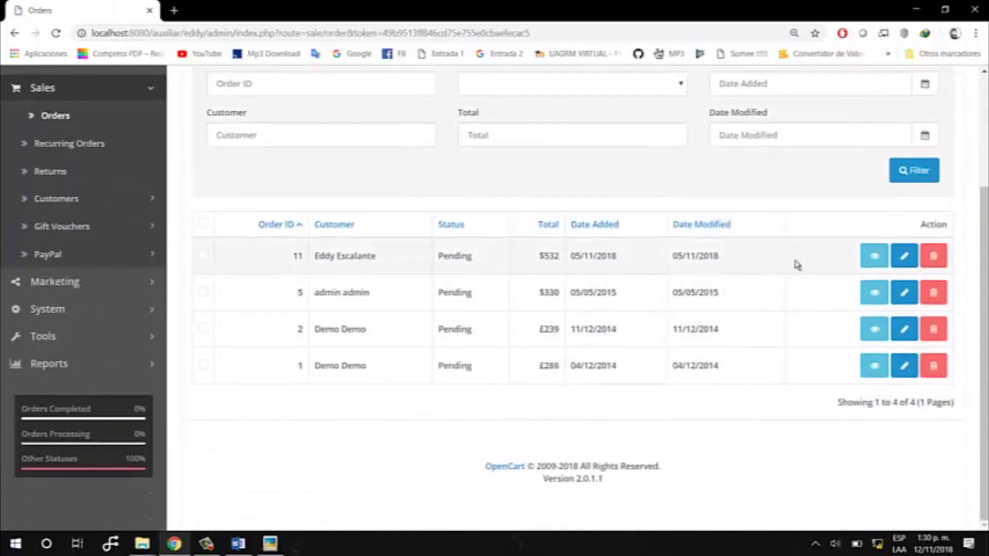
{"action": "scroll", "coordinate": [283, 331], "scroll_direction": "up", "scroll_amount": 3}
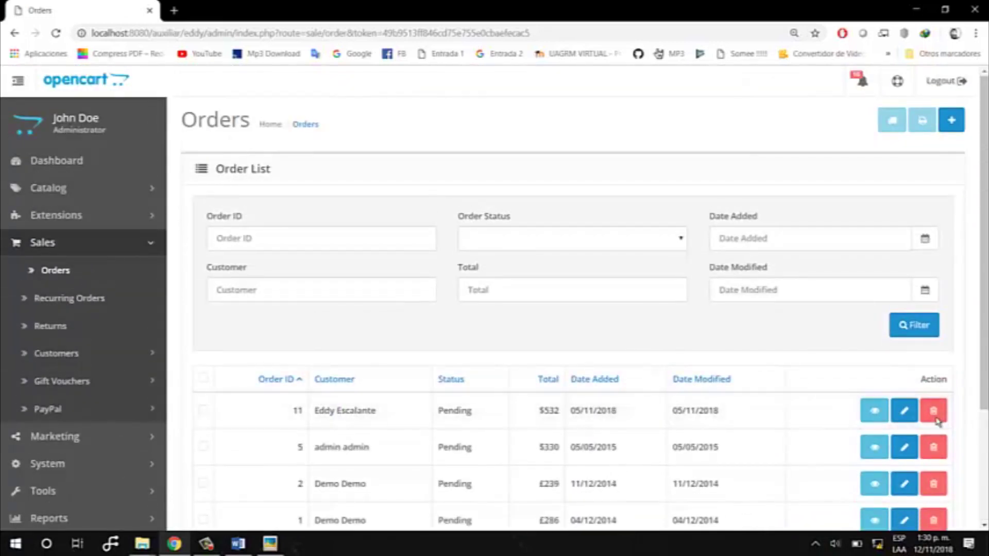
{"action": "left_click", "coordinate": [870, 418]}
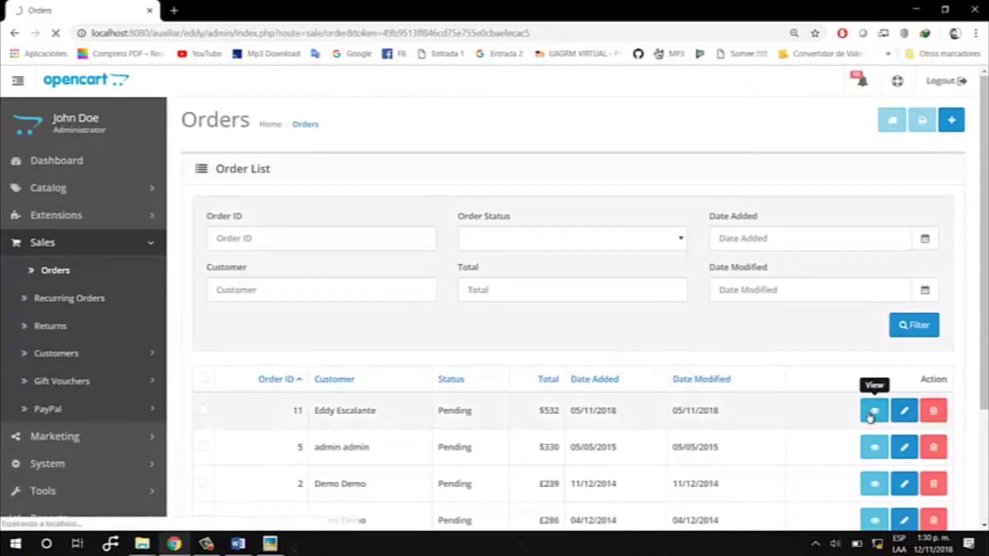
Step: Review order #11's Payment, Shipping, Products and History tabs, then go to Catalog > Products
{"action": "scroll", "coordinate": [704, 401], "scroll_direction": "down", "scroll_amount": 1}
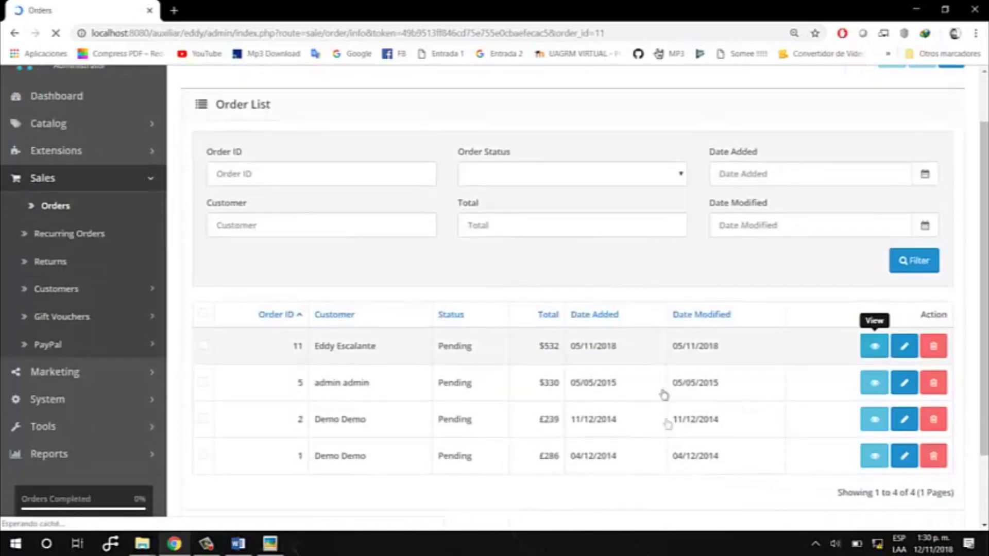
{"action": "scroll", "coordinate": [525, 280], "scroll_direction": "down", "scroll_amount": 5}
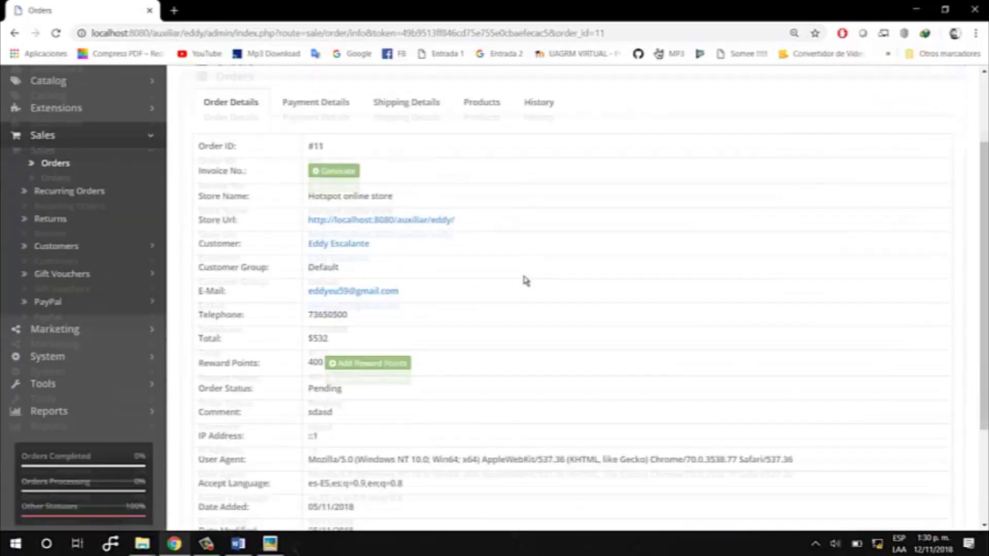
{"action": "scroll", "coordinate": [504, 348], "scroll_direction": "up", "scroll_amount": 5}
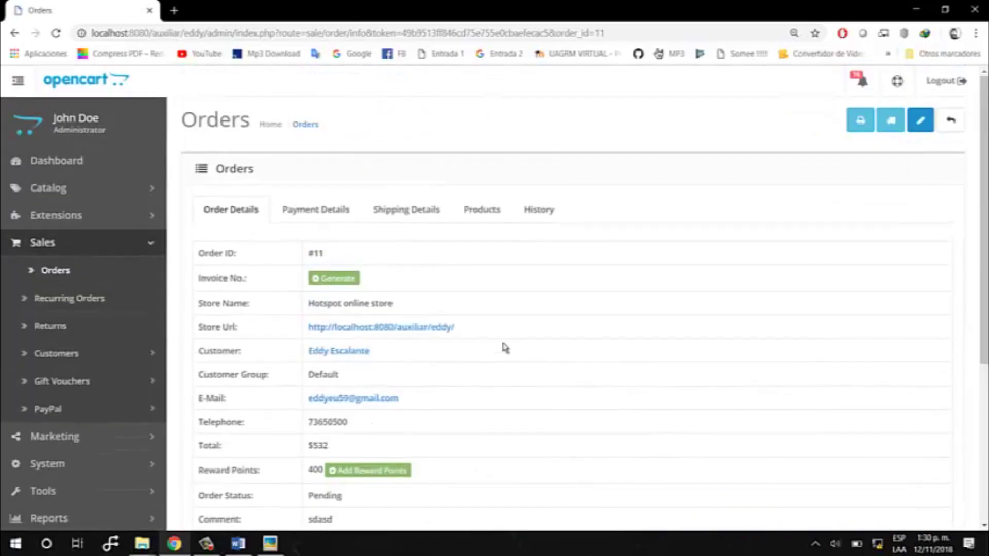
{"action": "left_click", "coordinate": [324, 215]}
{"action": "left_click", "coordinate": [412, 211]}
{"action": "left_click", "coordinate": [475, 214]}
{"action": "left_click", "coordinate": [519, 215]}
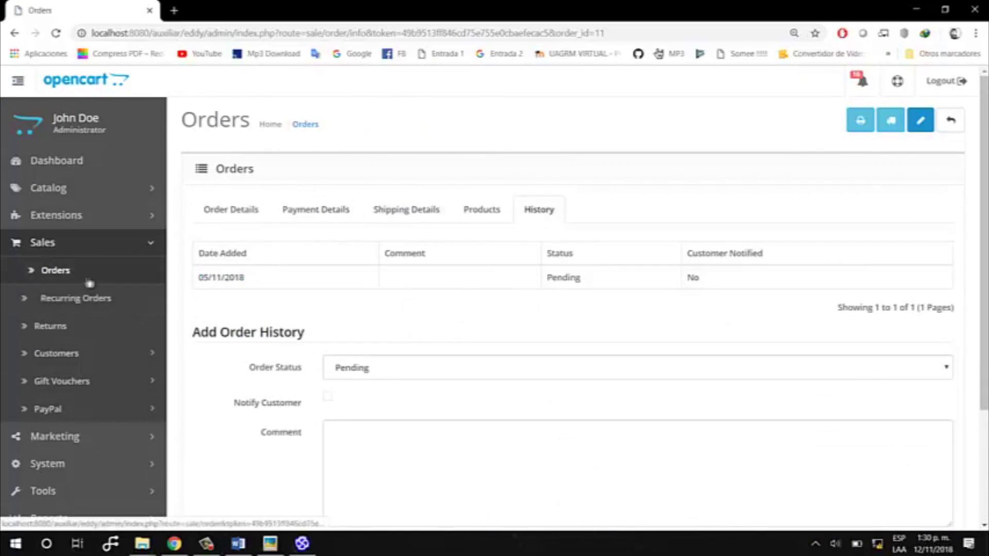
{"action": "scroll", "coordinate": [77, 330], "scroll_direction": "down", "scroll_amount": 3}
{"action": "scroll", "coordinate": [75, 359], "scroll_direction": "up", "scroll_amount": 3}
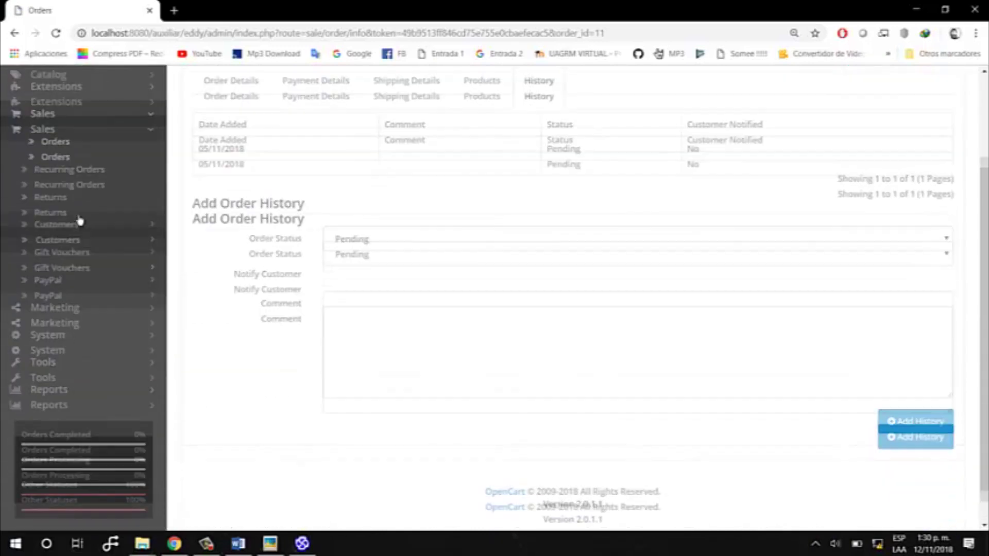
{"action": "left_click", "coordinate": [82, 189]}
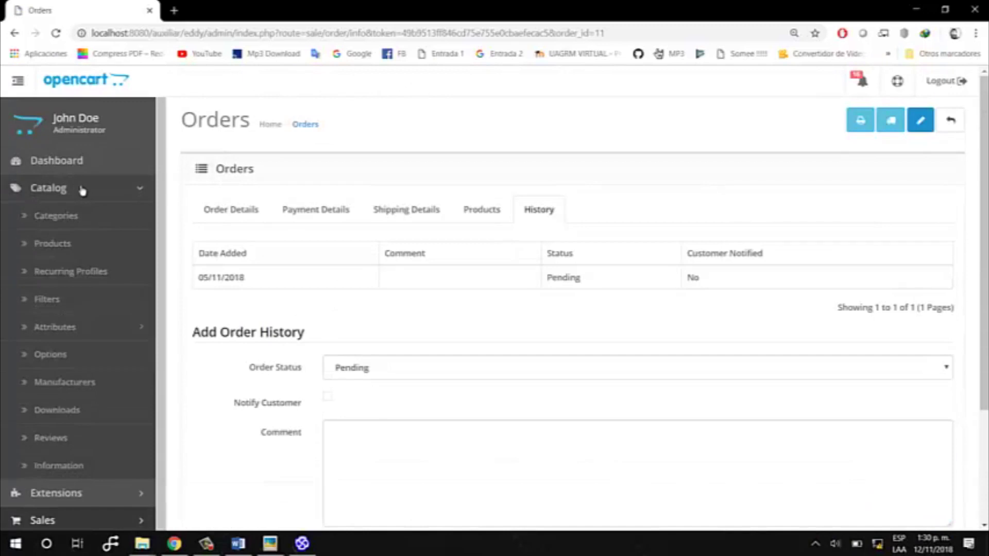
{"action": "left_click", "coordinate": [75, 246]}
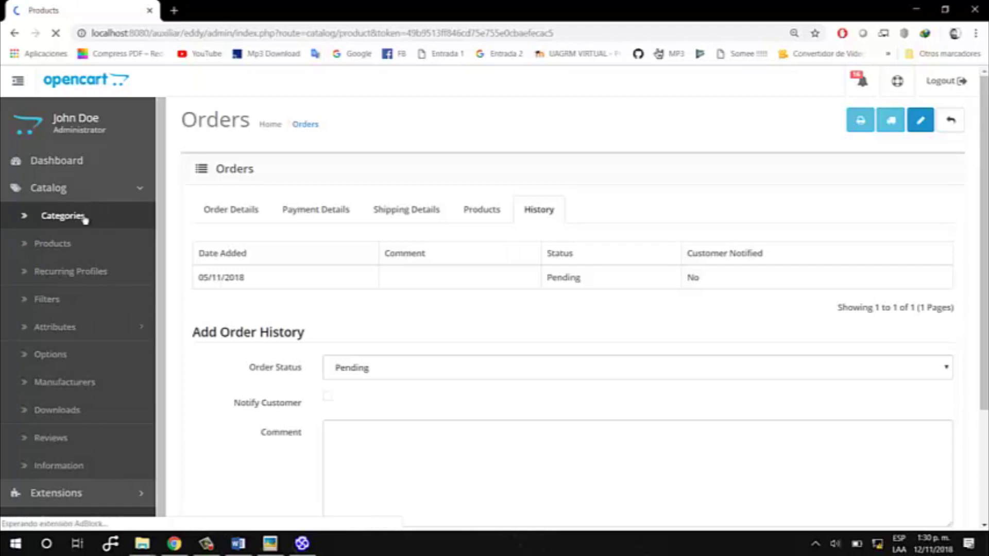
Step: Start a new product from the Products list with Add New
{"action": "scroll", "coordinate": [520, 240], "scroll_direction": "down", "scroll_amount": 3}
{"action": "scroll", "coordinate": [523, 246], "scroll_direction": "up", "scroll_amount": 3}
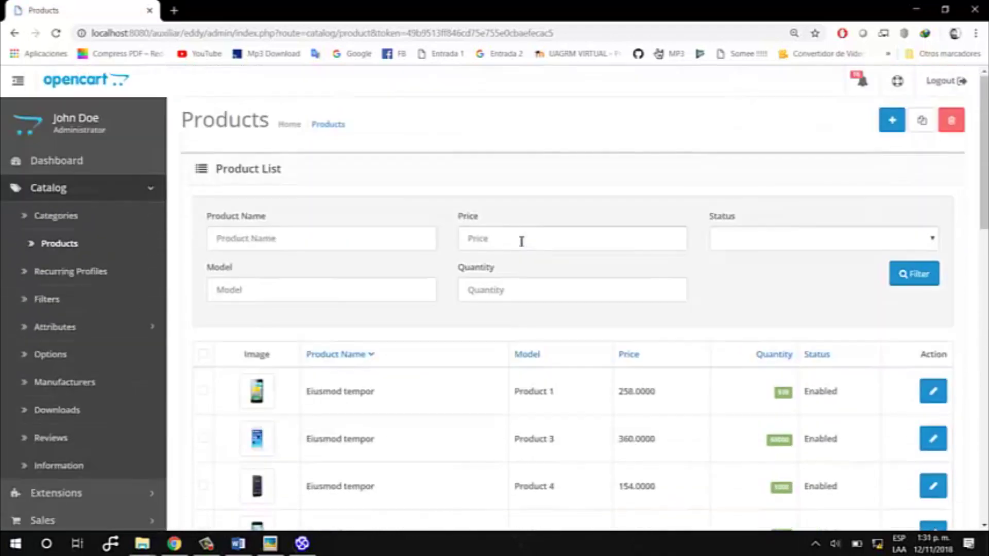
{"action": "left_click", "coordinate": [896, 129]}
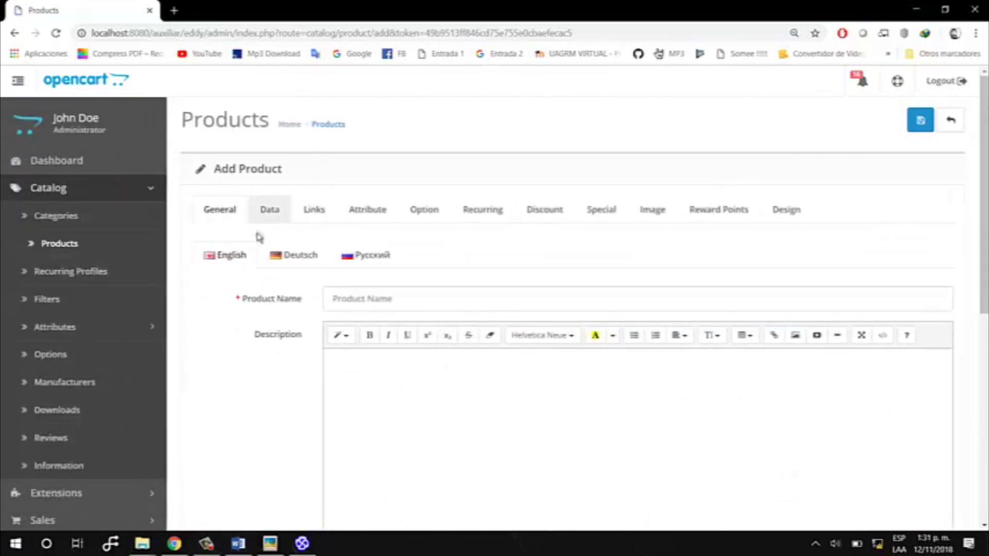
Step: Browse the Data, Links, Attribute, Option, Recurring, Discount, Image, Reward Points and Design tabs, then return to General
{"action": "scroll", "coordinate": [516, 285], "scroll_direction": "down", "scroll_amount": 5}
{"action": "scroll", "coordinate": [519, 287], "scroll_direction": "up", "scroll_amount": 4}
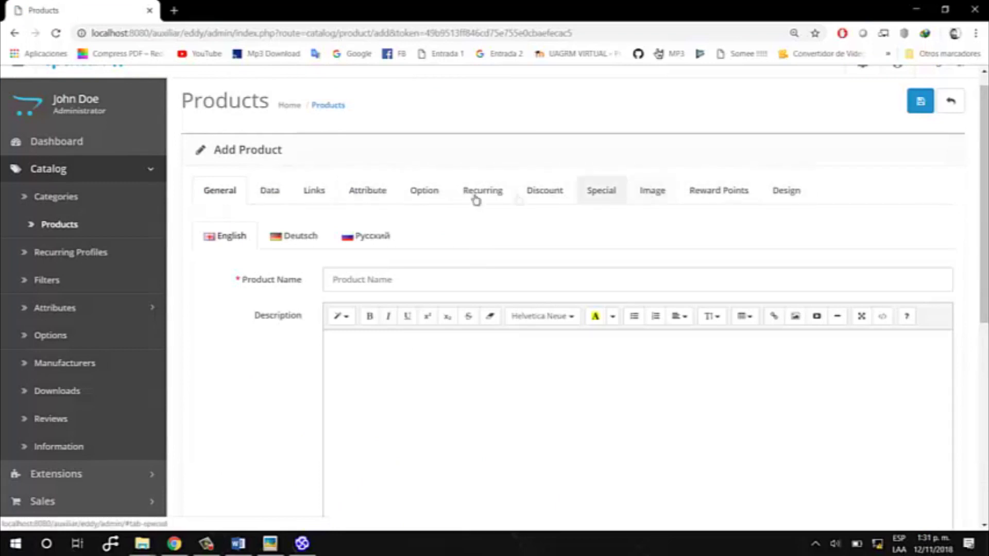
{"action": "left_click", "coordinate": [257, 197]}
{"action": "left_click", "coordinate": [319, 195]}
{"action": "left_click", "coordinate": [385, 190]}
{"action": "left_click", "coordinate": [430, 210]}
{"action": "left_click", "coordinate": [492, 211]}
{"action": "left_click", "coordinate": [545, 210]}
{"action": "left_click", "coordinate": [657, 211]}
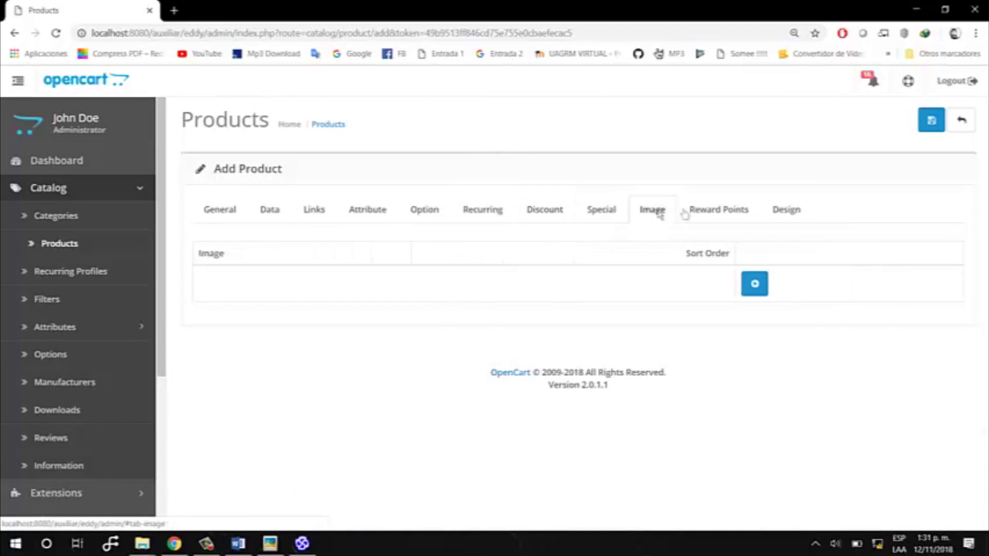
{"action": "left_click", "coordinate": [690, 212]}
{"action": "left_click", "coordinate": [786, 213]}
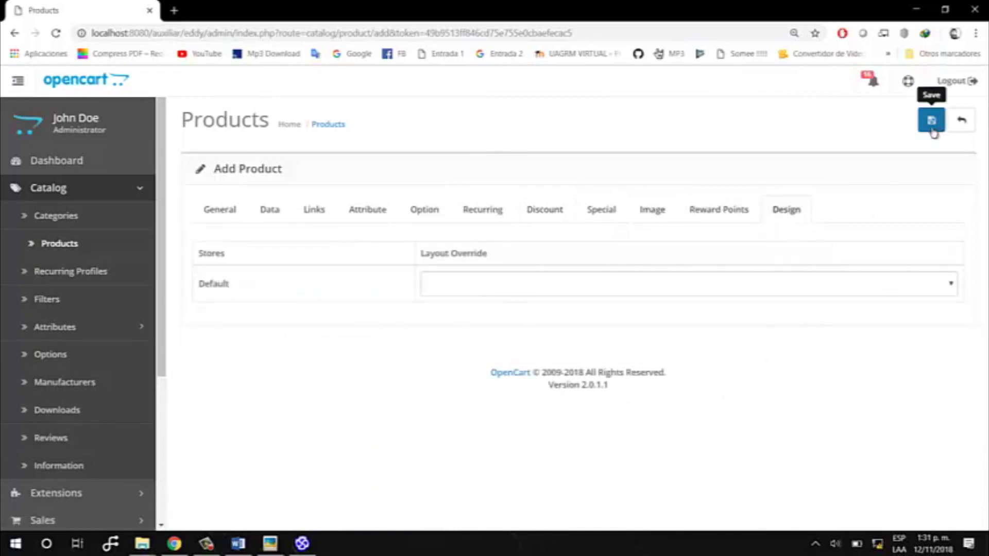
{"action": "left_click", "coordinate": [213, 219]}
Step: Enter 'aaaa' as the Product Name and attempt to save
{"action": "left_click", "coordinate": [446, 306]}
{"action": "type", "text": "aaaa"}
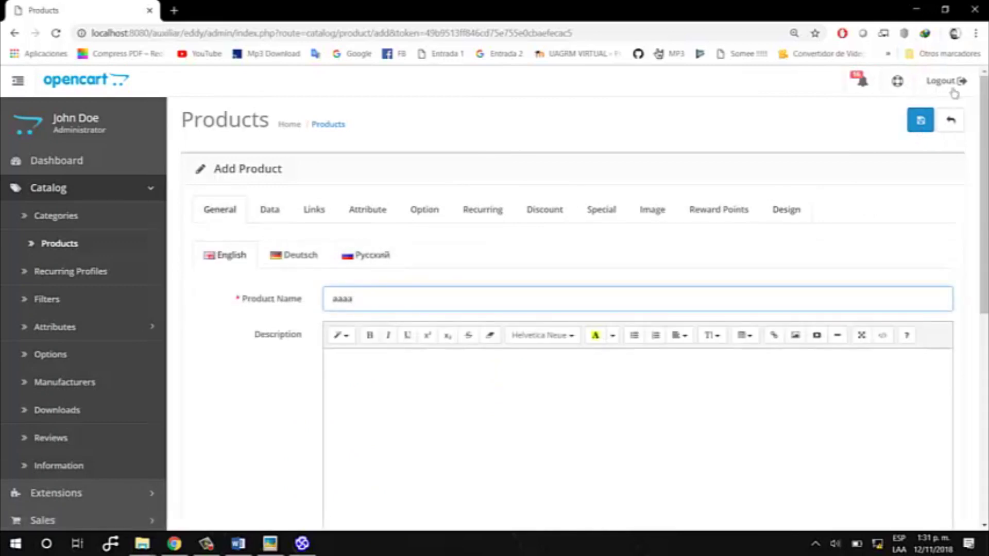
{"action": "left_click", "coordinate": [922, 125]}
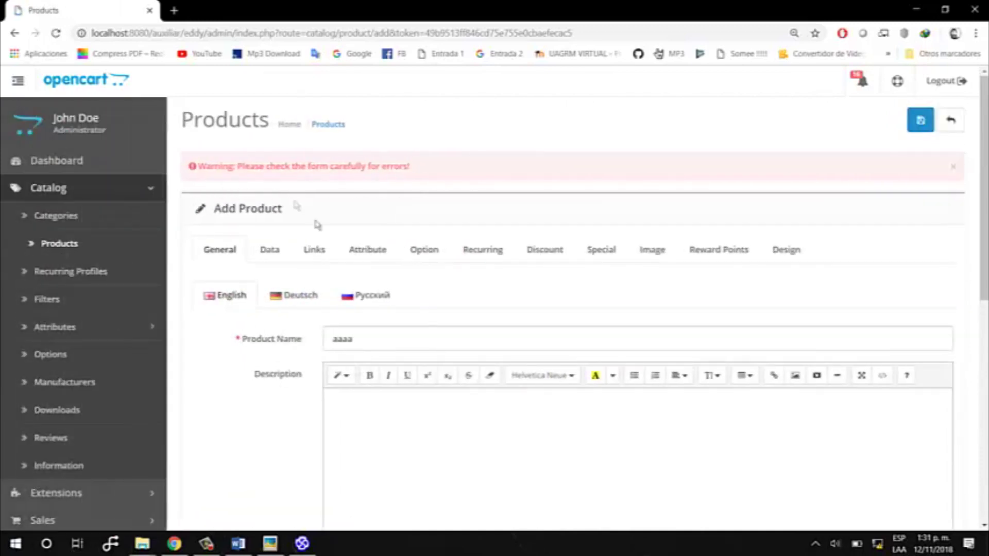
Step: Add description 'asdasdasd' and meta title 'phone', save again, then check the Data tab
{"action": "left_click", "coordinate": [355, 453]}
{"action": "type", "text": "asdasdasd"}
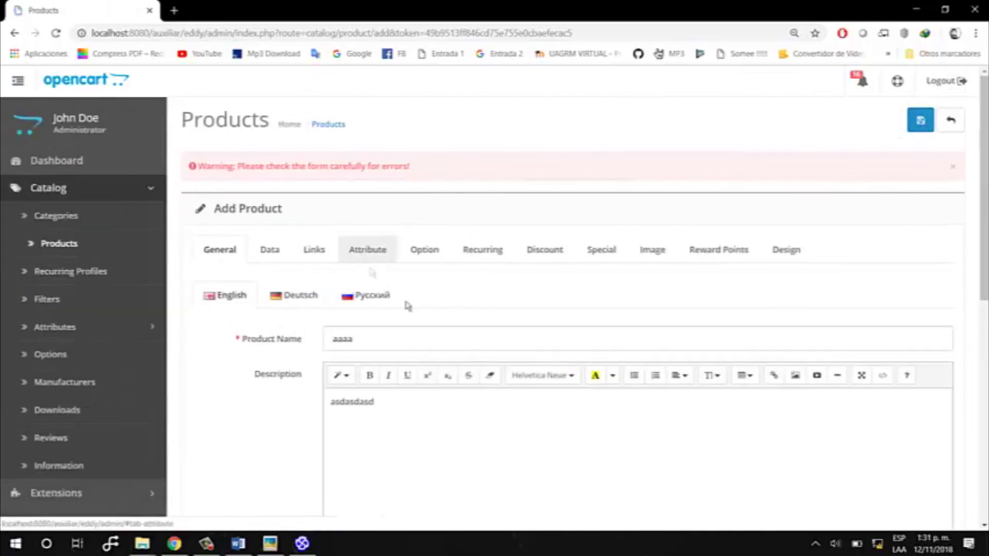
{"action": "scroll", "coordinate": [405, 305], "scroll_direction": "down", "scroll_amount": 6}
{"action": "left_click", "coordinate": [382, 319]}
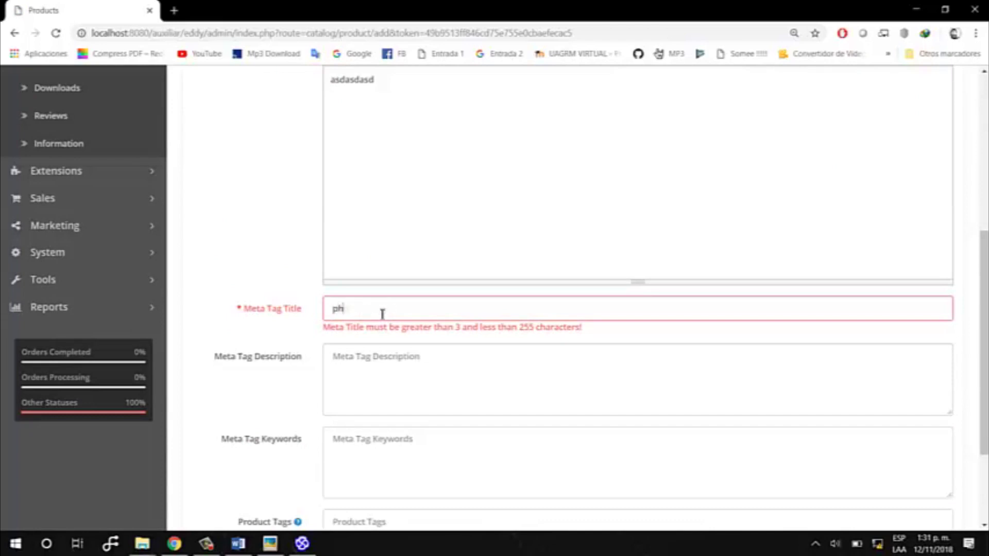
{"action": "scroll", "coordinate": [424, 366], "scroll_direction": "down", "scroll_amount": 3}
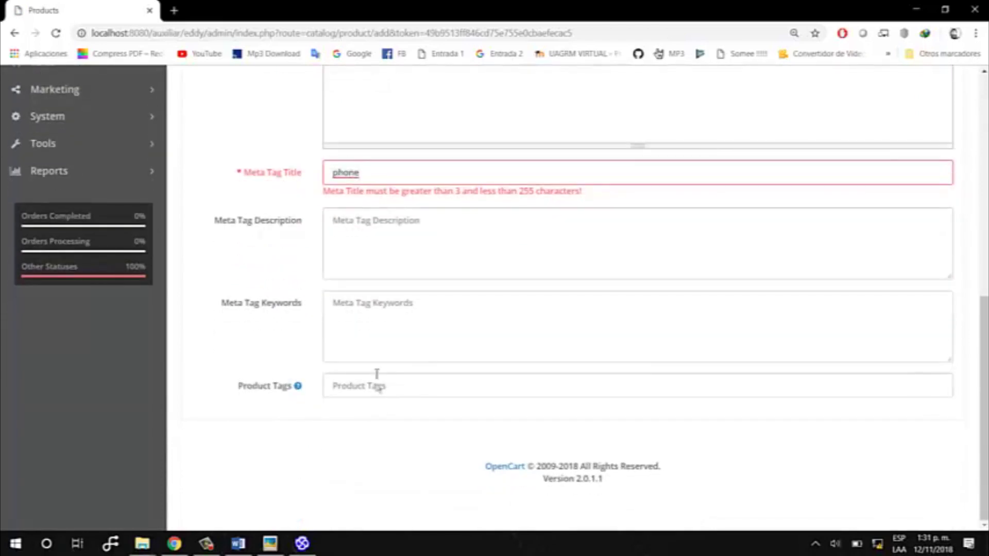
{"action": "scroll", "coordinate": [675, 166], "scroll_direction": "up", "scroll_amount": 10}
{"action": "left_click", "coordinate": [920, 126]}
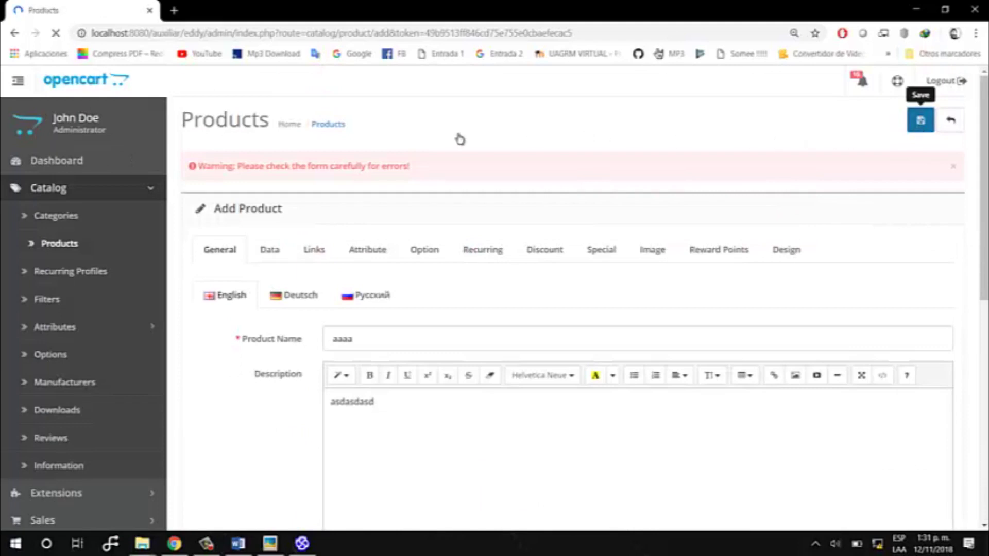
{"action": "scroll", "coordinate": [433, 250], "scroll_direction": "down", "scroll_amount": 10}
{"action": "scroll", "coordinate": [436, 251], "scroll_direction": "up", "scroll_amount": 10}
{"action": "left_click", "coordinate": [269, 192]}
Step: Focus the Model field on the Data tab
{"action": "scroll", "coordinate": [411, 279], "scroll_direction": "down", "scroll_amount": 1}
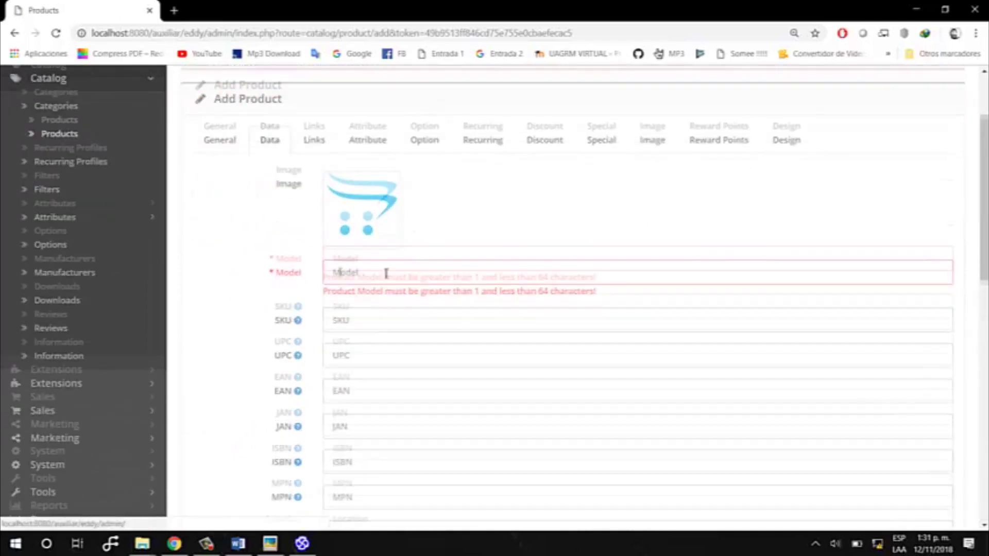
{"action": "left_click", "coordinate": [355, 261]}
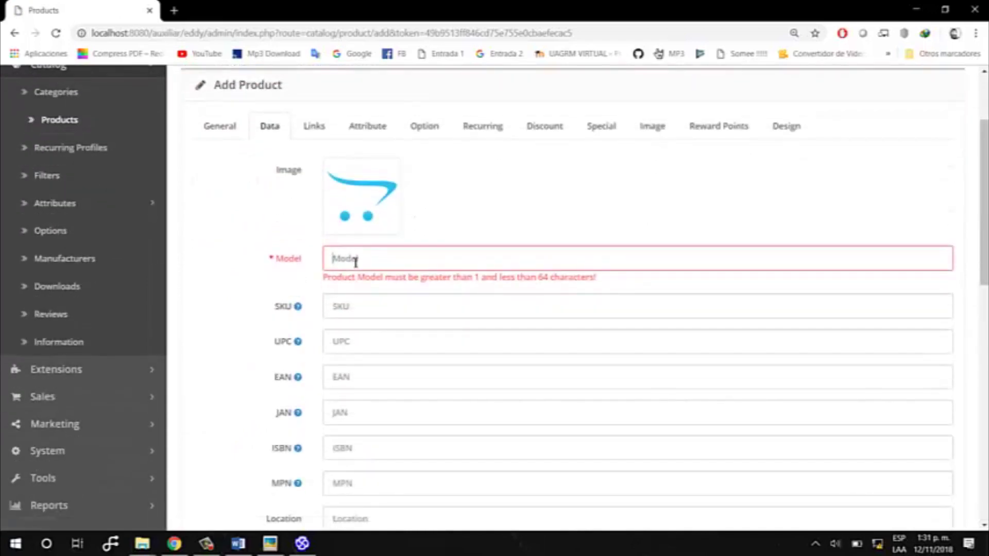
{"action": "scroll", "coordinate": [258, 285], "scroll_direction": "down", "scroll_amount": 12}
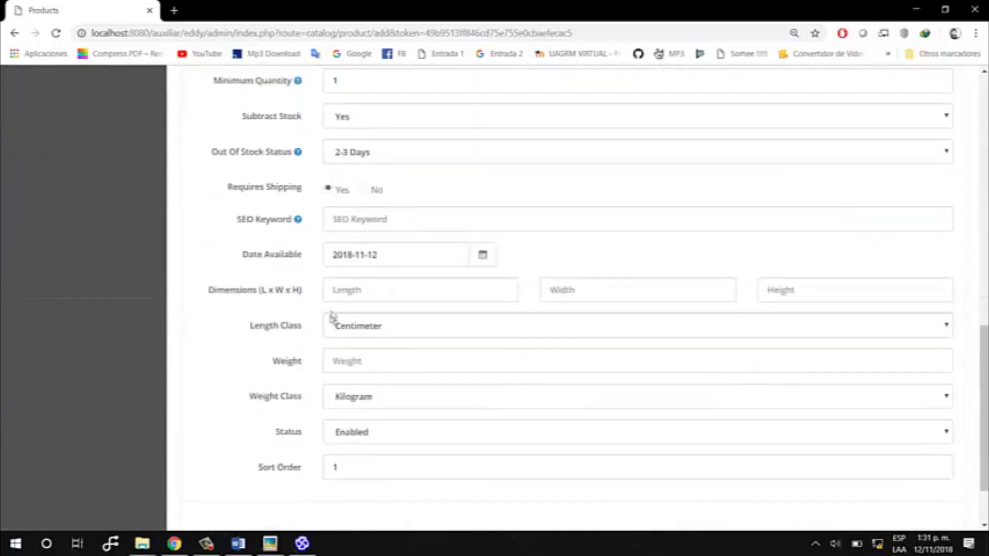
{"action": "scroll", "coordinate": [604, 195], "scroll_direction": "up", "scroll_amount": 12}
Step: Skim the Links through Reward Points tabs and try saving the product
{"action": "left_click", "coordinate": [322, 249]}
{"action": "scroll", "coordinate": [401, 283], "scroll_direction": "down", "scroll_amount": 10}
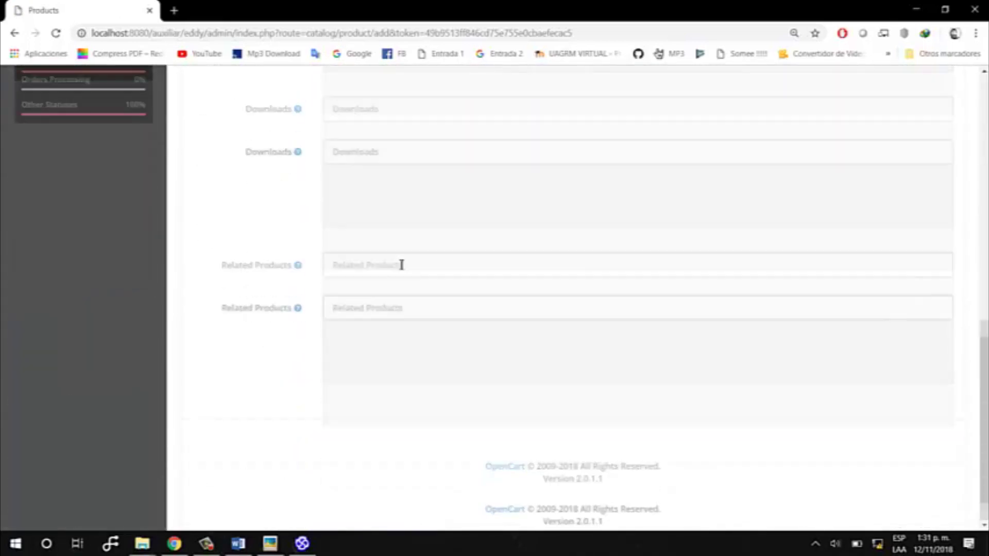
{"action": "scroll", "coordinate": [402, 282], "scroll_direction": "up", "scroll_amount": 6}
{"action": "scroll", "coordinate": [376, 125], "scroll_direction": "up", "scroll_amount": 8}
{"action": "left_click_drag", "start_coordinate": [369, 221], "coordinate": [365, 249]}
{"action": "left_click", "coordinate": [380, 249]}
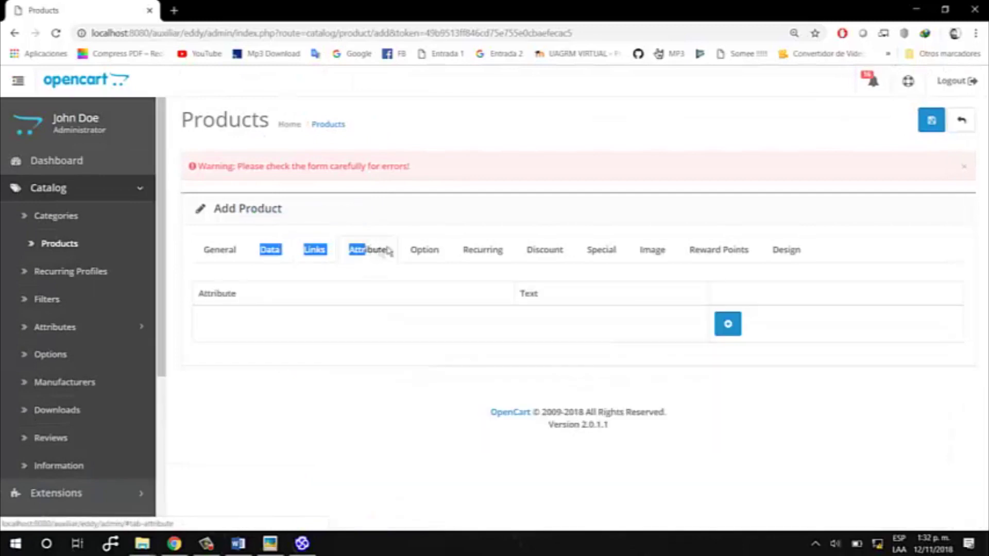
{"action": "left_click", "coordinate": [426, 250]}
{"action": "left_click", "coordinate": [484, 250]}
{"action": "left_click", "coordinate": [545, 249]}
{"action": "left_click", "coordinate": [600, 249]}
{"action": "left_click", "coordinate": [655, 249]}
{"action": "left_click", "coordinate": [718, 250]}
{"action": "left_click", "coordinate": [930, 121]}
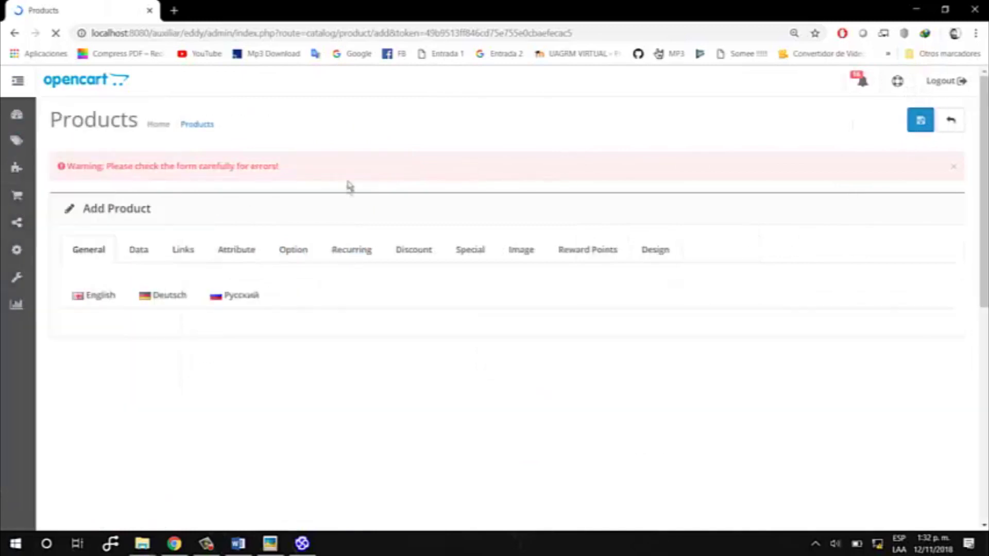
Step: Check the Model value 123 on the Data tab, then go to the Links tab
{"action": "scroll", "coordinate": [384, 348], "scroll_direction": "down", "scroll_amount": 6}
{"action": "scroll", "coordinate": [371, 319], "scroll_direction": "up", "scroll_amount": 8}
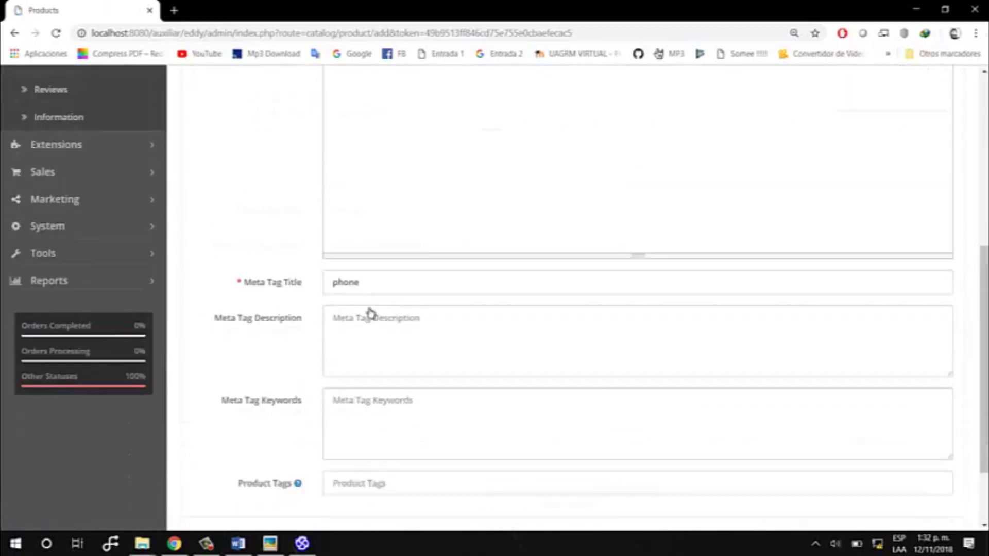
{"action": "scroll", "coordinate": [268, 192], "scroll_direction": "down", "scroll_amount": 4}
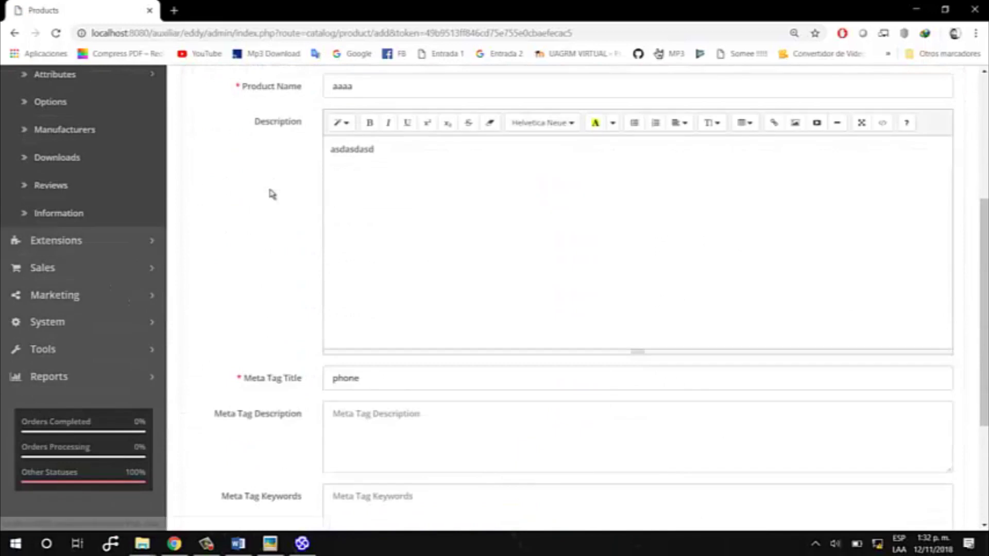
{"action": "scroll", "coordinate": [276, 185], "scroll_direction": "up", "scroll_amount": 5}
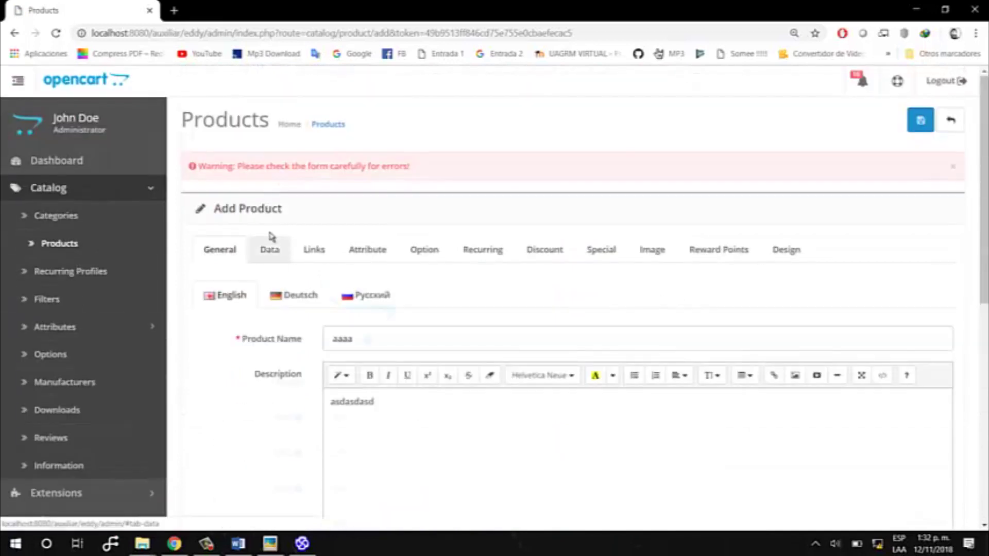
{"action": "left_click", "coordinate": [270, 248]}
{"action": "scroll", "coordinate": [361, 309], "scroll_direction": "down", "scroll_amount": 2}
{"action": "left_click", "coordinate": [278, 264]}
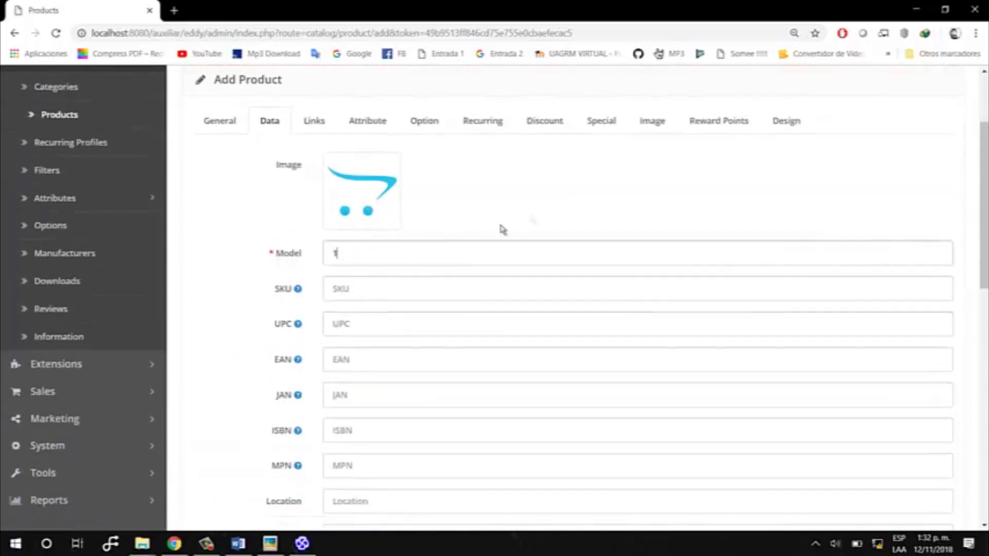
{"action": "scroll", "coordinate": [520, 221], "scroll_direction": "down", "scroll_amount": 10}
{"action": "scroll", "coordinate": [508, 219], "scroll_direction": "down", "scroll_amount": 2}
{"action": "scroll", "coordinate": [508, 218], "scroll_direction": "up", "scroll_amount": 10}
{"action": "left_click", "coordinate": [350, 254]}
{"action": "left_click", "coordinate": [333, 258]}
Step: Set the manufacturer to Lorem ipsum and add the Accessories > Tempor category
{"action": "scroll", "coordinate": [494, 304], "scroll_direction": "down", "scroll_amount": 8}
{"action": "scroll", "coordinate": [489, 283], "scroll_direction": "down", "scroll_amount": 2}
{"action": "scroll", "coordinate": [488, 283], "scroll_direction": "up", "scroll_amount": 10}
{"action": "left_click", "coordinate": [301, 294]}
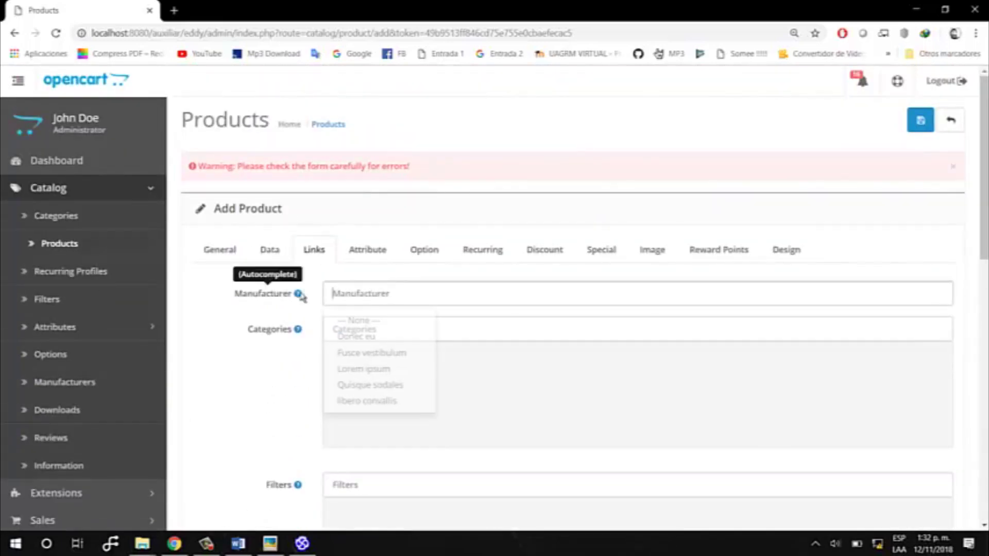
{"action": "left_click", "coordinate": [365, 372]}
{"action": "left_click", "coordinate": [357, 328]}
{"action": "left_click", "coordinate": [352, 375]}
{"action": "scroll", "coordinate": [352, 392], "scroll_direction": "down", "scroll_amount": 2}
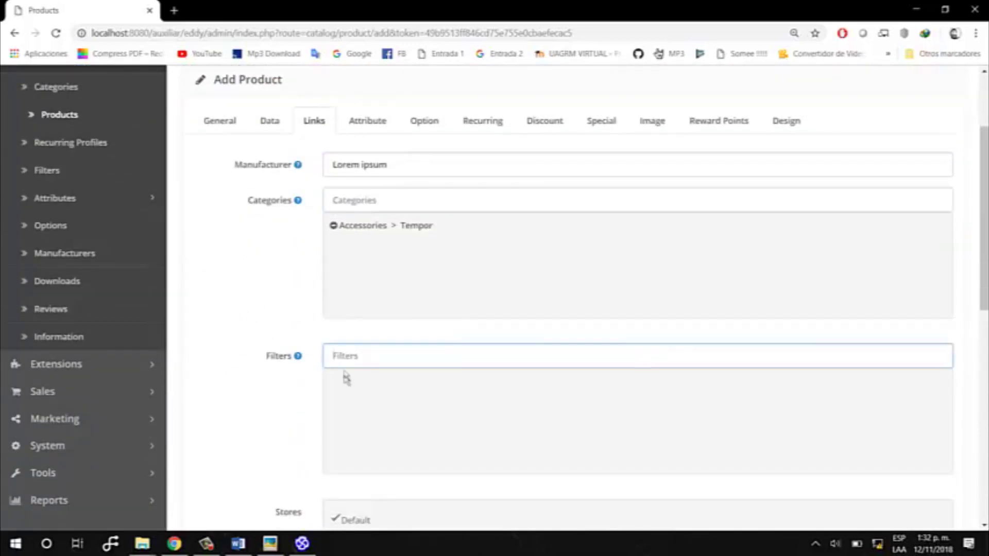
{"action": "scroll", "coordinate": [342, 443], "scroll_direction": "down", "scroll_amount": 5}
{"action": "left_click", "coordinate": [357, 318]}
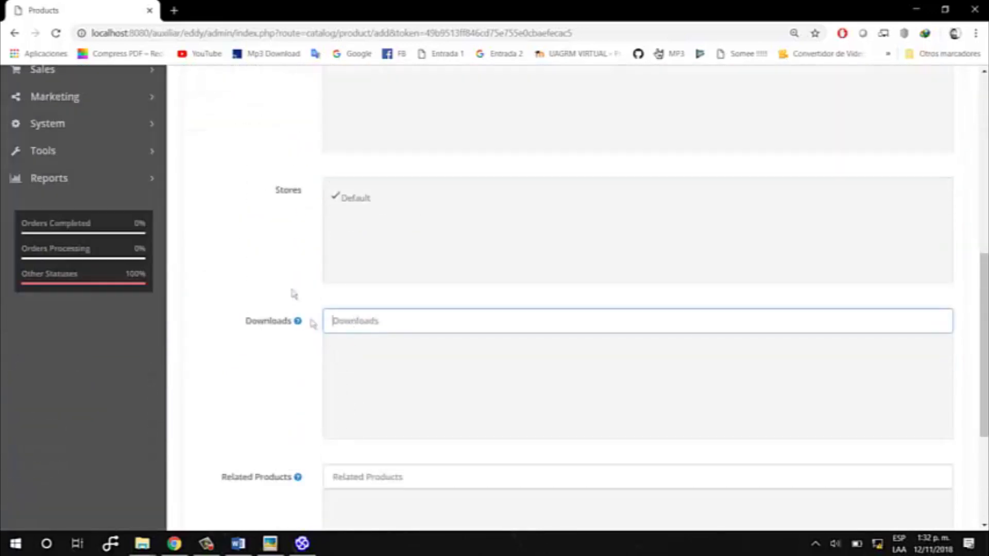
Step: Enter 'aaaaa' as the Deutsch Product Name
{"action": "scroll", "coordinate": [698, 193], "scroll_direction": "up", "scroll_amount": 6}
{"action": "scroll", "coordinate": [938, 103], "scroll_direction": "up", "scroll_amount": 1}
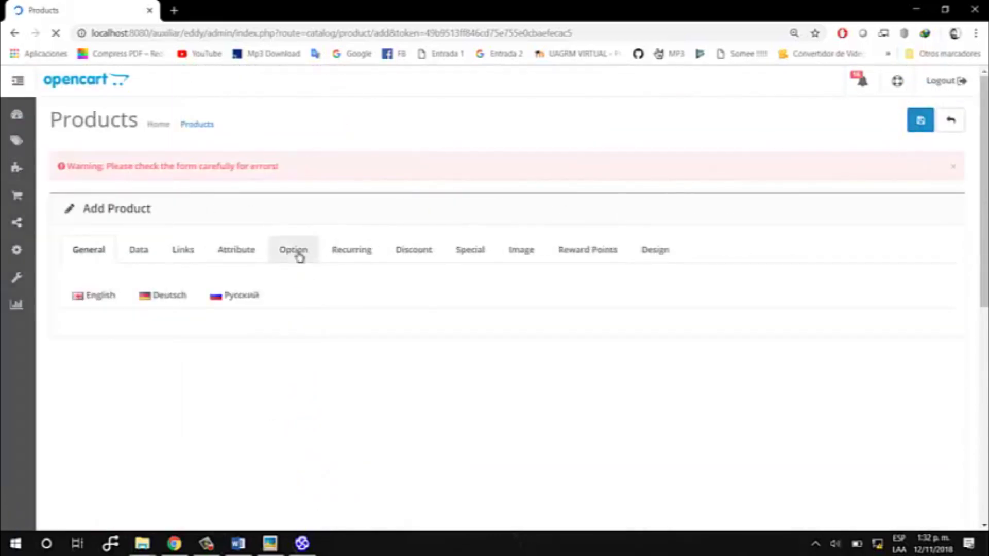
{"action": "scroll", "coordinate": [312, 278], "scroll_direction": "down", "scroll_amount": 5}
{"action": "scroll", "coordinate": [315, 309], "scroll_direction": "down", "scroll_amount": 3}
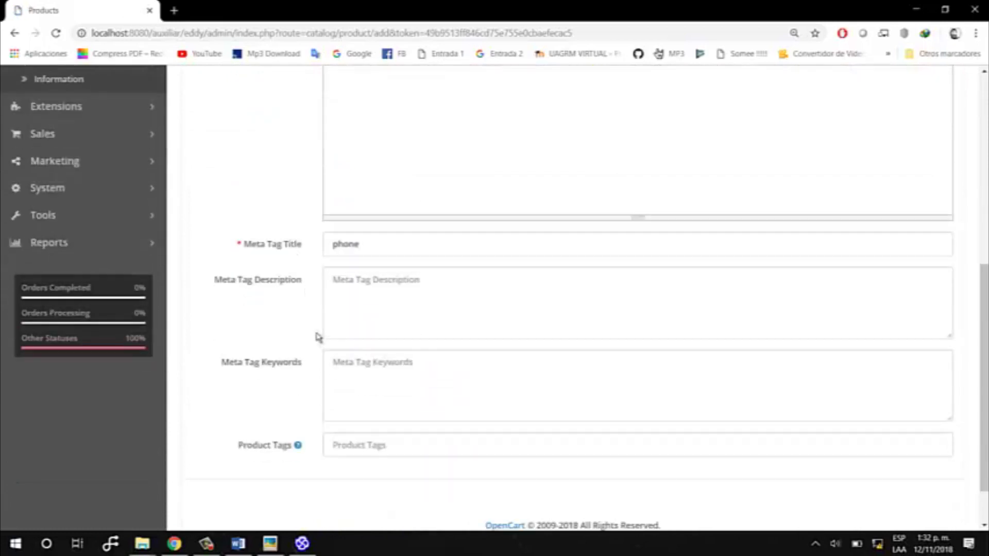
{"action": "scroll", "coordinate": [276, 254], "scroll_direction": "up", "scroll_amount": 8}
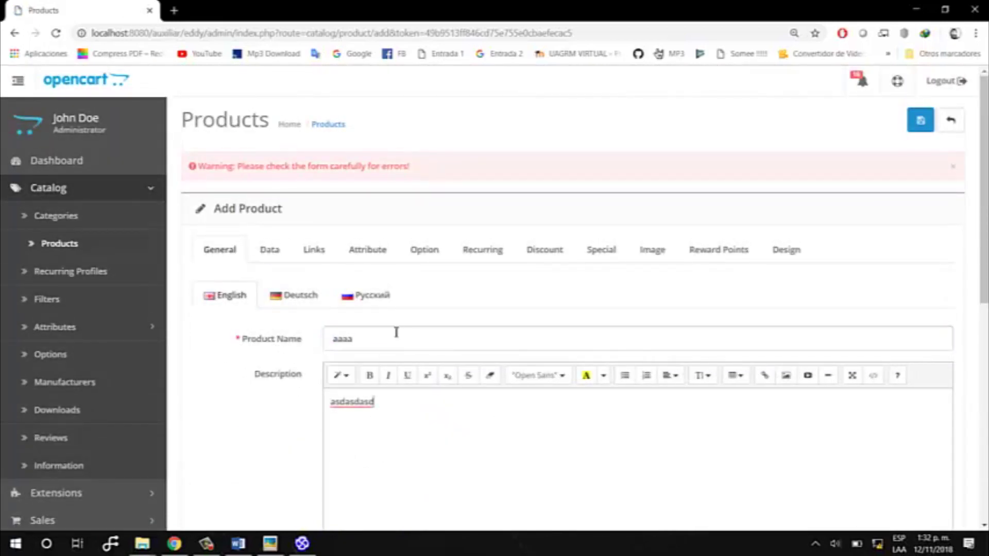
{"action": "left_click", "coordinate": [289, 304]}
{"action": "left_click", "coordinate": [386, 343]}
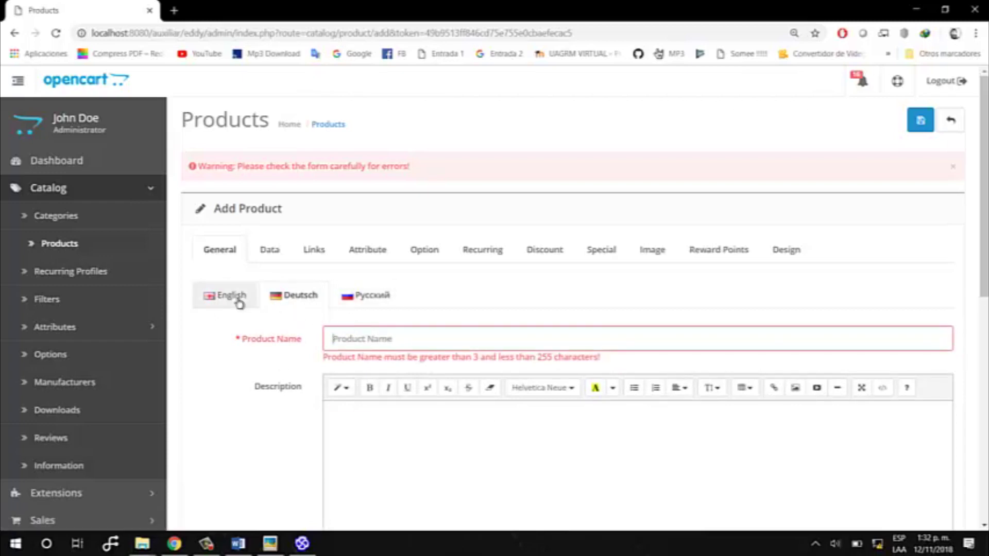
{"action": "left_click", "coordinate": [238, 303]}
{"action": "left_click", "coordinate": [274, 304]}
{"action": "left_click", "coordinate": [379, 340]}
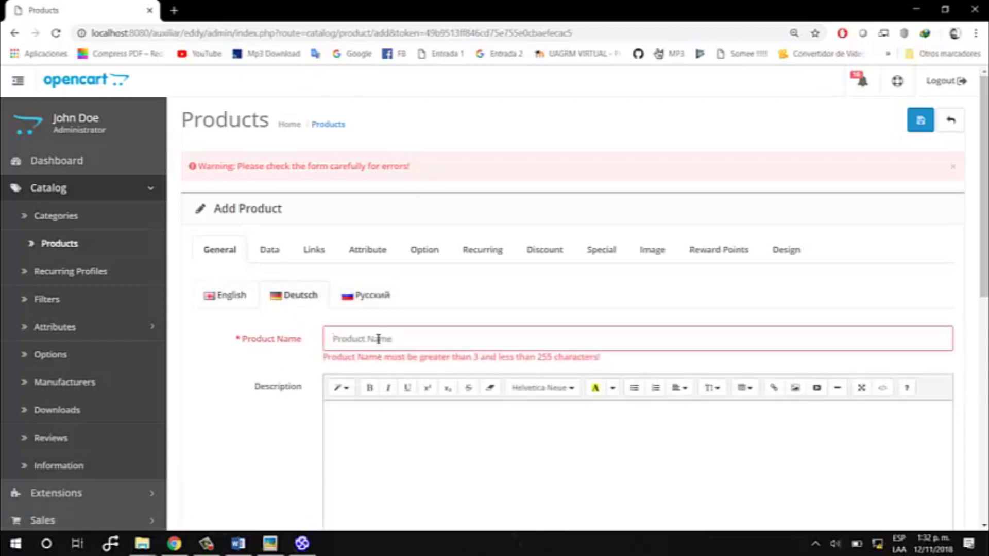
{"action": "type", "text": "aaaaaab"}
Step: Enter 'aaaaabbb' and 'aadbadvdf' on the Русский tab, then edit the Deutsch Meta Tag Title
{"action": "left_click", "coordinate": [351, 293]}
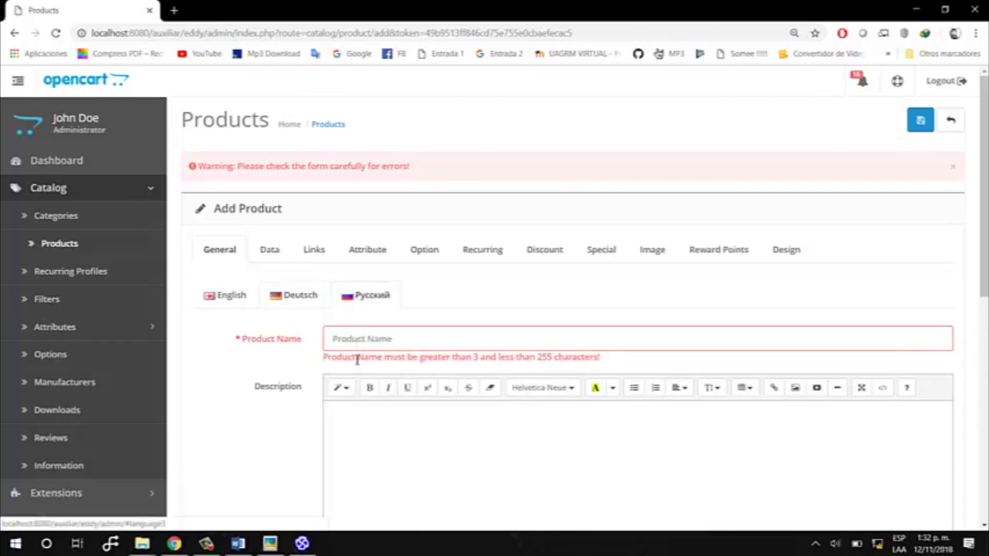
{"action": "left_click", "coordinate": [357, 340]}
{"action": "type", "text": "aaaaabbb"}
{"action": "scroll", "coordinate": [381, 371], "scroll_direction": "down", "scroll_amount": 4}
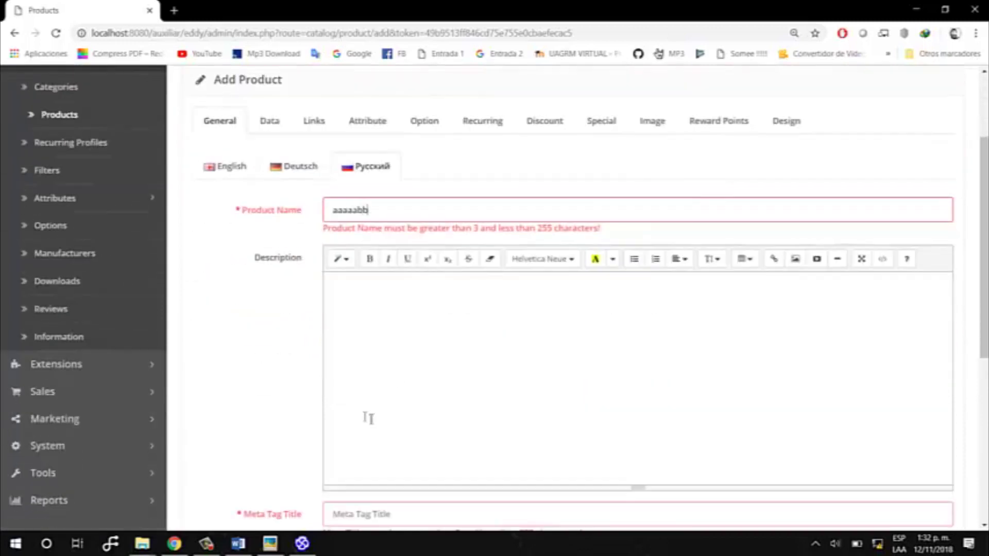
{"action": "type", "text": "aadbadv"}
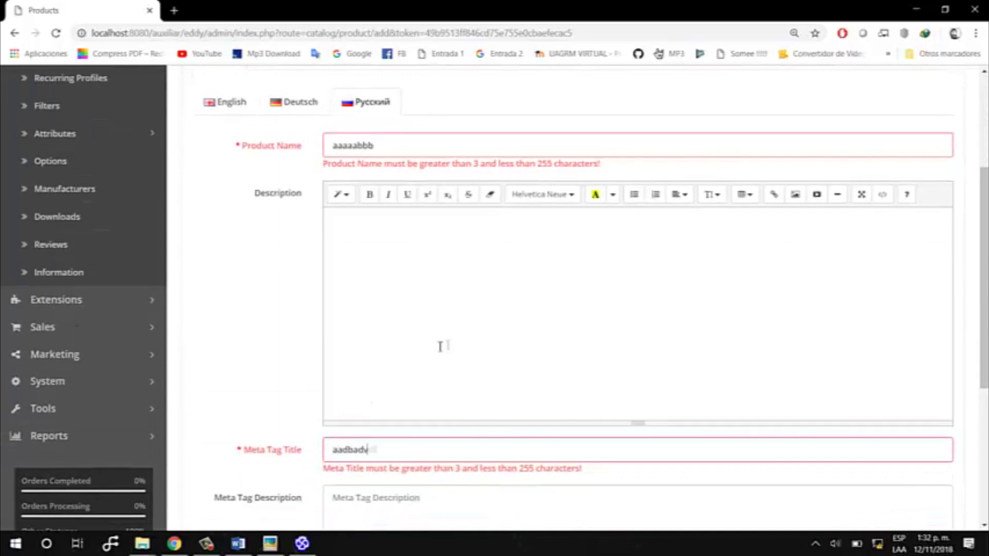
{"action": "type", "text": "df"}
{"action": "scroll", "coordinate": [364, 437], "scroll_direction": "down", "scroll_amount": 4}
{"action": "scroll", "coordinate": [393, 290], "scroll_direction": "up", "scroll_amount": 5}
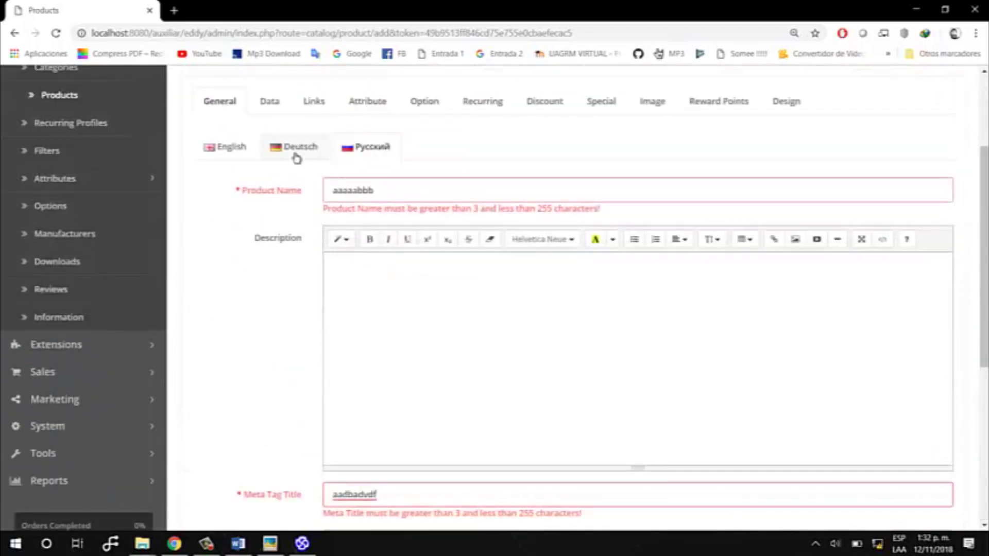
{"action": "left_click", "coordinate": [296, 154]}
{"action": "scroll", "coordinate": [412, 438], "scroll_direction": "down", "scroll_amount": 4}
{"action": "left_click", "coordinate": [371, 312]}
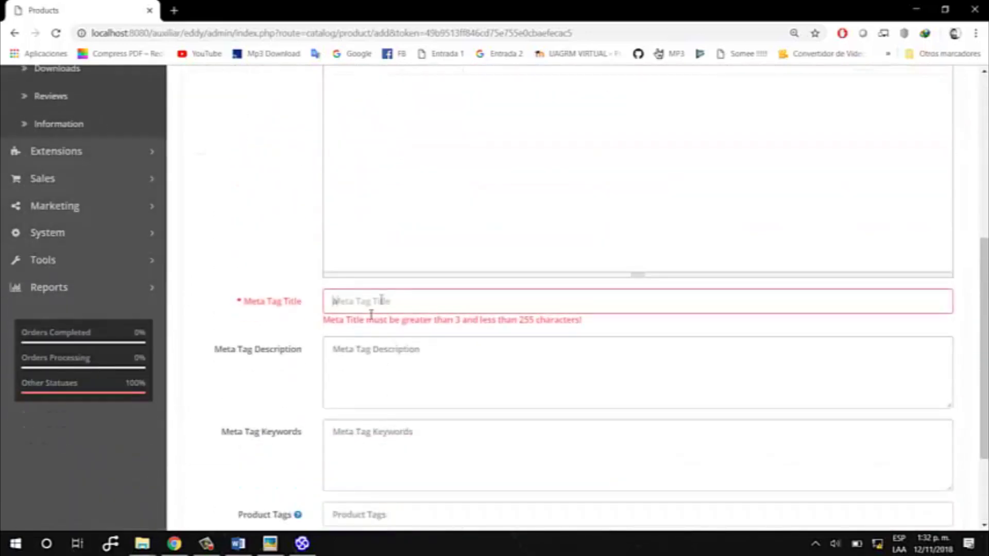
{"action": "scroll", "coordinate": [726, 202], "scroll_direction": "up", "scroll_amount": 7}
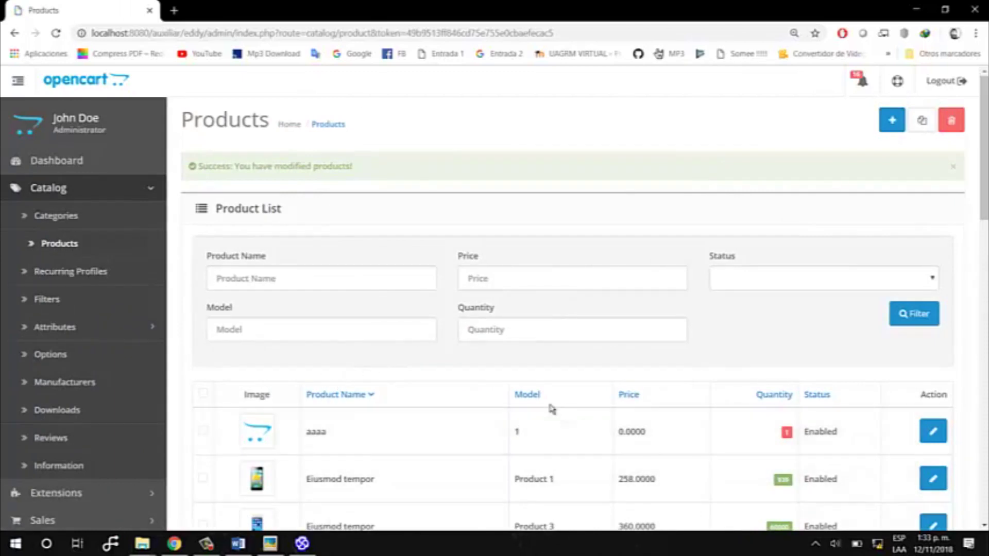
Step: Open a blank Add Product form with the blue Add New (+) button
{"action": "scroll", "coordinate": [572, 391], "scroll_direction": "down", "scroll_amount": 3}
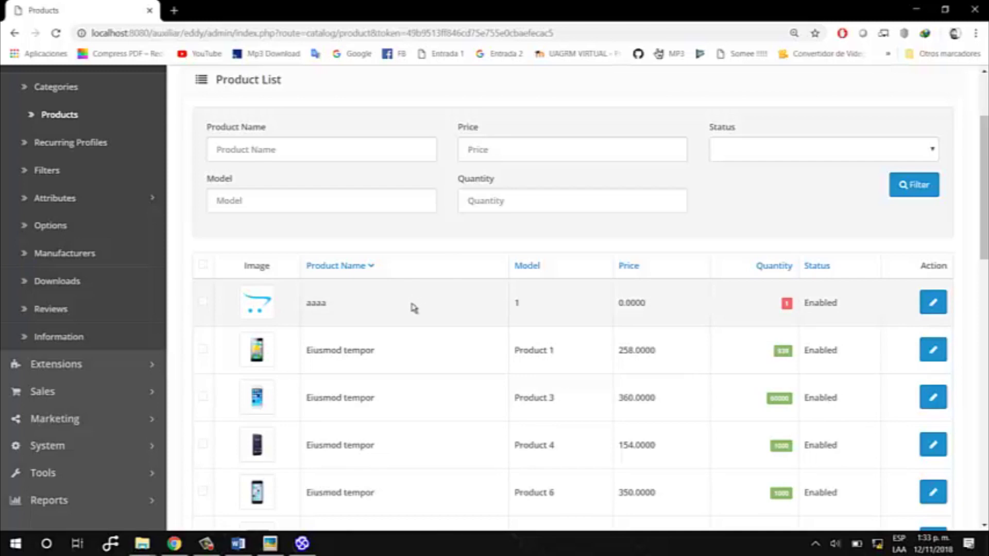
{"action": "scroll", "coordinate": [329, 309], "scroll_direction": "up", "scroll_amount": 3}
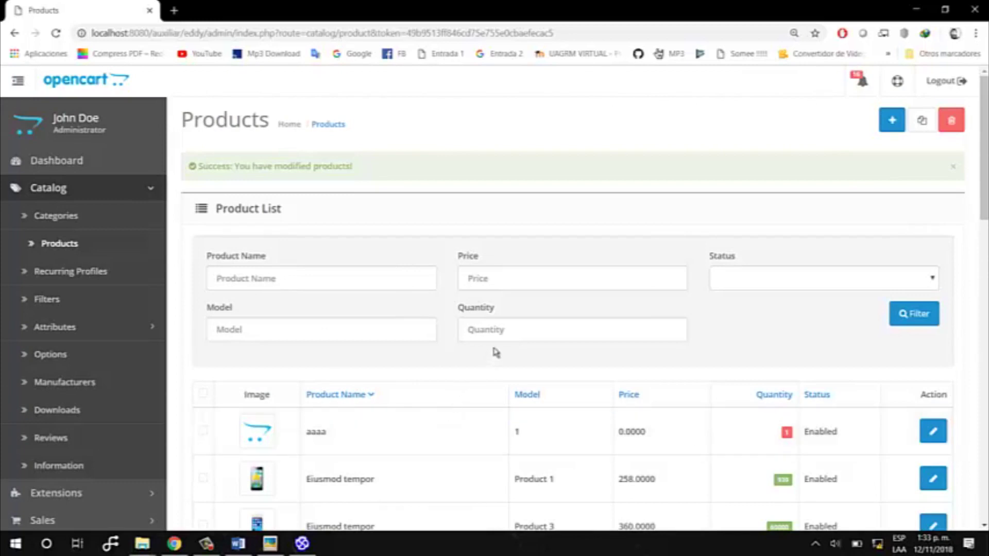
{"action": "left_click", "coordinate": [886, 126]}
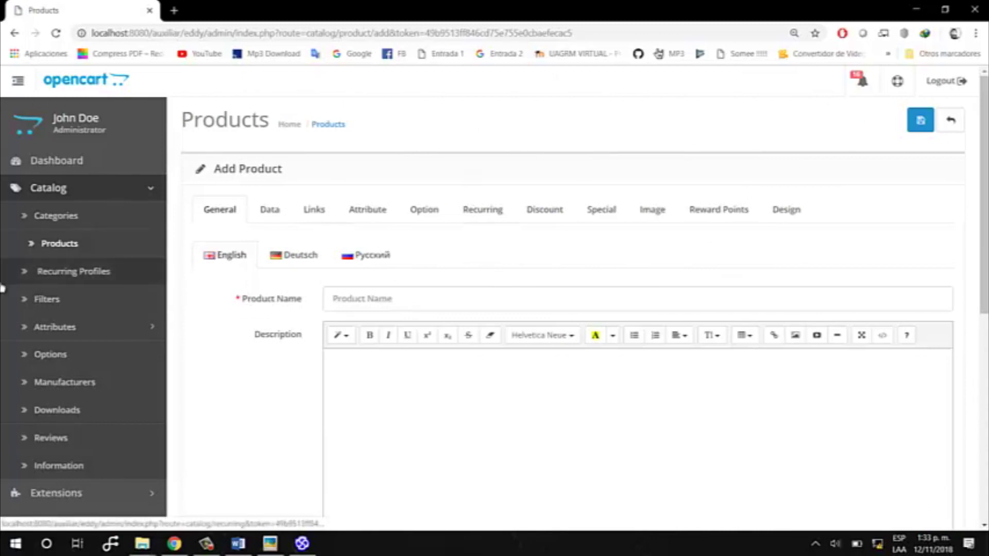
Step: View the Catalog Categories and Options lists, then Sales Recurring Orders and Returns
{"action": "left_click", "coordinate": [86, 222]}
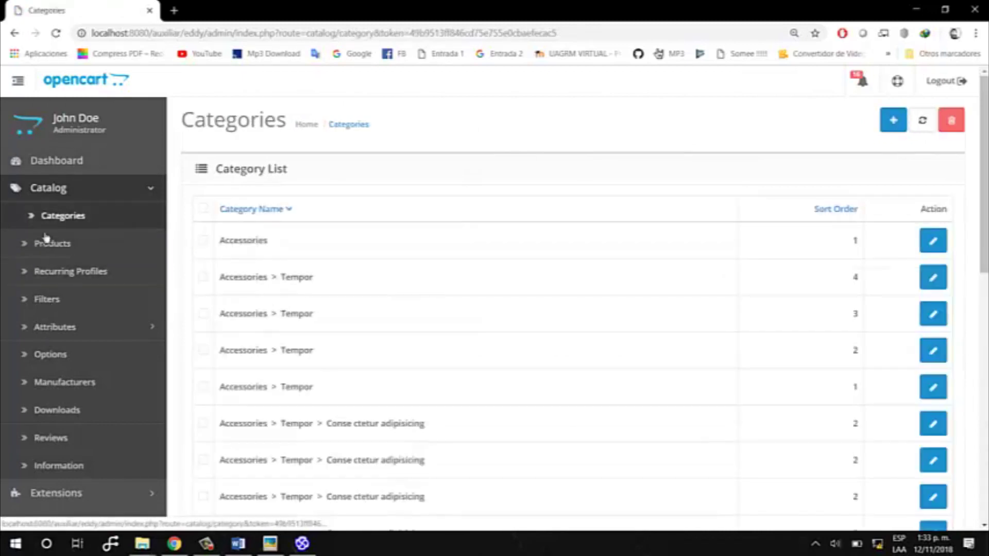
{"action": "left_click", "coordinate": [49, 354]}
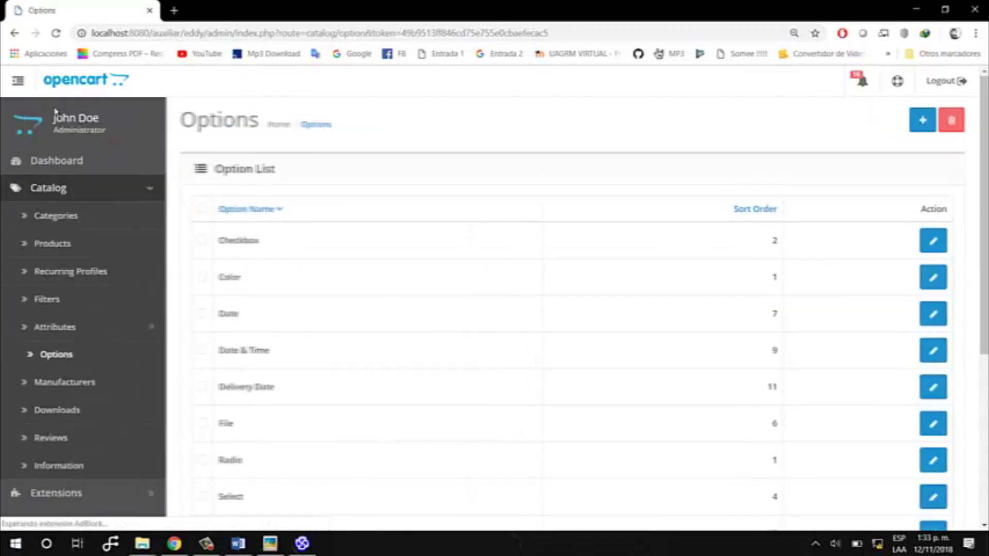
{"action": "left_click", "coordinate": [56, 243]}
{"action": "left_click", "coordinate": [105, 299]}
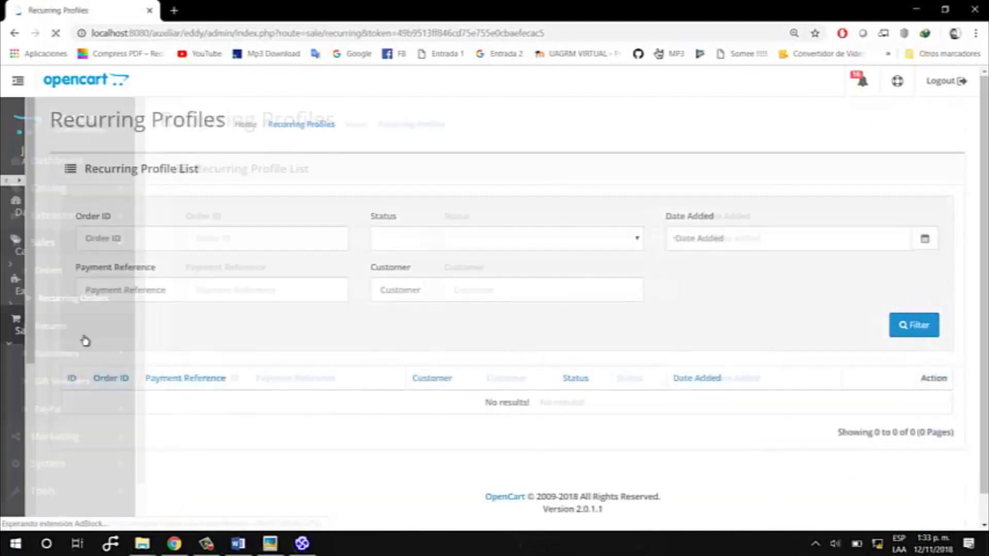
{"action": "scroll", "coordinate": [391, 289], "scroll_direction": "down", "scroll_amount": 1}
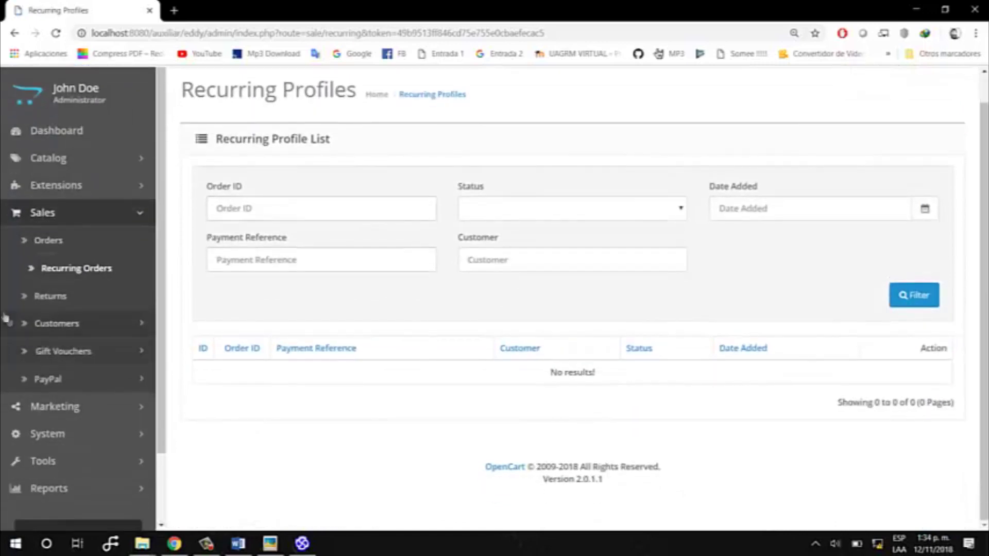
{"action": "left_click", "coordinate": [85, 297]}
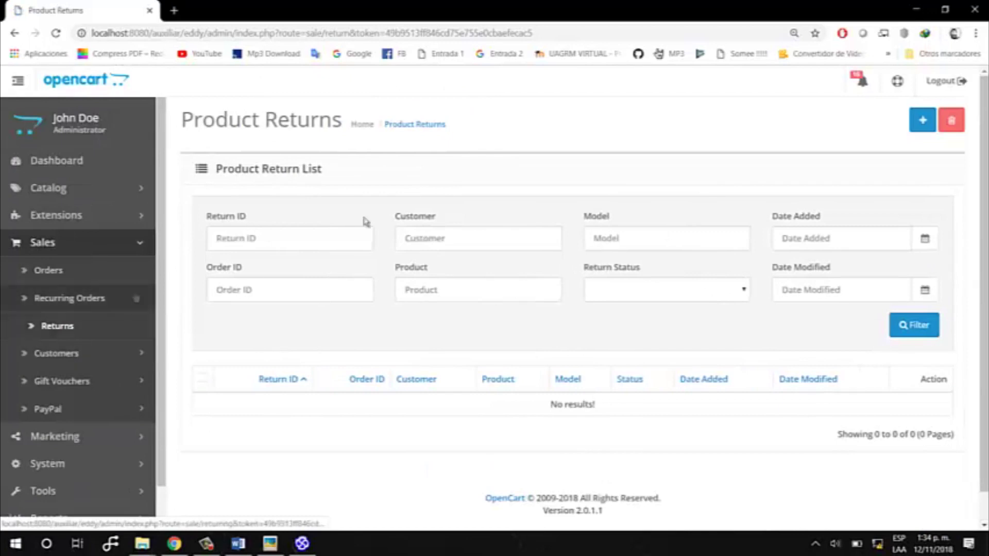
Step: Open the PayPal transaction search, then the Marketing Tracking list
{"action": "scroll", "coordinate": [136, 304], "scroll_direction": "down", "scroll_amount": 1}
{"action": "left_click", "coordinate": [65, 322]}
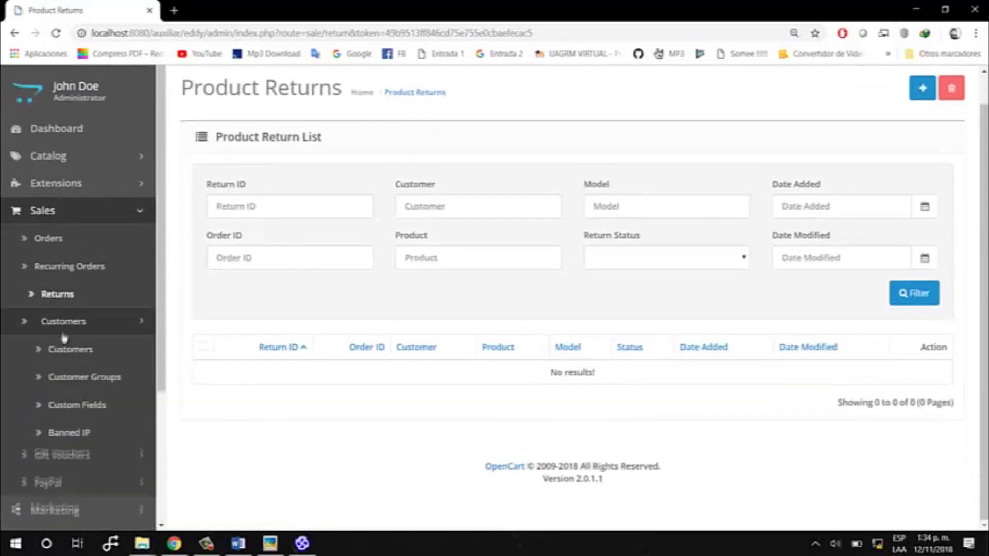
{"action": "left_click", "coordinate": [70, 462]}
{"action": "scroll", "coordinate": [75, 278], "scroll_direction": "down", "scroll_amount": 3}
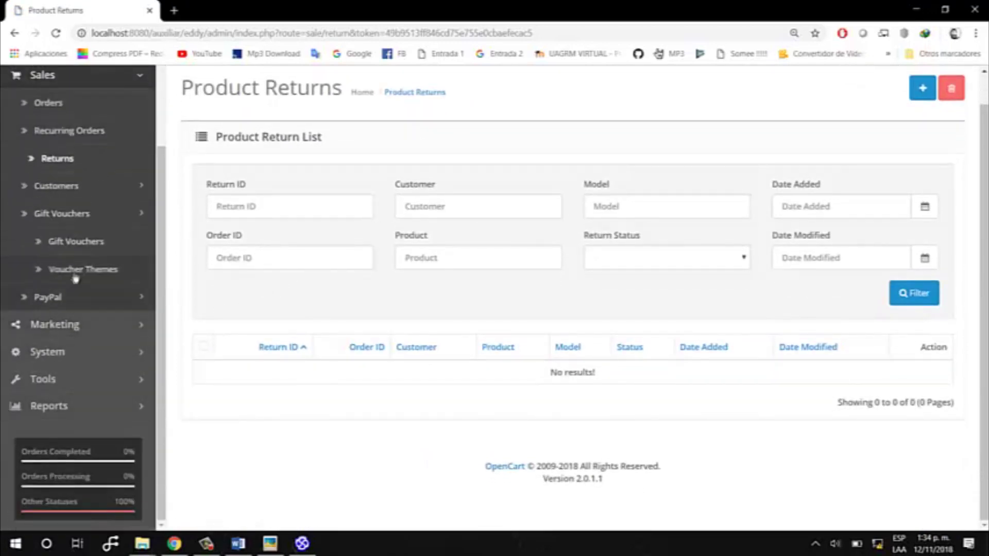
{"action": "left_click", "coordinate": [57, 300]}
{"action": "left_click", "coordinate": [86, 309]}
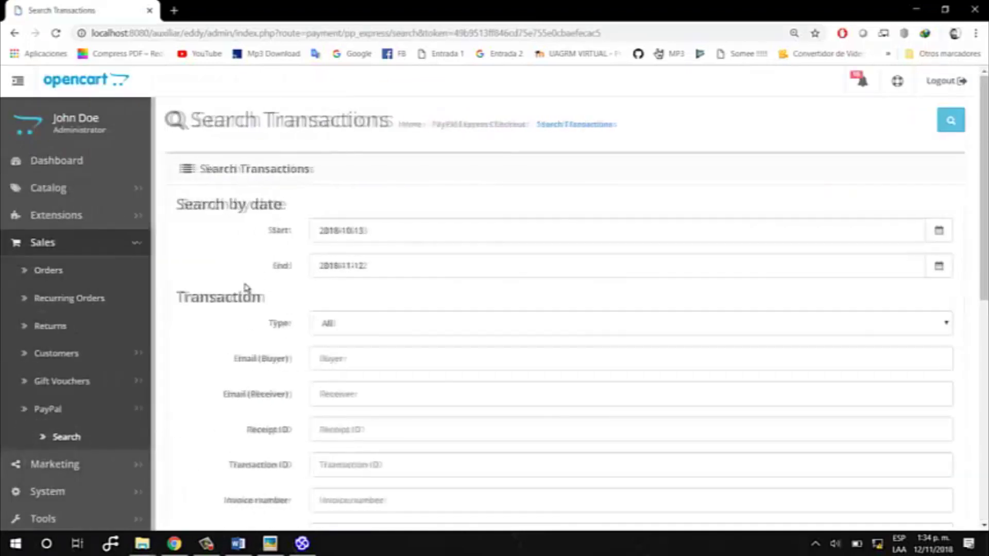
{"action": "scroll", "coordinate": [464, 283], "scroll_direction": "down", "scroll_amount": 9}
{"action": "scroll", "coordinate": [128, 283], "scroll_direction": "up", "scroll_amount": 6}
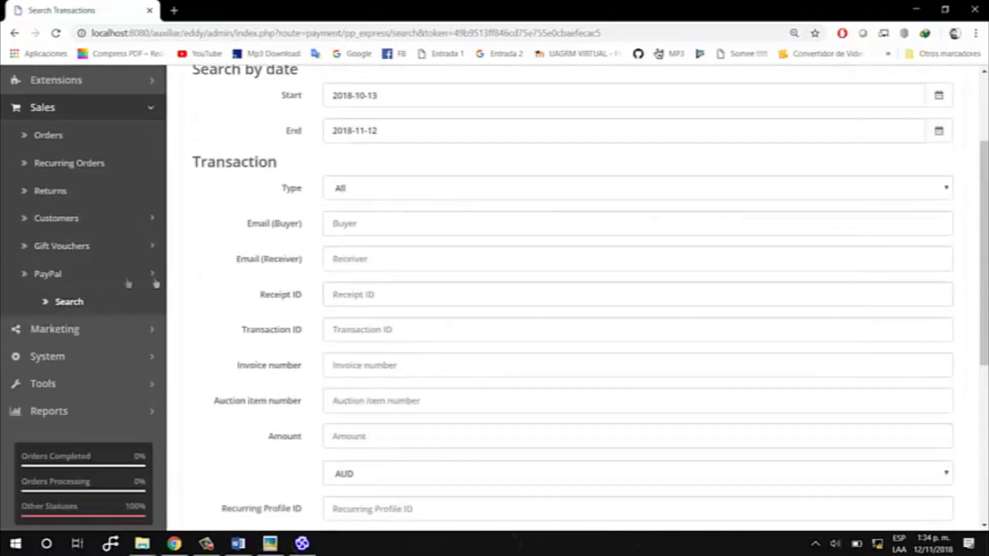
{"action": "left_click", "coordinate": [70, 338]}
{"action": "left_click", "coordinate": [91, 171]}
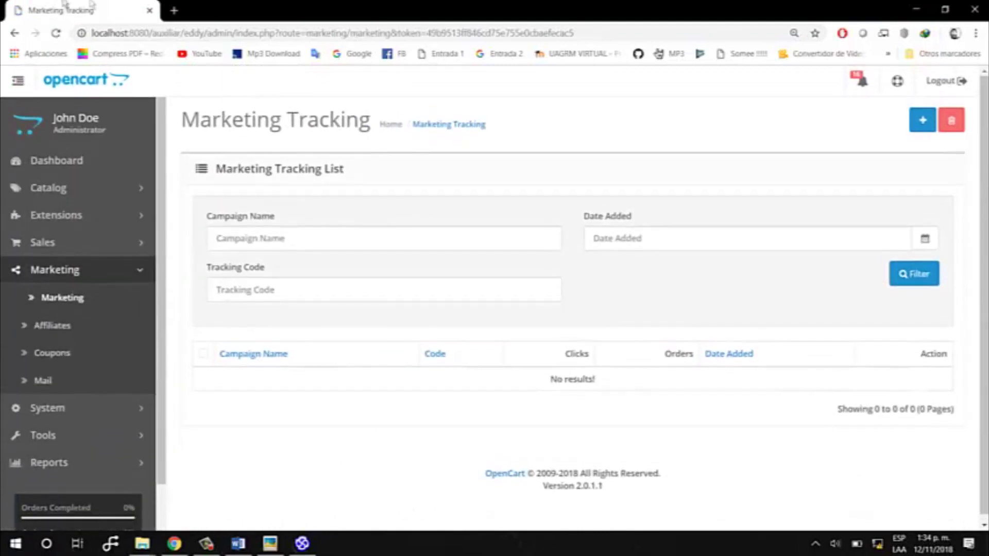
Step: Load the storefront home page localhost:8080/auxiliar/eddy in a new browser tab
{"action": "left_click", "coordinate": [174, 10]}
{"action": "key", "text": "ctrl+Tab"}
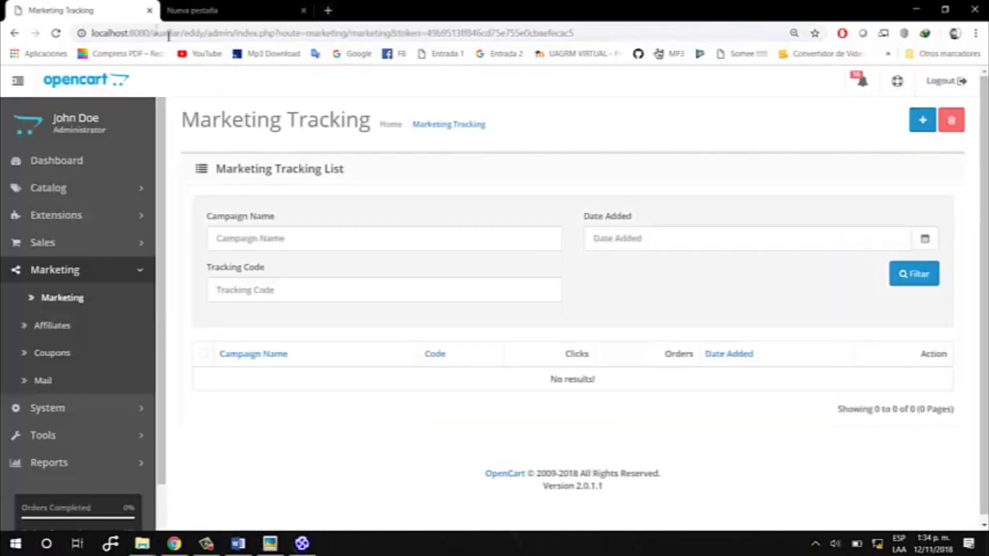
{"action": "left_click", "coordinate": [211, 34]}
{"action": "left_click", "coordinate": [206, 34]}
{"action": "left_click_drag", "start_coordinate": [205, 34], "coordinate": [2, 41]}
{"action": "key", "text": "ctrl+c"}
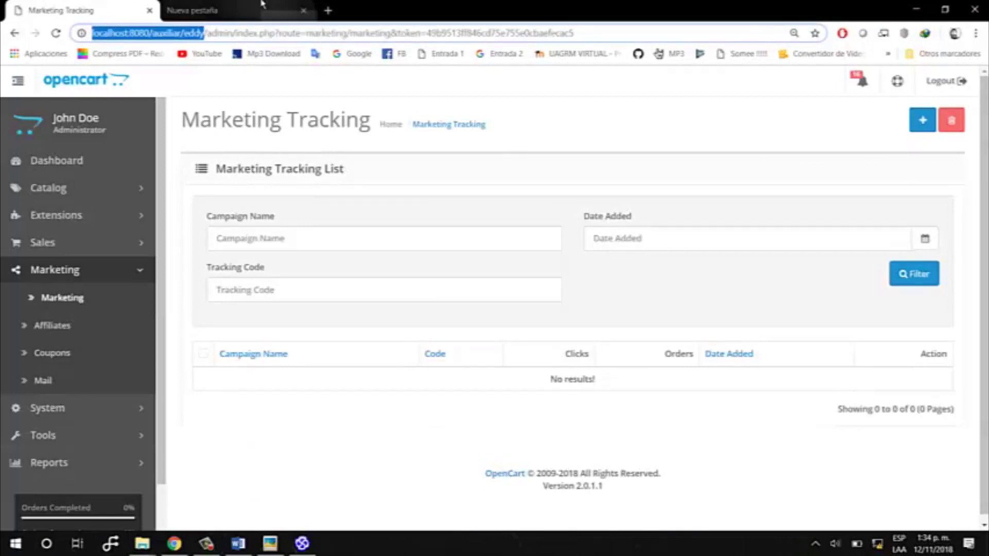
{"action": "left_click", "coordinate": [247, 10]}
{"action": "key", "text": "ctrl+v"}
{"action": "key", "text": "Return"}
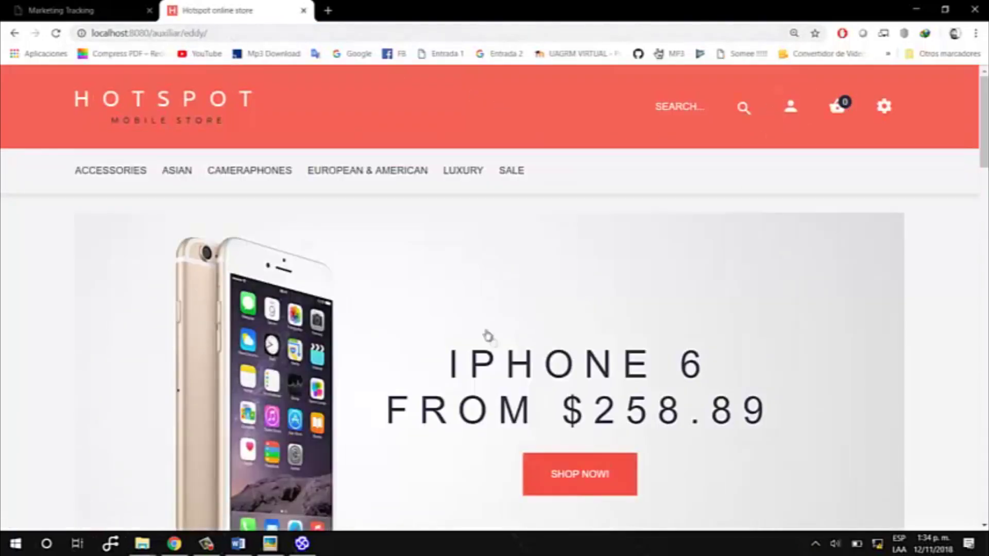
Step: Close the Marketing Tracking tab and switch to Enterprise Architect
{"action": "scroll", "coordinate": [486, 335], "scroll_direction": "down", "scroll_amount": 3}
{"action": "scroll", "coordinate": [506, 327], "scroll_direction": "up", "scroll_amount": 3}
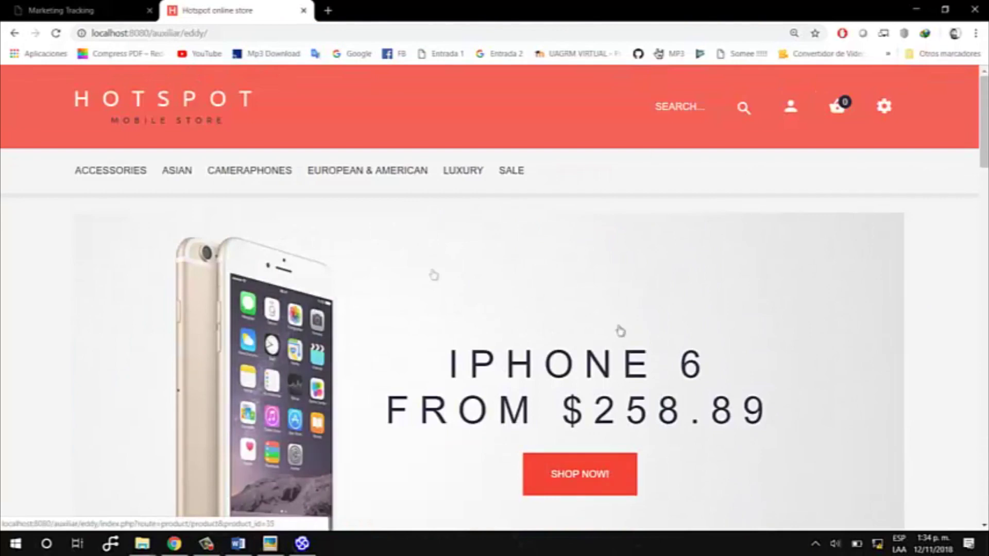
{"action": "scroll", "coordinate": [789, 178], "scroll_direction": "down", "scroll_amount": 5}
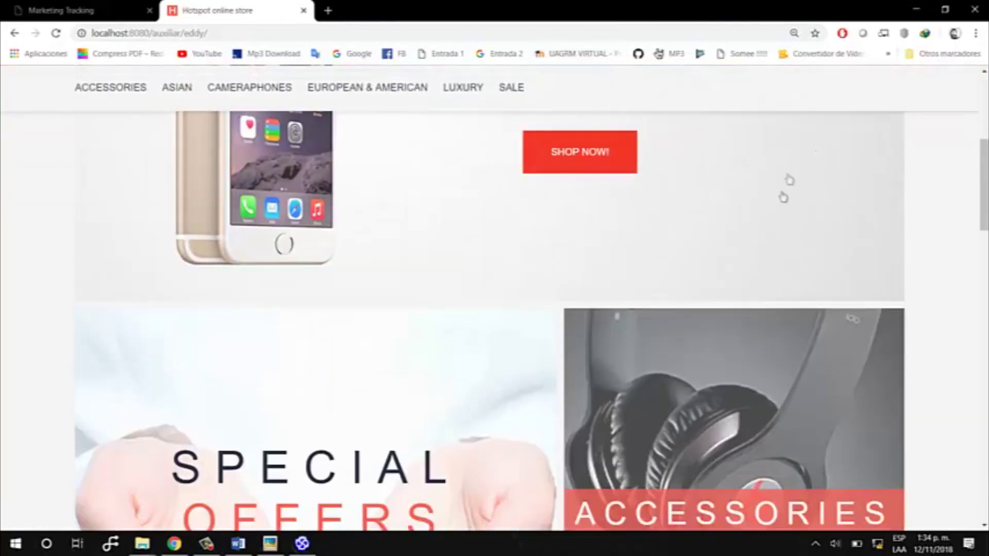
{"action": "scroll", "coordinate": [721, 270], "scroll_direction": "up", "scroll_amount": 5}
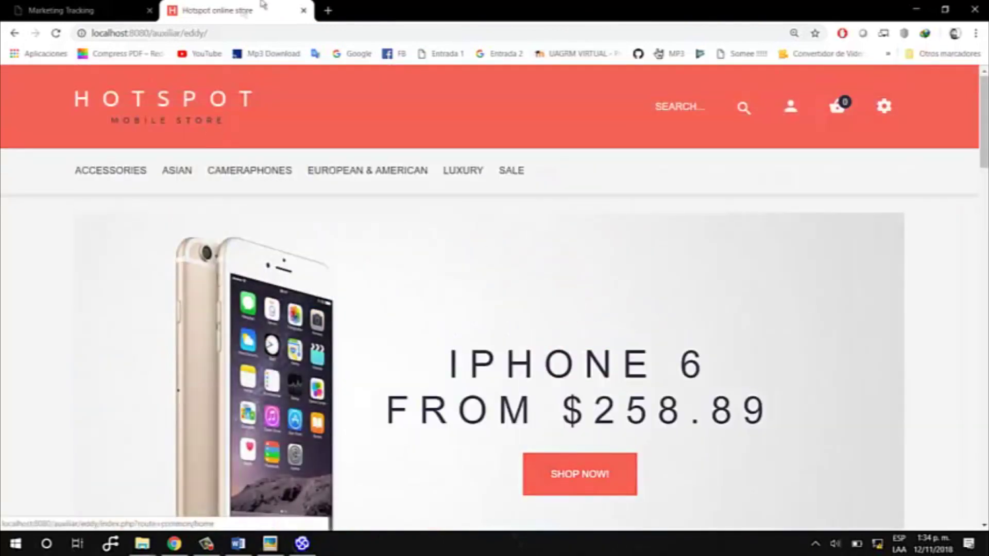
{"action": "left_click", "coordinate": [150, 10]}
{"action": "left_click", "coordinate": [295, 548]}
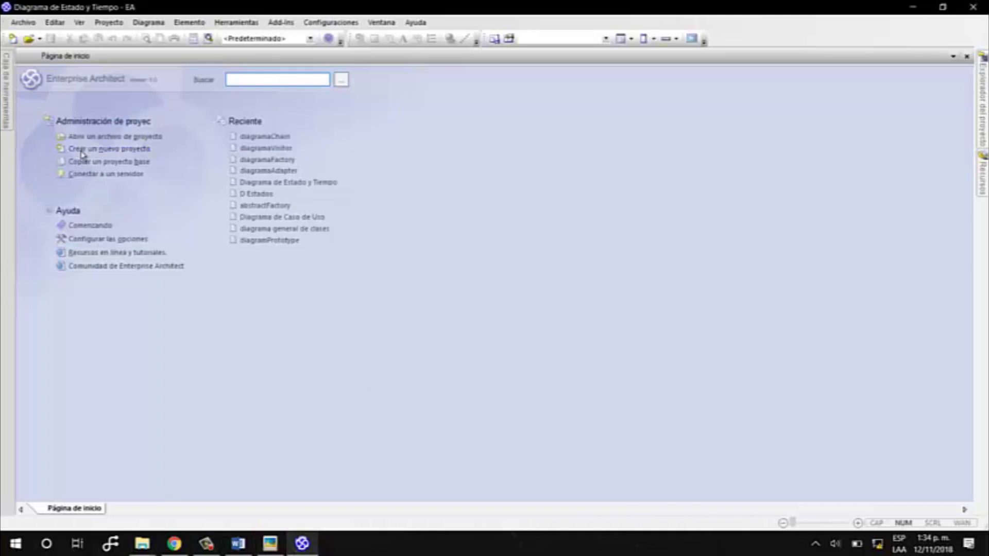
Step: Create a new project file 'diagramaENavegacion' on the Escritorio (Desktop)
{"action": "key", "text": "ctrl+n"}
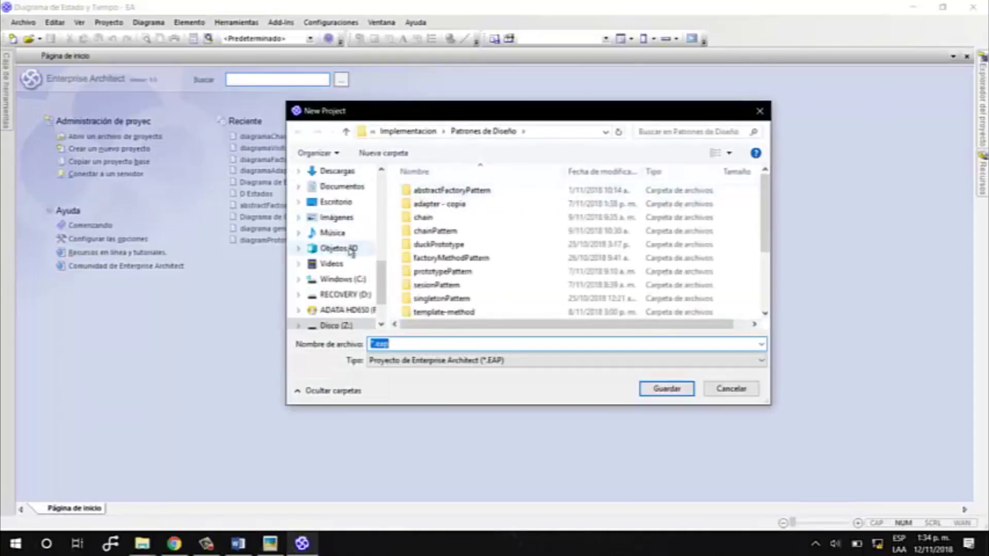
{"action": "scroll", "coordinate": [332, 268], "scroll_direction": "up", "scroll_amount": 1}
{"action": "left_click", "coordinate": [333, 265]}
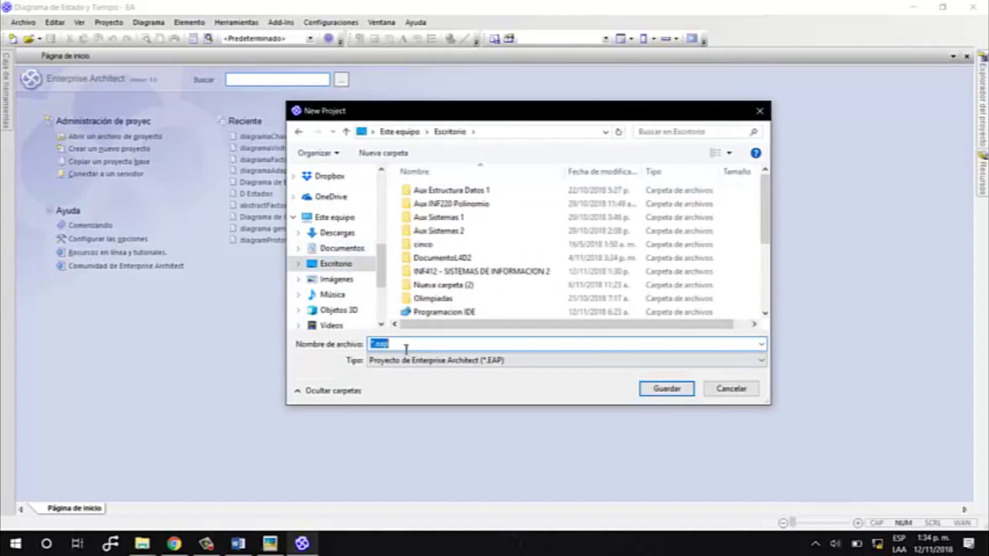
{"action": "type", "text": "diagramaENavegacion"}
{"action": "key", "text": "Return"}
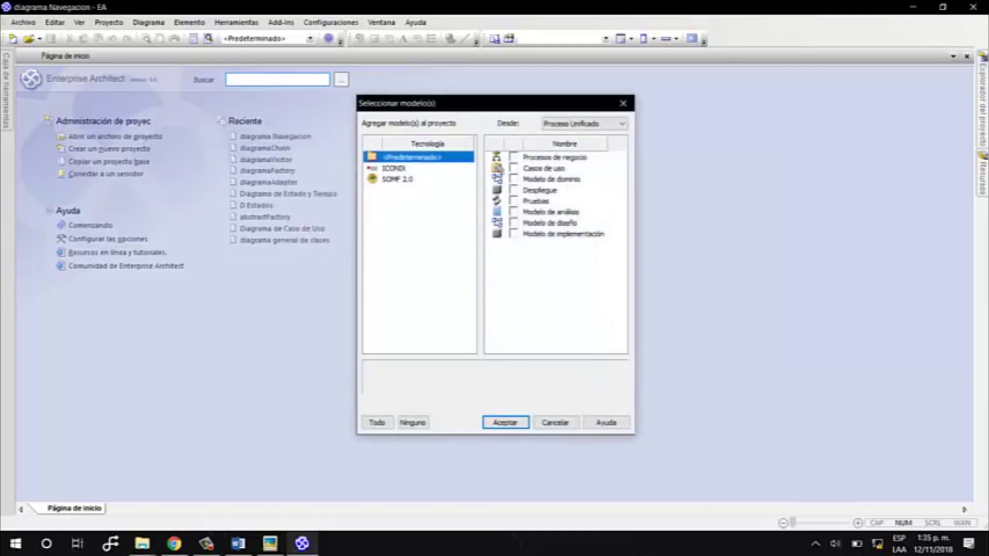
Step: Add the Modelo de implementación model and open its diagram from the Project Browser
{"action": "left_click", "coordinate": [513, 234]}
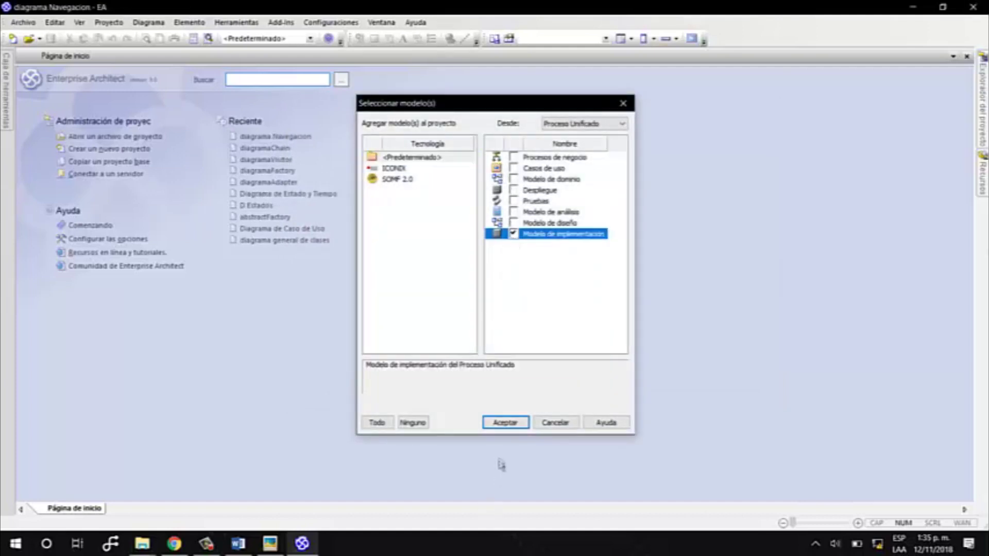
{"action": "left_click", "coordinate": [506, 426]}
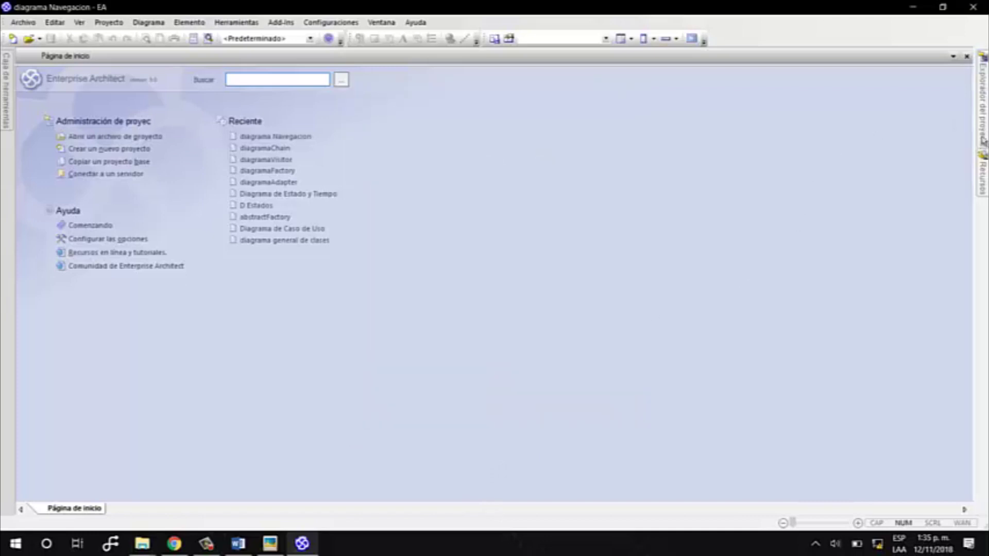
{"action": "mouse_move", "coordinate": [983, 135]}
{"action": "left_click", "coordinate": [808, 80]}
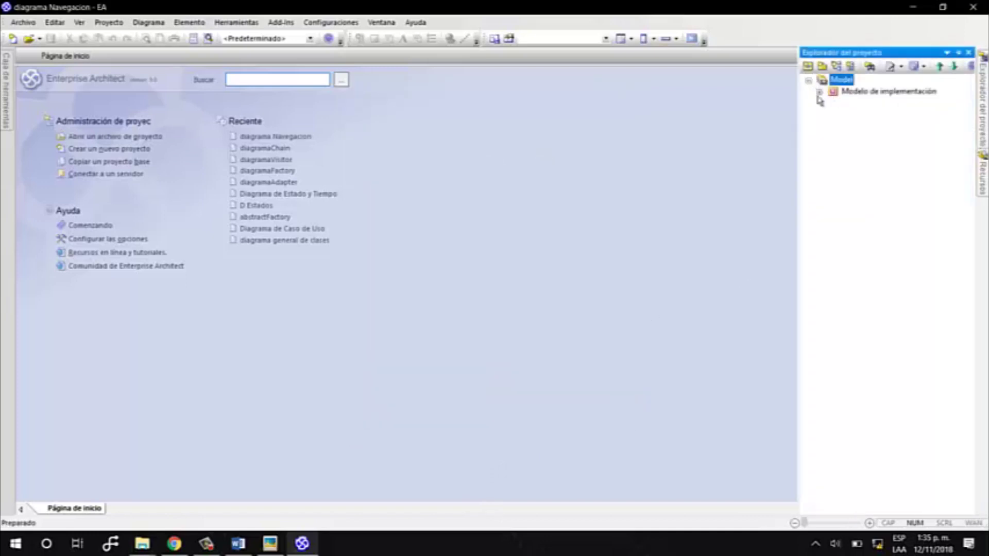
{"action": "left_click", "coordinate": [820, 92]}
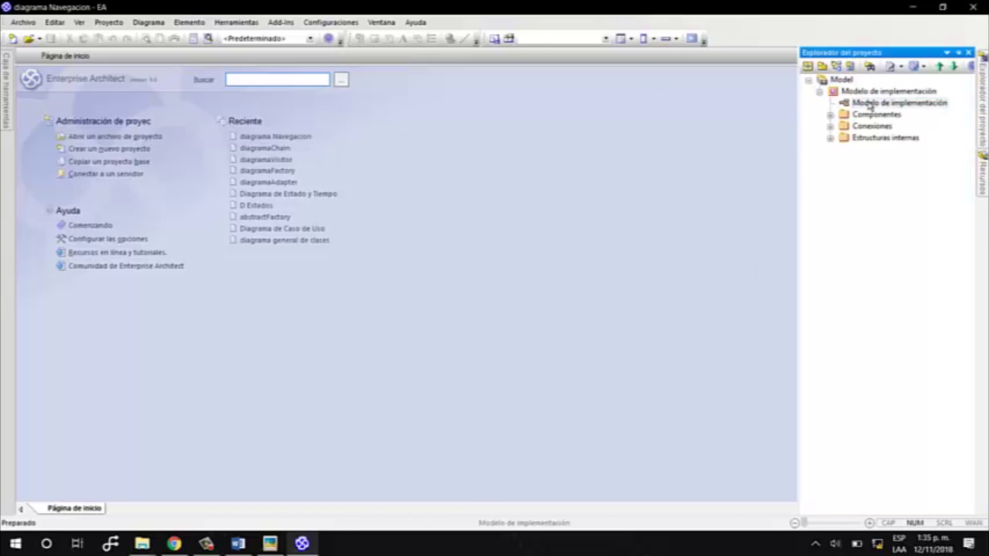
{"action": "double_click", "coordinate": [871, 105]}
Step: Pin the Toolbox and Project Browser open, then bring up the package's context menu
{"action": "mouse_move", "coordinate": [6, 100]}
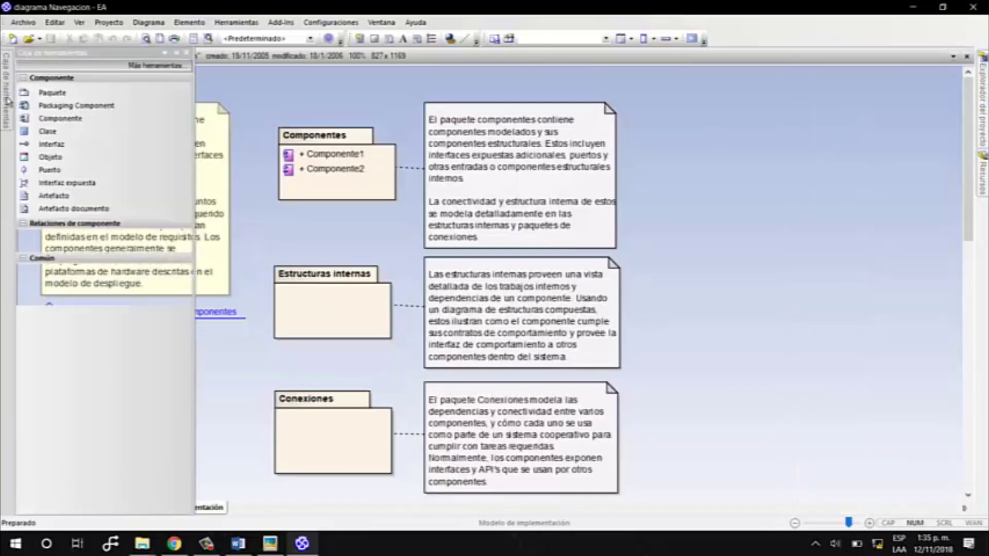
{"action": "left_click", "coordinate": [175, 54]}
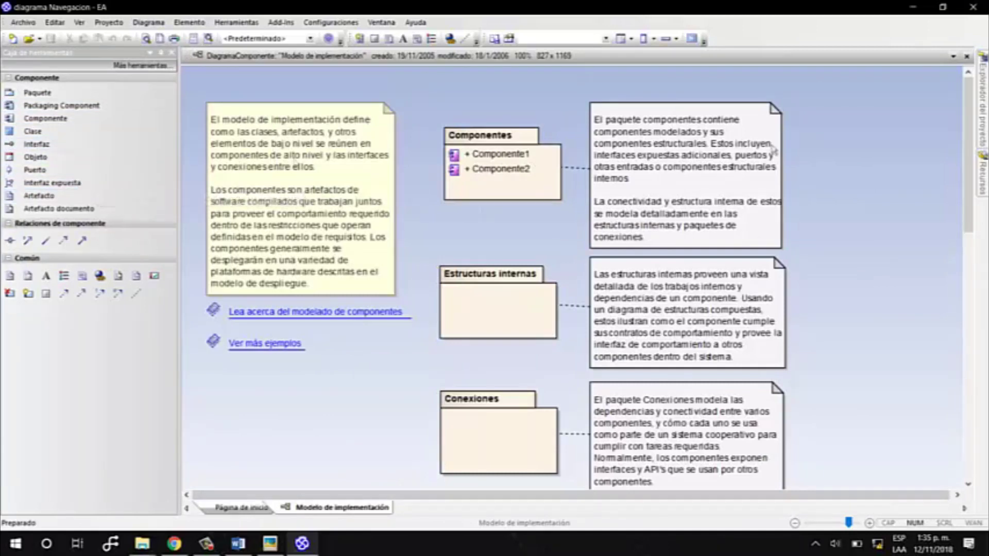
{"action": "mouse_move", "coordinate": [981, 129]}
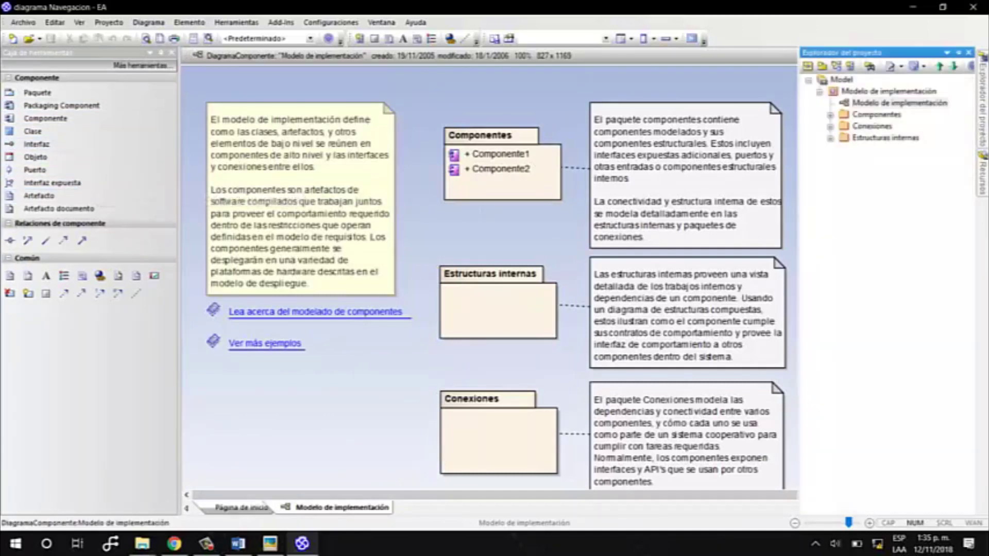
{"action": "left_click", "coordinate": [957, 53]}
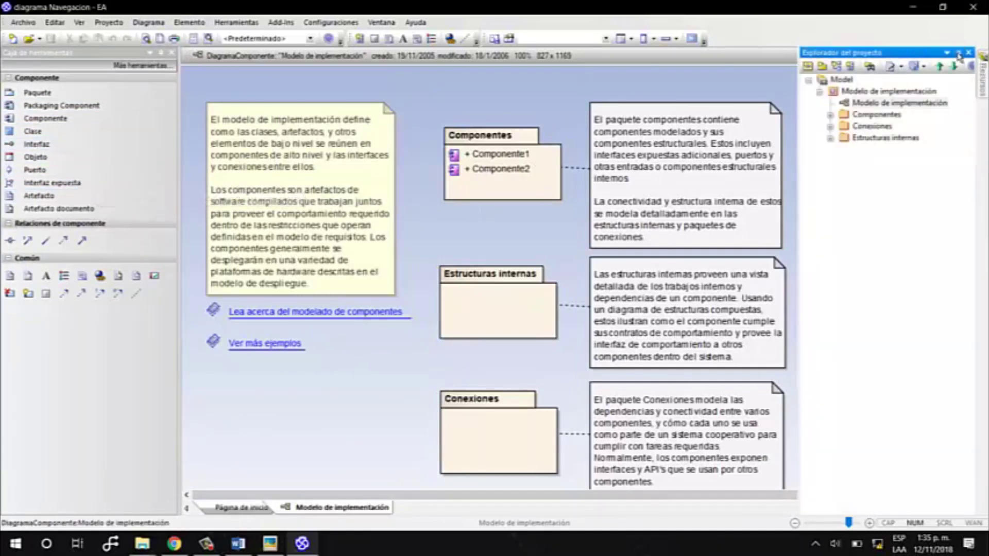
{"action": "right_click", "coordinate": [896, 94]}
Step: Start a new diagram on the package and browse the UML Estructural, Comportamiento, ERD and SoaML types
{"action": "mouse_move", "coordinate": [840, 137]}
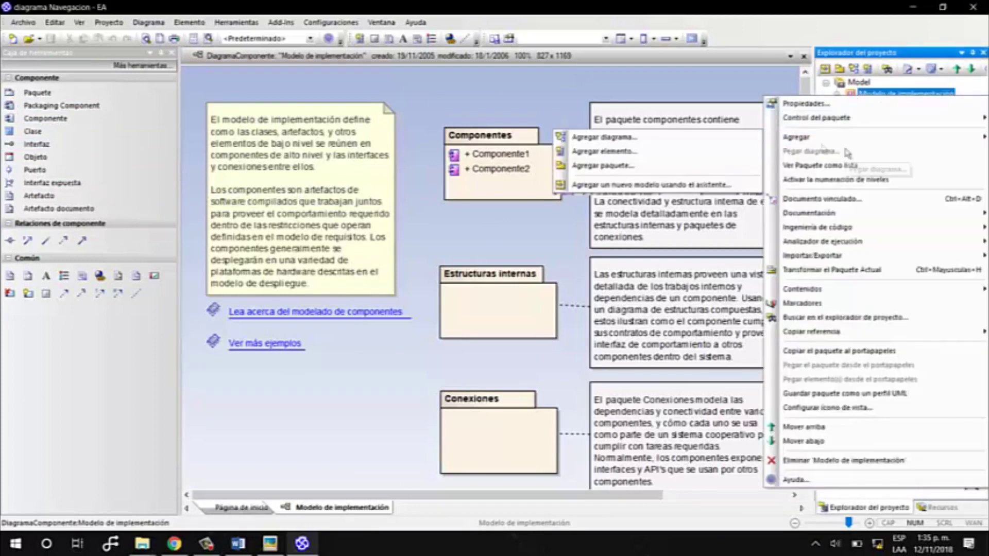
{"action": "left_click", "coordinate": [656, 147]}
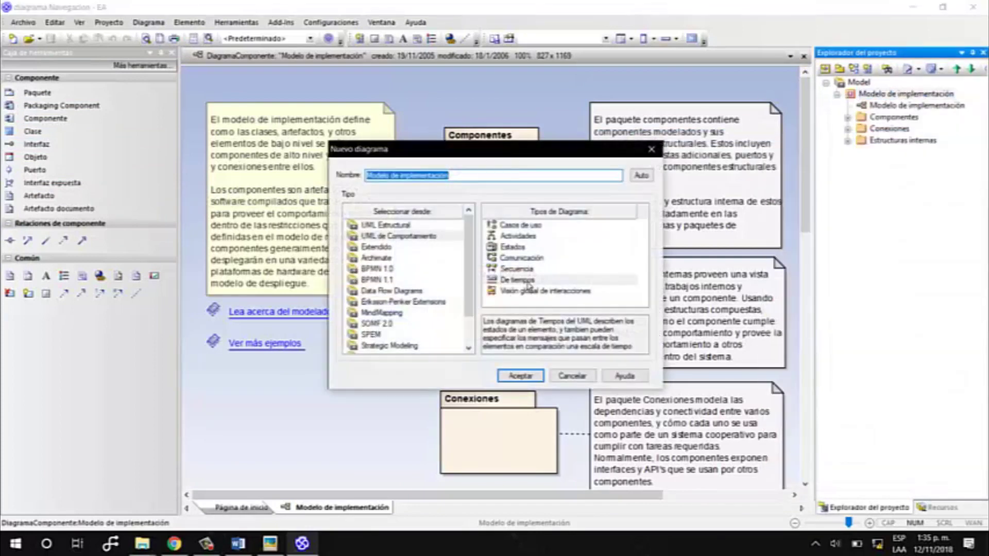
{"action": "left_click", "coordinate": [400, 227]}
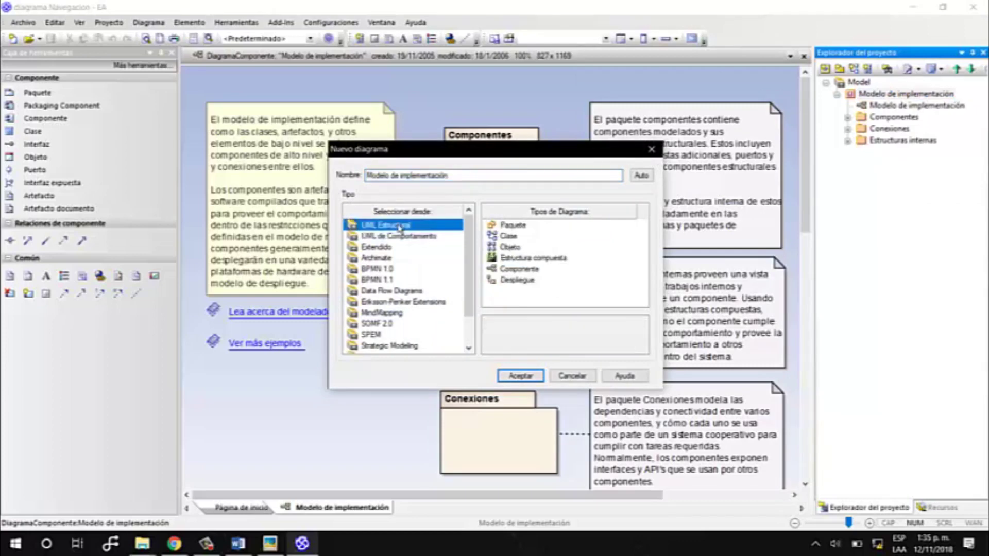
{"action": "left_click", "coordinate": [511, 280]}
{"action": "key", "text": "Up"}
{"action": "key", "text": "Up"}
{"action": "key", "text": "Up"}
{"action": "key", "text": "Up"}
{"action": "key", "text": "Up"}
{"action": "key", "text": "Down"}
{"action": "key", "text": "Down"}
{"action": "left_click", "coordinate": [512, 281]}
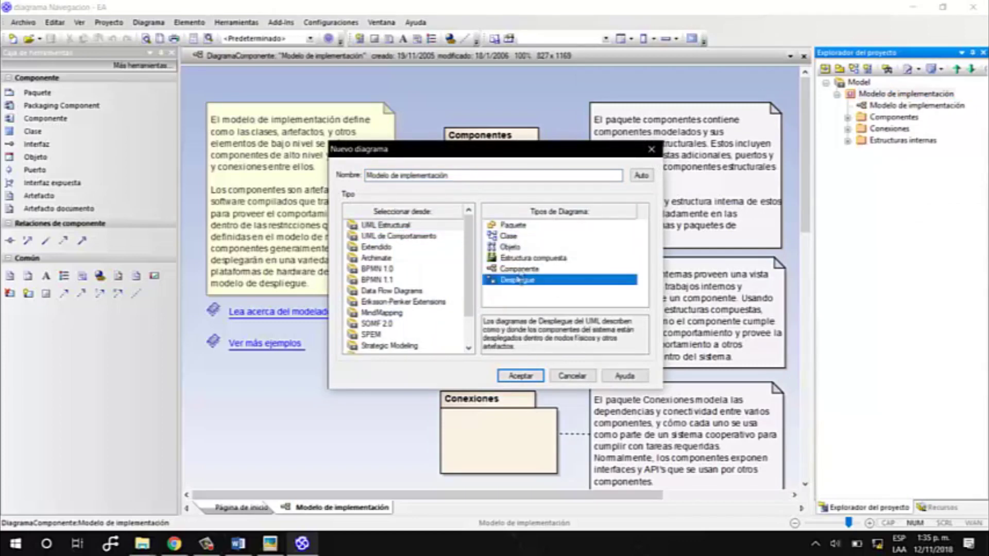
{"action": "key", "text": "Up"}
{"action": "key", "text": "Up"}
{"action": "key", "text": "Up"}
{"action": "key", "text": "Up"}
{"action": "key", "text": "Up"}
{"action": "left_click", "coordinate": [408, 235]}
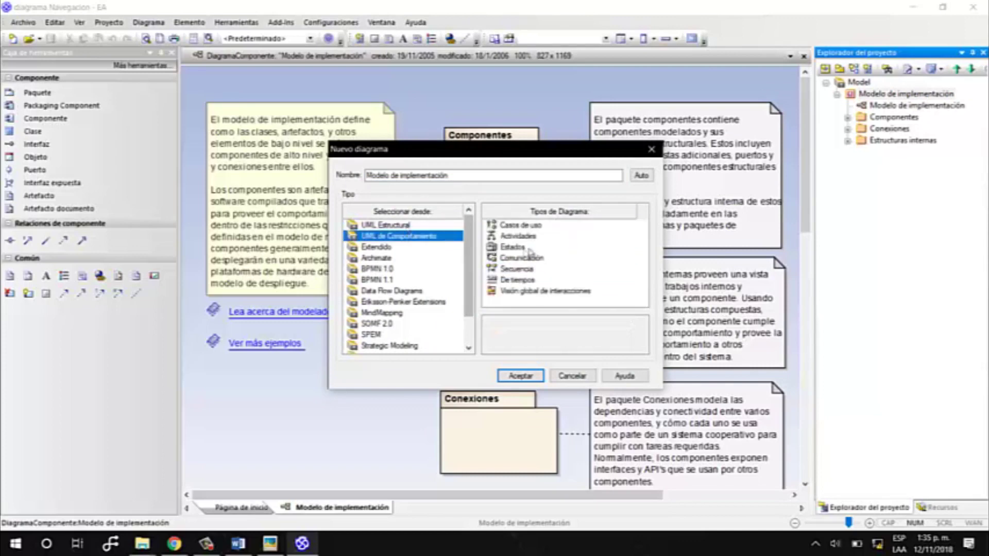
{"action": "left_click", "coordinate": [524, 226]}
{"action": "left_click", "coordinate": [524, 229]}
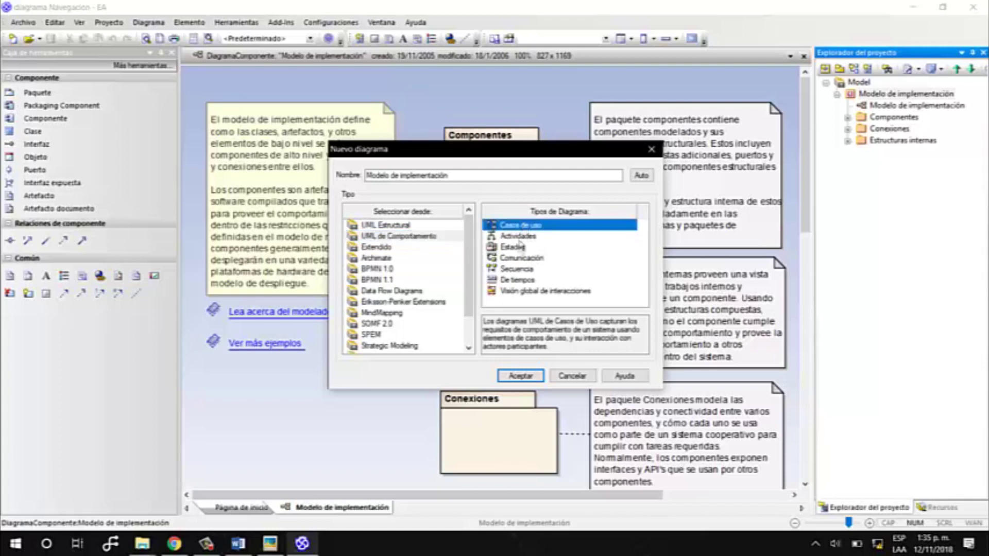
{"action": "left_click", "coordinate": [521, 237]}
{"action": "left_click", "coordinate": [521, 249]}
{"action": "left_click", "coordinate": [521, 258]}
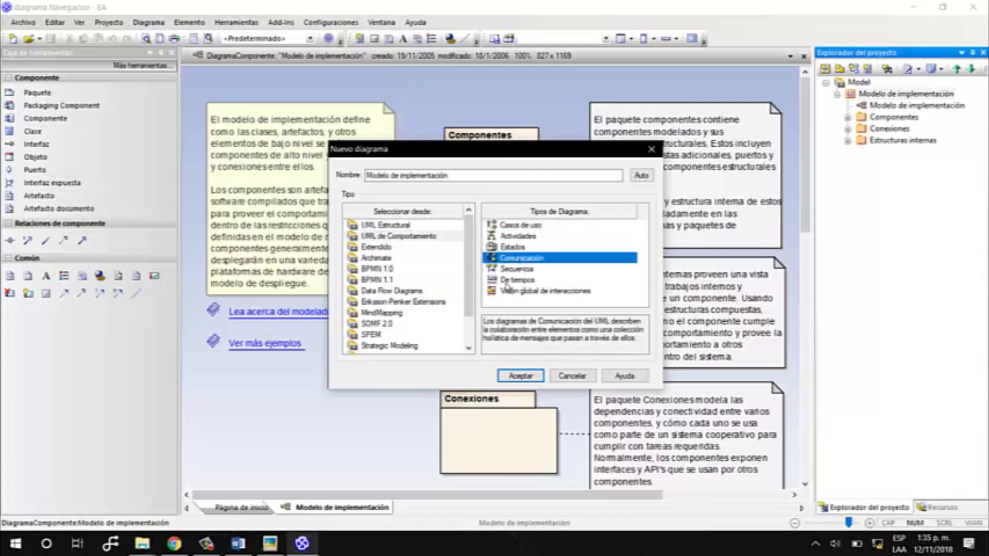
{"action": "scroll", "coordinate": [420, 329], "scroll_direction": "down", "scroll_amount": 1}
{"action": "left_click", "coordinate": [412, 346]}
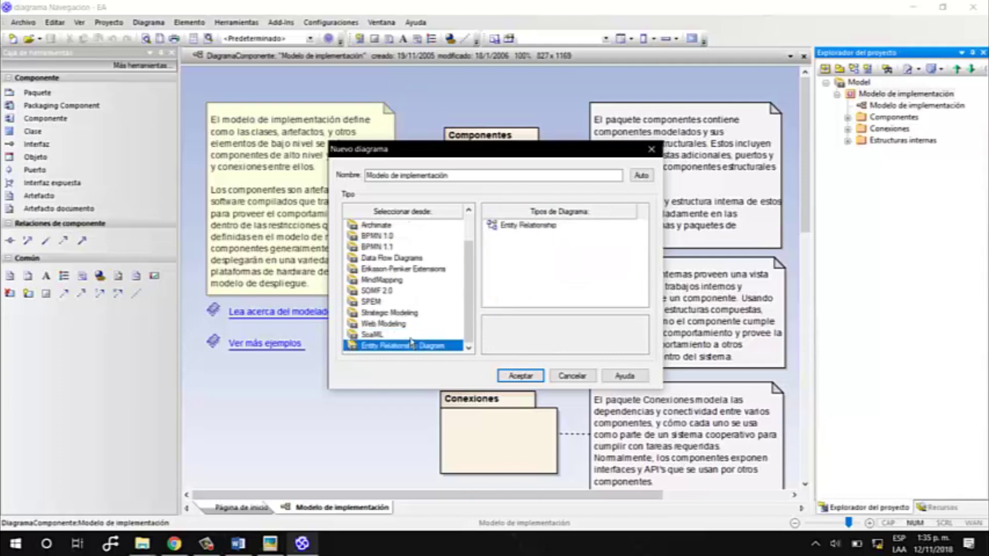
{"action": "left_click", "coordinate": [407, 335]}
{"action": "scroll", "coordinate": [404, 273], "scroll_direction": "up", "scroll_amount": 1}
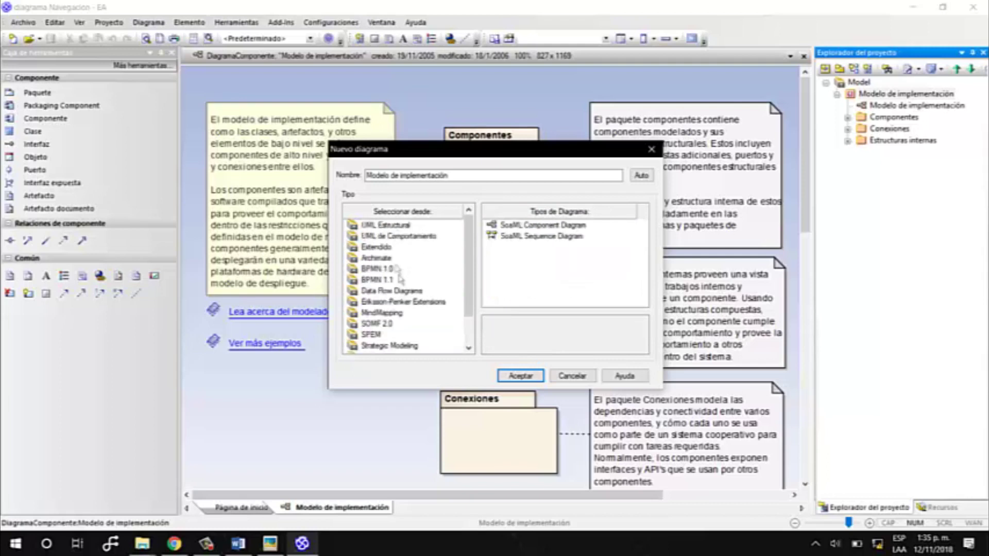
{"action": "scroll", "coordinate": [410, 332], "scroll_direction": "down", "scroll_amount": 1}
Step: Select Web Modeling as both category and diagram type and create the diagram
{"action": "left_click", "coordinate": [405, 325]}
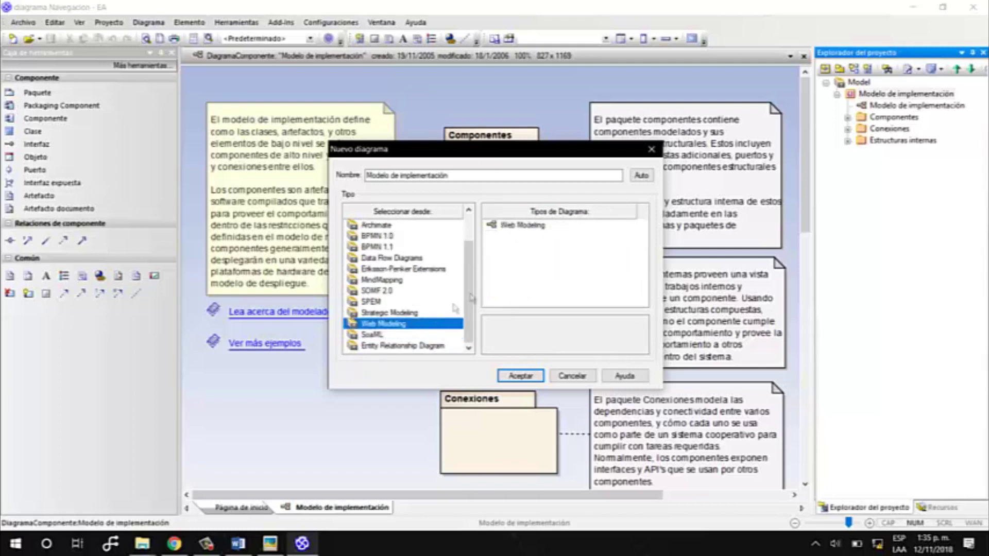
{"action": "left_click", "coordinate": [515, 227]}
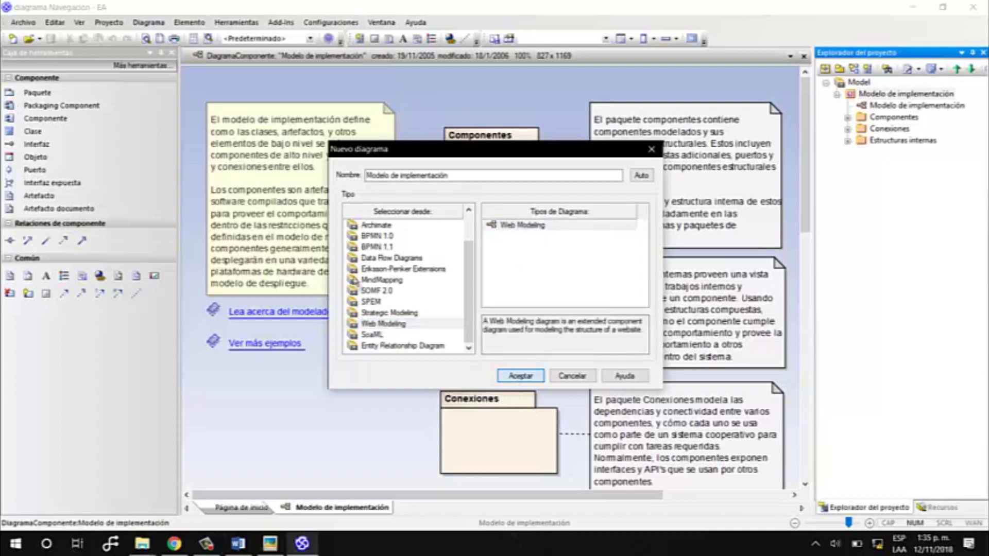
{"action": "scroll", "coordinate": [375, 265], "scroll_direction": "up", "scroll_amount": 1}
{"action": "scroll", "coordinate": [392, 344], "scroll_direction": "down", "scroll_amount": 1}
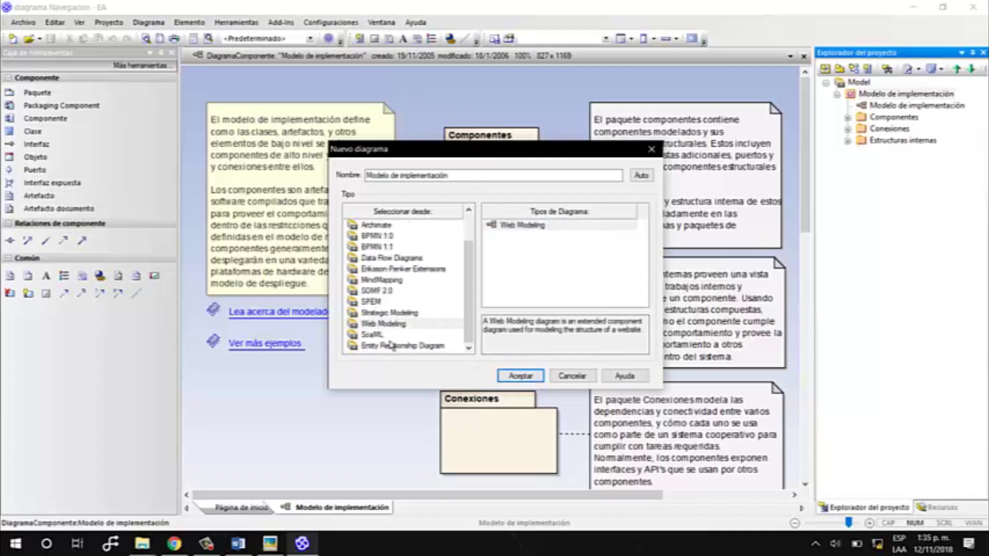
{"action": "left_click", "coordinate": [520, 376]}
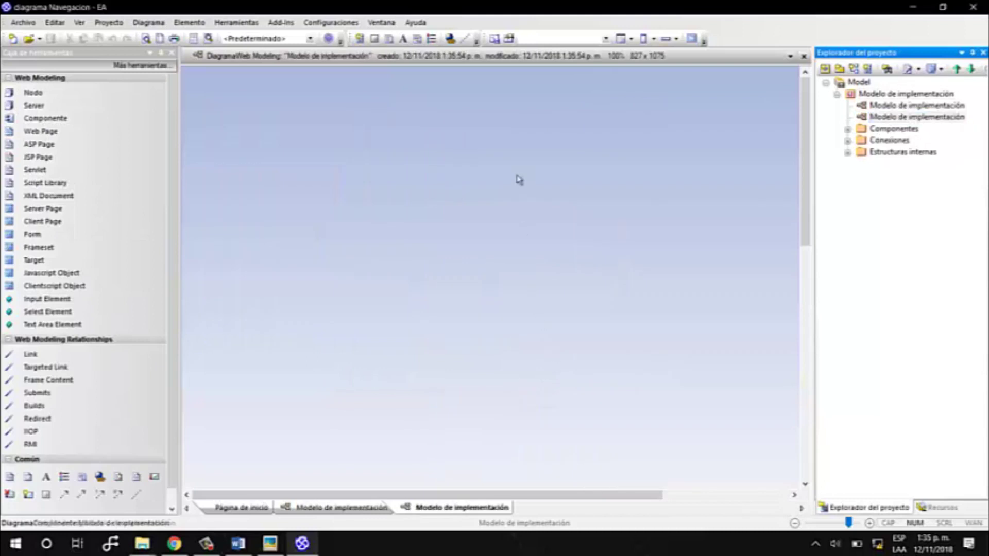
Step: Delete the duplicate old diagram and its three packages from the Project Browser
{"action": "left_click_drag", "start_coordinate": [875, 106], "coordinate": [888, 130]}
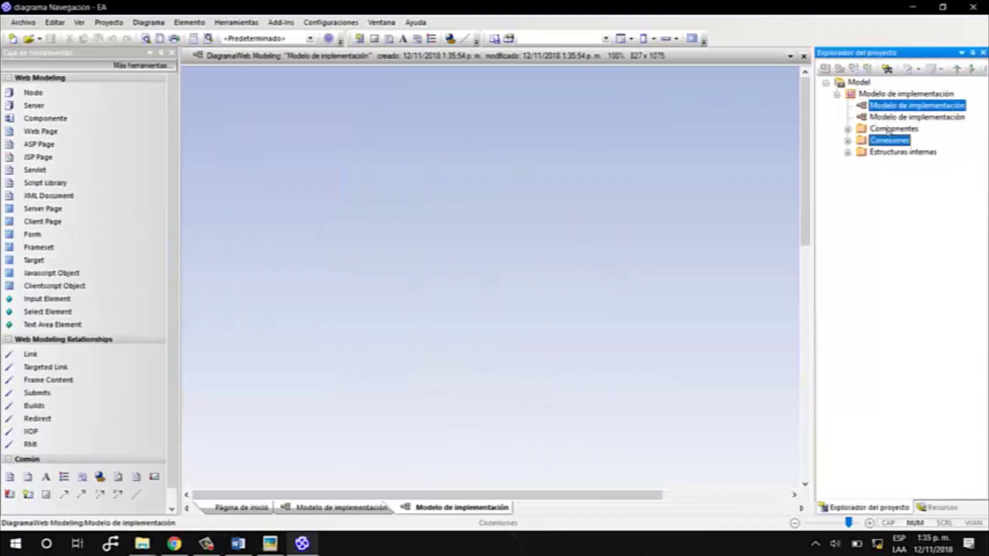
{"action": "right_click", "coordinate": [888, 141]}
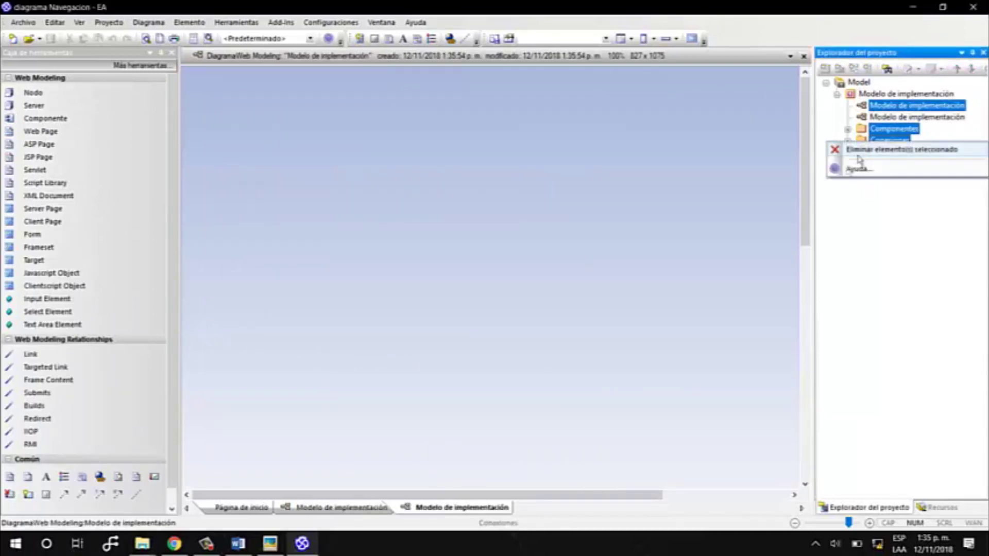
{"action": "left_click", "coordinate": [876, 149]}
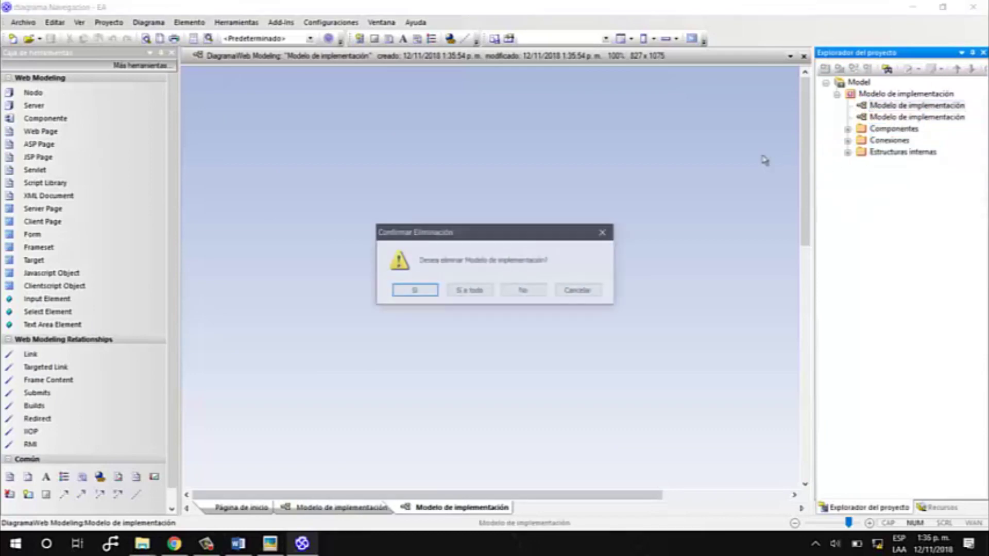
{"action": "left_click", "coordinate": [471, 290]}
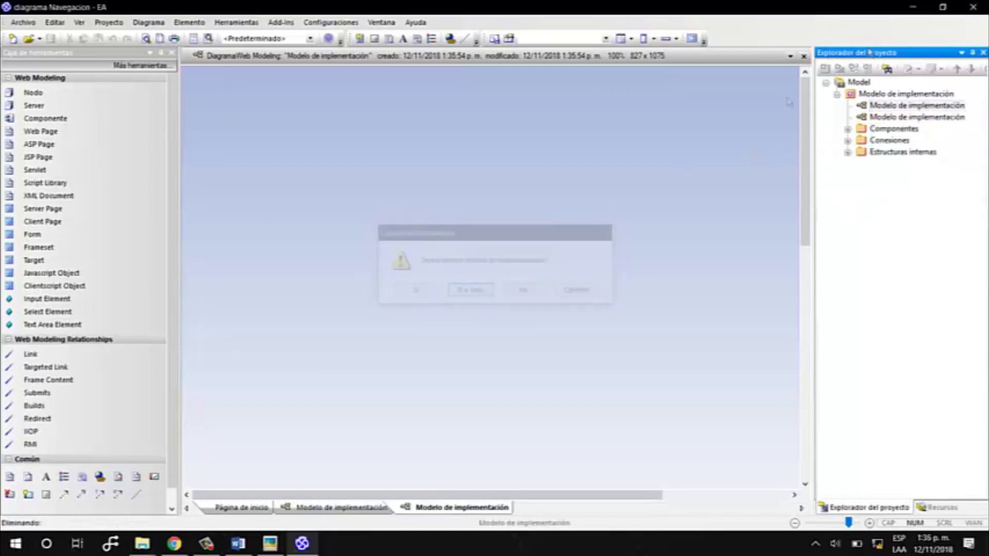
Step: Select the remaining Modelo de implementación diagram and bring its empty canvas into focus
{"action": "left_click", "coordinate": [894, 106]}
{"action": "left_click", "coordinate": [690, 148]}
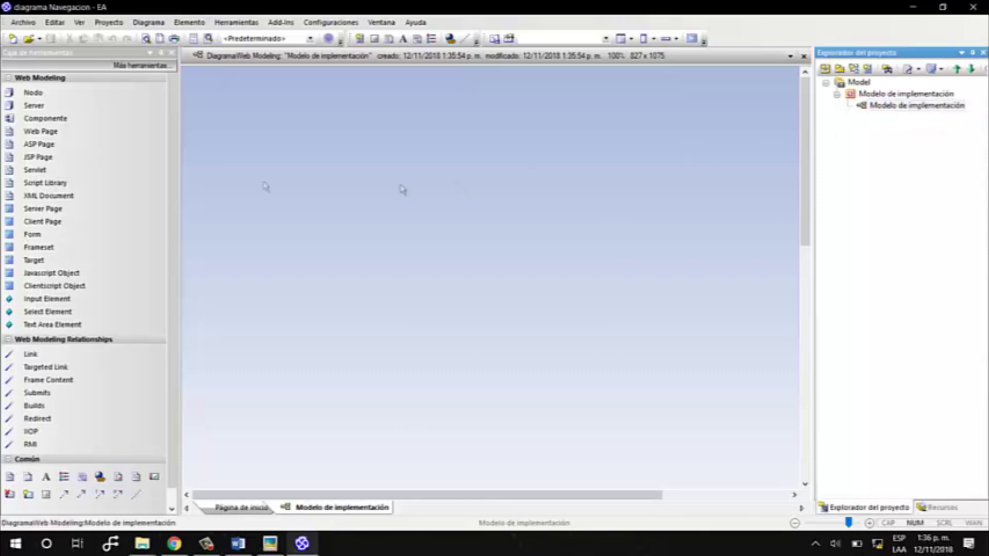
{"action": "right_click", "coordinate": [267, 126]}
{"action": "left_click", "coordinate": [239, 111]}
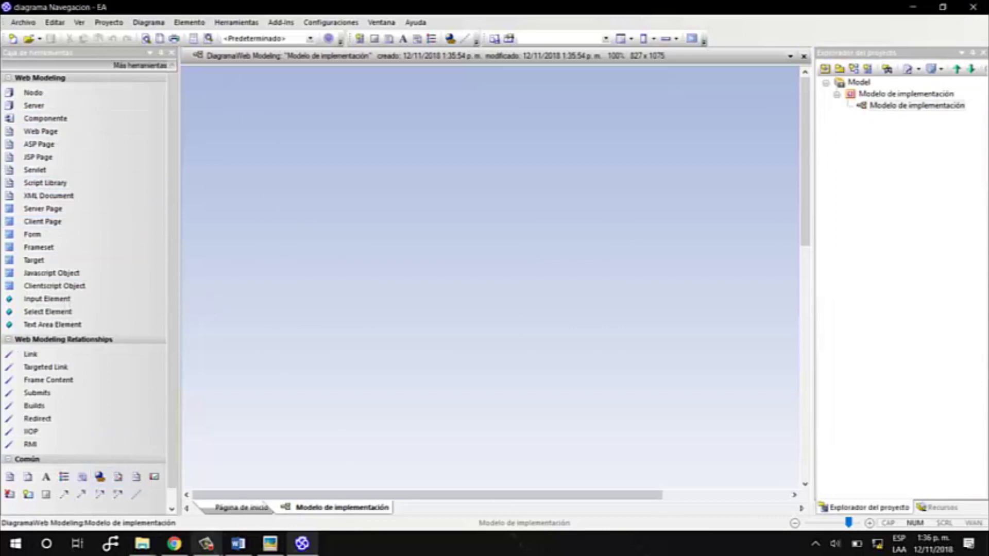
{"action": "left_click", "coordinate": [302, 542]}
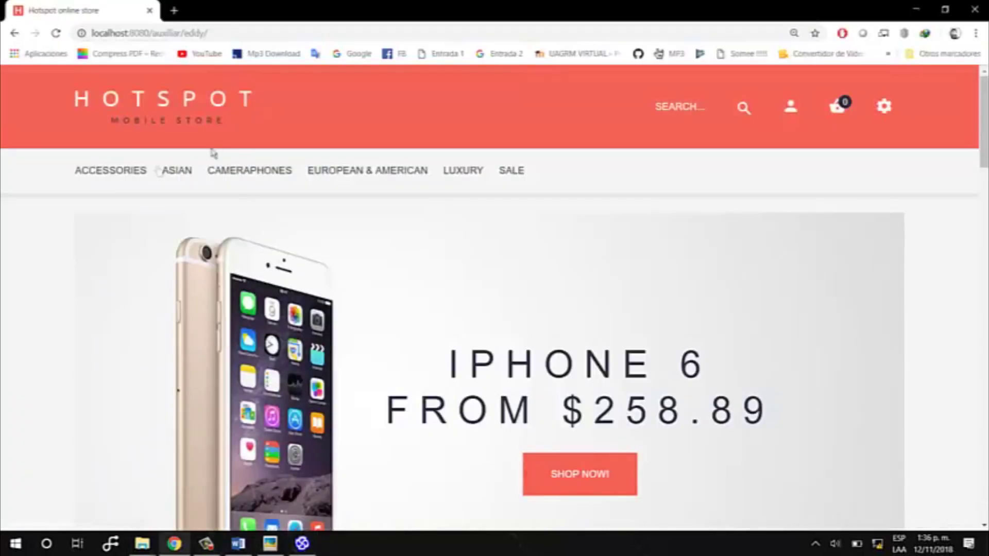
{"action": "mouse_move", "coordinate": [226, 173]}
{"action": "key", "text": "alt+Tab"}
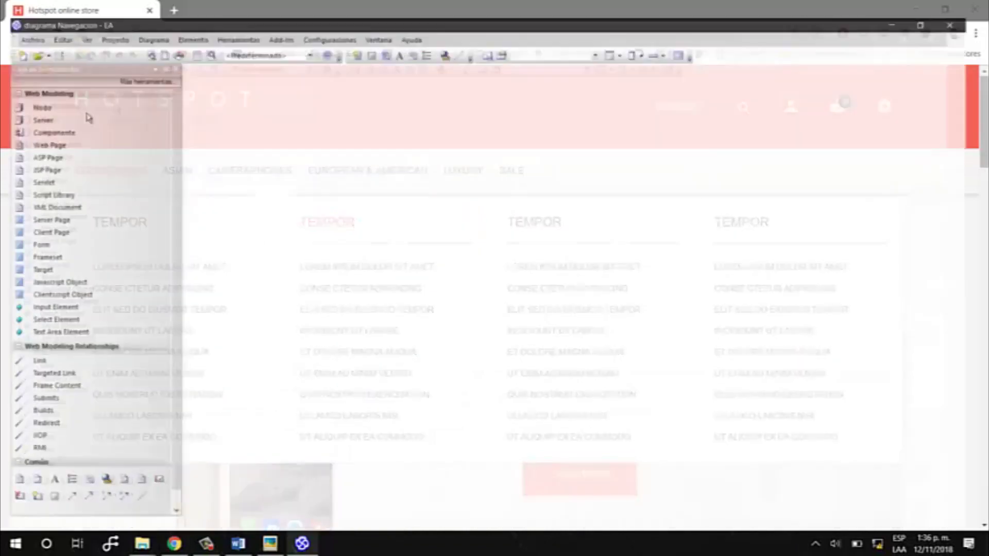
{"action": "left_click", "coordinate": [242, 545]}
{"action": "scroll", "coordinate": [381, 237], "scroll_direction": "up", "scroll_amount": 7}
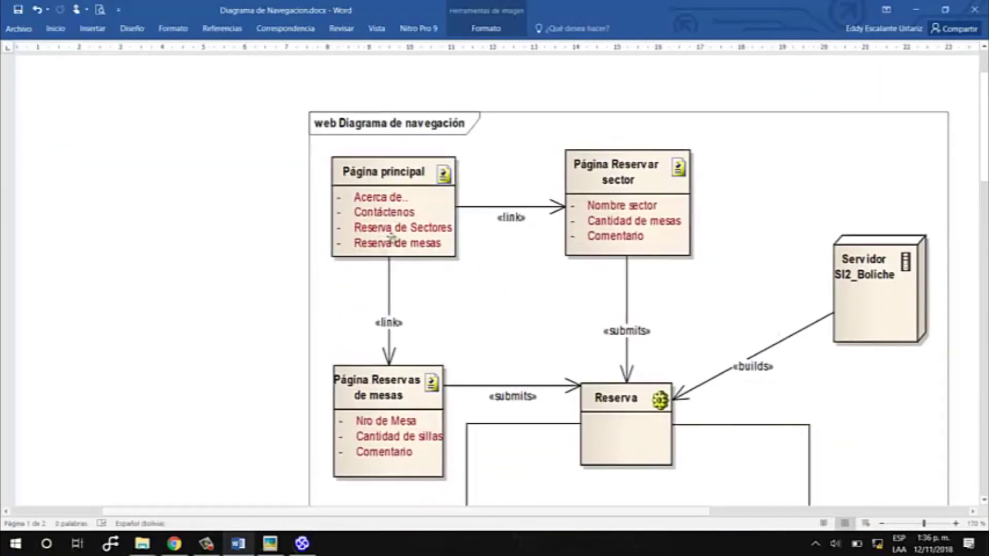
{"action": "key", "text": "alt+Tab"}
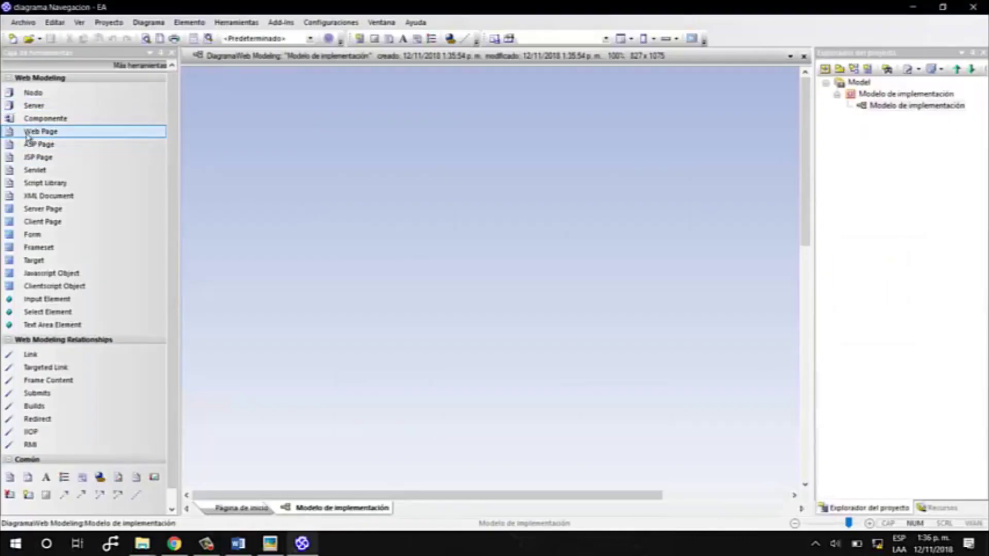
Step: Place a Web Page element on the diagram and rename it Pag Principal
{"action": "left_click_drag", "start_coordinate": [442, 154], "coordinate": [442, 155]}
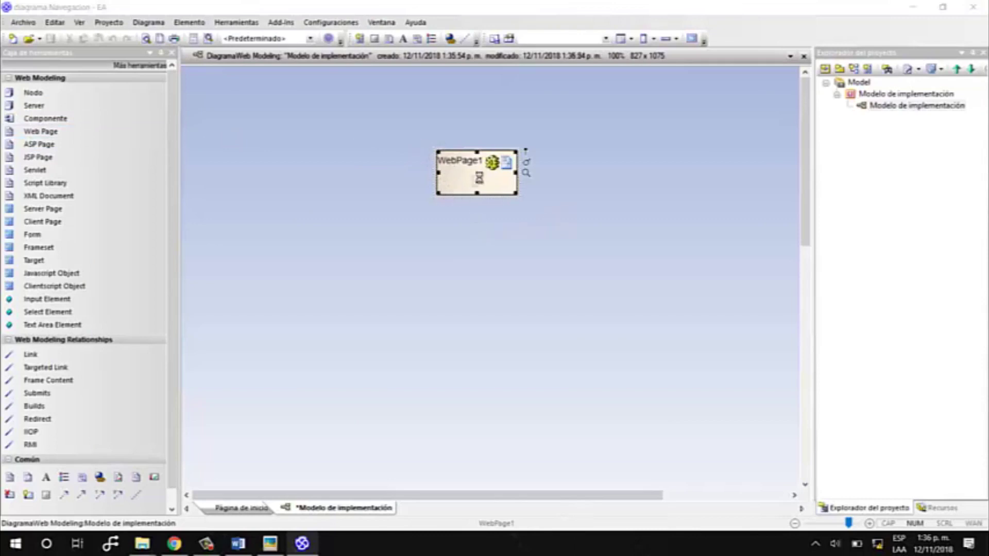
{"action": "double_click", "coordinate": [470, 187]}
{"action": "type", "text": "Pag Principal"}
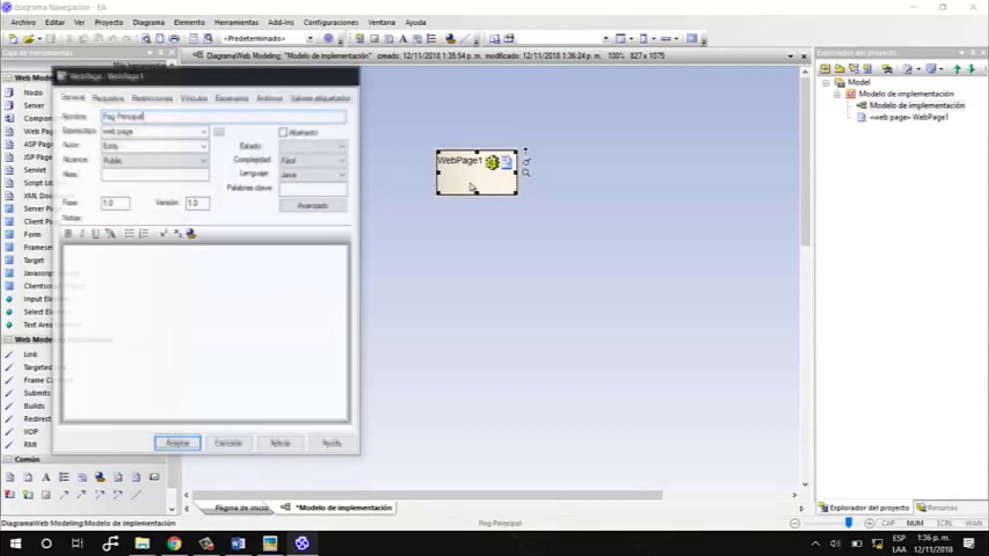
{"action": "key", "text": "Return"}
Step: Move Pag Principal toward the top-left, adjust its size, then switch to Word
{"action": "left_click_drag", "start_coordinate": [494, 170], "coordinate": [270, 137]}
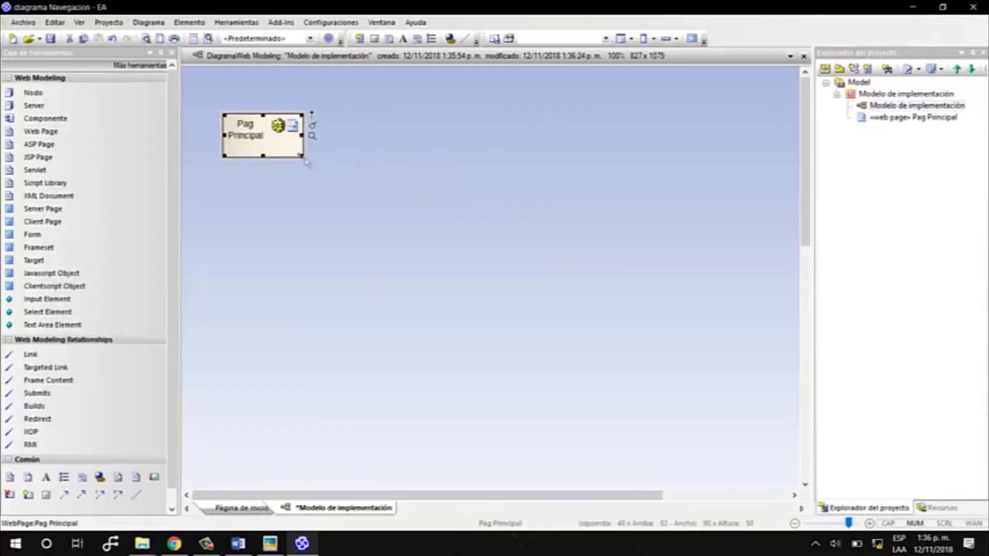
{"action": "left_click_drag", "start_coordinate": [328, 210], "coordinate": [350, 246]}
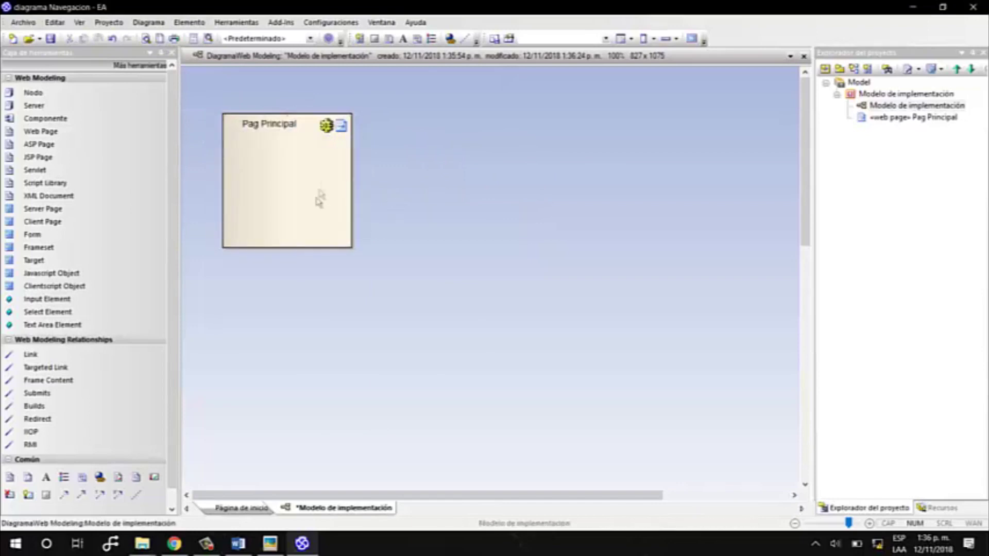
{"action": "left_click_drag", "start_coordinate": [348, 244], "coordinate": [313, 209]}
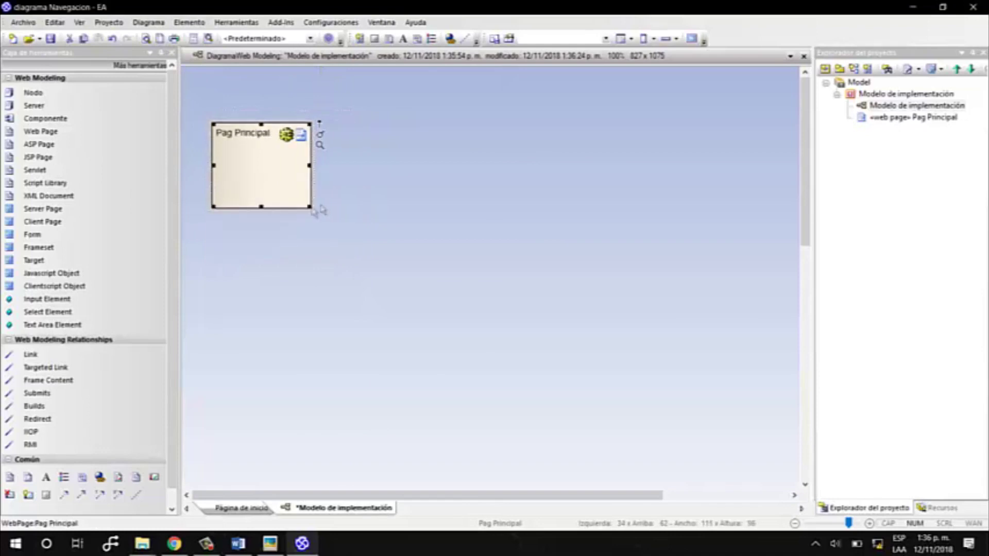
{"action": "left_click", "coordinate": [317, 152]}
{"action": "key", "text": "alt+Tab"}
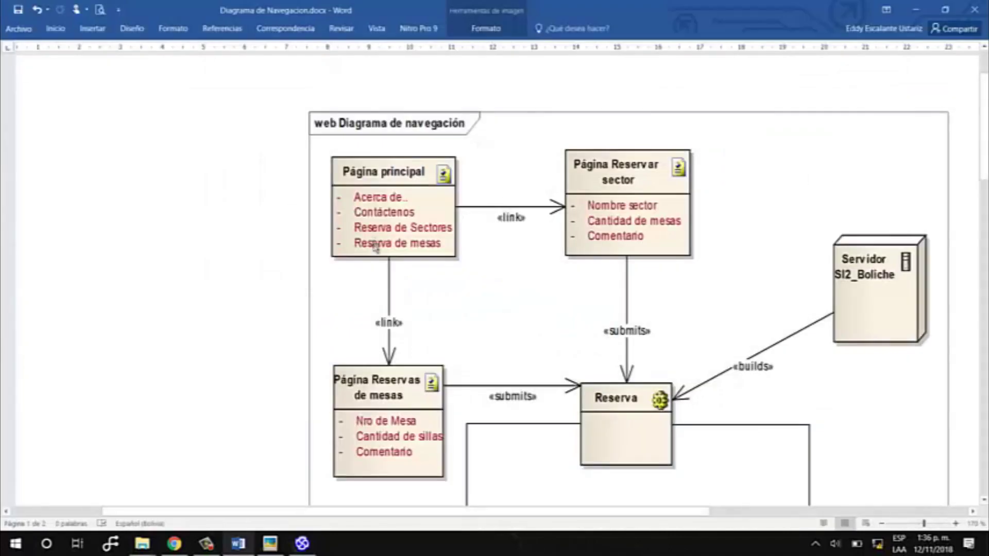
Step: Switch to the store in Chrome and review the iPhone product page from the banner
{"action": "left_click", "coordinate": [665, 187]}
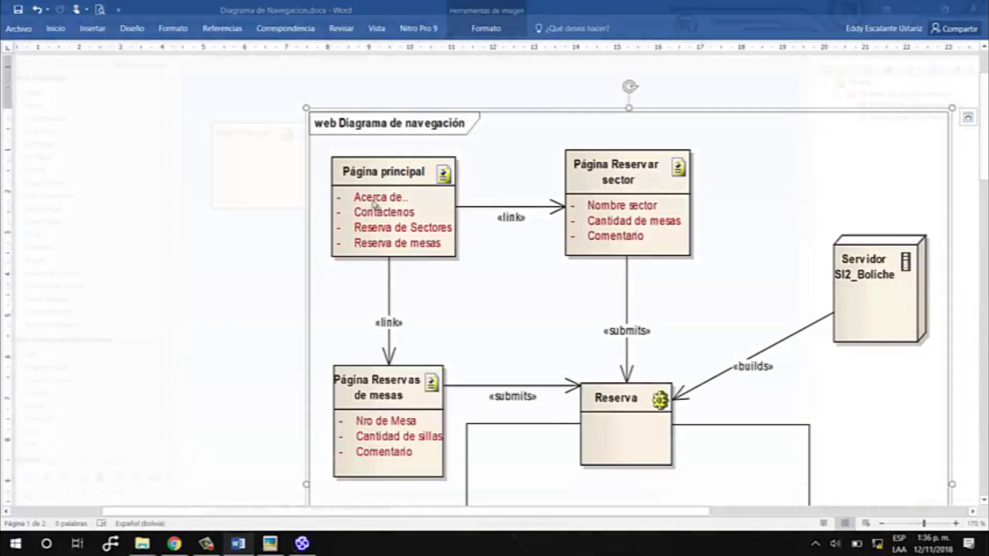
{"action": "key", "text": "alt+Tab"}
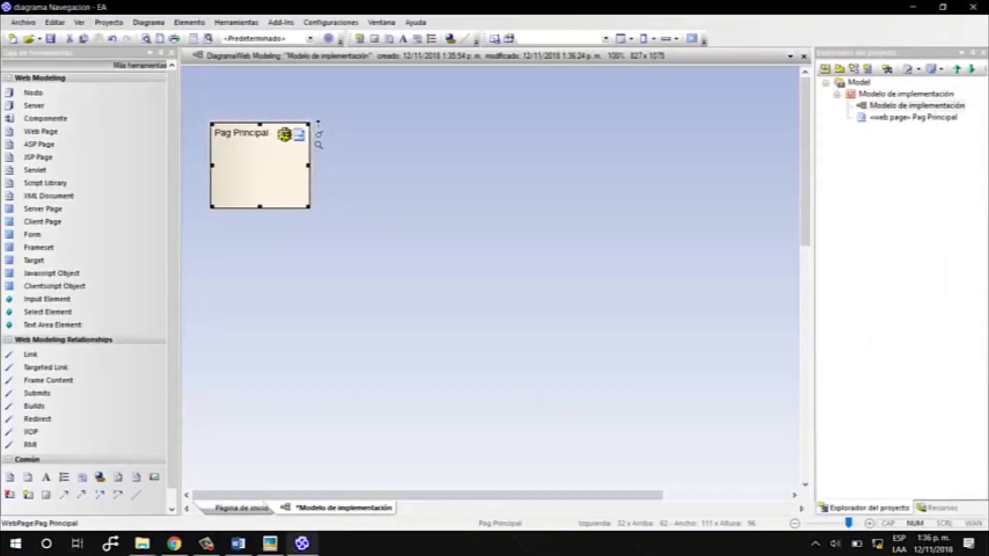
{"action": "key", "text": "alt+Tab"}
{"action": "key", "text": "alt+Tab"}
{"action": "key", "text": "Tab"}
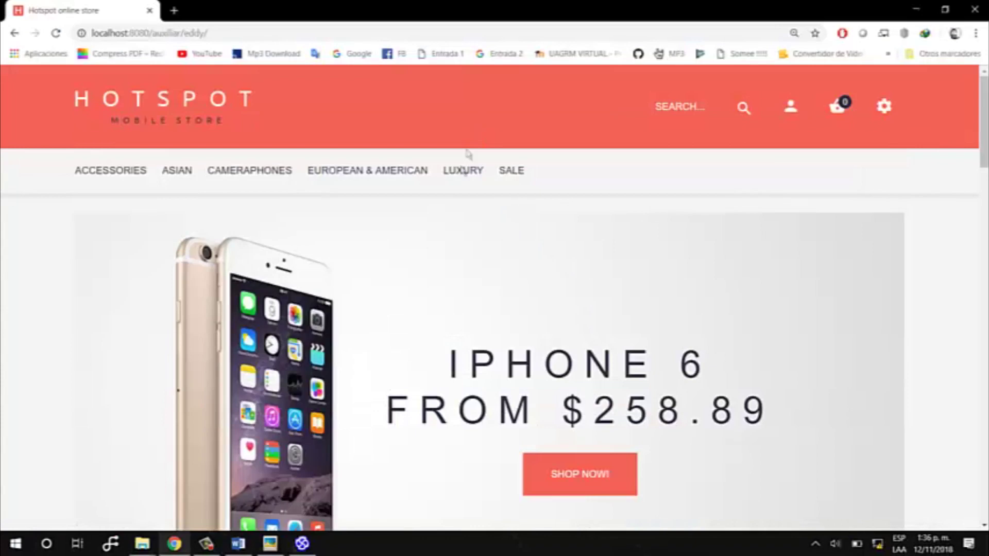
{"action": "left_click", "coordinate": [371, 369]}
{"action": "scroll", "coordinate": [586, 267], "scroll_direction": "down", "scroll_amount": 6}
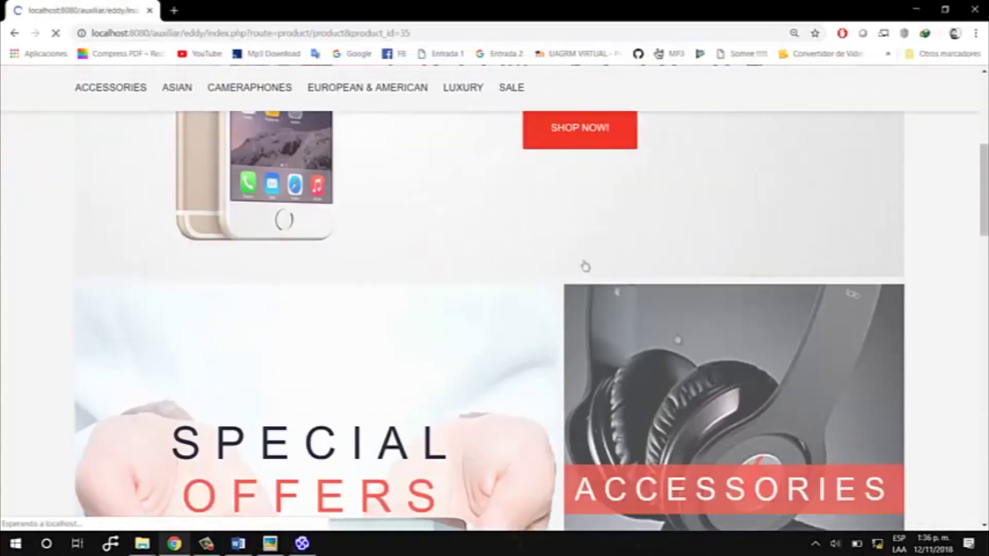
{"action": "scroll", "coordinate": [625, 411], "scroll_direction": "down", "scroll_amount": 7}
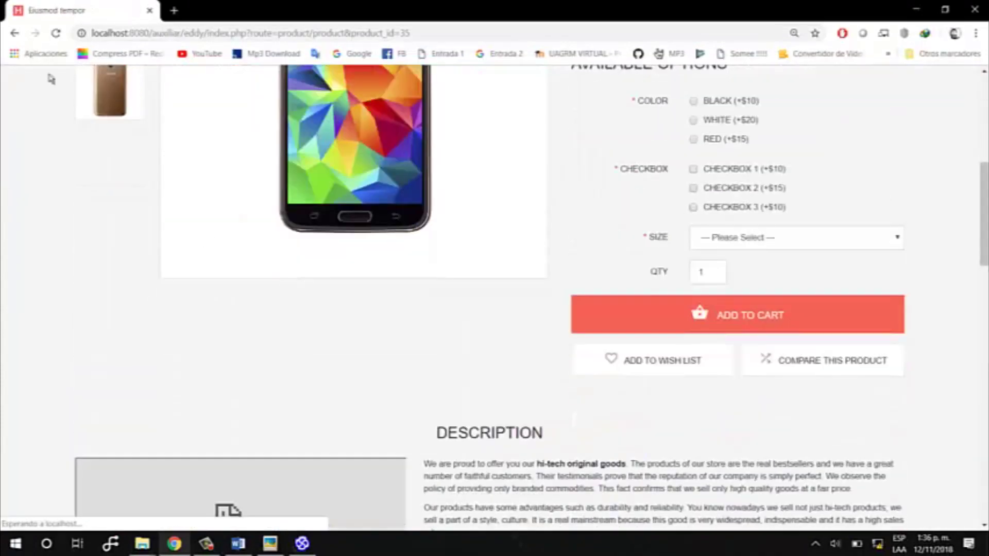
{"action": "scroll", "coordinate": [51, 78], "scroll_direction": "up", "scroll_amount": 8}
Step: Go back to the HOTSPOT home page, scroll it, select its URL, and return to Enterprise Architect
{"action": "mouse_move", "coordinate": [200, 188]}
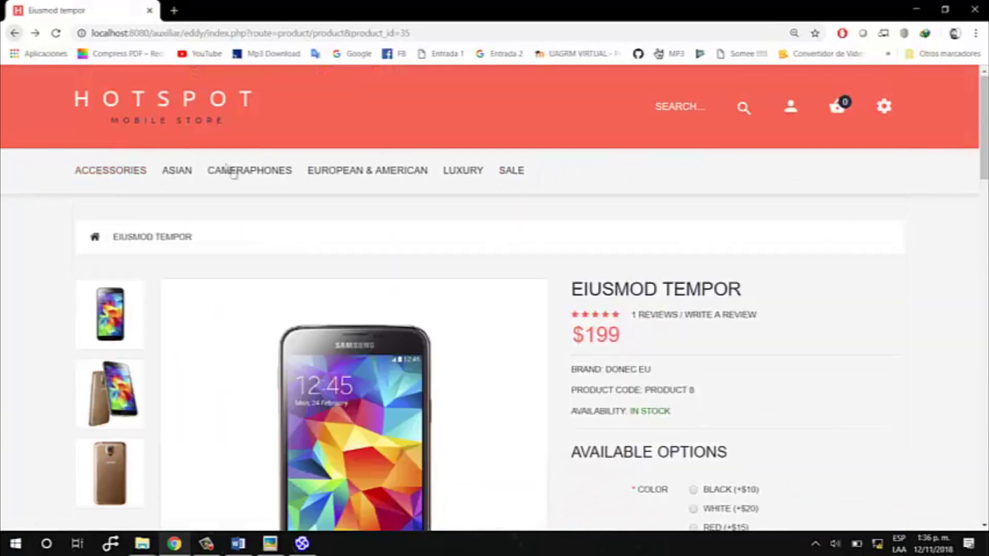
{"action": "left_click", "coordinate": [195, 110]}
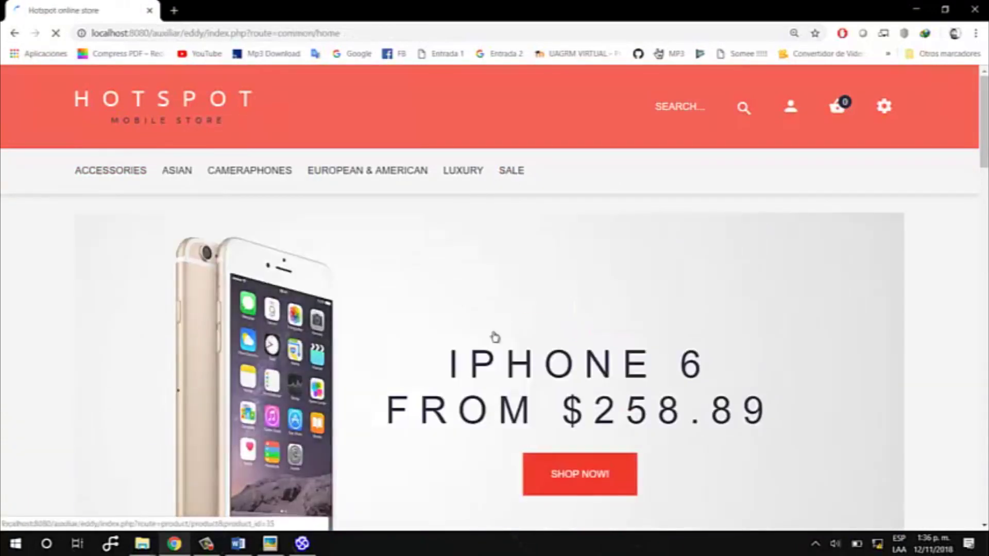
{"action": "scroll", "coordinate": [702, 213], "scroll_direction": "down", "scroll_amount": 6}
{"action": "scroll", "coordinate": [702, 213], "scroll_direction": "down", "scroll_amount": 15}
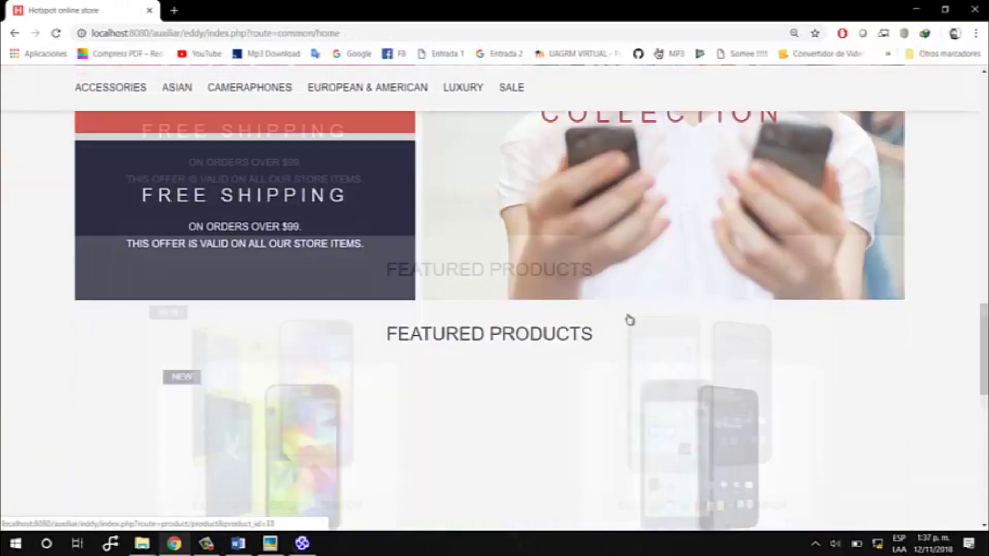
{"action": "scroll", "coordinate": [437, 402], "scroll_direction": "down", "scroll_amount": 3}
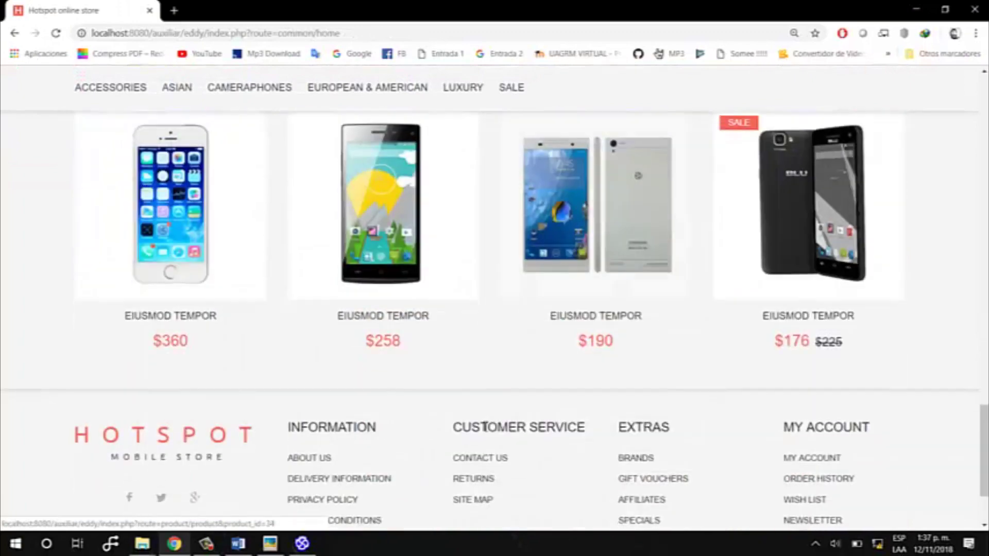
{"action": "scroll", "coordinate": [469, 391], "scroll_direction": "up", "scroll_amount": 18}
{"action": "left_click", "coordinate": [346, 34]}
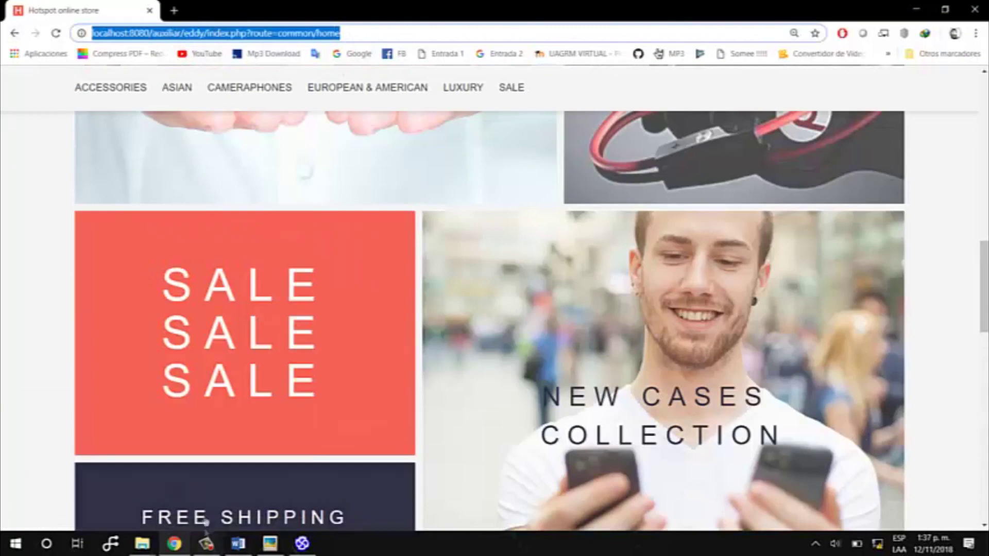
{"action": "left_click", "coordinate": [302, 543]}
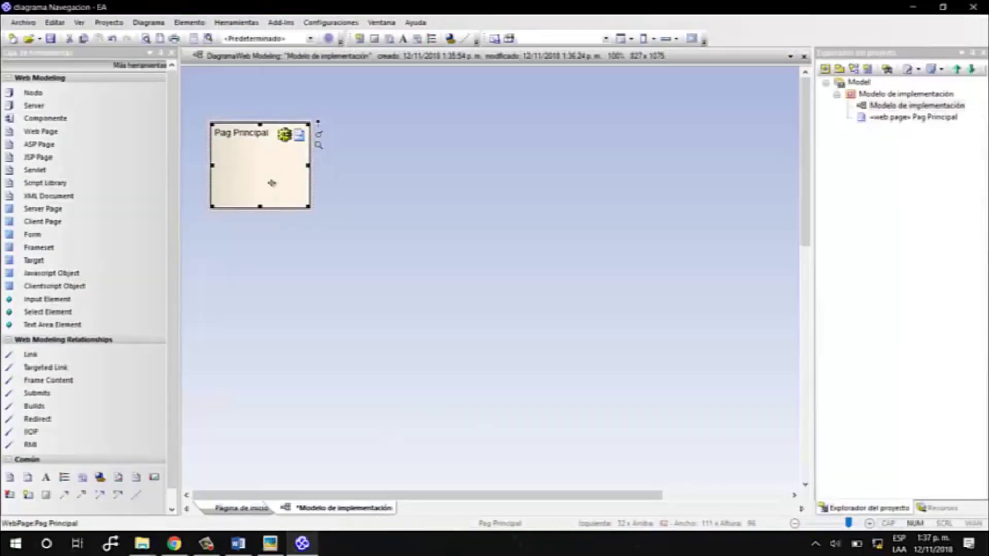
Step: Nudge Pag Principal down-right, deselect it, and switch back to the Chrome store
{"action": "left_click_drag", "start_coordinate": [272, 183], "coordinate": [298, 219]}
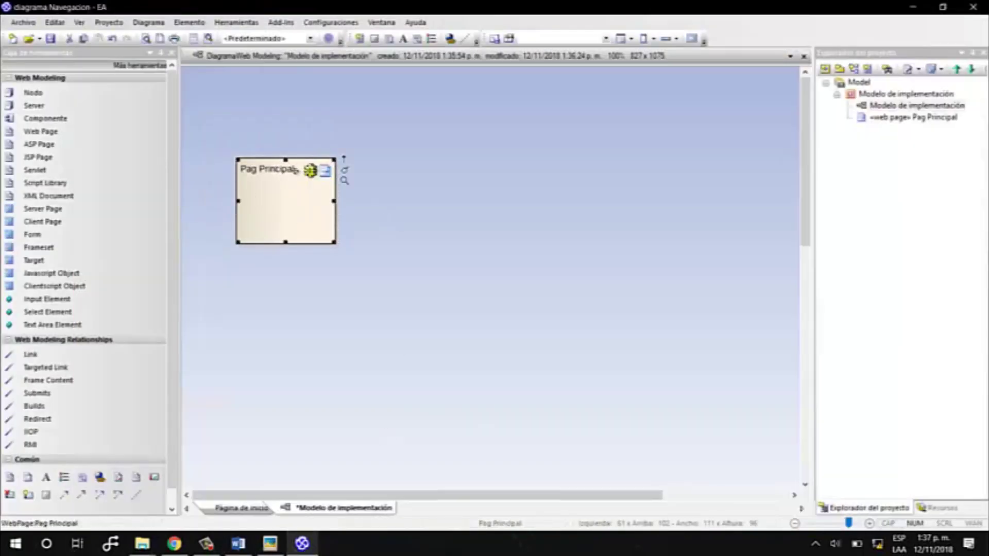
{"action": "left_click", "coordinate": [394, 248]}
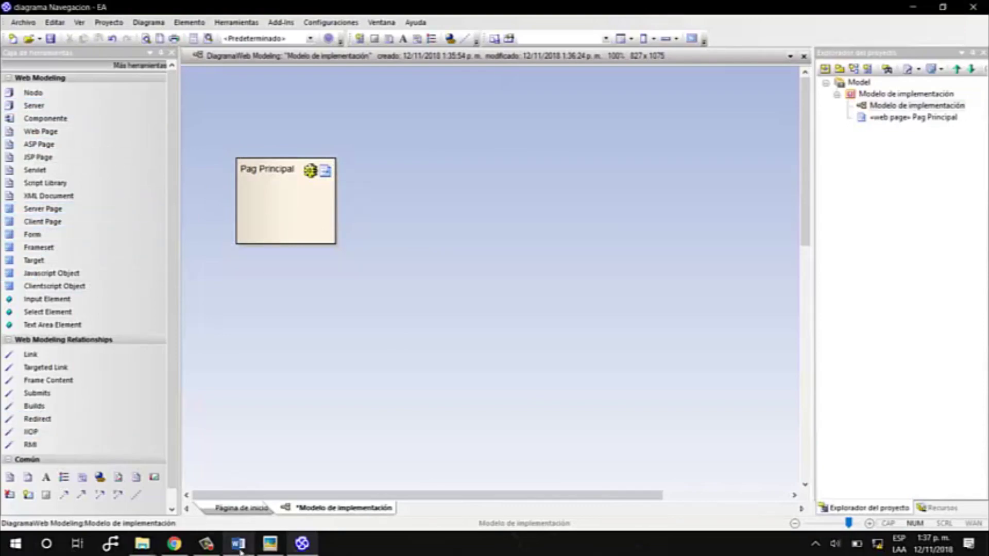
{"action": "key", "text": "alt+Tab"}
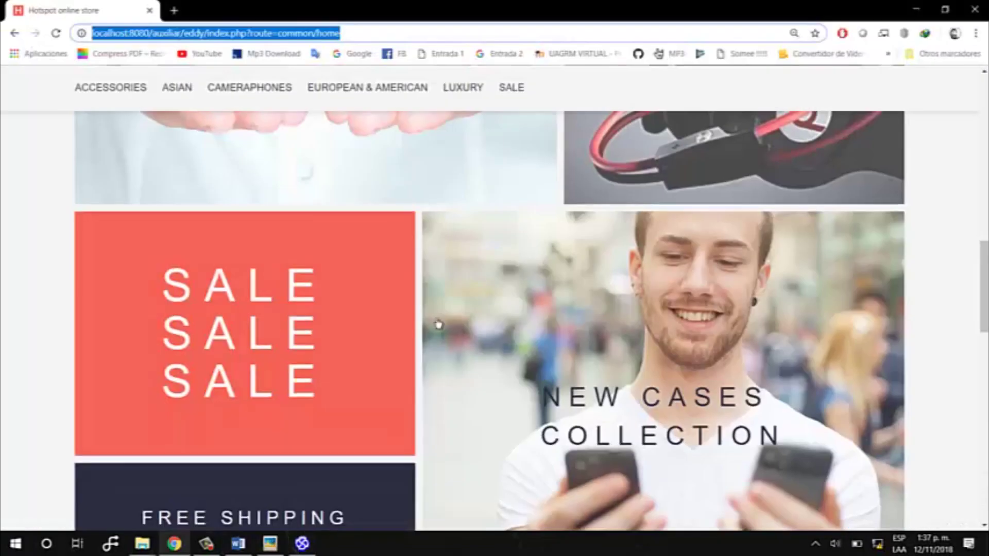
Step: Open the $350 phone's page and pick out 'product', 'product_id' and the route parameter in its URL
{"action": "scroll", "coordinate": [448, 320], "scroll_direction": "down", "scroll_amount": 2}
{"action": "scroll", "coordinate": [463, 309], "scroll_direction": "down", "scroll_amount": 8}
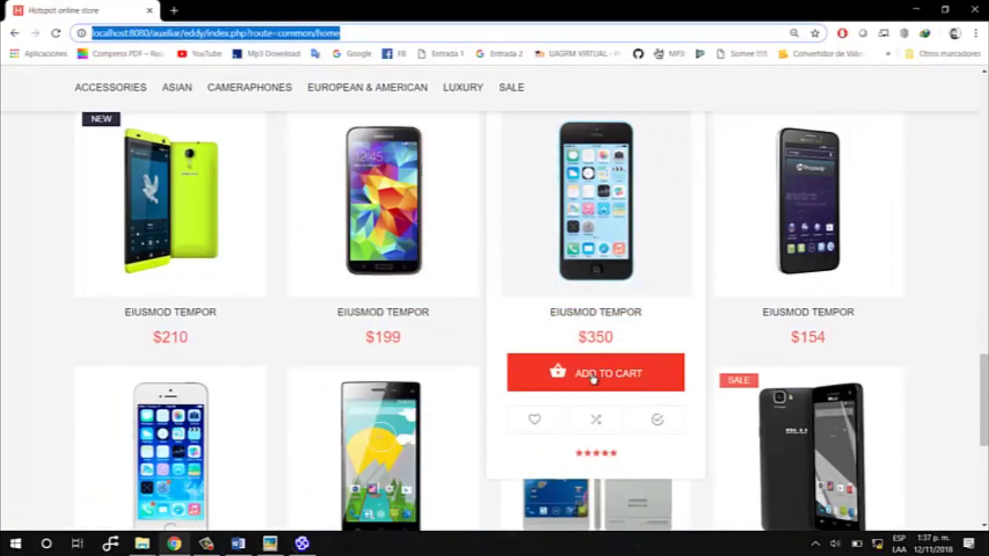
{"action": "left_click", "coordinate": [594, 378]}
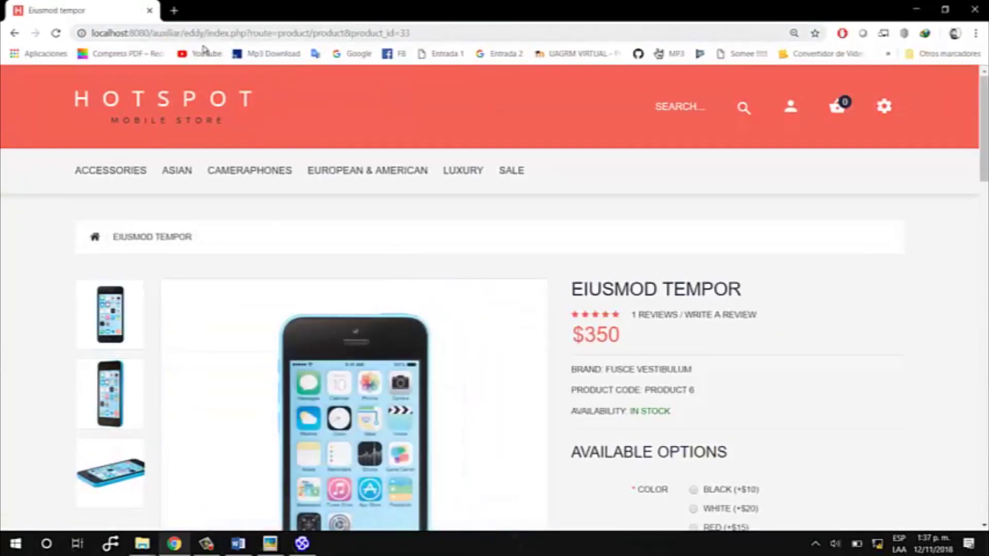
{"action": "double_click", "coordinate": [333, 35]}
{"action": "double_click", "coordinate": [373, 34]}
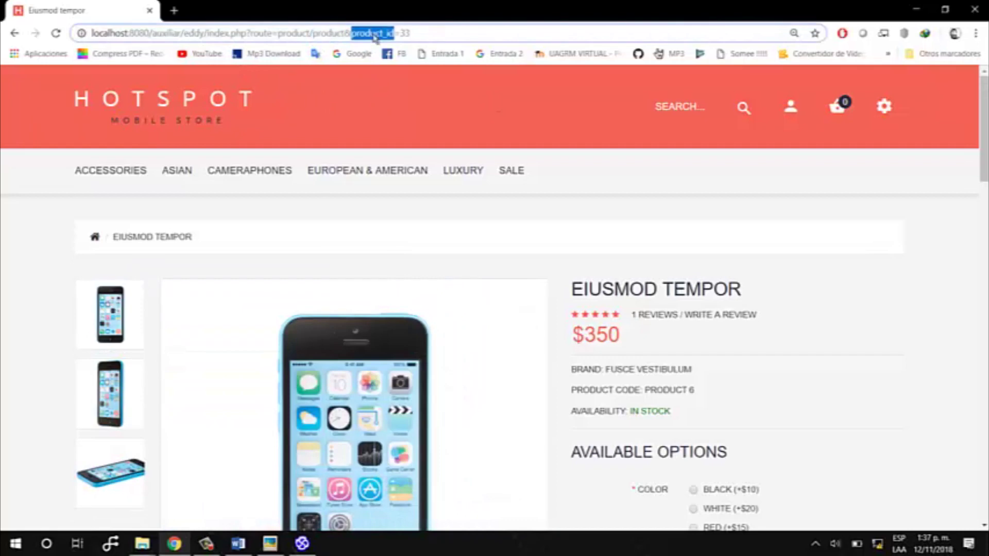
{"action": "double_click", "coordinate": [264, 34]}
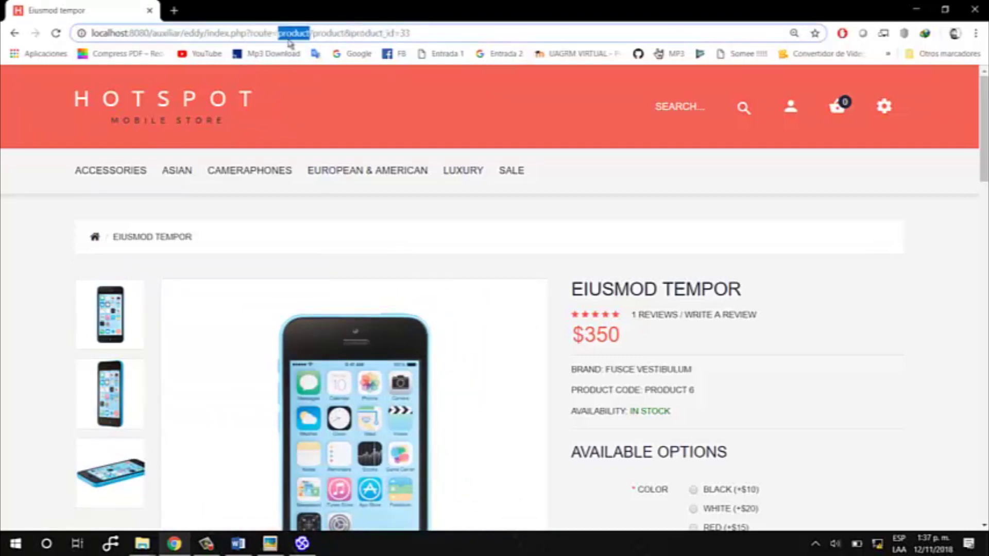
{"action": "scroll", "coordinate": [502, 287], "scroll_direction": "down", "scroll_amount": 10}
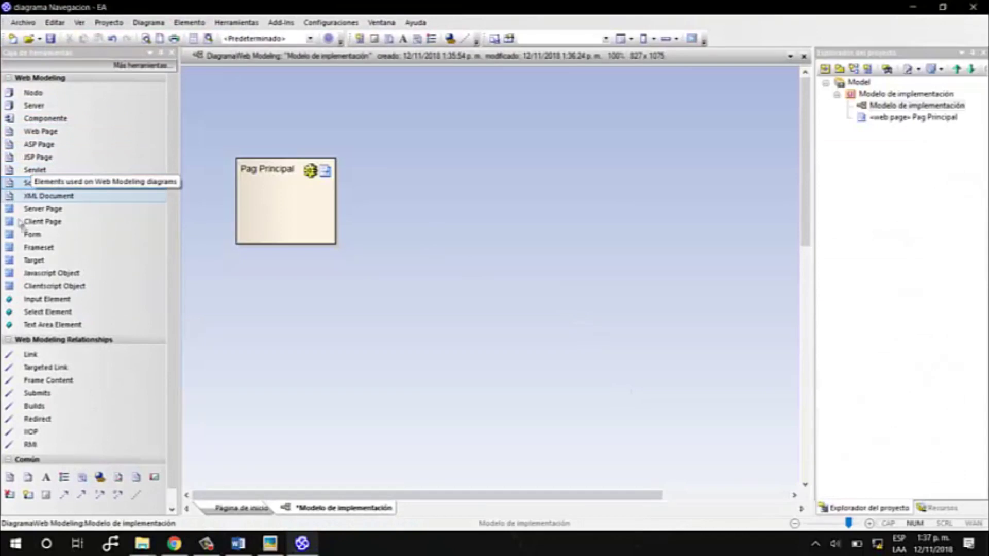
Step: Place a Server1 node on the diagram, then delete it
{"action": "left_click", "coordinate": [34, 105]}
{"action": "left_click", "coordinate": [582, 171]}
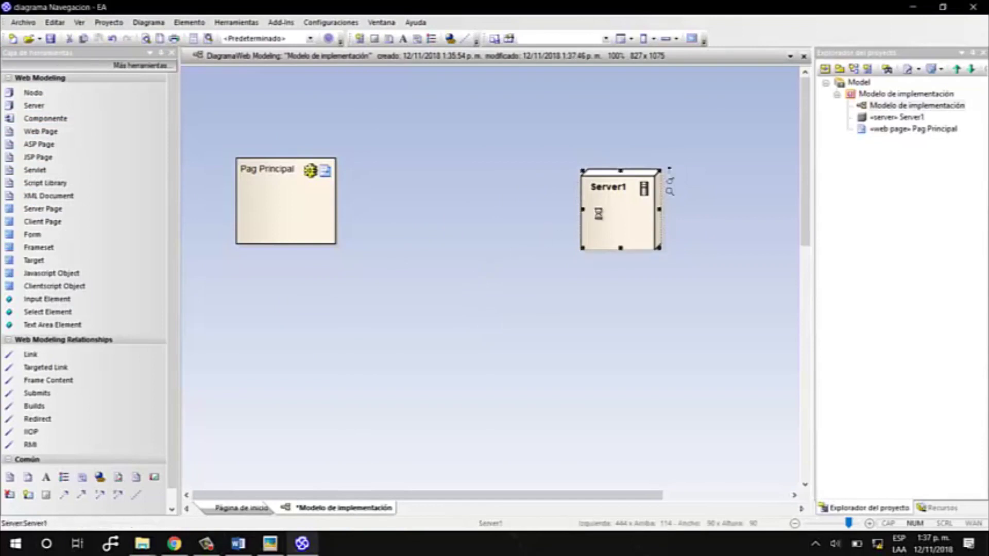
{"action": "key", "text": "Delete"}
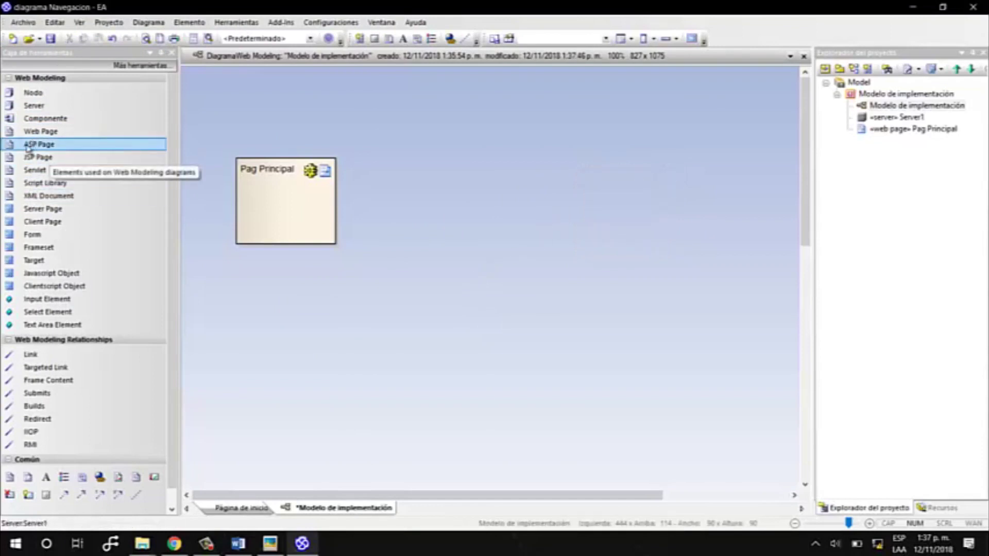
Step: Add an ASP page named Producto beside Pag Principal and enlarge it
{"action": "left_click", "coordinate": [25, 146]}
{"action": "left_click", "coordinate": [410, 164]}
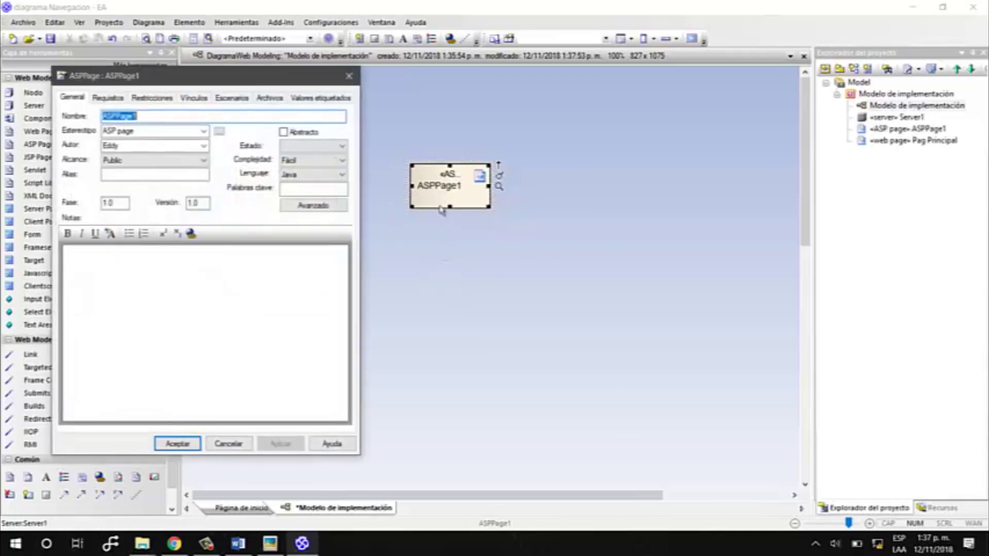
{"action": "key", "text": "Return"}
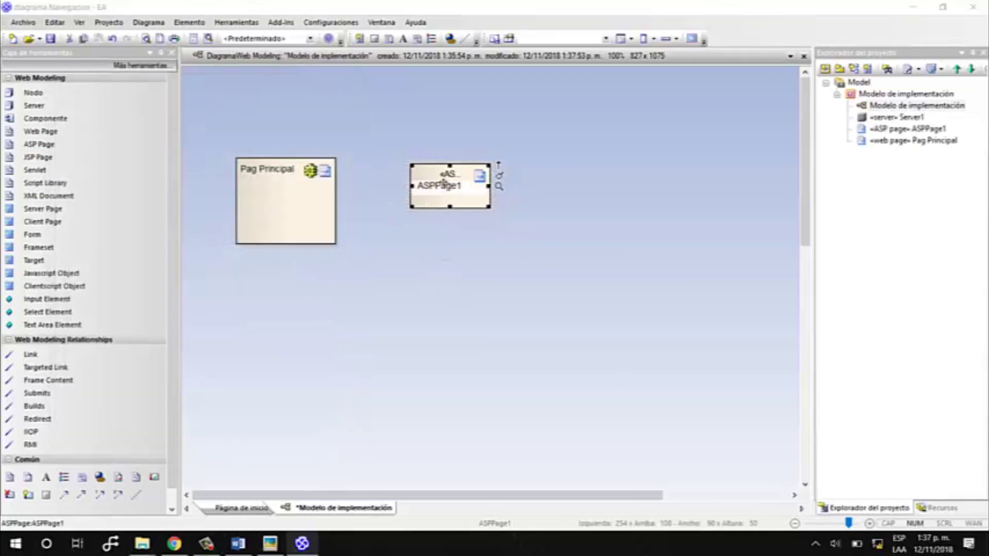
{"action": "double_click", "coordinate": [450, 177]}
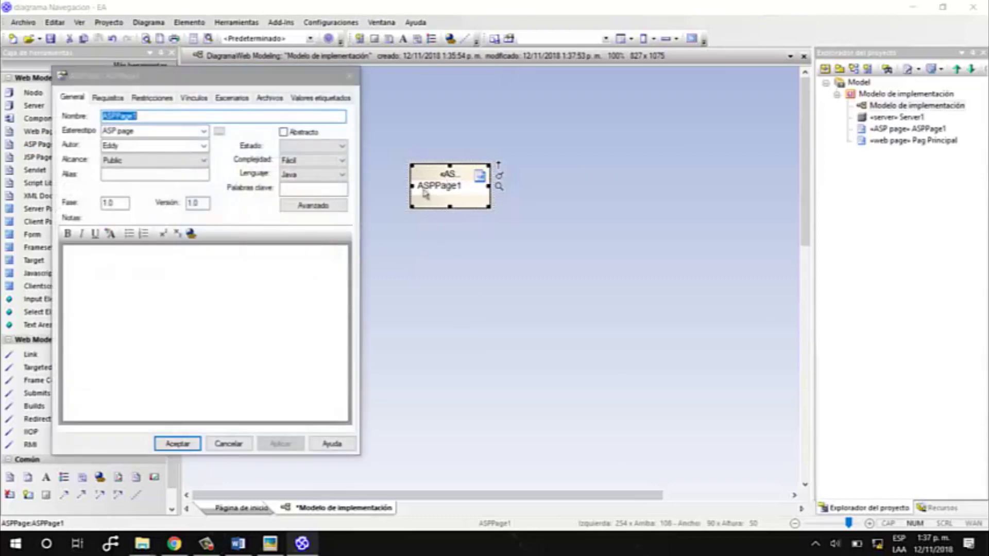
{"action": "type", "text": "Pri"}
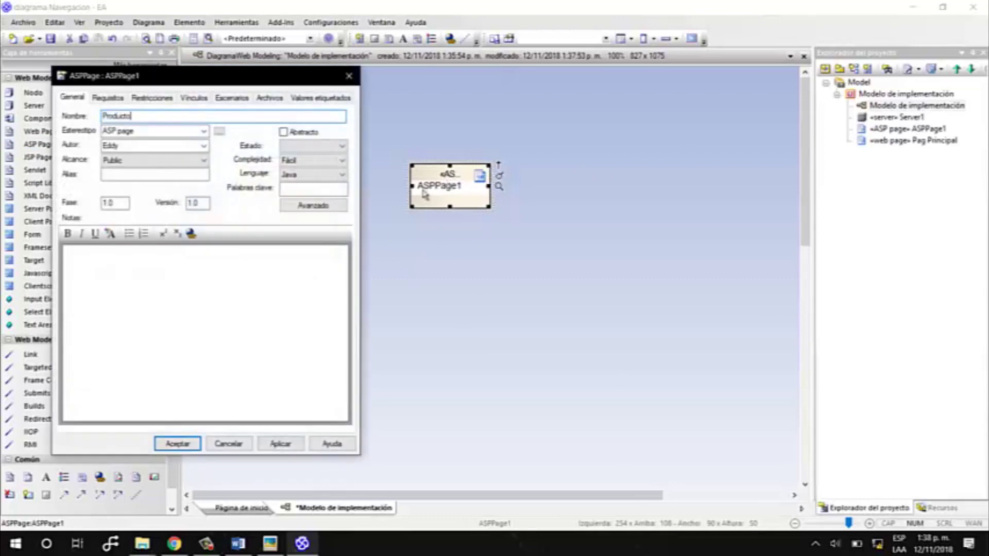
{"action": "key", "text": "Return"}
{"action": "left_click_drag", "start_coordinate": [476, 193], "coordinate": [464, 182]}
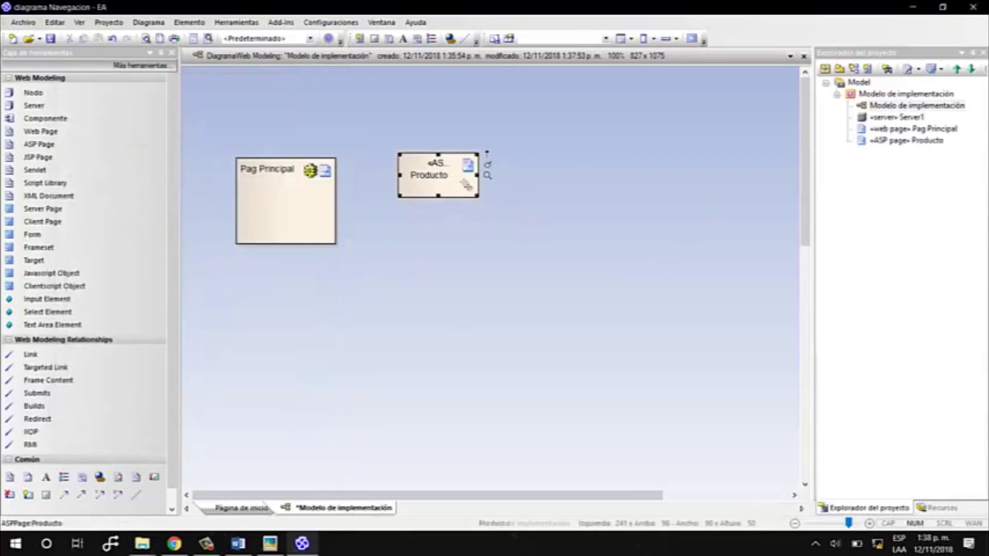
{"action": "left_click_drag", "start_coordinate": [478, 195], "coordinate": [544, 235]}
{"action": "left_click", "coordinate": [505, 287]}
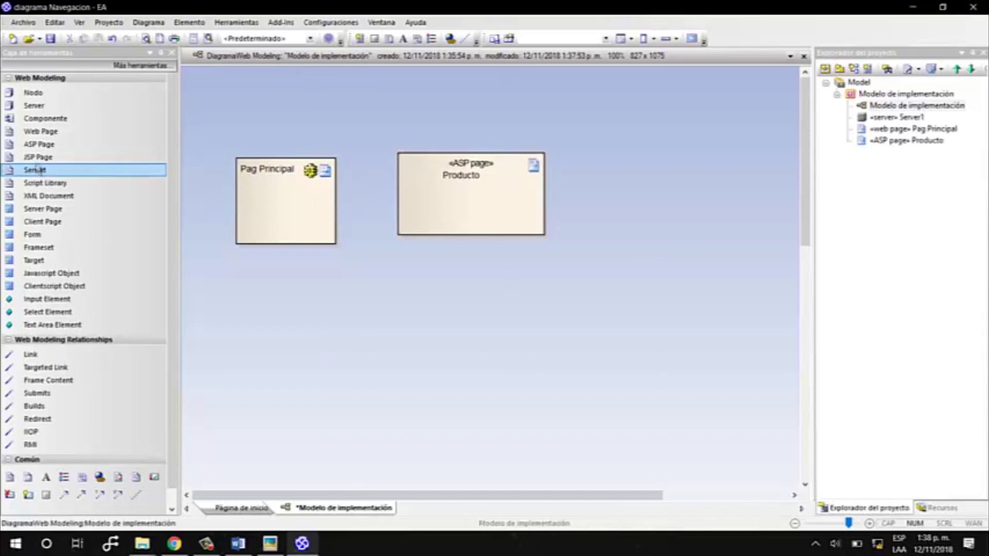
Step: Place a Component1 element, clear its name, and delete it from the diagram
{"action": "left_click", "coordinate": [32, 120]}
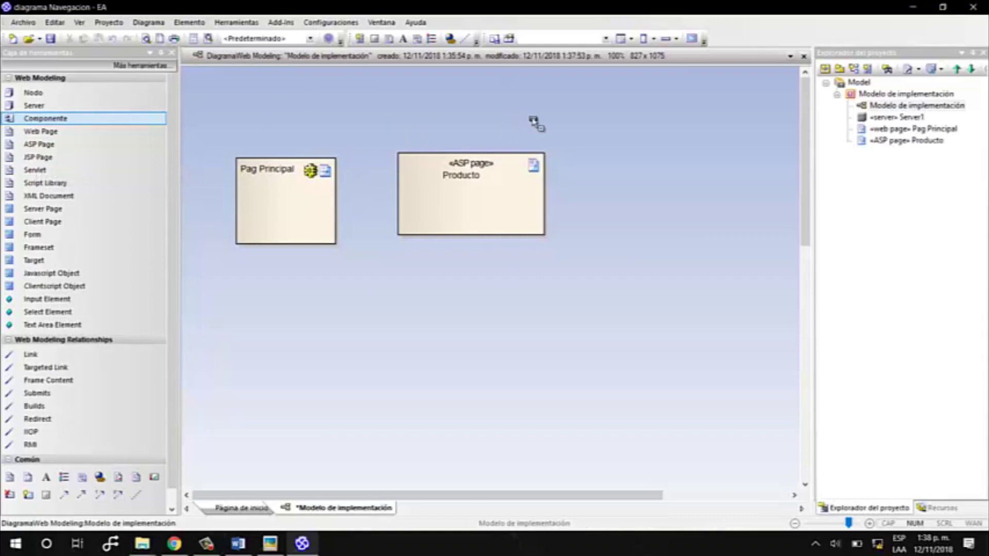
{"action": "left_click", "coordinate": [530, 152]}
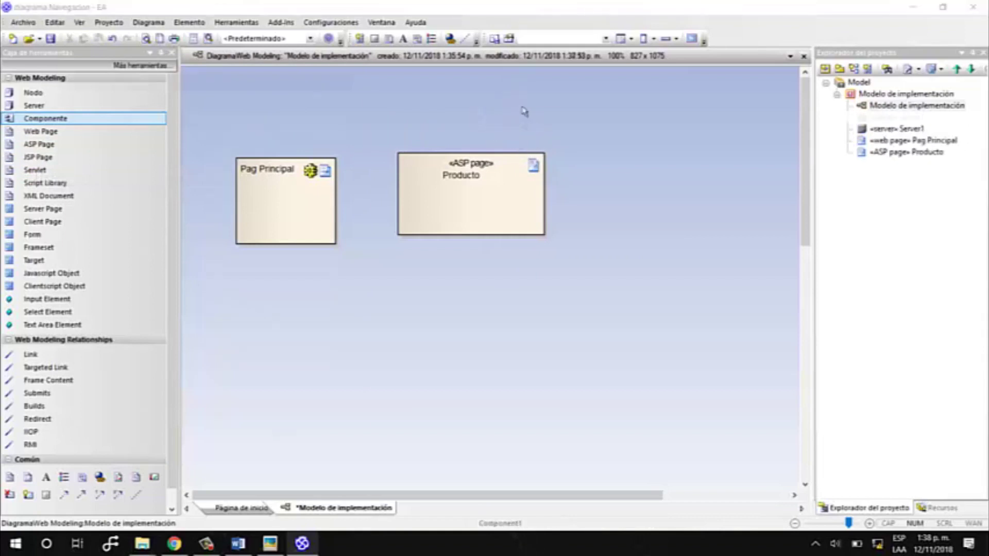
{"action": "left_click", "coordinate": [532, 116]}
{"action": "key", "text": "Return"}
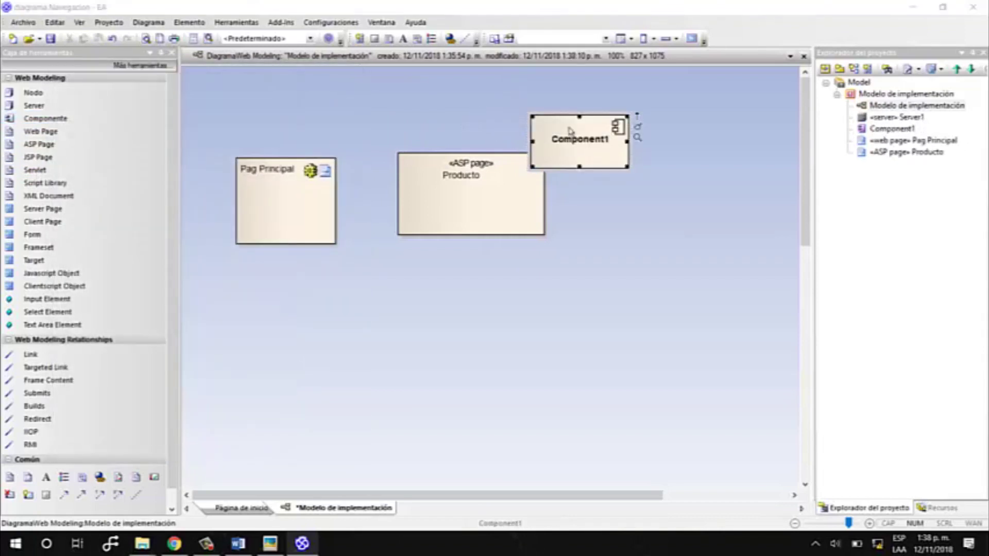
{"action": "double_click", "coordinate": [546, 135]}
{"action": "key", "text": "BackSpace"}
{"action": "key", "text": "Return"}
{"action": "key", "text": "Delete"}
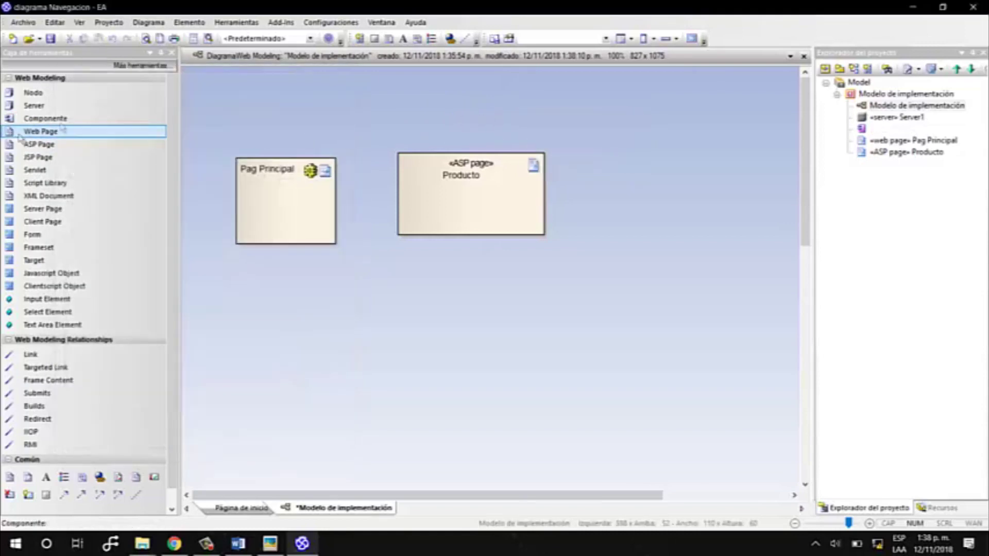
Step: Add a web page named Producto next to the ASP page and enlarge it
{"action": "left_click", "coordinate": [661, 171]}
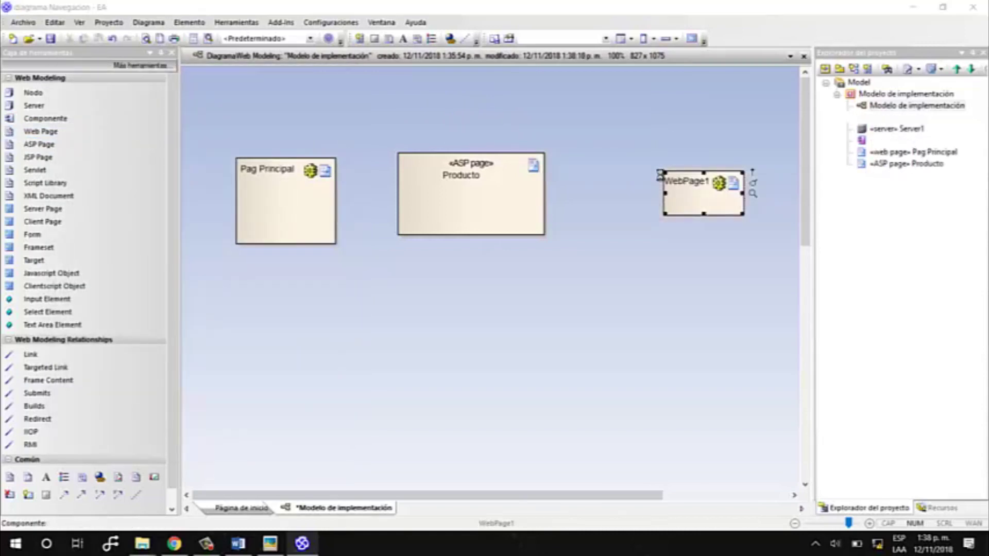
{"action": "double_click", "coordinate": [661, 176]}
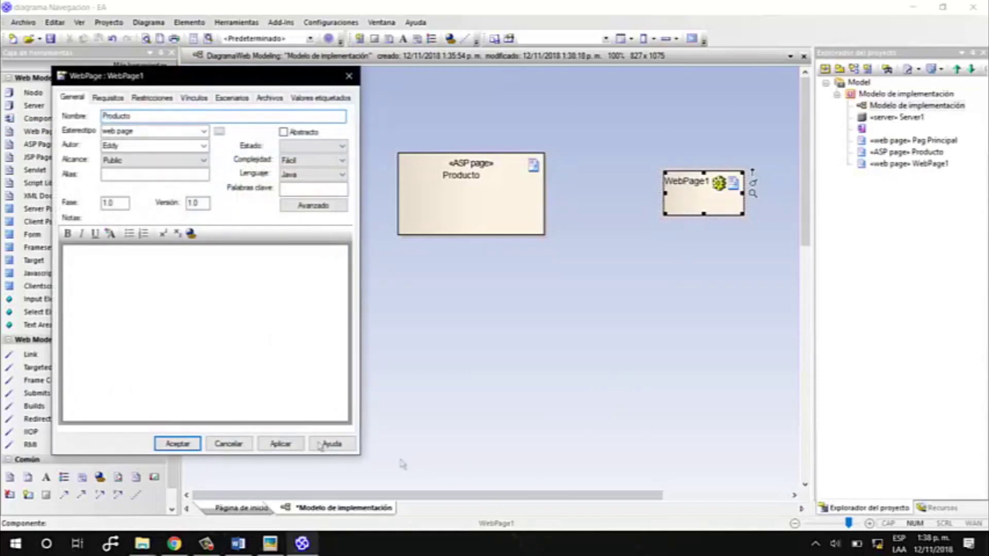
{"action": "left_click", "coordinate": [197, 441]}
{"action": "left_click_drag", "start_coordinate": [728, 180], "coordinate": [639, 178]}
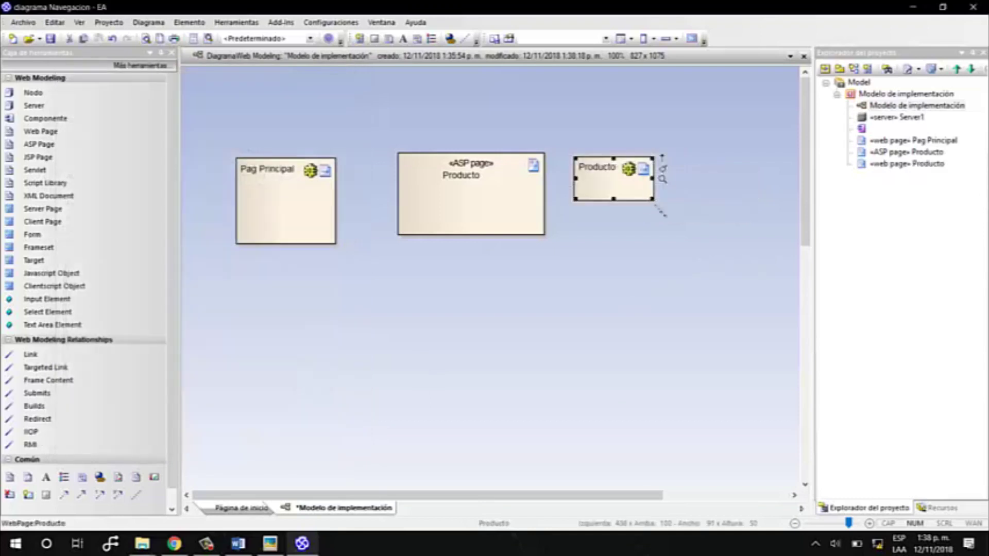
{"action": "left_click_drag", "start_coordinate": [661, 210], "coordinate": [708, 260]}
Step: Make the ASP page Producto narrower and taller, shift it right, then switch to Chrome
{"action": "left_click", "coordinate": [515, 231]}
{"action": "left_click_drag", "start_coordinate": [543, 232], "coordinate": [506, 257]}
{"action": "left_click_drag", "start_coordinate": [484, 206], "coordinate": [533, 211]}
{"action": "left_click", "coordinate": [644, 221]}
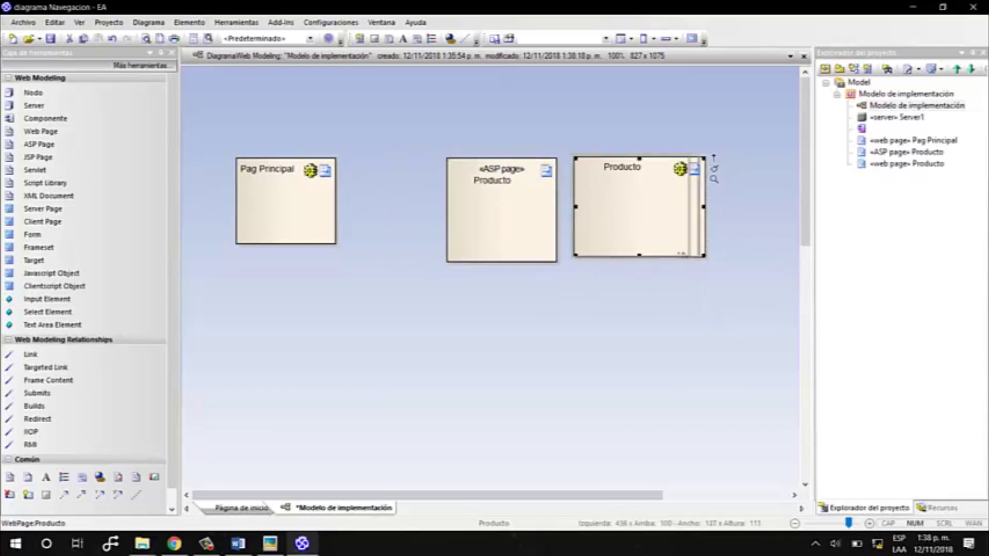
{"action": "key", "text": "alt+Tab"}
Step: Open the store's base address in a new first tab and scroll its home page
{"action": "scroll", "coordinate": [535, 232], "scroll_direction": "down", "scroll_amount": 2}
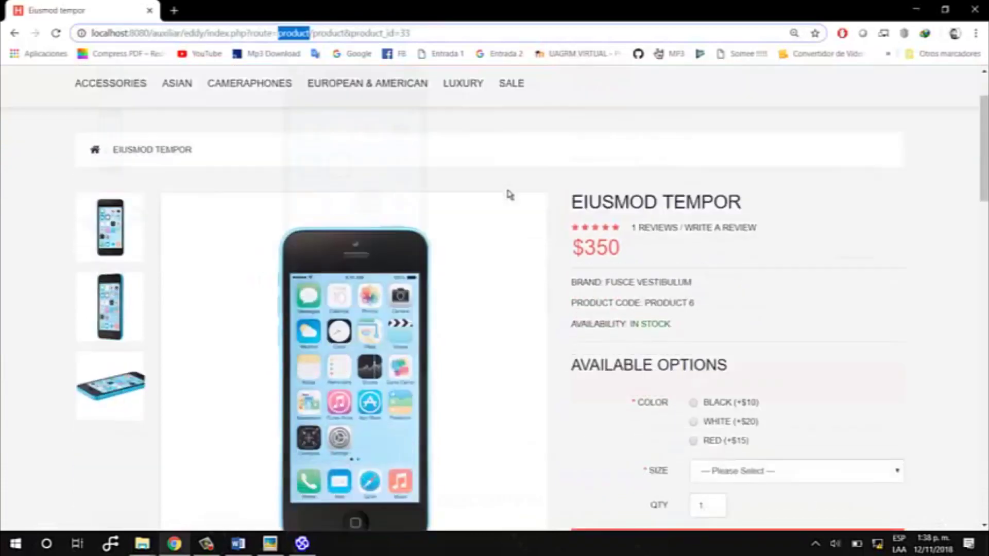
{"action": "scroll", "coordinate": [510, 195], "scroll_direction": "down", "scroll_amount": 4}
{"action": "scroll", "coordinate": [531, 194], "scroll_direction": "up", "scroll_amount": 6}
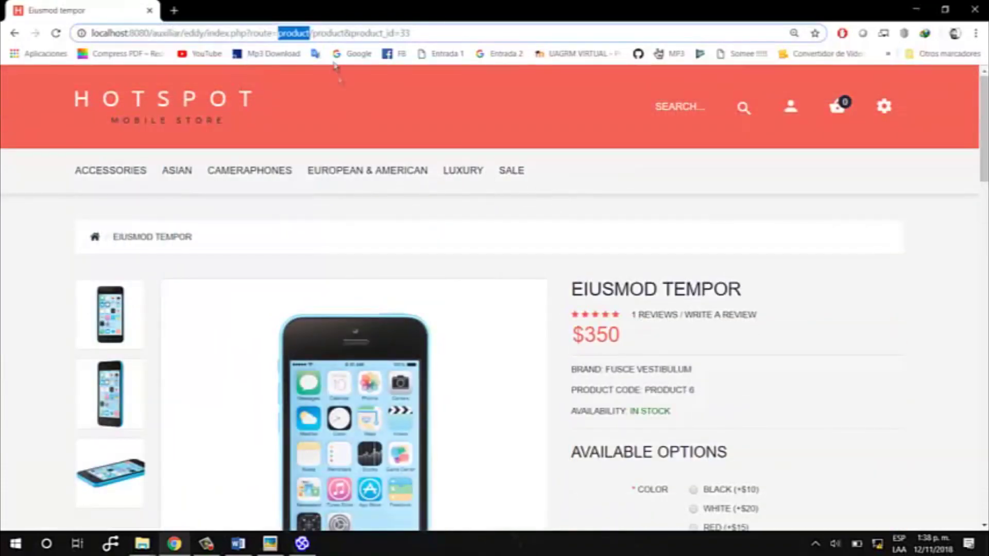
{"action": "left_click_drag", "start_coordinate": [247, 33], "coordinate": [1, 41]}
{"action": "key", "text": "ctrl+c"}
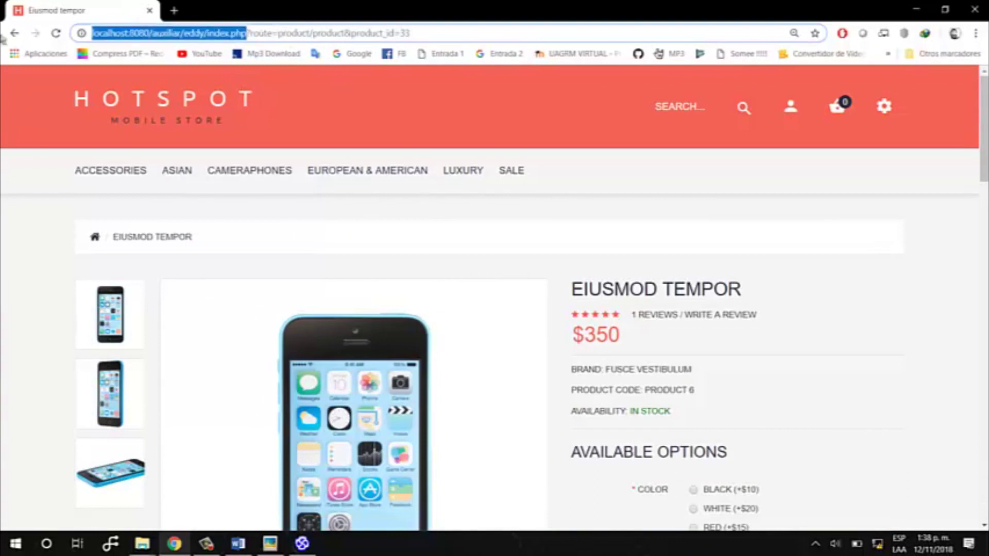
{"action": "left_click", "coordinate": [171, 12]}
{"action": "key", "text": "ctrl+v"}
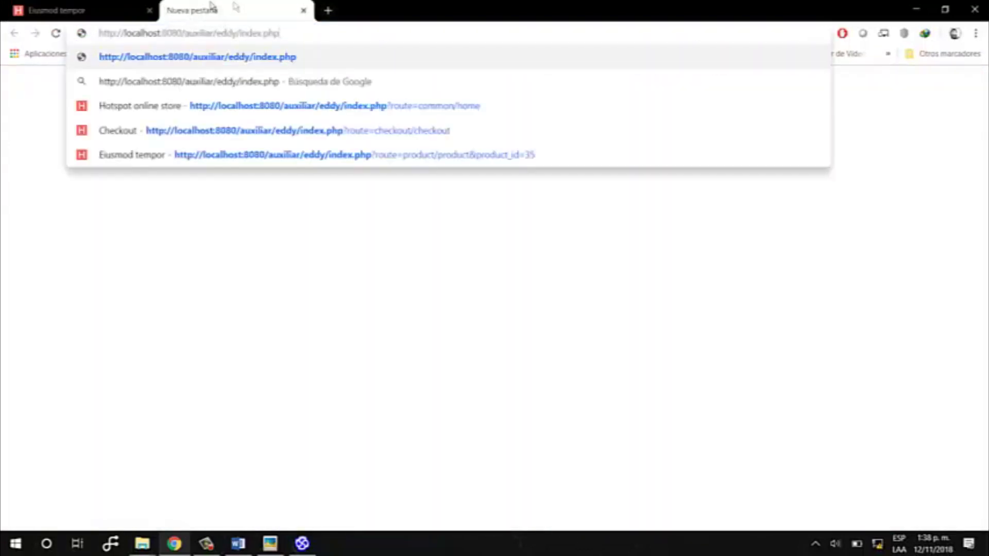
{"action": "key", "text": "Return"}
{"action": "left_click_drag", "start_coordinate": [212, 9], "coordinate": [2, 6]}
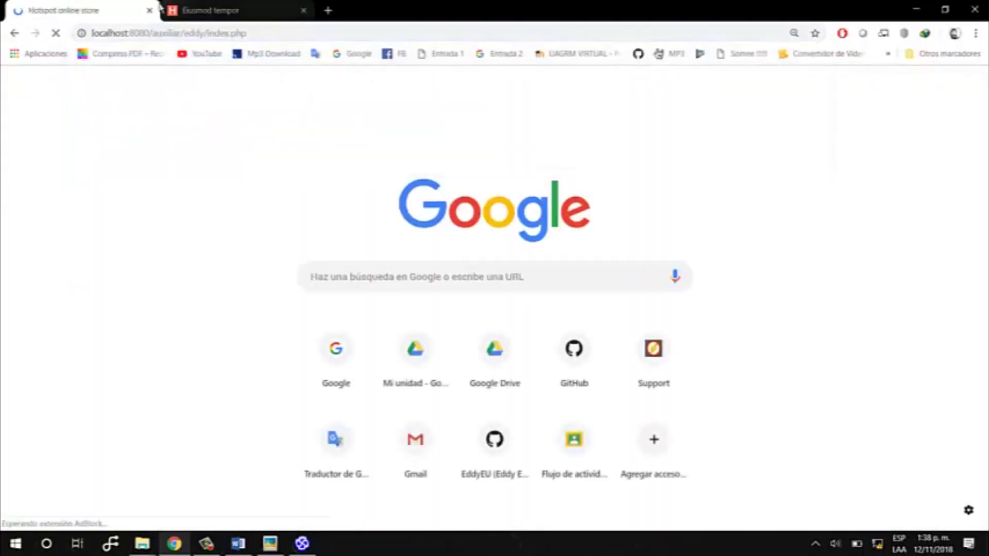
{"action": "scroll", "coordinate": [479, 231], "scroll_direction": "down", "scroll_amount": 20}
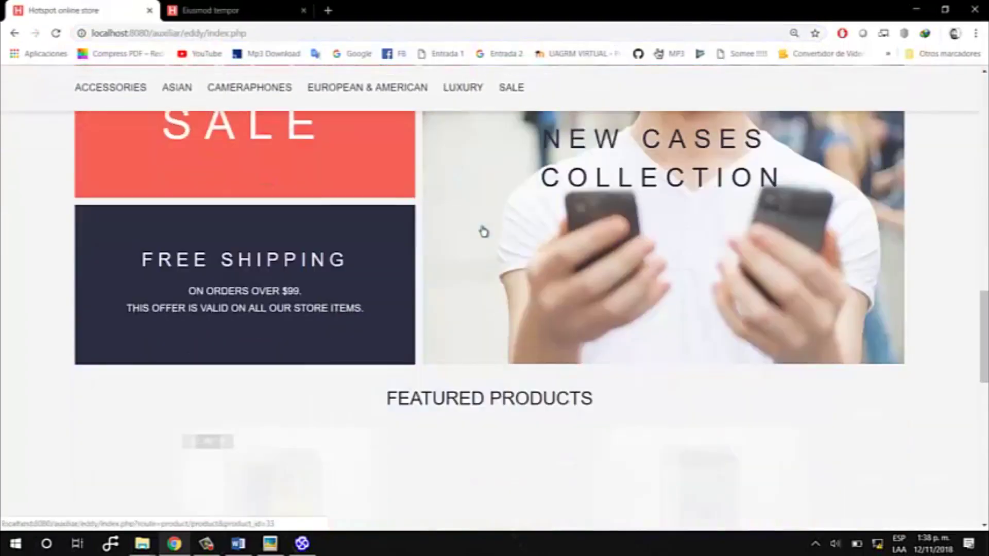
{"action": "scroll", "coordinate": [461, 233], "scroll_direction": "up", "scroll_amount": 6}
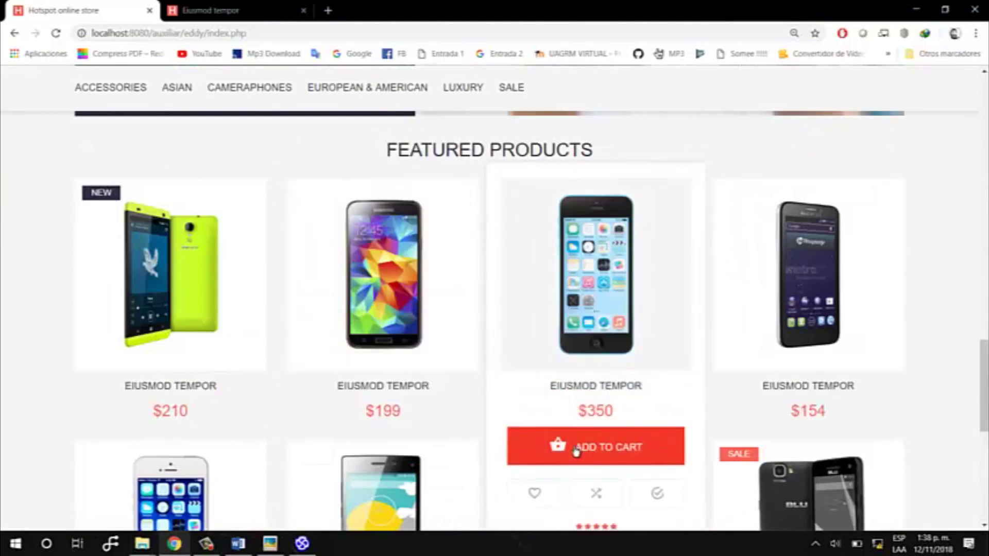
Step: Compare the Eiusmod tempor $350 phone page with the store home tab, then return to Enterprise Architect
{"action": "left_click", "coordinate": [211, 10]}
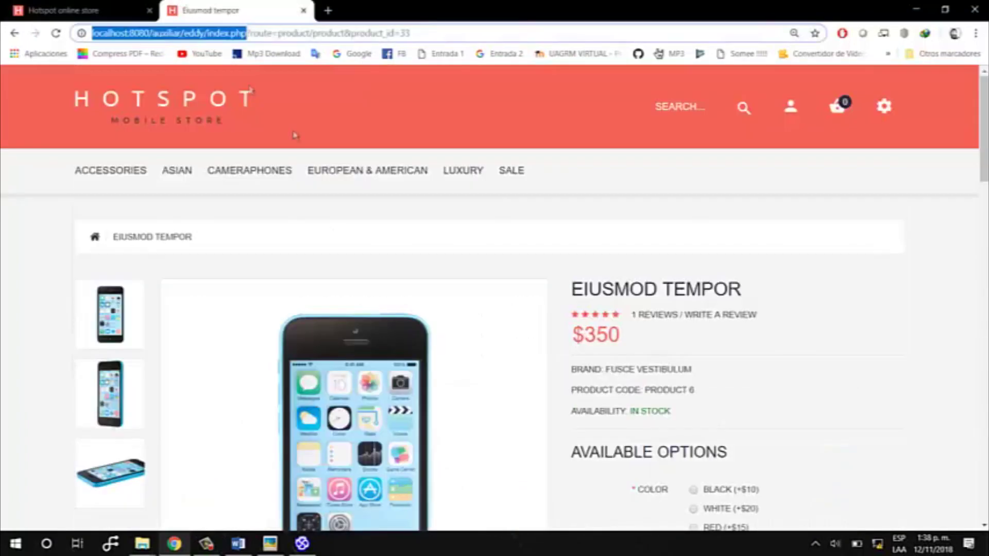
{"action": "scroll", "coordinate": [670, 309], "scroll_direction": "down", "scroll_amount": 3}
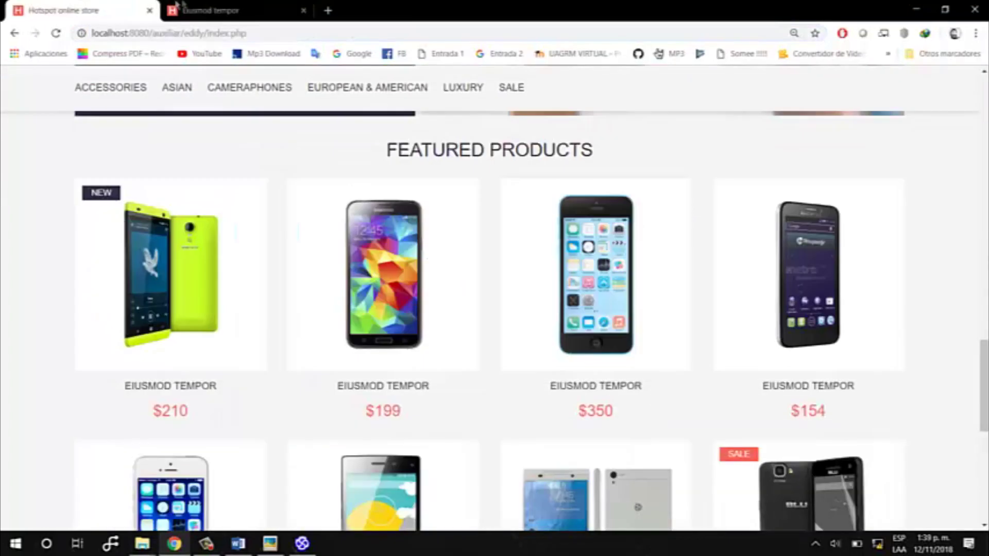
{"action": "left_click", "coordinate": [177, 7]}
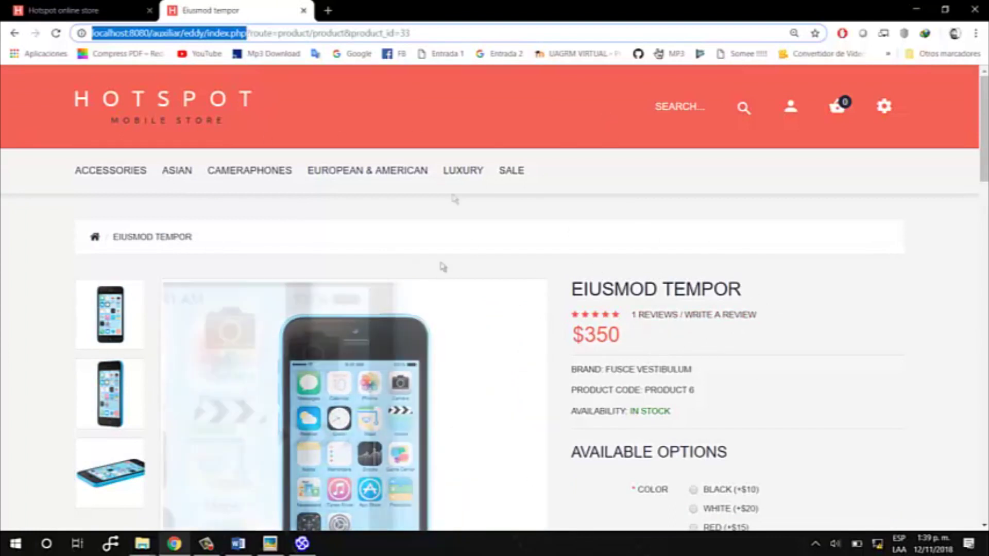
{"action": "scroll", "coordinate": [677, 321], "scroll_direction": "down", "scroll_amount": 10}
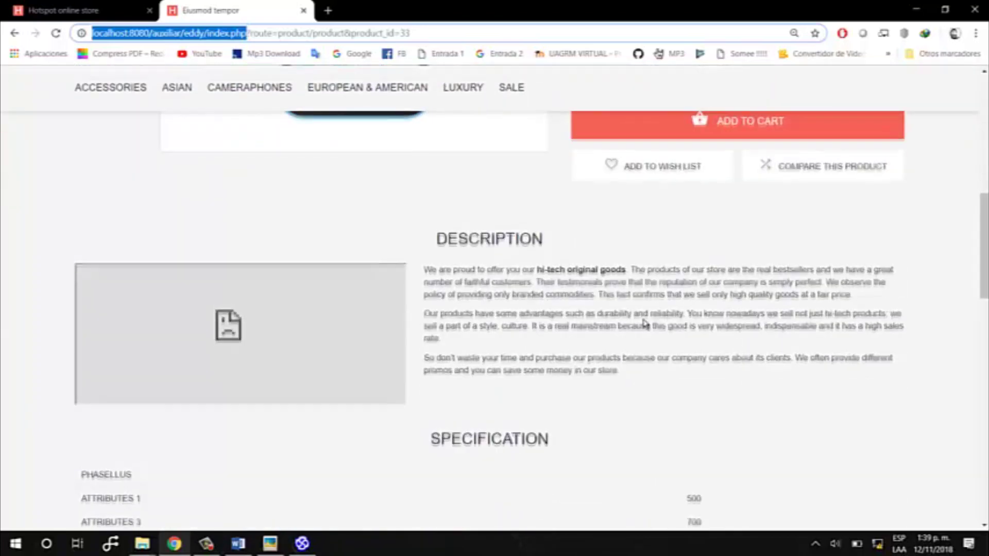
{"action": "scroll", "coordinate": [647, 322], "scroll_direction": "up", "scroll_amount": 10}
{"action": "scroll", "coordinate": [644, 323], "scroll_direction": "down", "scroll_amount": 4}
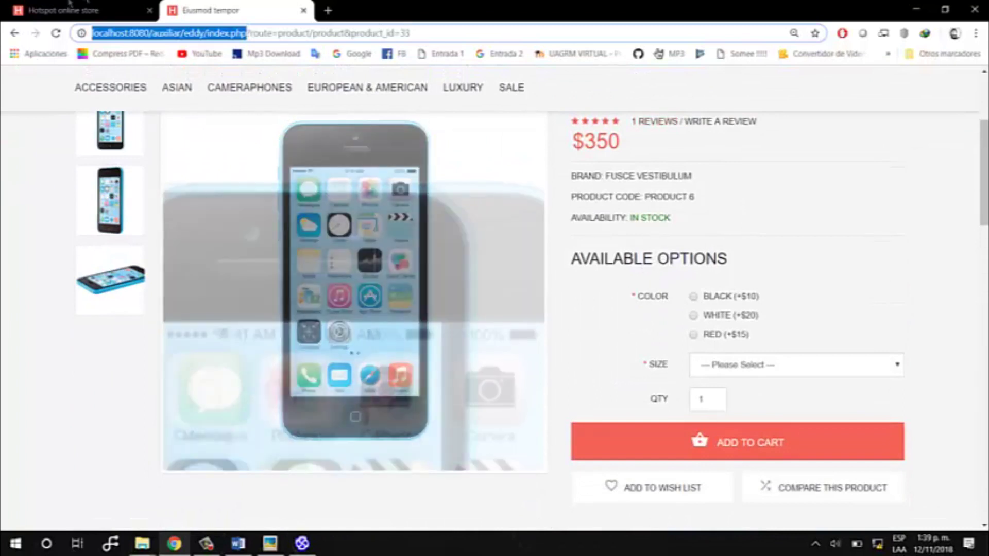
{"action": "left_click", "coordinate": [106, 9]}
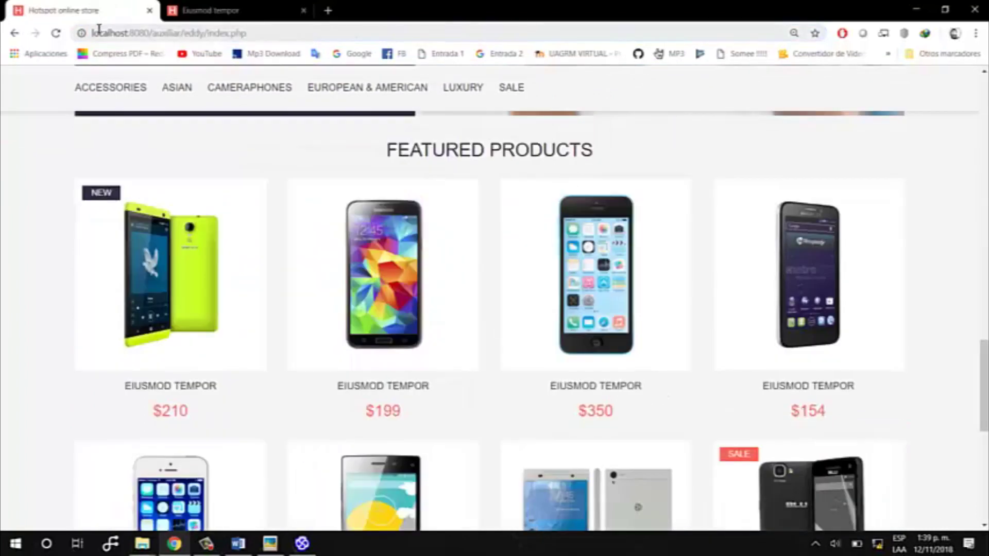
{"action": "left_click", "coordinate": [202, 7]}
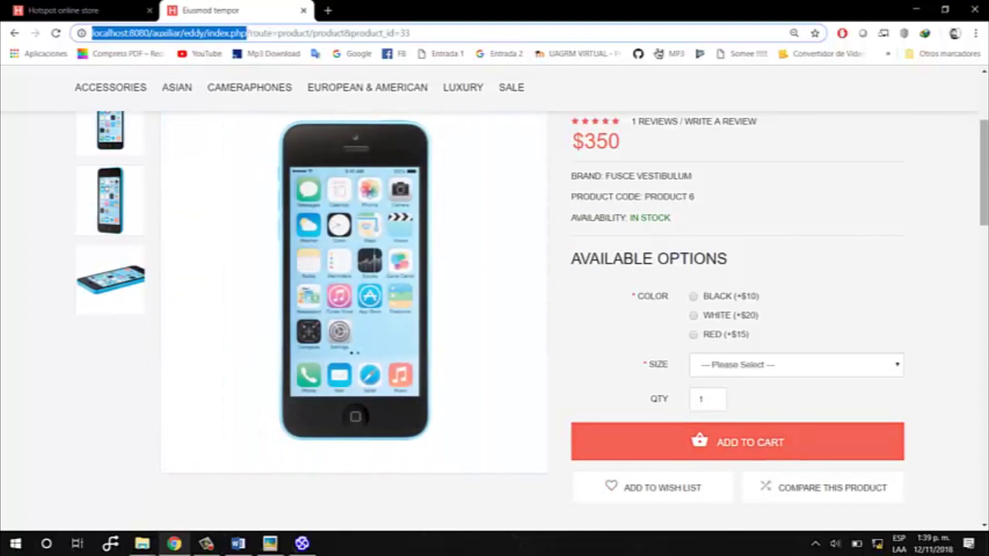
{"action": "scroll", "coordinate": [511, 194], "scroll_direction": "up", "scroll_amount": 4}
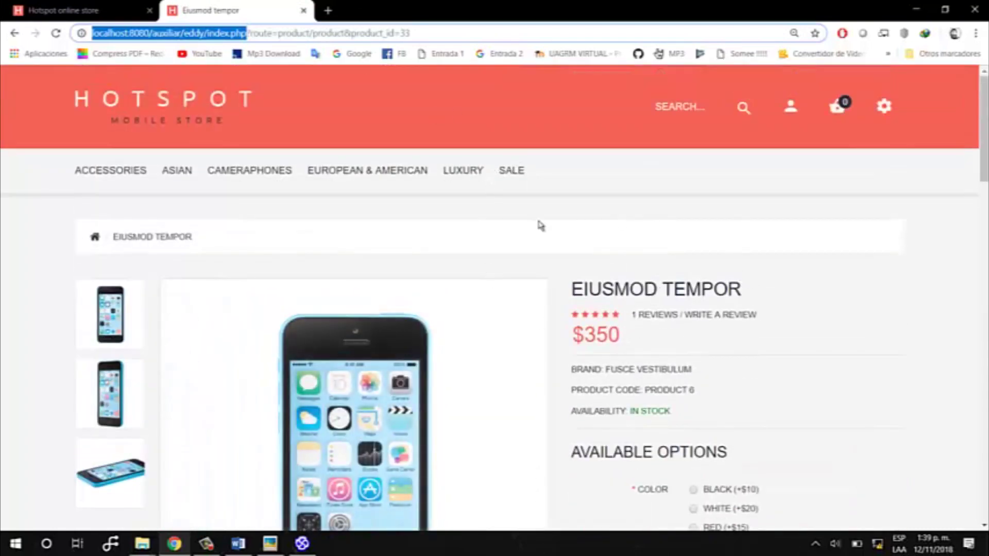
{"action": "left_click", "coordinate": [376, 223]}
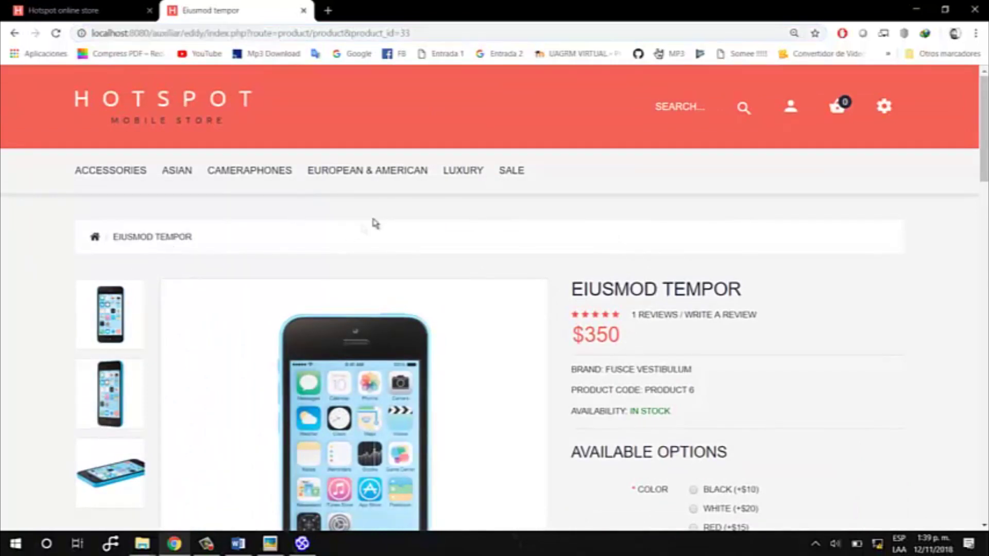
{"action": "scroll", "coordinate": [639, 258], "scroll_direction": "down", "scroll_amount": 4}
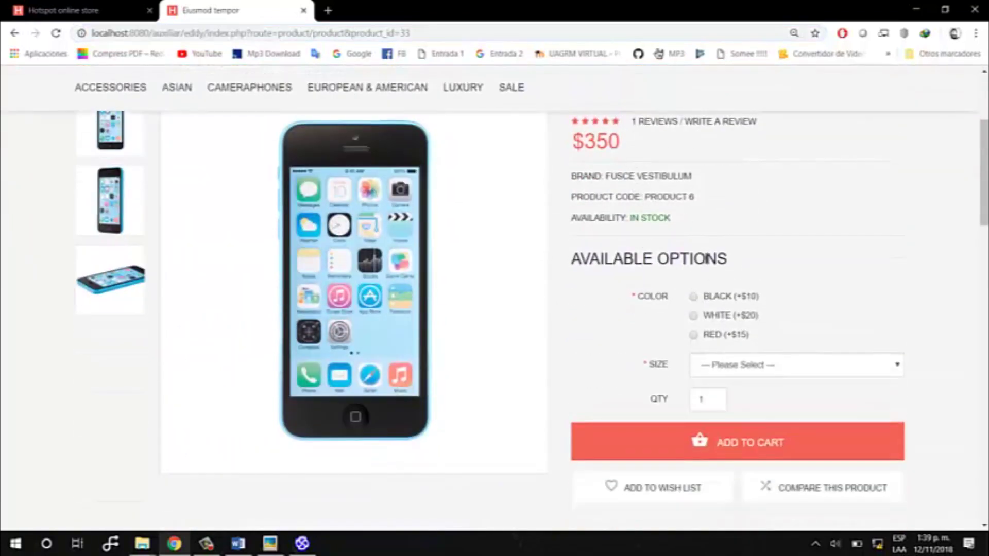
{"action": "left_click", "coordinate": [78, 11]}
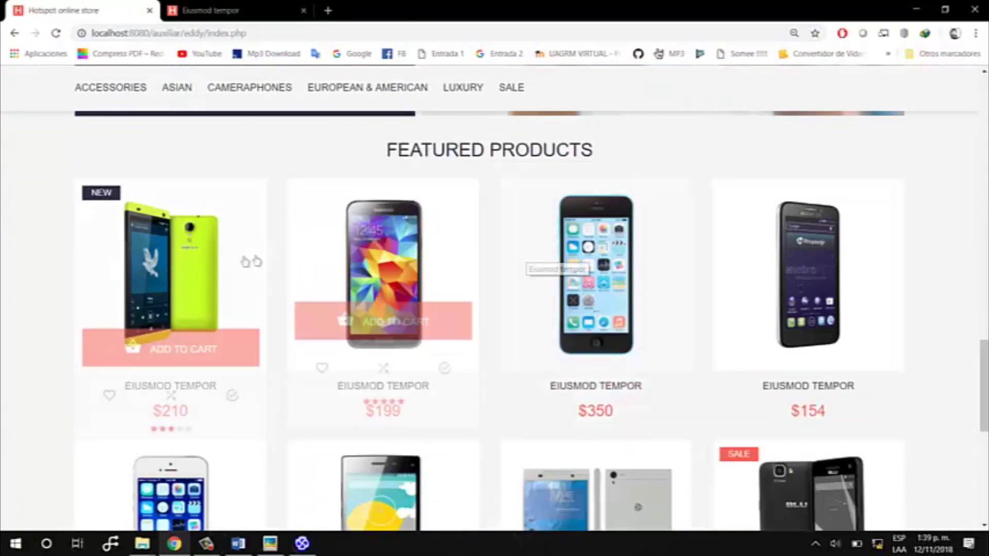
{"action": "left_click", "coordinate": [216, 10]}
{"action": "key", "text": "alt+Tab"}
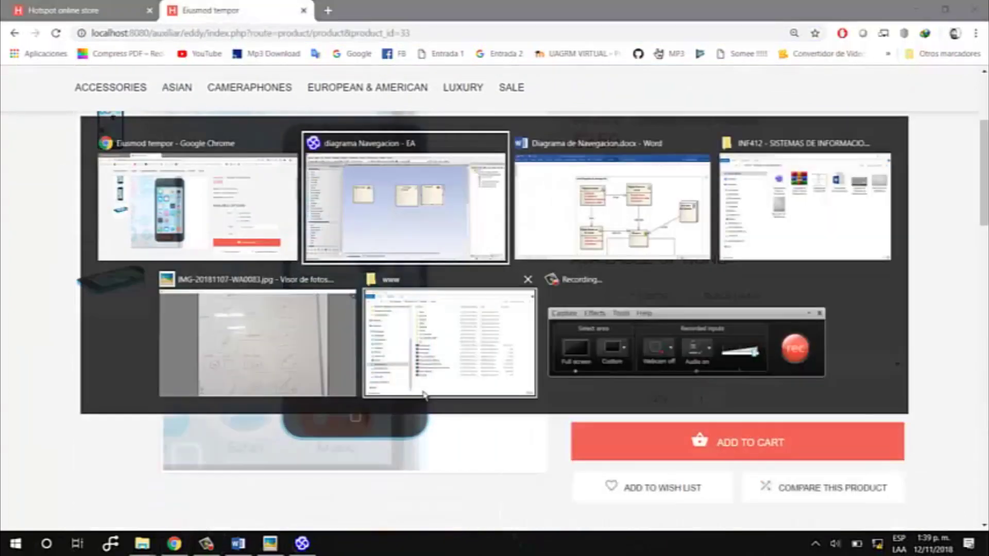
Step: Nudge the ASP page Producto up-left and delete the duplicate Producto web page
{"action": "left_click_drag", "start_coordinate": [501, 201], "coordinate": [476, 191]}
{"action": "left_click", "coordinate": [592, 220]}
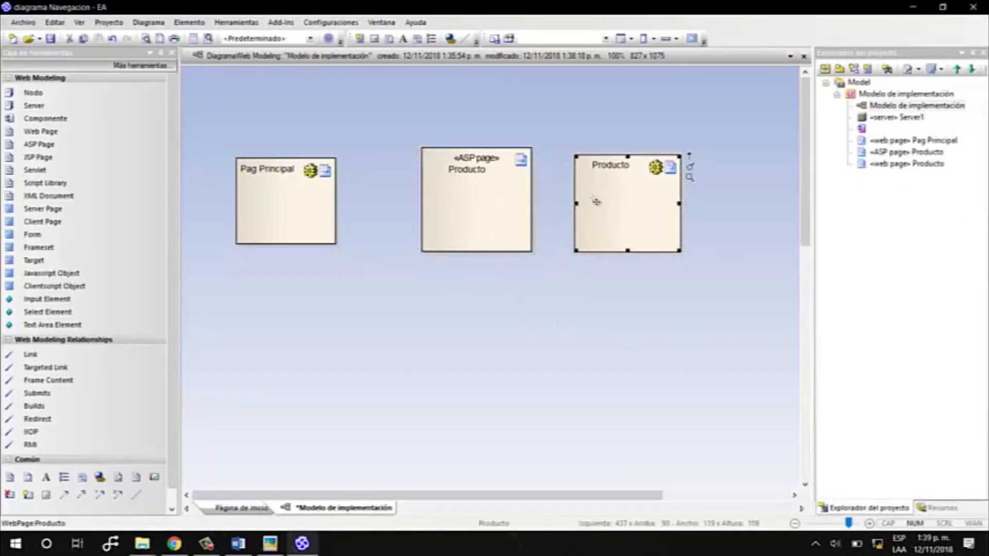
{"action": "key", "text": "Delete"}
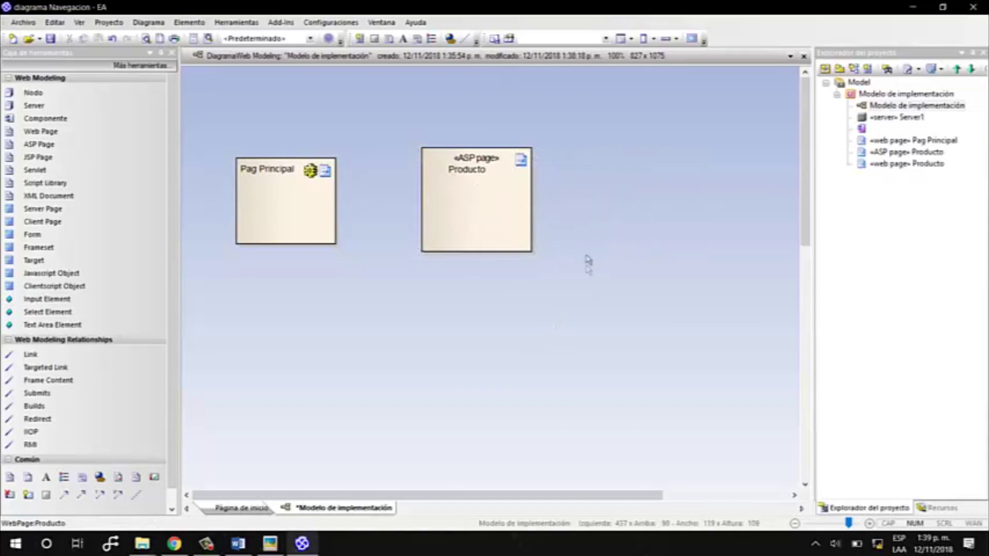
Step: Change the remaining Producto's stereotype from ASP page to web page
{"action": "left_click", "coordinate": [465, 158]}
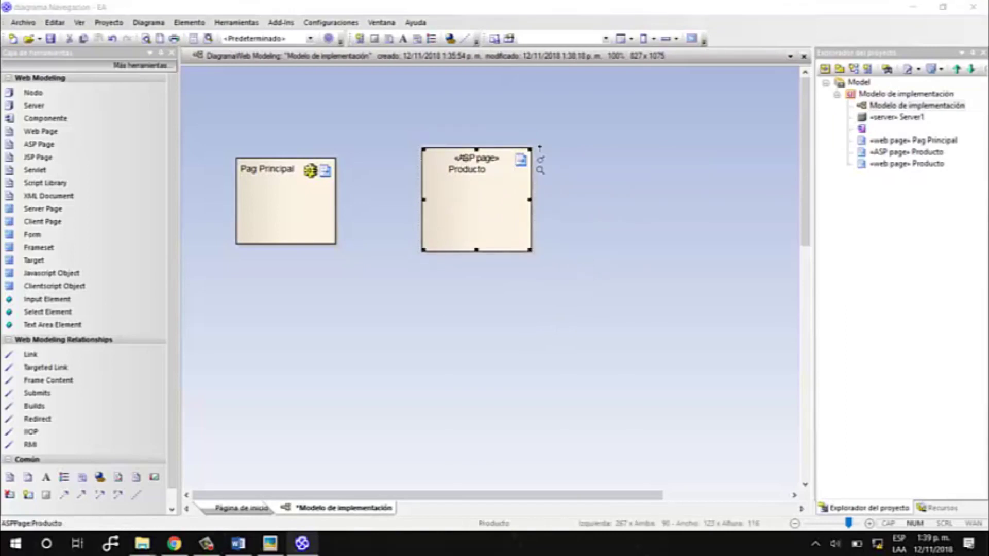
{"action": "key", "text": "alt+Return"}
{"action": "key", "text": "Tab"}
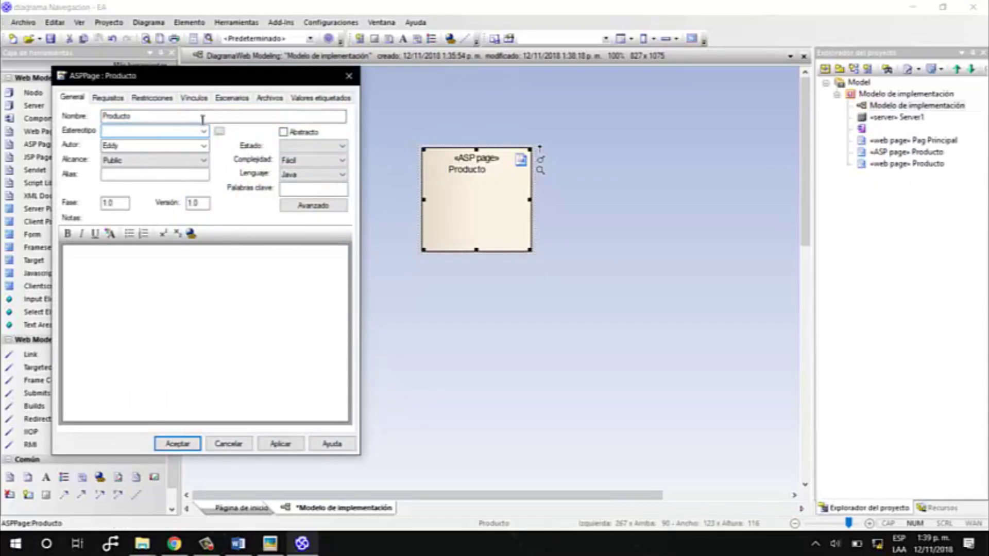
{"action": "left_click", "coordinate": [203, 131]}
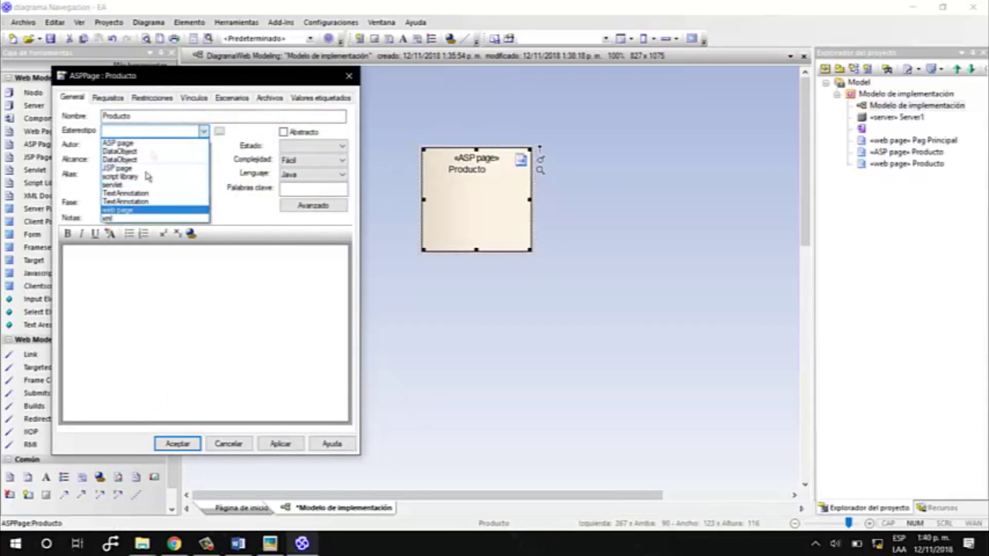
{"action": "left_click", "coordinate": [142, 210]}
{"action": "left_click", "coordinate": [169, 446]}
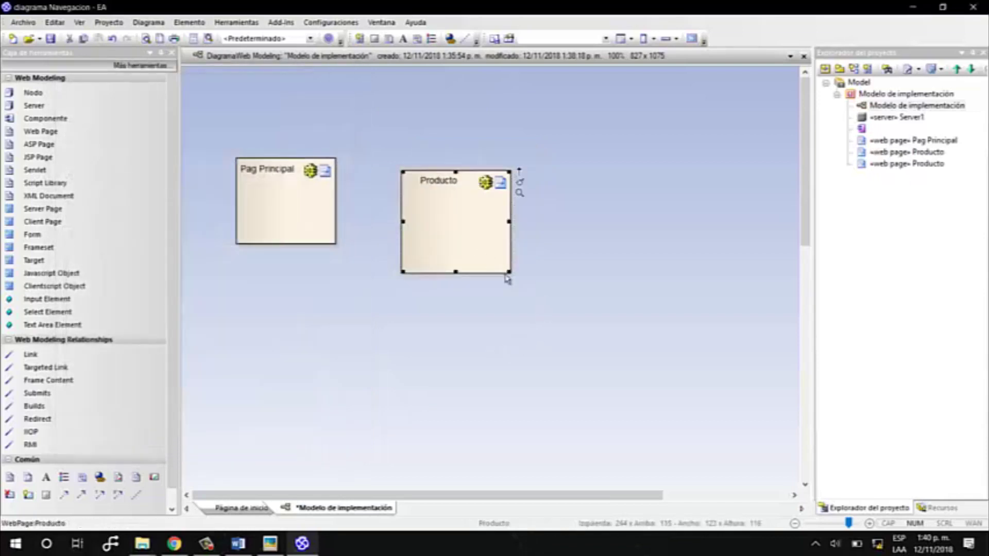
Step: Change Producto's stereotype to DataObject so it shows as a folded-corner document
{"action": "left_click", "coordinate": [536, 222]}
{"action": "right_click", "coordinate": [457, 186]}
{"action": "left_click", "coordinate": [429, 240]}
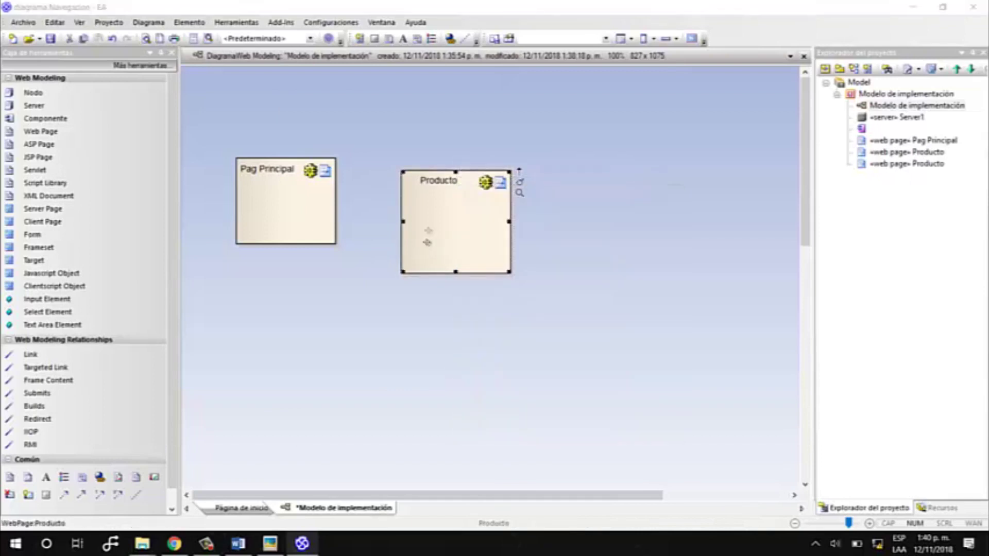
{"action": "double_click", "coordinate": [425, 204]}
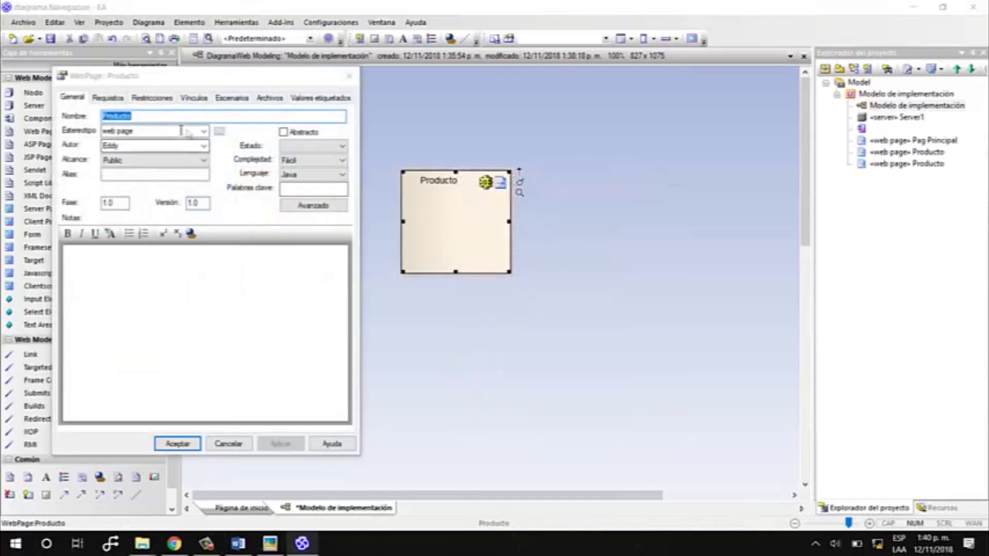
{"action": "left_click", "coordinate": [204, 132]}
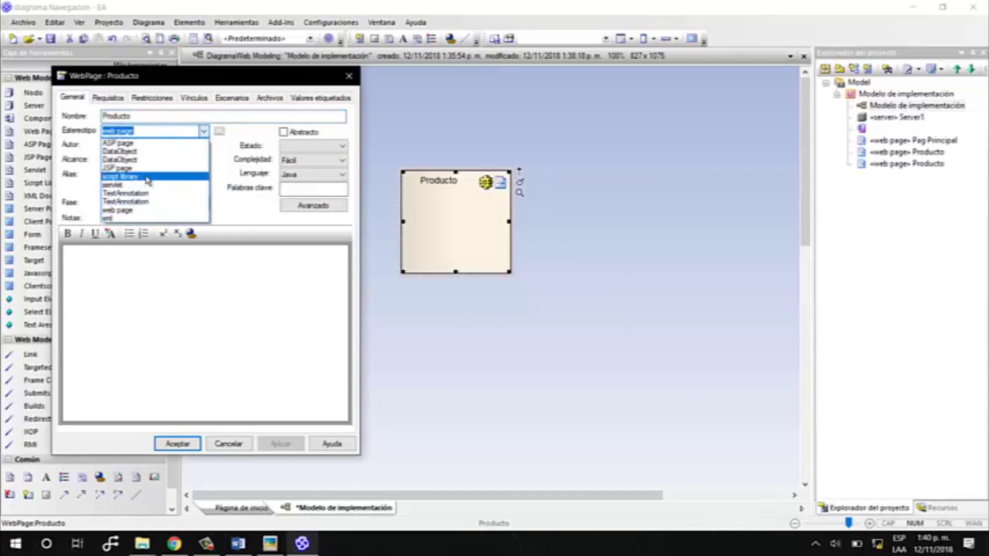
{"action": "left_click", "coordinate": [141, 153]}
{"action": "key", "text": "Return"}
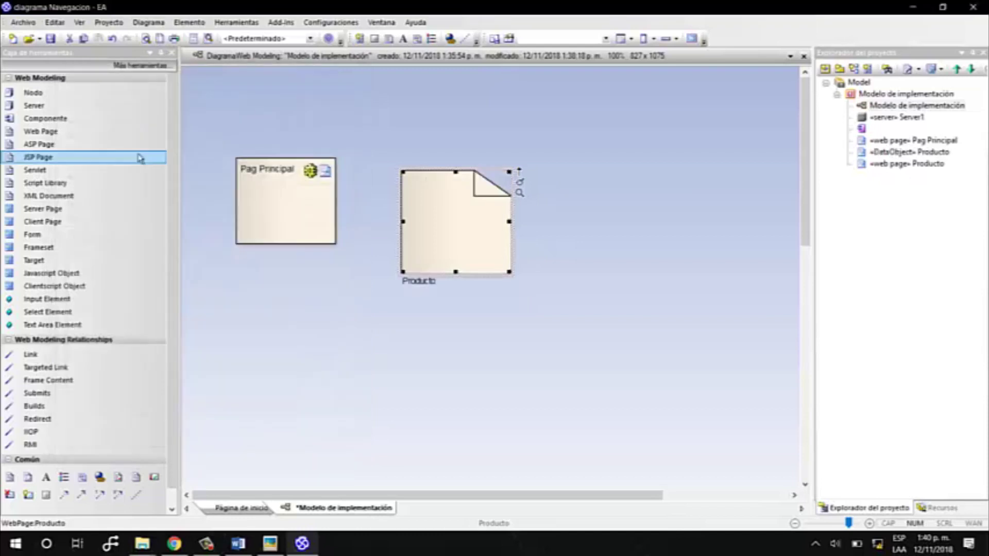
Step: Reopen Producto's stereotype list, then bring Chrome's $350 phone product page forward
{"action": "left_click", "coordinate": [444, 219]}
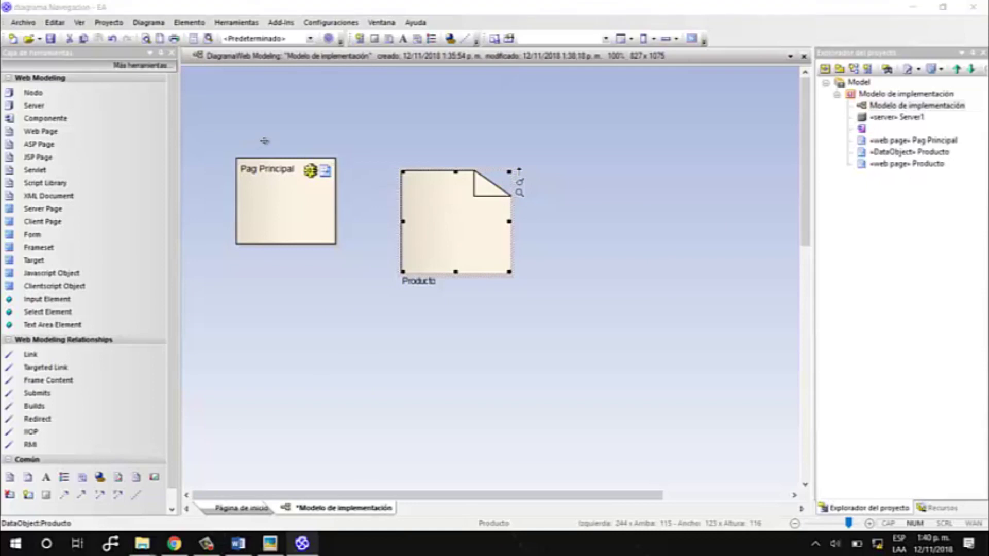
{"action": "double_click", "coordinate": [453, 251]}
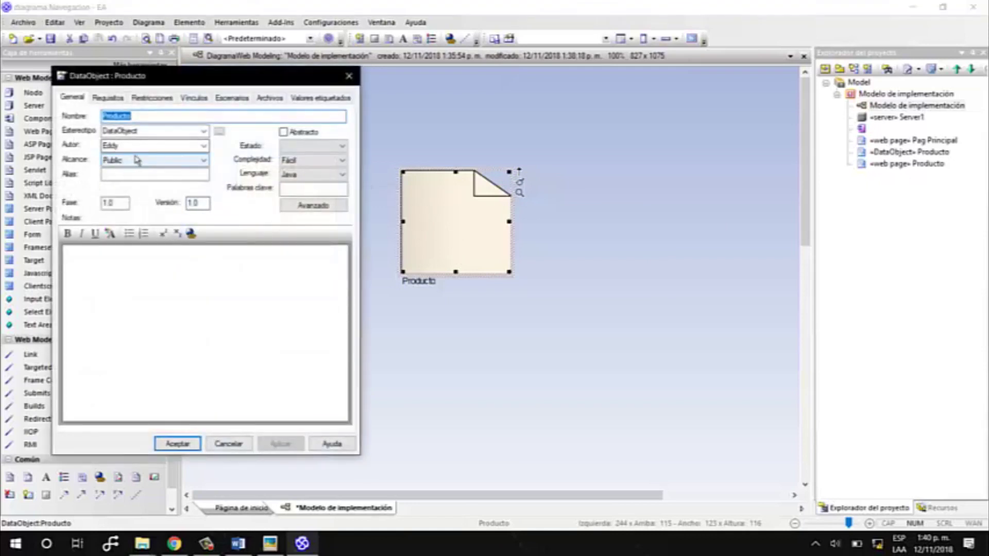
{"action": "double_click", "coordinate": [151, 131]}
{"action": "left_click", "coordinate": [205, 133]}
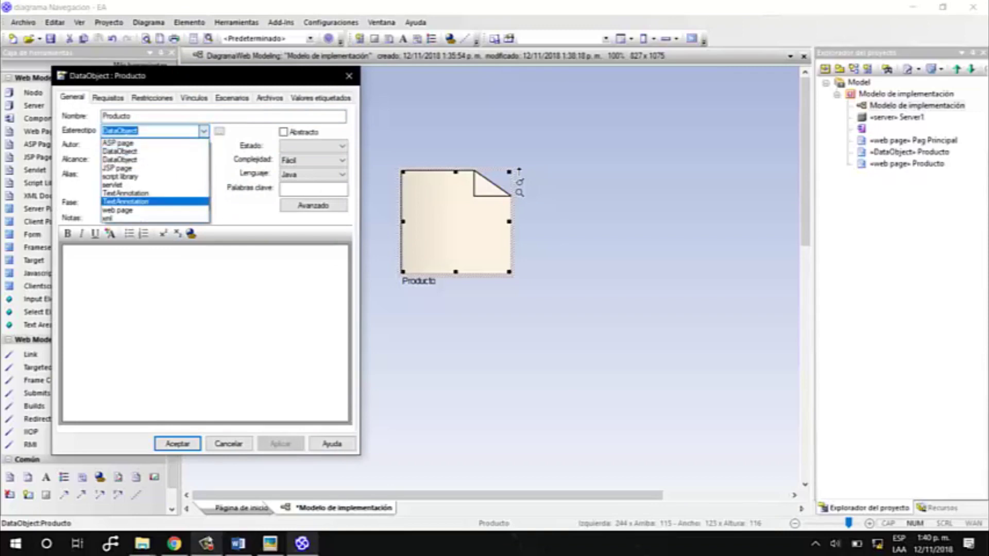
{"action": "left_click", "coordinate": [183, 545]}
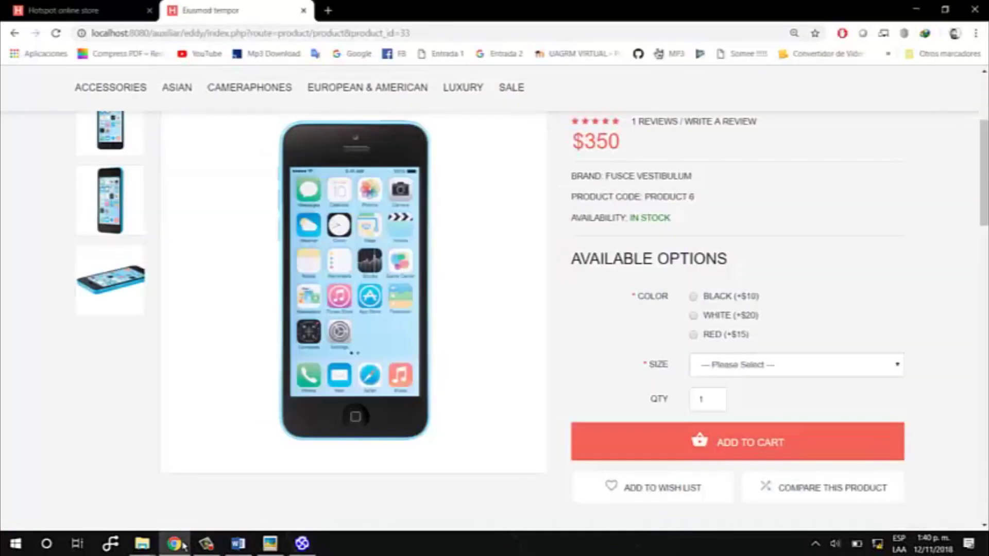
Step: Close Producto's properties and add a ClientPage1 client page to the diagram
{"action": "left_click", "coordinate": [176, 544]}
{"action": "key", "text": "Return"}
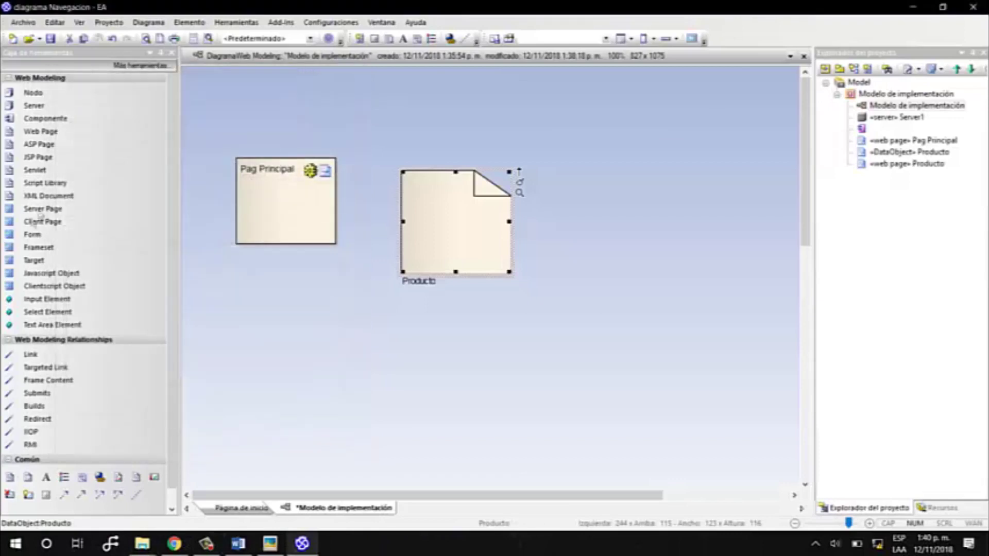
{"action": "left_click", "coordinate": [41, 222]}
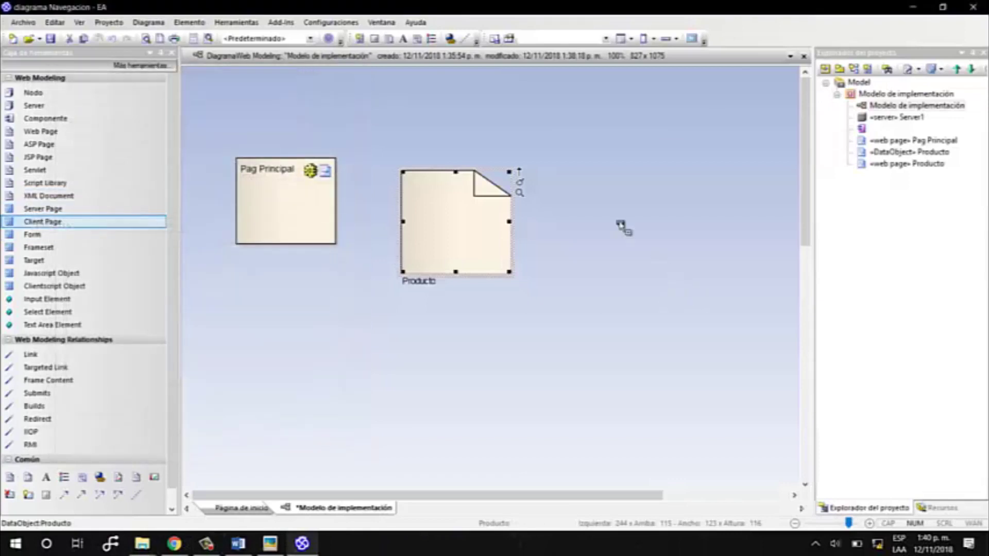
{"action": "left_click", "coordinate": [620, 225]}
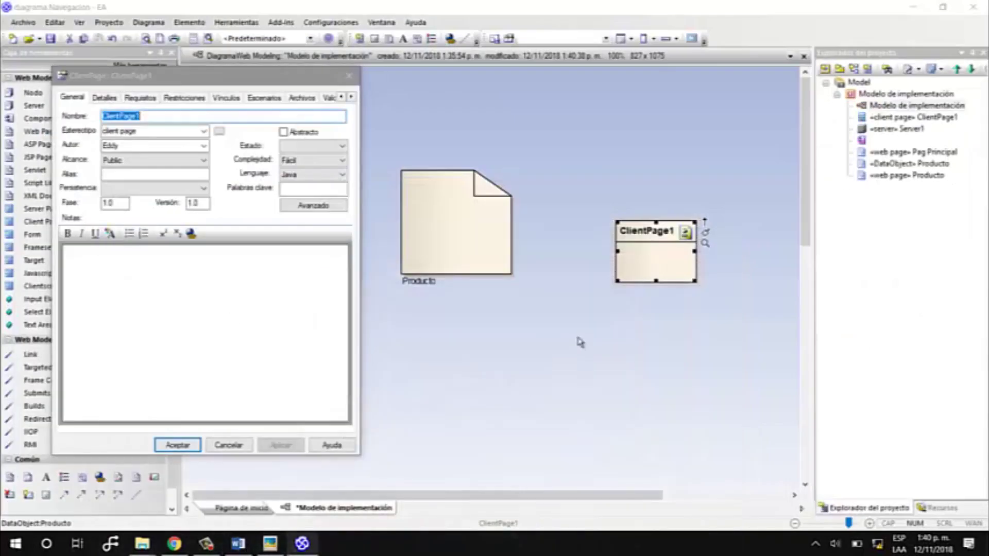
{"action": "left_click", "coordinate": [177, 444]}
Step: Delete Producto from the diagram and move ClientPage1 beside Pag Principal
{"action": "left_click", "coordinate": [452, 239]}
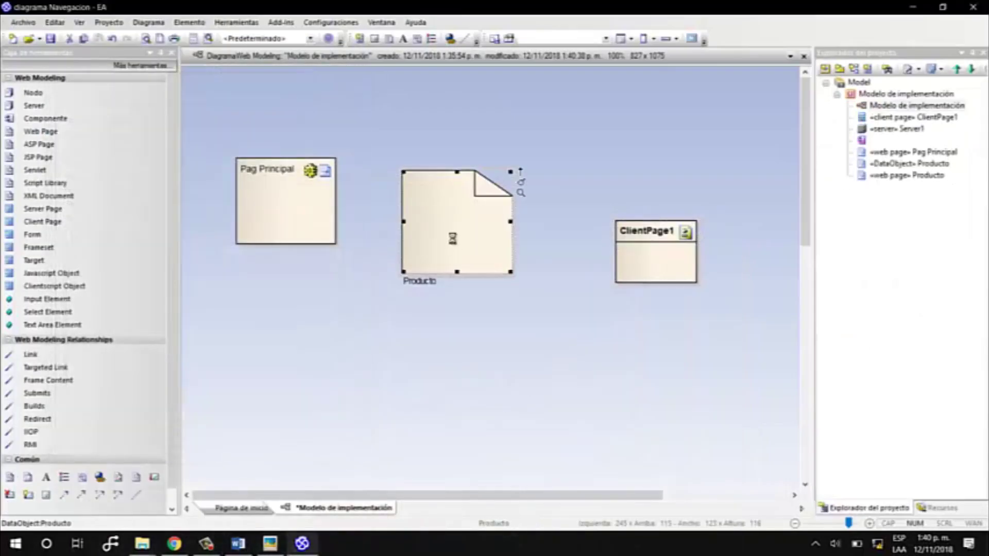
{"action": "key", "text": "Delete"}
{"action": "left_click_drag", "start_coordinate": [681, 267], "coordinate": [482, 220]}
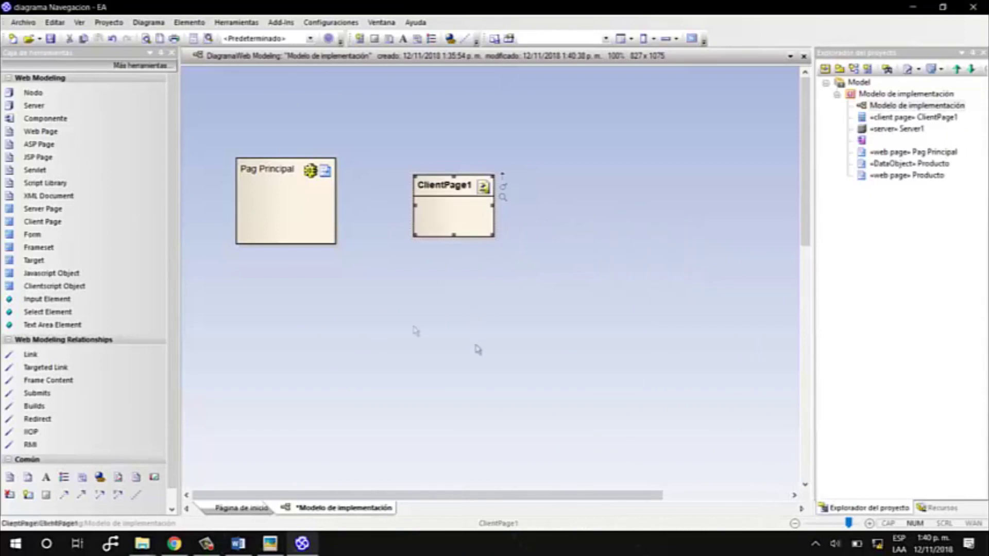
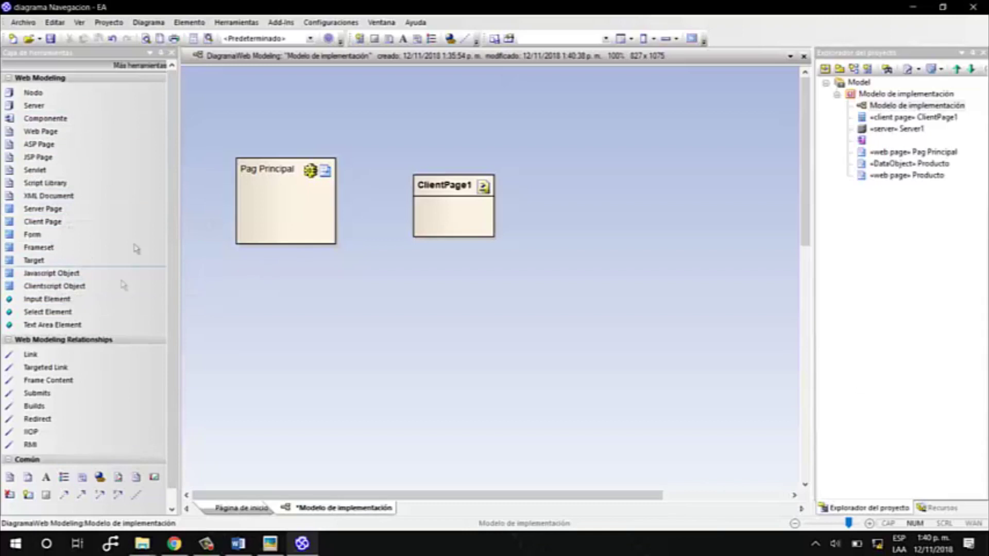
Step: Enlarge the ClientPage1 box and move it beside Pag Principal
{"action": "left_click", "coordinate": [435, 224]}
{"action": "left_click", "coordinate": [520, 257]}
{"action": "left_click", "coordinate": [447, 201]}
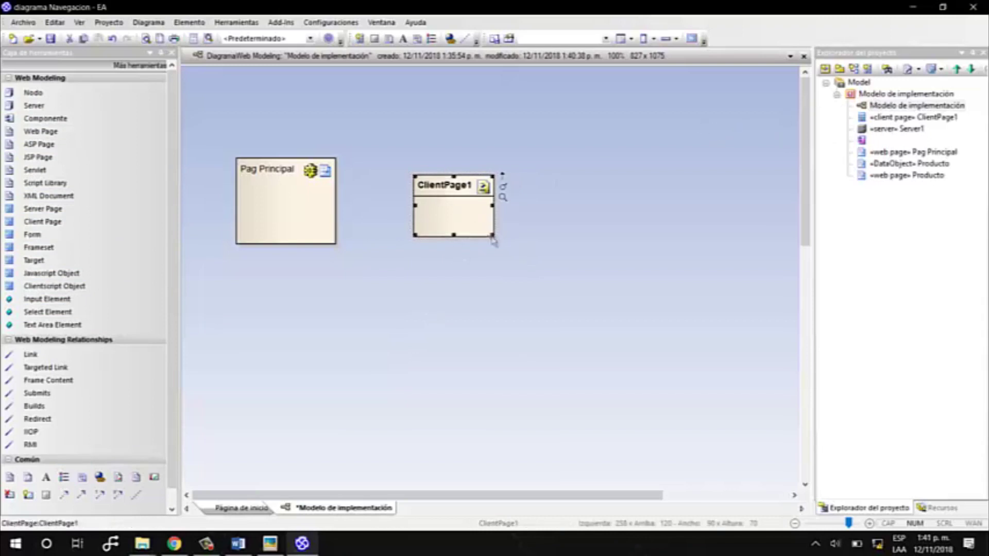
{"action": "left_click_drag", "start_coordinate": [493, 237], "coordinate": [512, 249]}
{"action": "left_click_drag", "start_coordinate": [494, 206], "coordinate": [466, 192]}
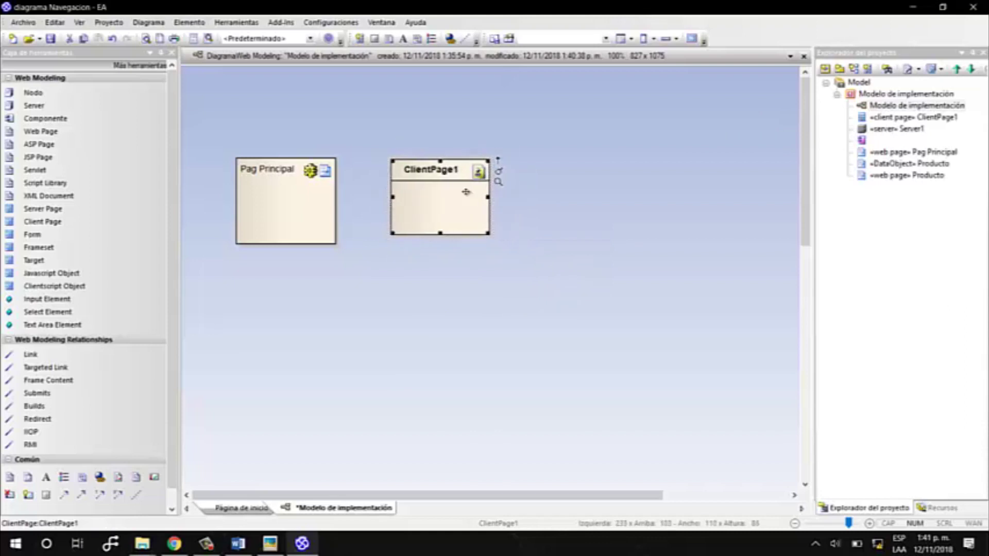
{"action": "left_click", "coordinate": [556, 305]}
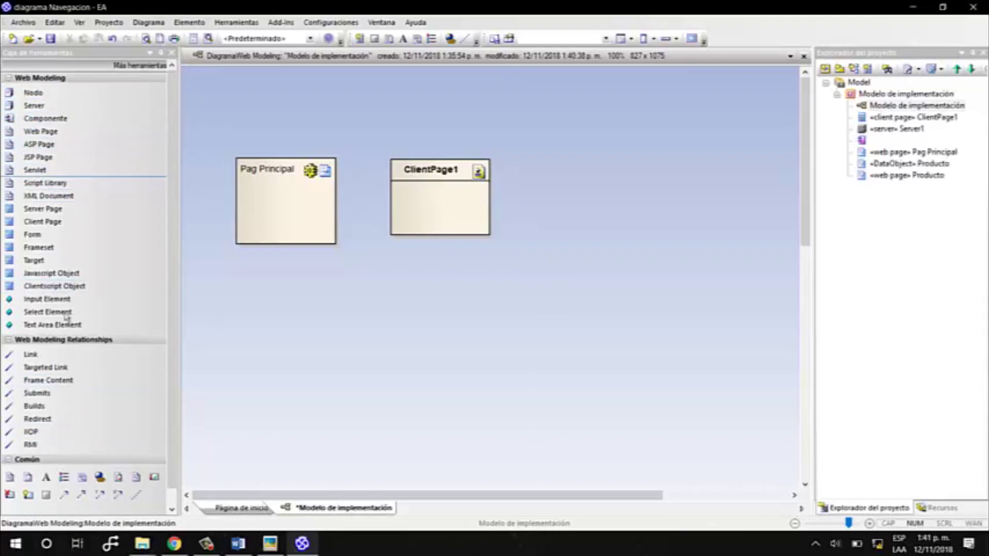
Step: Rename ClientPage1 to Producto and nudge it slightly into place
{"action": "left_click", "coordinate": [440, 179]}
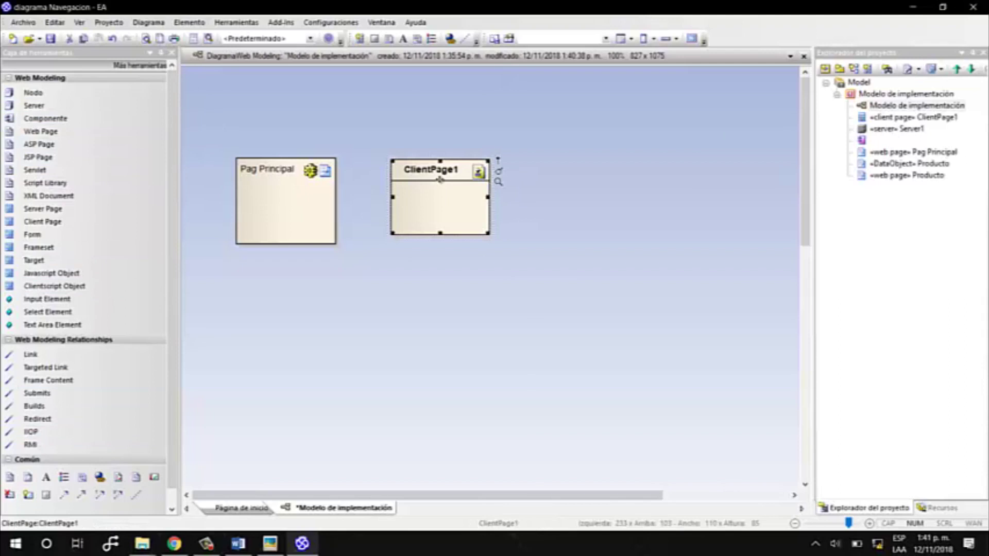
{"action": "double_click", "coordinate": [440, 180]}
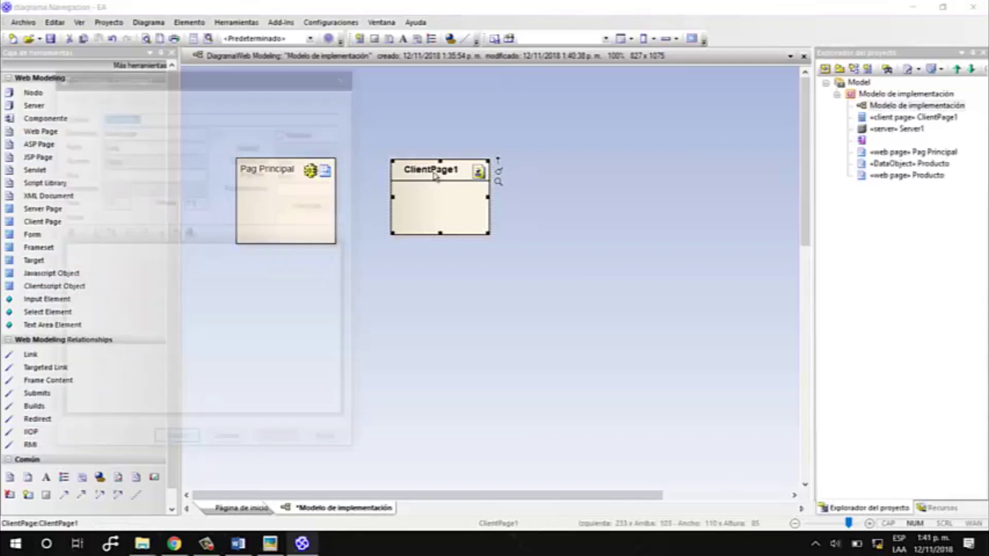
{"action": "type", "text": "Producto"}
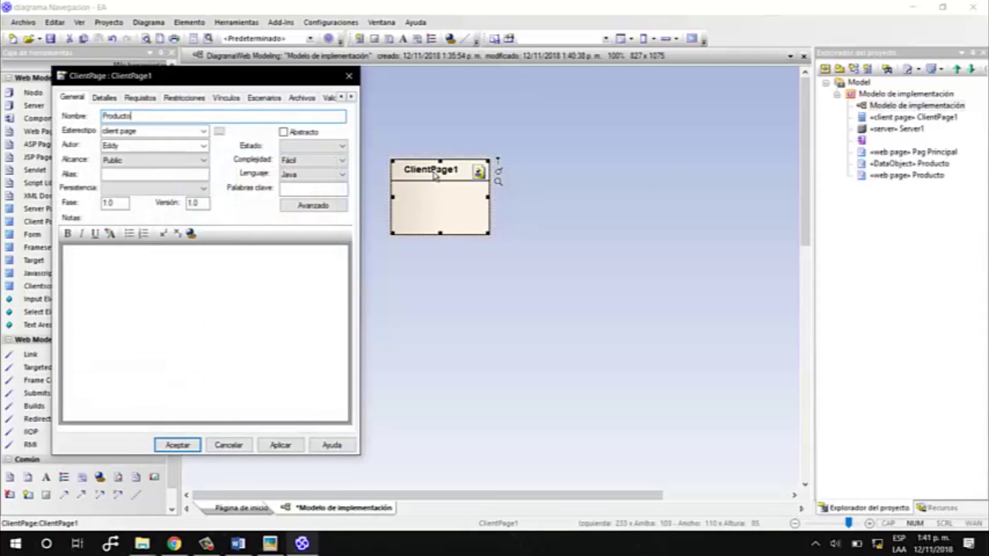
{"action": "key", "text": "Return"}
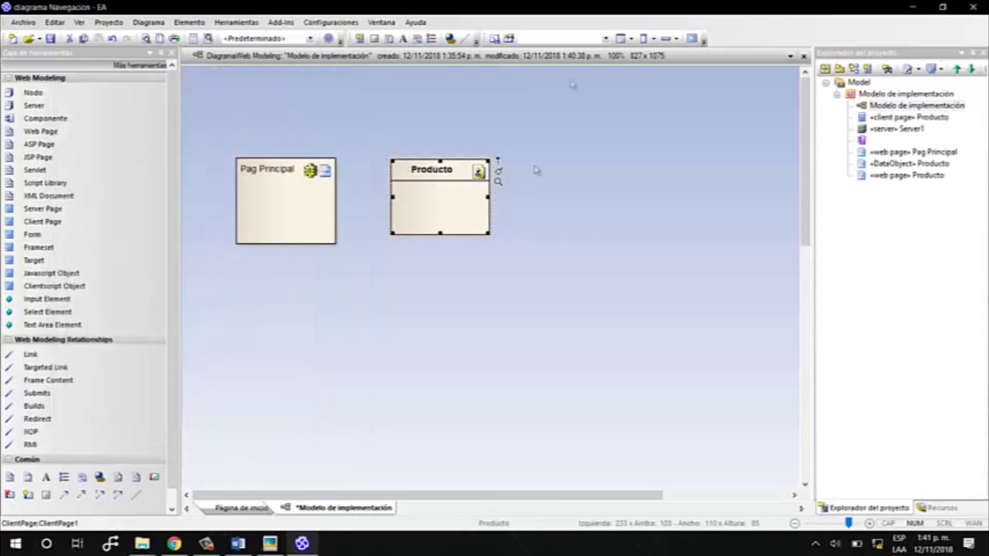
{"action": "left_click_drag", "start_coordinate": [460, 208], "coordinate": [464, 215]}
Step: In the Chrome store, choose size Medium (+$15) for the Eiusmod tempor phone
{"action": "key", "text": "alt+Tab"}
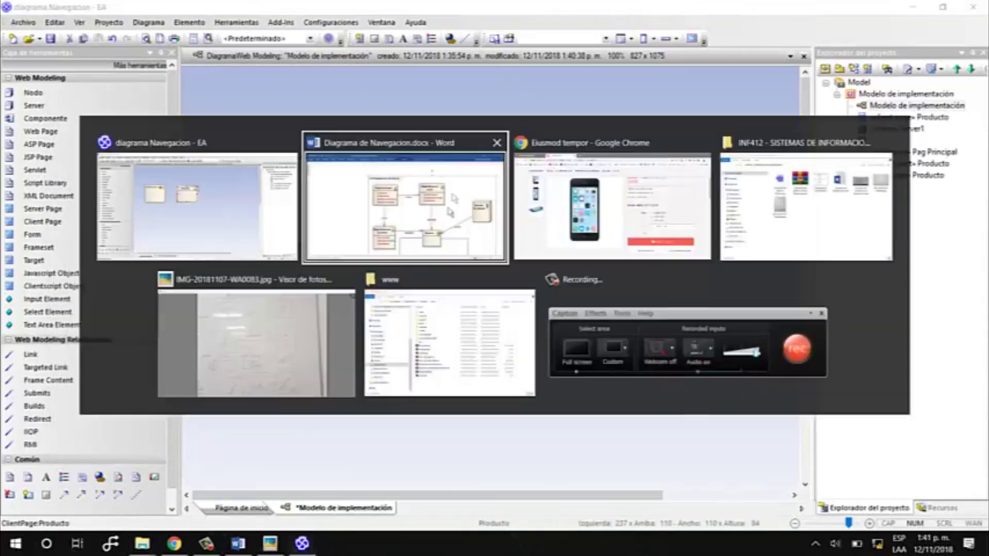
{"action": "key", "text": "alt+Tab"}
{"action": "key", "text": "alt+Tab"}
{"action": "key", "text": "Tab"}
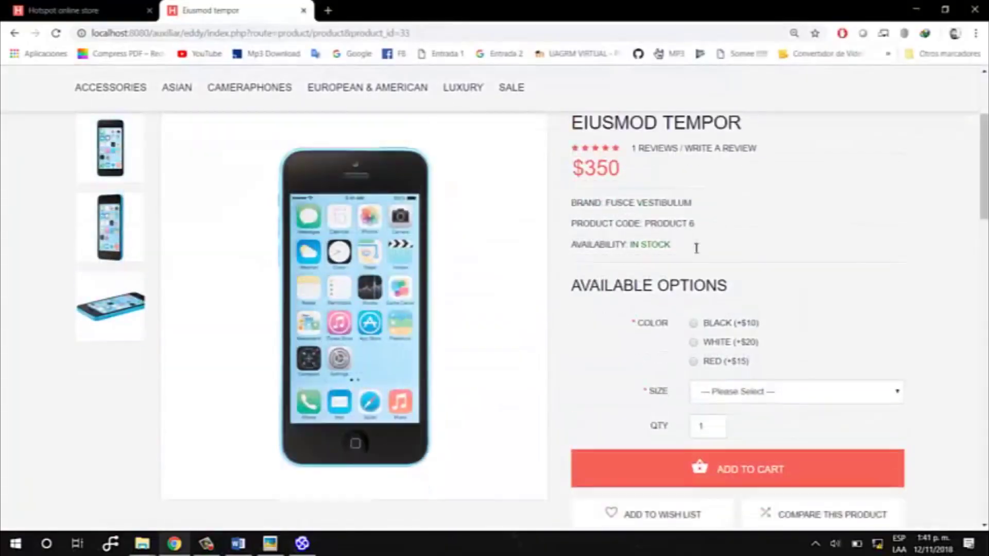
{"action": "scroll", "coordinate": [696, 248], "scroll_direction": "up", "scroll_amount": 2}
{"action": "scroll", "coordinate": [680, 293], "scroll_direction": "down", "scroll_amount": 3}
{"action": "left_click", "coordinate": [748, 365]}
{"action": "left_click", "coordinate": [742, 430]}
Step: Set the phone's quantity to 2, then return to the diagram with Pag Principal selected
{"action": "scroll", "coordinate": [722, 360], "scroll_direction": "down", "scroll_amount": 2}
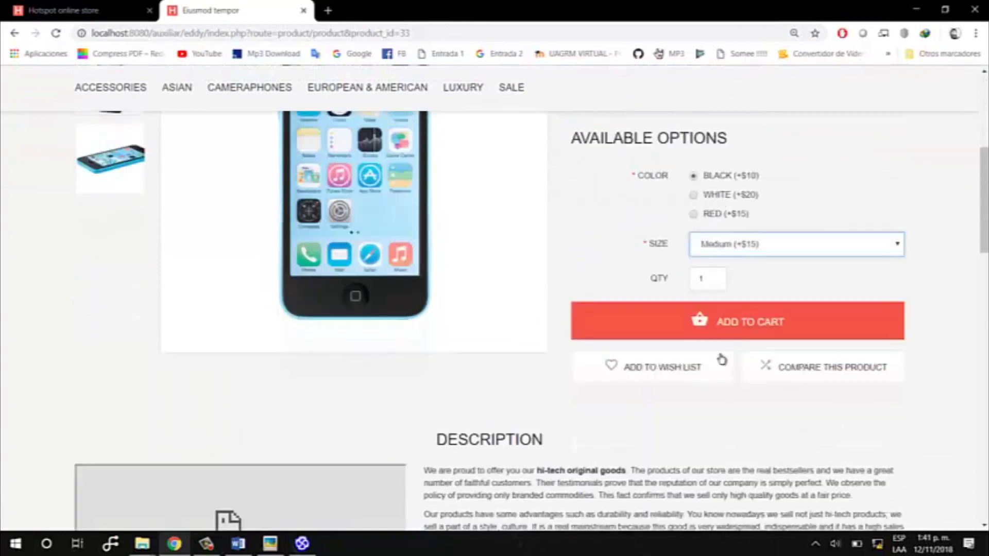
{"action": "double_click", "coordinate": [714, 278]}
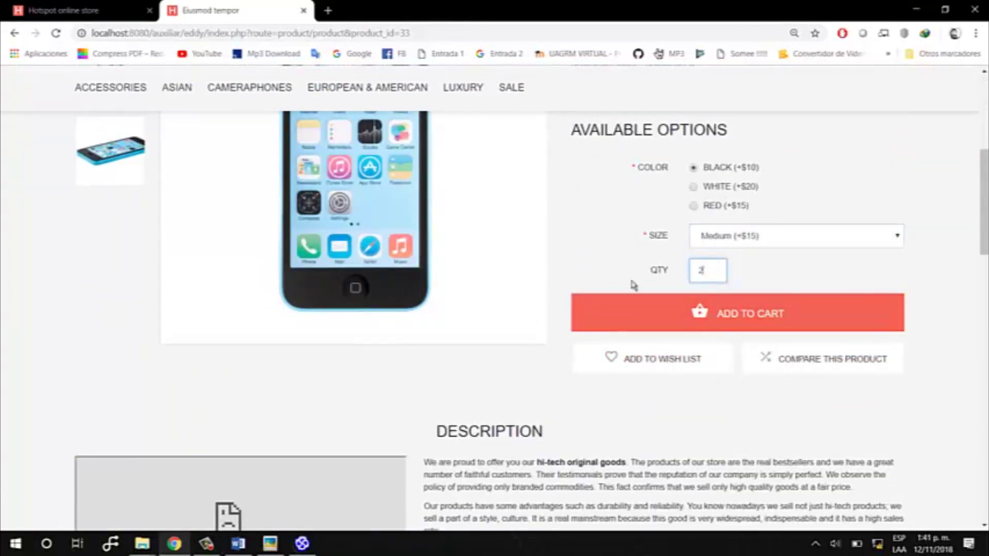
{"action": "left_click", "coordinate": [741, 302]}
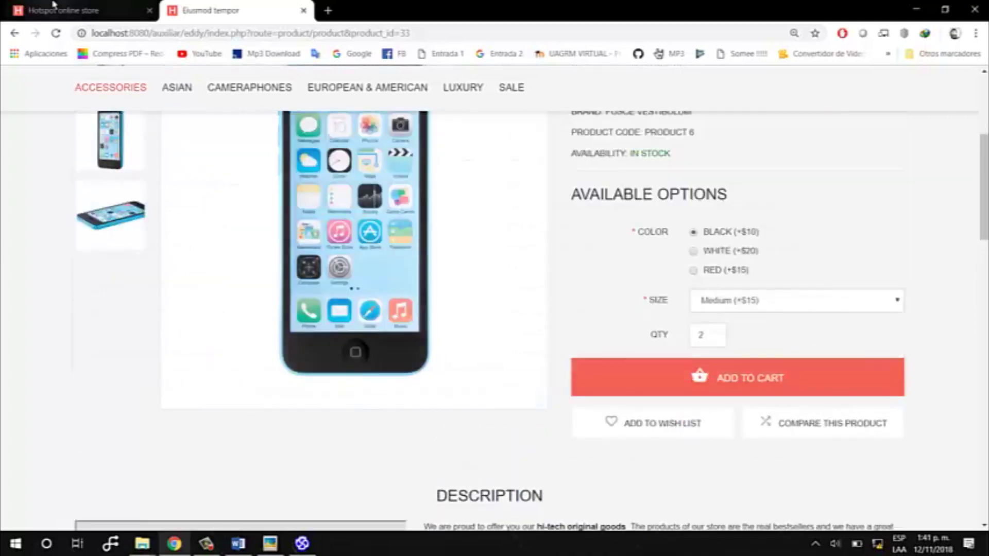
{"action": "left_click", "coordinate": [62, 10]}
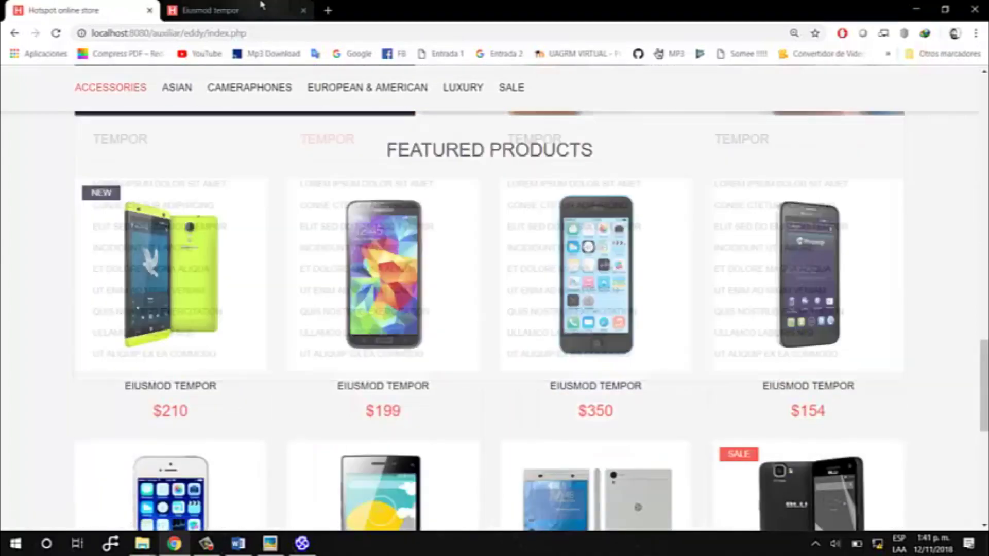
{"action": "left_click", "coordinate": [275, 10]}
{"action": "key", "text": "alt+Tab"}
{"action": "left_click", "coordinate": [278, 201]}
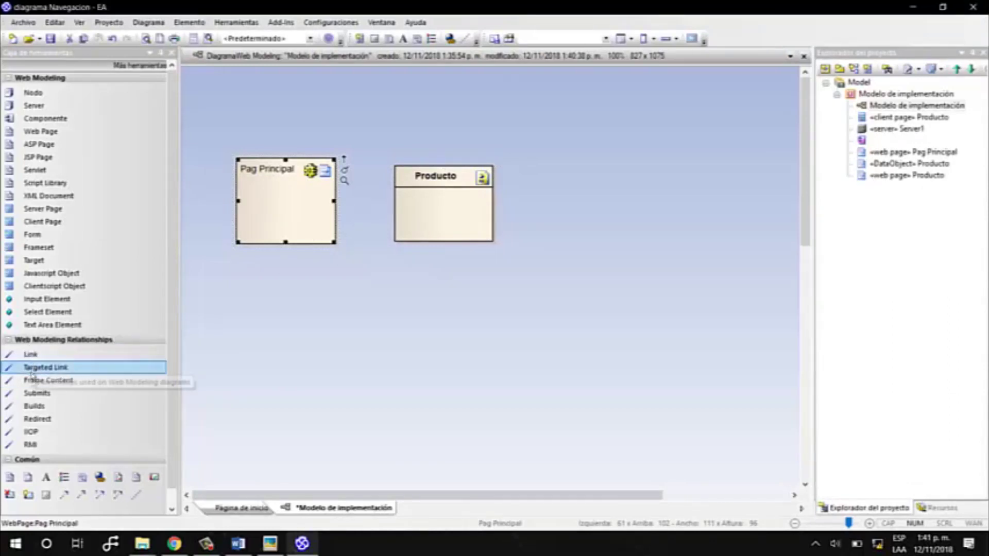
Step: Draw a «submits» connector from Pag Principal to Producto and straighten it slightly
{"action": "left_click_drag", "start_coordinate": [245, 5], "coordinate": [324, 7]}
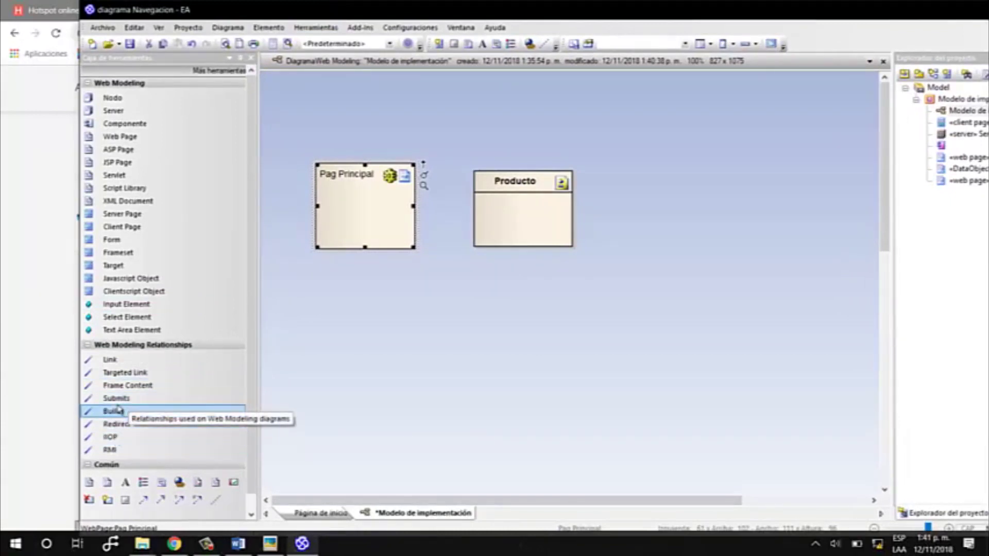
{"action": "left_click", "coordinate": [116, 398]}
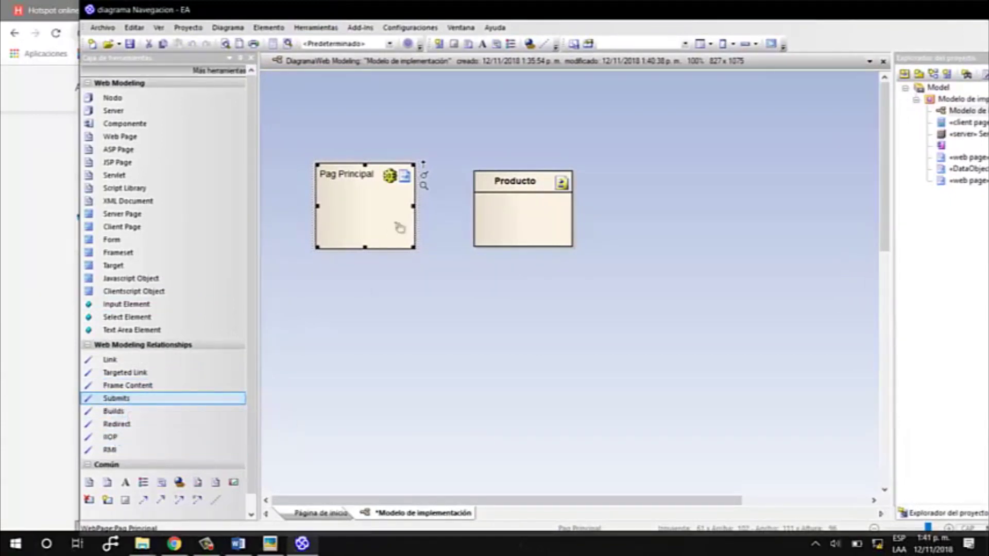
{"action": "left_click_drag", "start_coordinate": [499, 221], "coordinate": [535, 230]}
{"action": "left_click", "coordinate": [486, 276]}
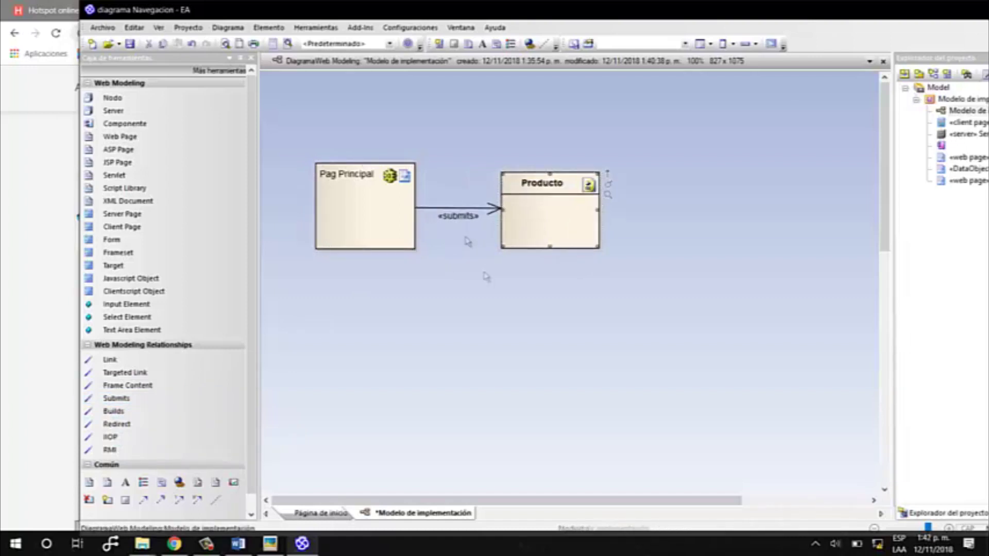
{"action": "left_click_drag", "start_coordinate": [467, 217], "coordinate": [469, 213]}
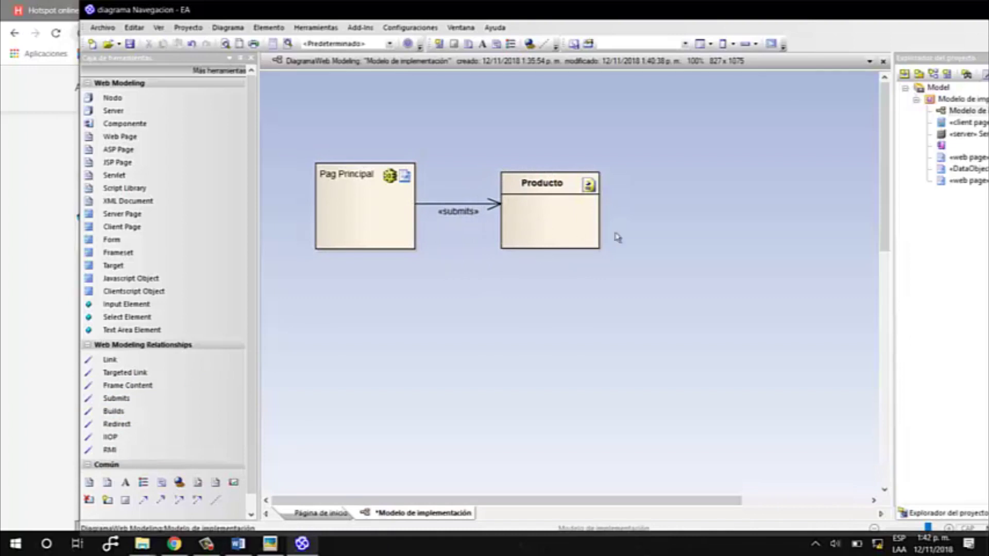
{"action": "left_click", "coordinate": [597, 221]}
{"action": "key", "text": "alt+Tab"}
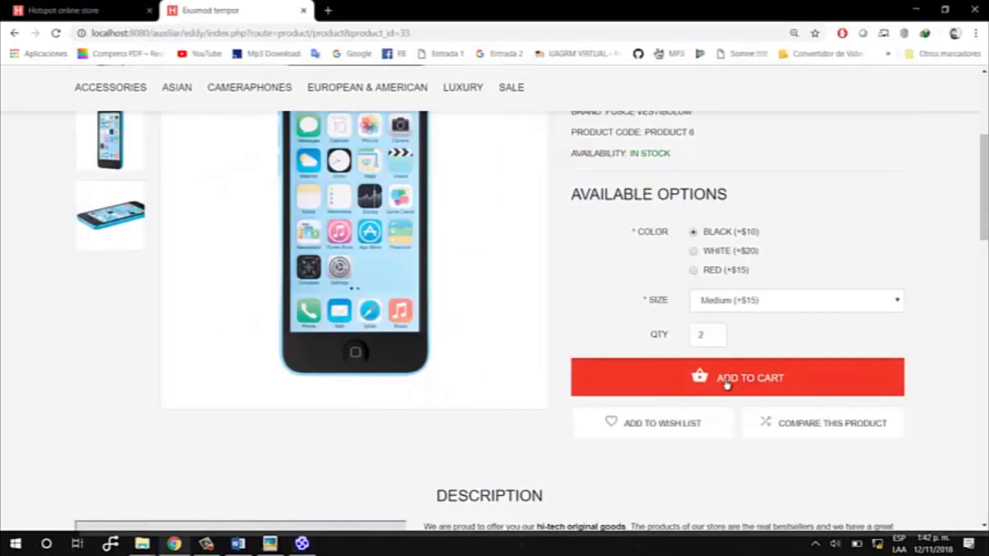
Step: Add the Eiusmod tempor phones to the cart so the badge shows 2, then go back
{"action": "left_click", "coordinate": [726, 383]}
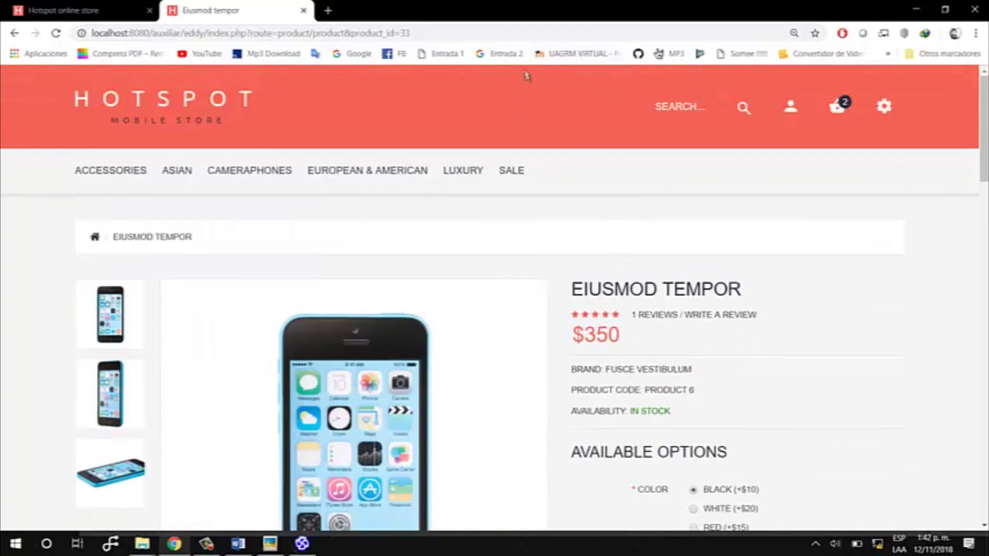
{"action": "key", "text": "alt+Tab"}
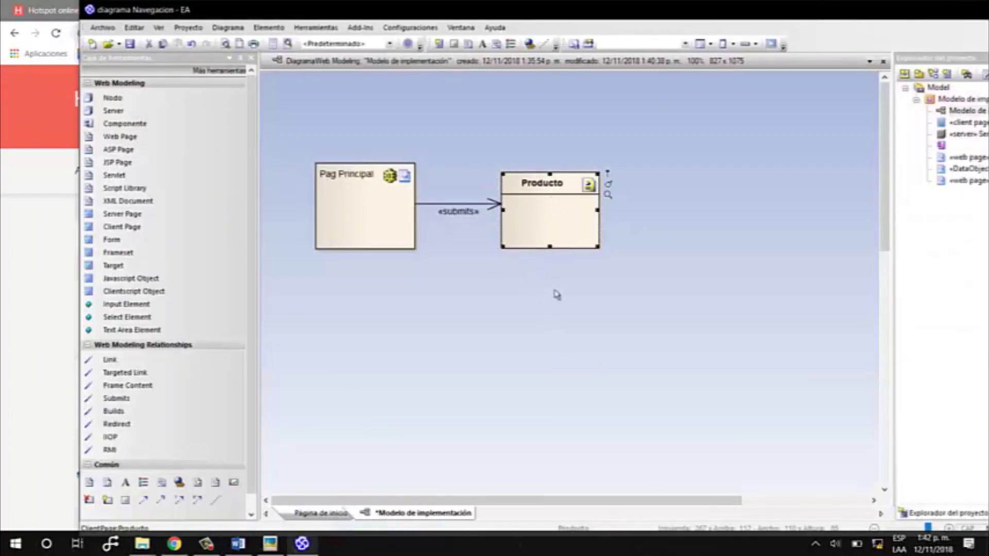
Step: Add a server page named AddCarrito directly below Producto
{"action": "left_click", "coordinate": [401, 415]}
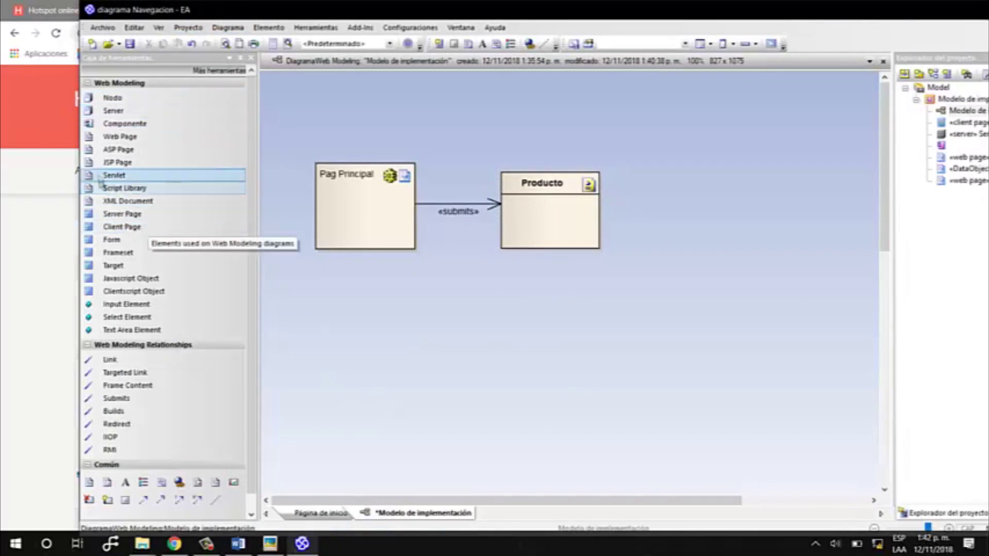
{"action": "left_click_drag", "start_coordinate": [407, 206], "coordinate": [404, 205]}
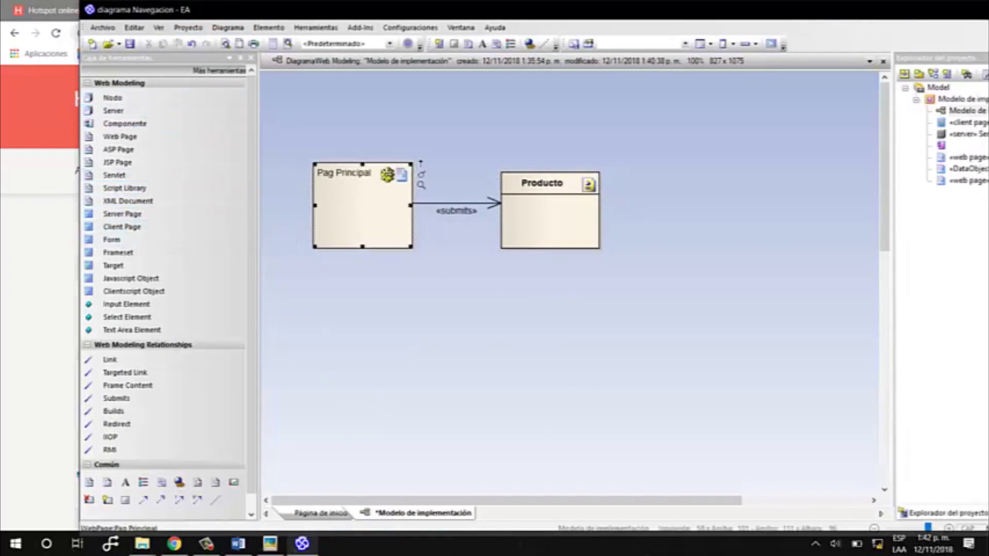
{"action": "key", "text": "alt+Tab"}
{"action": "key", "text": "alt+Tab"}
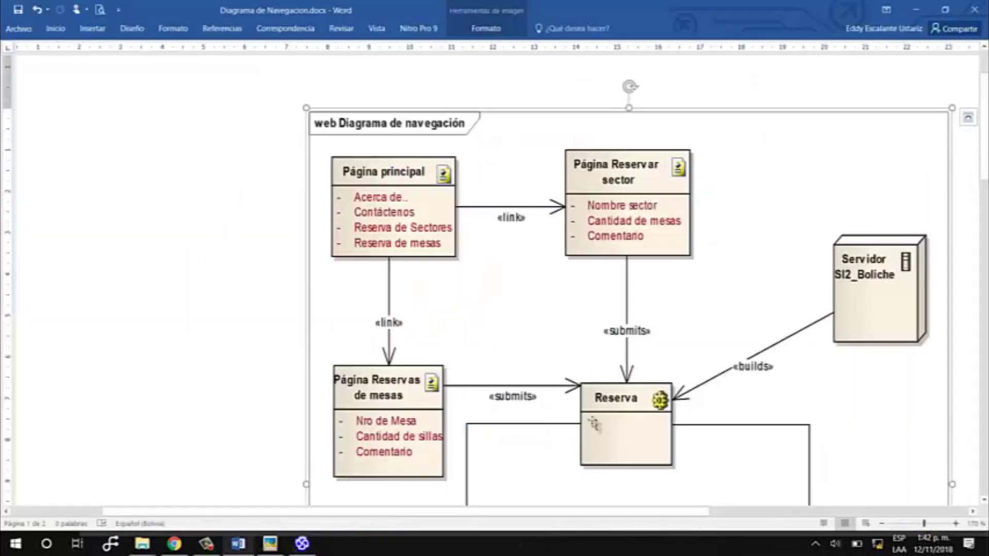
{"action": "key", "text": "alt+Tab"}
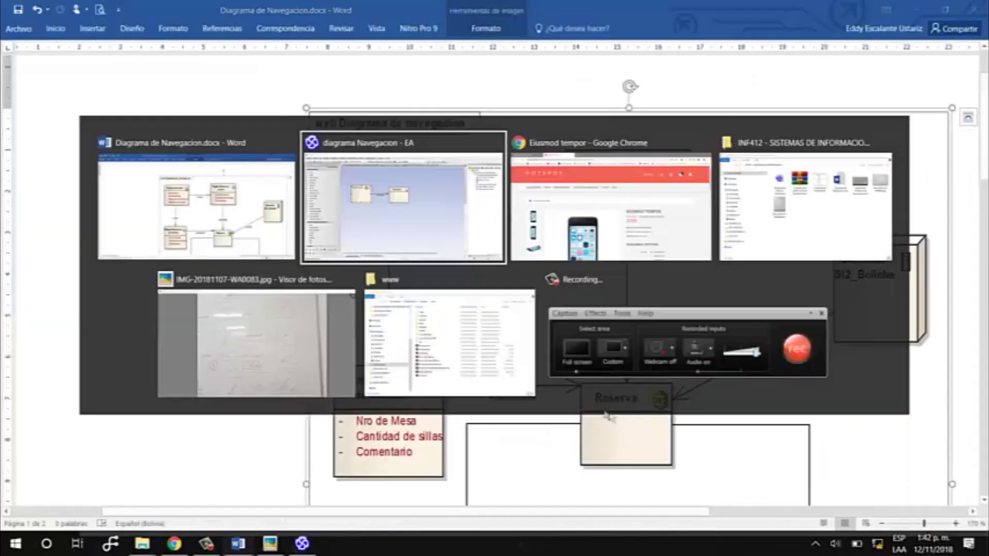
{"action": "left_click", "coordinate": [112, 219]}
{"action": "left_click", "coordinate": [535, 329]}
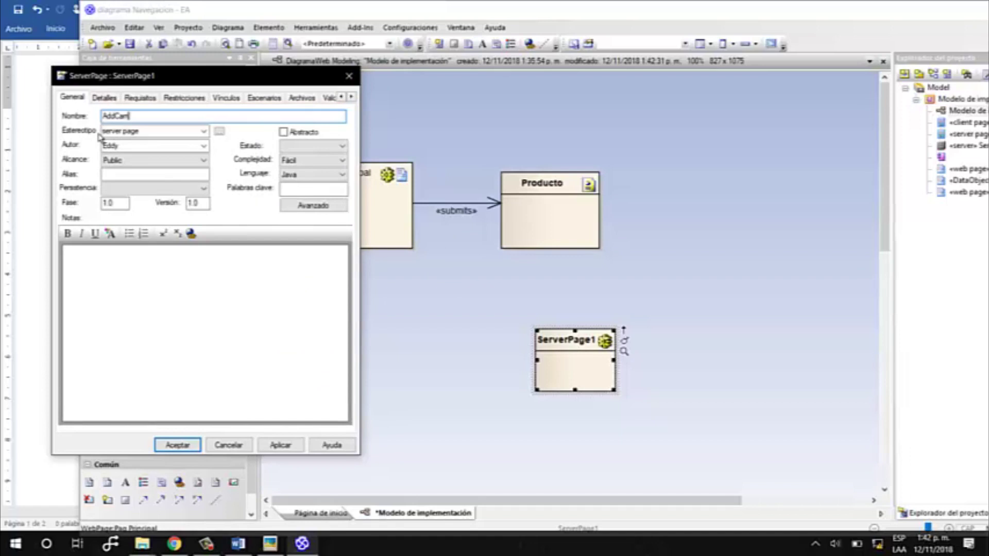
{"action": "key", "text": "Return"}
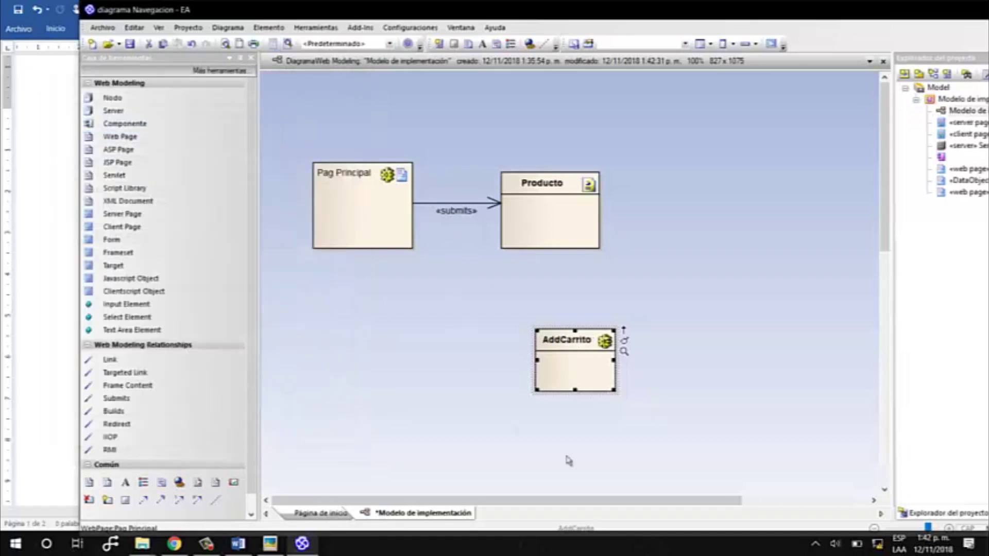
{"action": "left_click_drag", "start_coordinate": [570, 388], "coordinate": [547, 384]}
{"action": "left_click", "coordinate": [509, 303]}
Step: Draw a «submits» connector from Producto to AddCarrito
{"action": "left_click", "coordinate": [117, 398]}
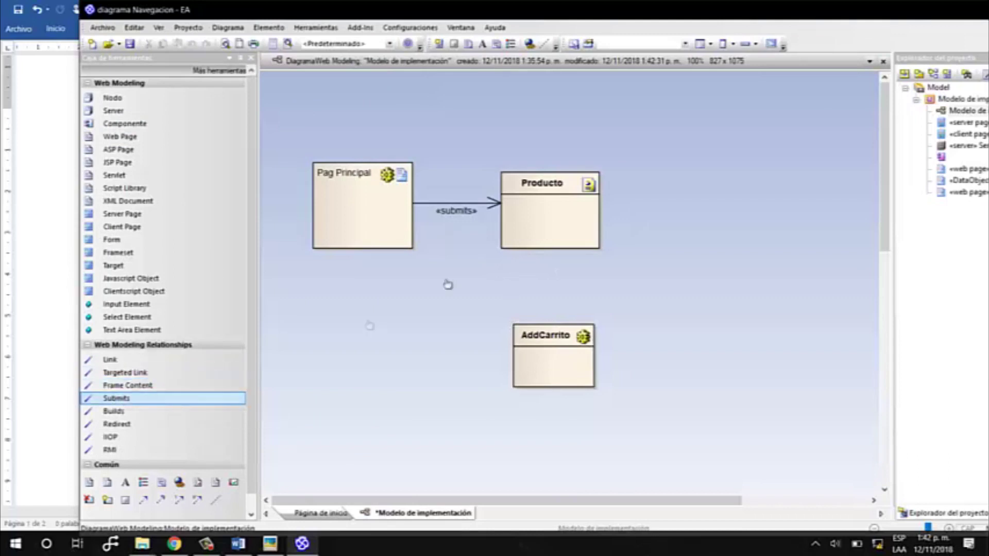
{"action": "left_click_drag", "start_coordinate": [536, 272], "coordinate": [540, 340]}
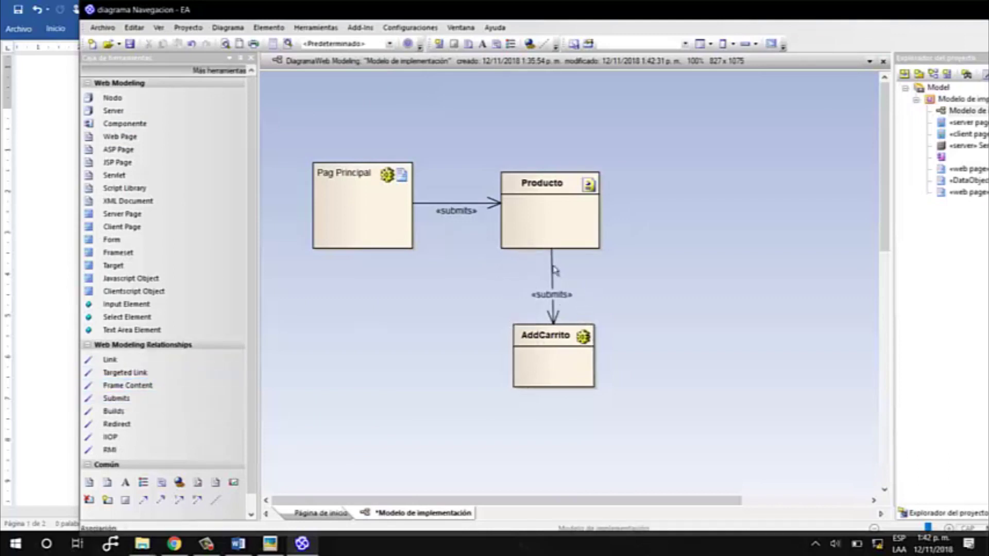
{"action": "left_click", "coordinate": [553, 271]}
{"action": "key", "text": "alt+Tab"}
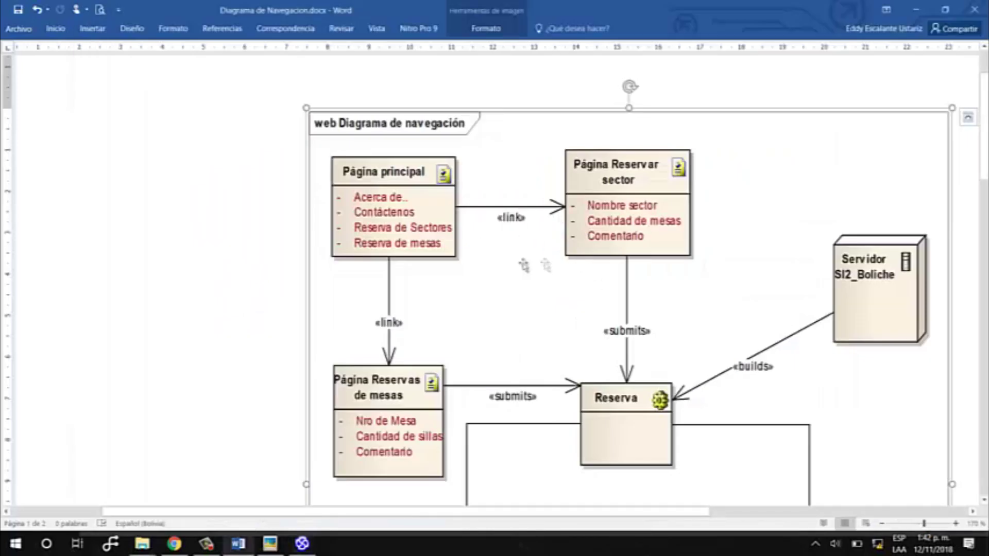
Step: Go to the store's home tab and scroll down to the $360 white Eiusmod Tempor phone
{"action": "key", "text": "alt+Tab"}
{"action": "key", "text": "Tab"}
{"action": "scroll", "coordinate": [754, 273], "scroll_direction": "down", "scroll_amount": 5}
{"action": "scroll", "coordinate": [753, 273], "scroll_direction": "up", "scroll_amount": 5}
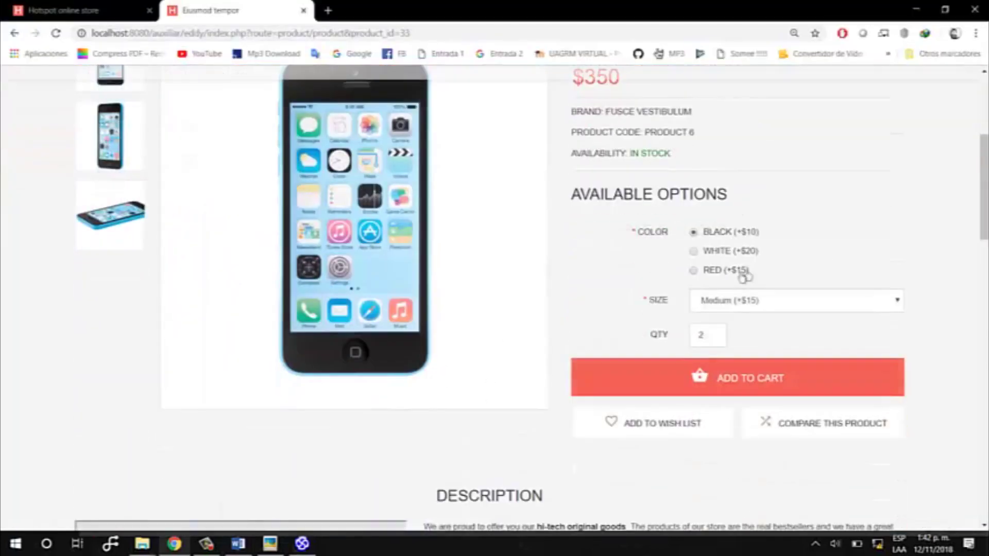
{"action": "left_click", "coordinate": [62, 10]}
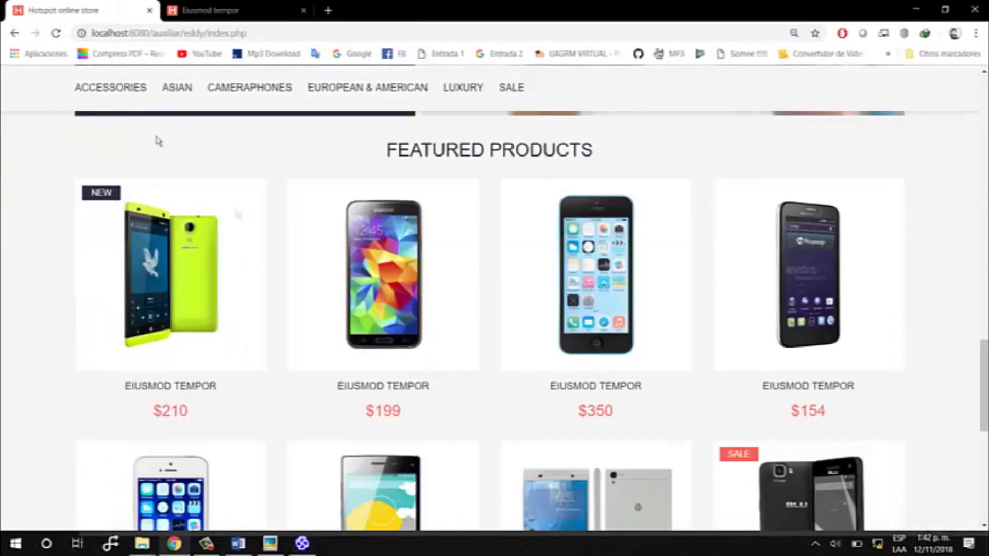
{"action": "scroll", "coordinate": [180, 428], "scroll_direction": "down", "scroll_amount": 3}
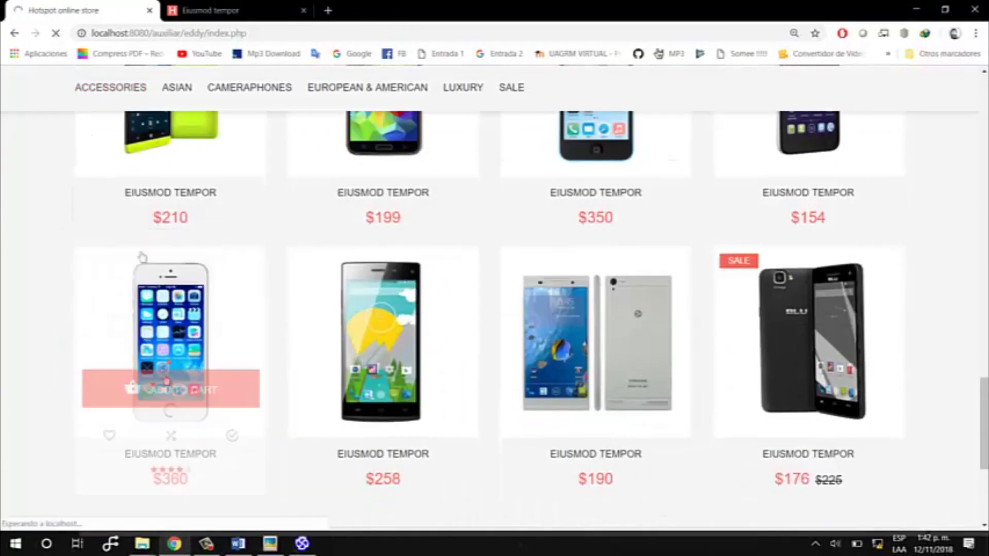
{"action": "scroll", "coordinate": [175, 290], "scroll_direction": "down", "scroll_amount": 2}
{"action": "scroll", "coordinate": [206, 335], "scroll_direction": "down", "scroll_amount": 2}
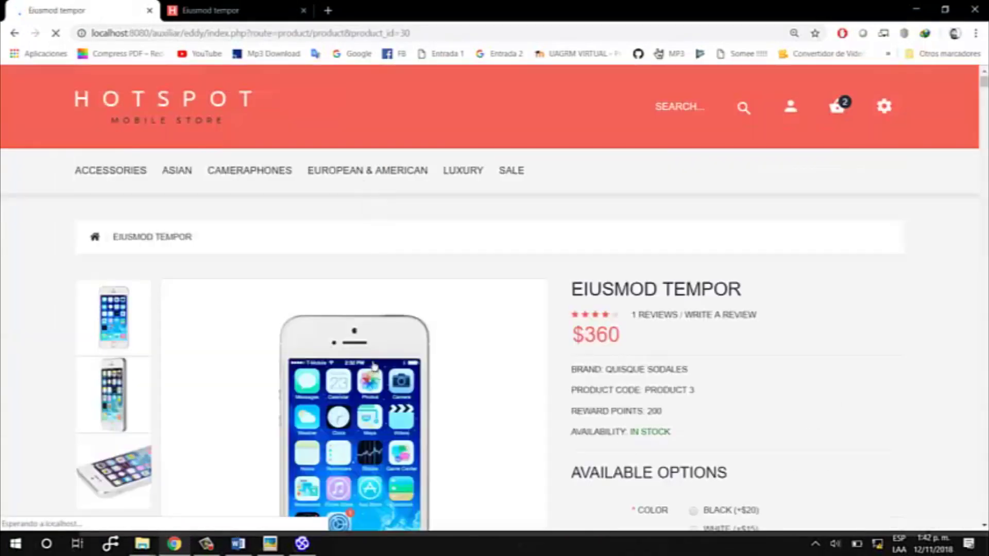
{"action": "scroll", "coordinate": [647, 288], "scroll_direction": "down", "scroll_amount": 5}
{"action": "scroll", "coordinate": [670, 286], "scroll_direction": "down", "scroll_amount": 1}
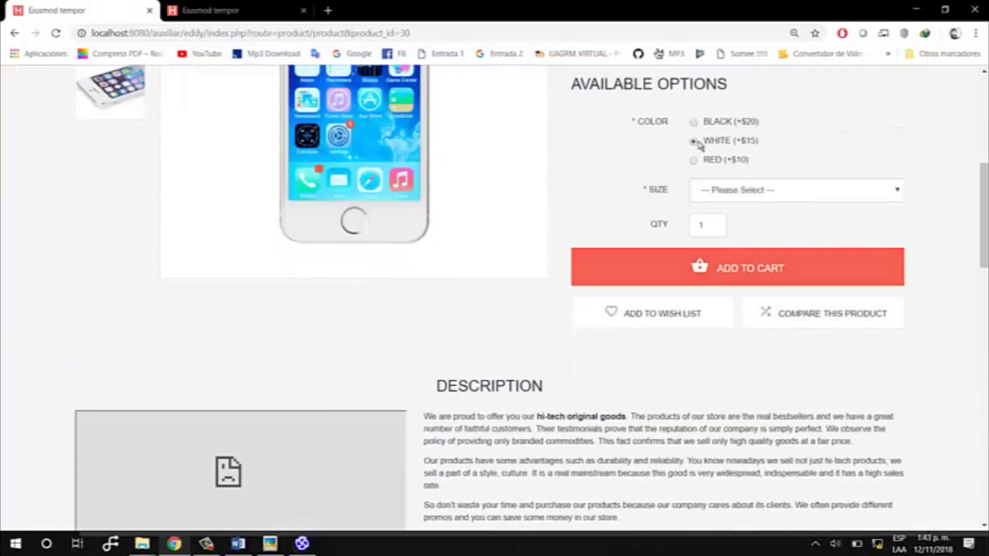
Step: Choose size Small (+$10), set quantity 12, and add the phone to the cart
{"action": "left_click", "coordinate": [718, 191]}
{"action": "left_click", "coordinate": [716, 230]}
{"action": "left_click", "coordinate": [711, 229]}
{"action": "type", "text": "2"}
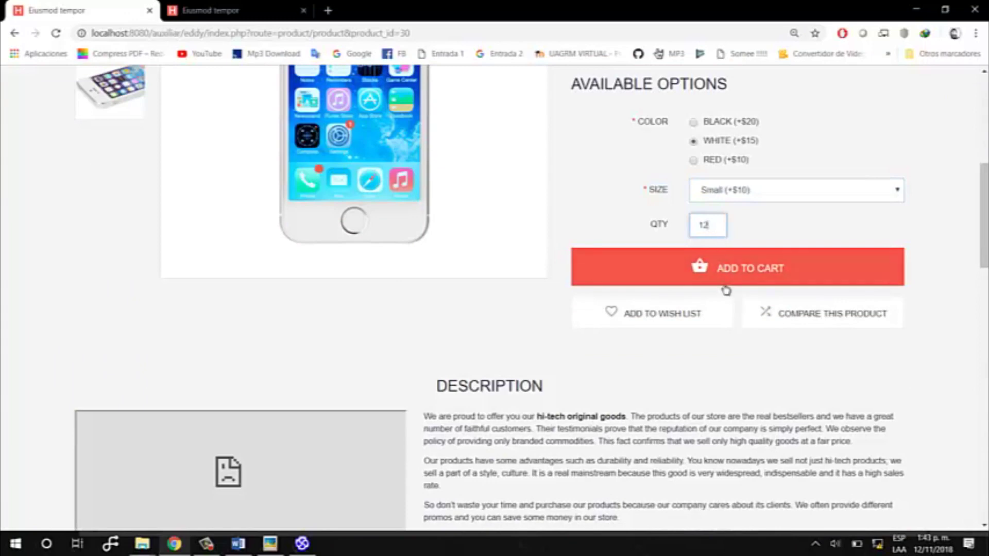
{"action": "left_click", "coordinate": [733, 264]}
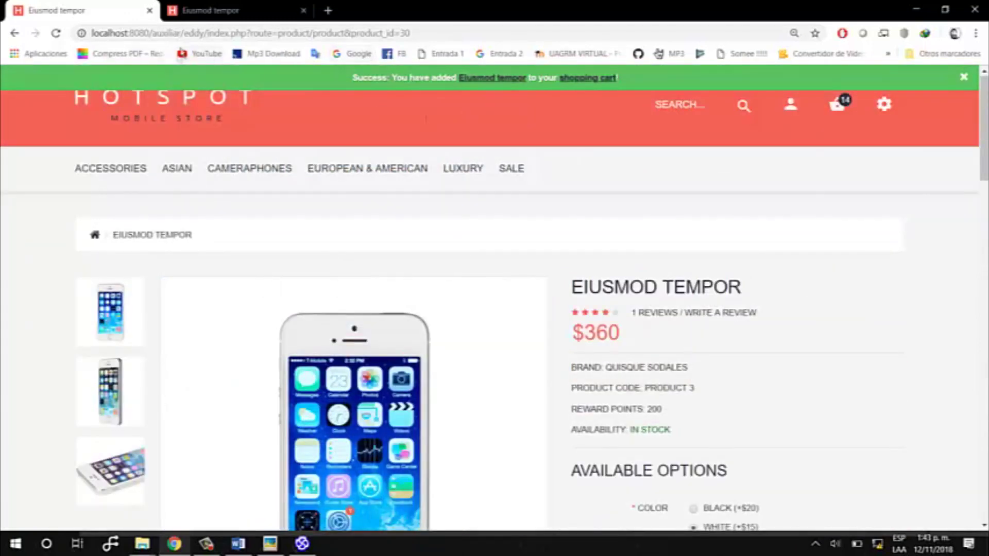
{"action": "left_click_drag", "start_coordinate": [208, 33], "coordinate": [562, 37]}
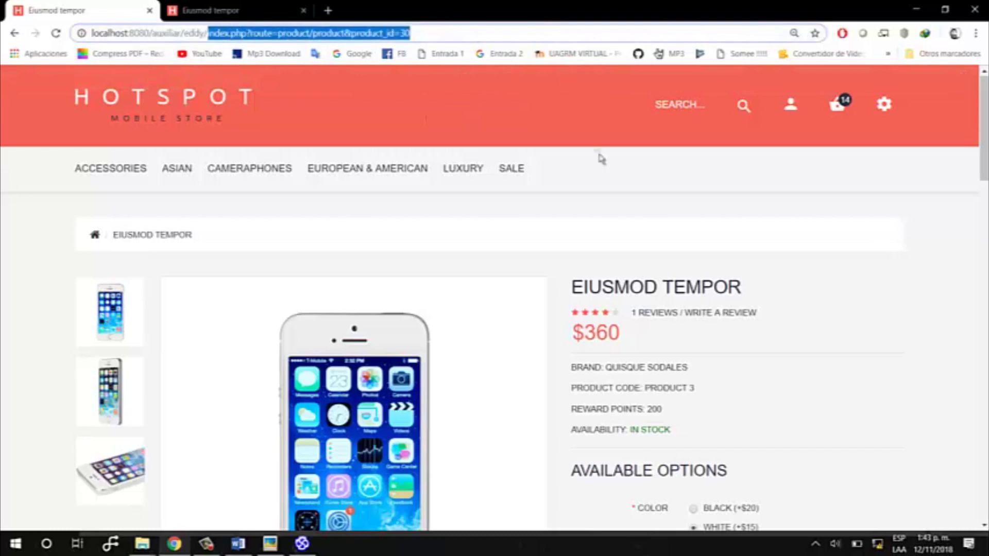
Step: Trim the first tab's address to index.php and reload the store home page
{"action": "left_click", "coordinate": [632, 181]}
{"action": "left_click", "coordinate": [242, 11]}
{"action": "left_click", "coordinate": [155, 15]}
{"action": "left_click_drag", "start_coordinate": [244, 34], "coordinate": [640, 34]}
{"action": "key", "text": "BackSpace"}
{"action": "type", "text": "p"}
{"action": "key", "text": "Return"}
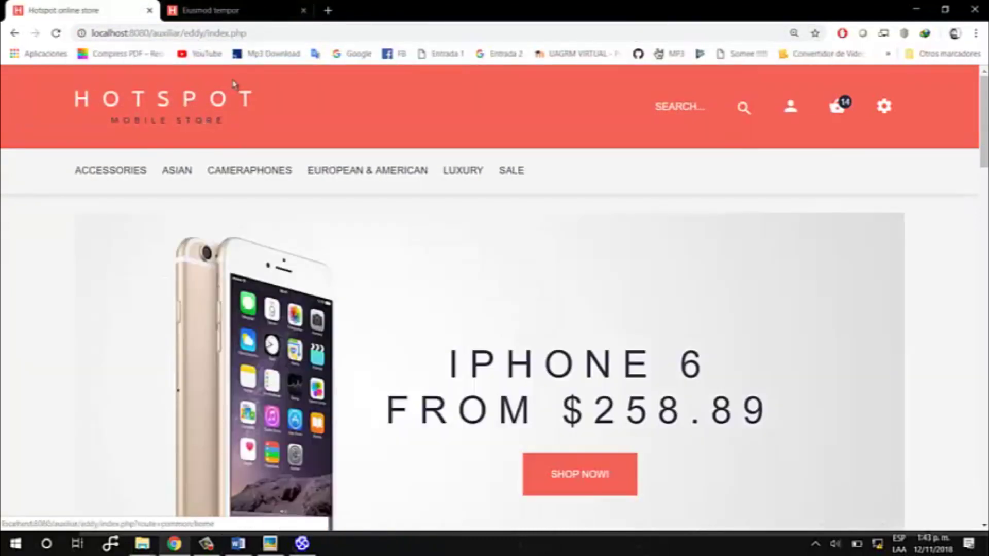
Step: Open the full Shopping Cart page from the cart summary in both tabs
{"action": "left_click", "coordinate": [263, 7]}
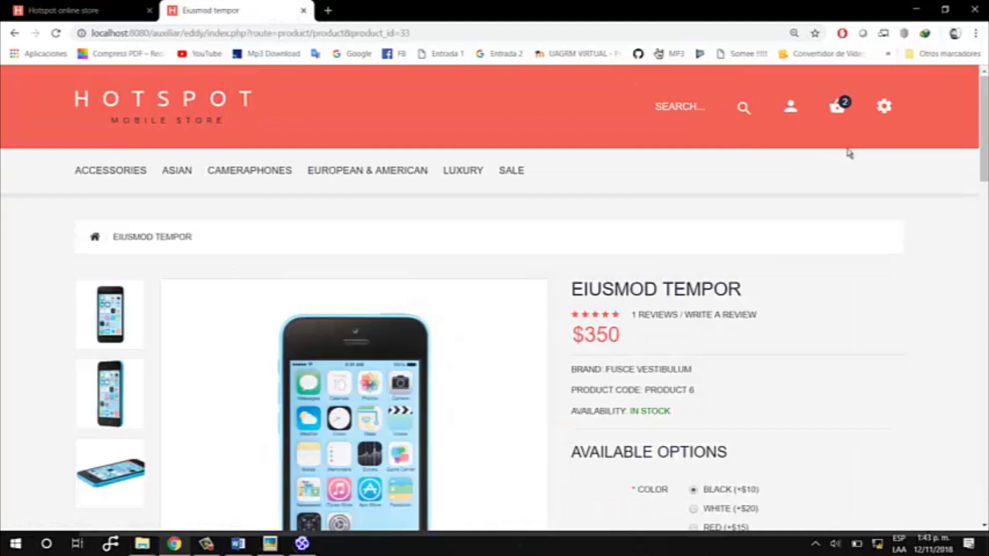
{"action": "left_click", "coordinate": [840, 110]}
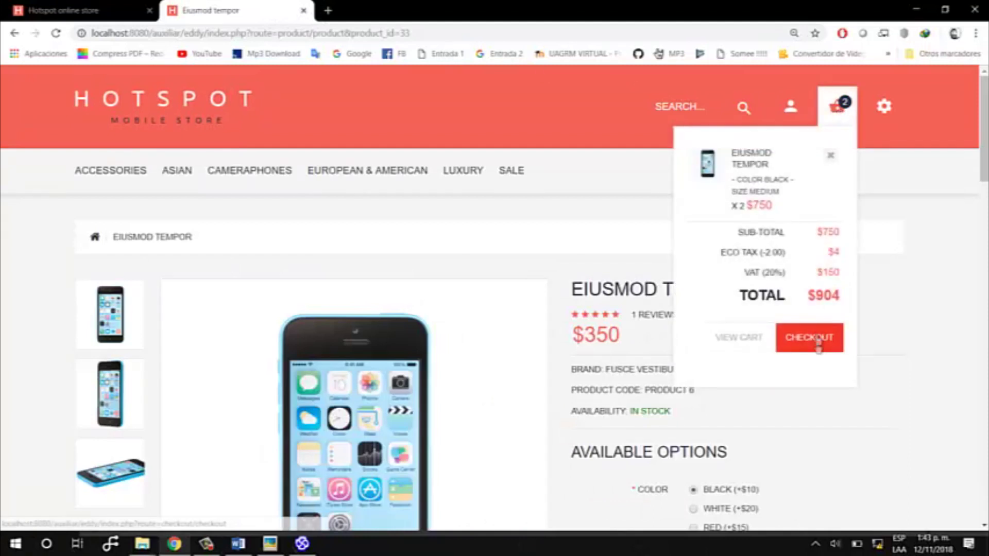
{"action": "left_click", "coordinate": [736, 342]}
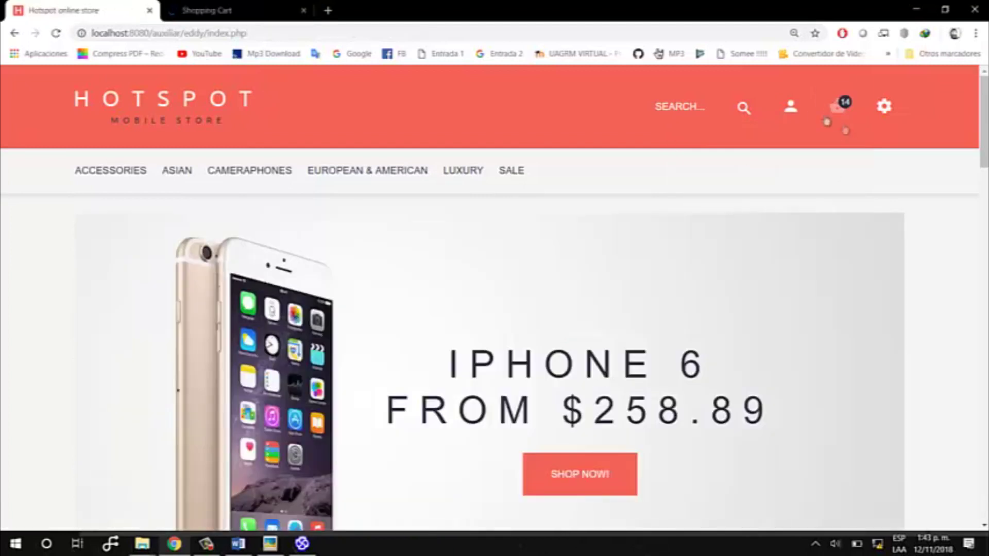
{"action": "left_click", "coordinate": [837, 107]}
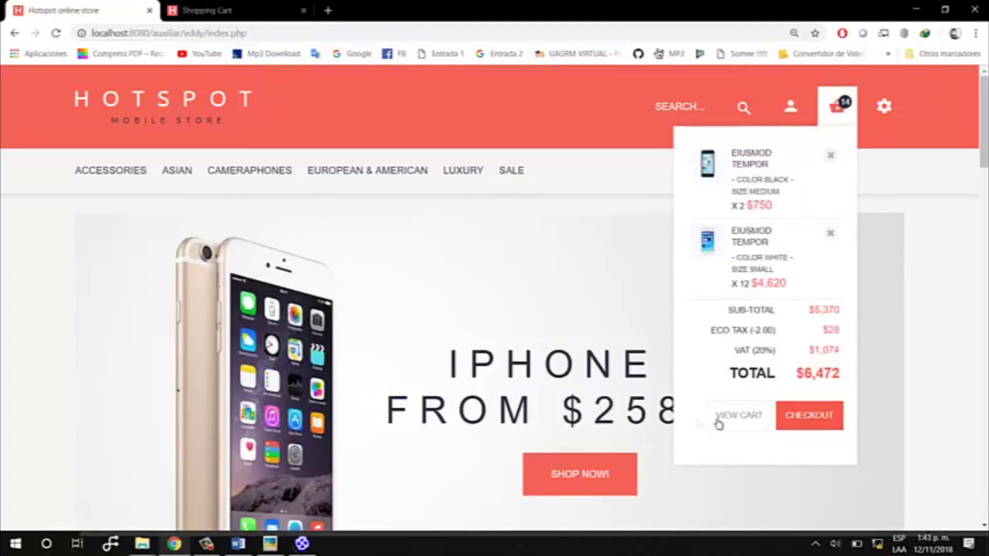
{"action": "left_click", "coordinate": [746, 418]}
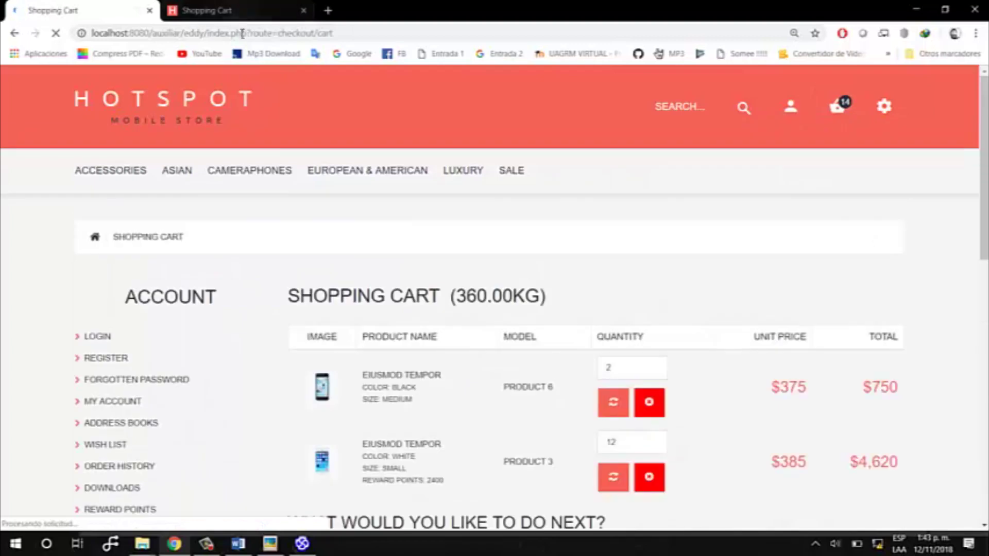
Step: Review both cart tabs listing 2 black and 12 white phones, then return to the diagram
{"action": "left_click", "coordinate": [199, 11]}
{"action": "scroll", "coordinate": [545, 269], "scroll_direction": "down", "scroll_amount": 8}
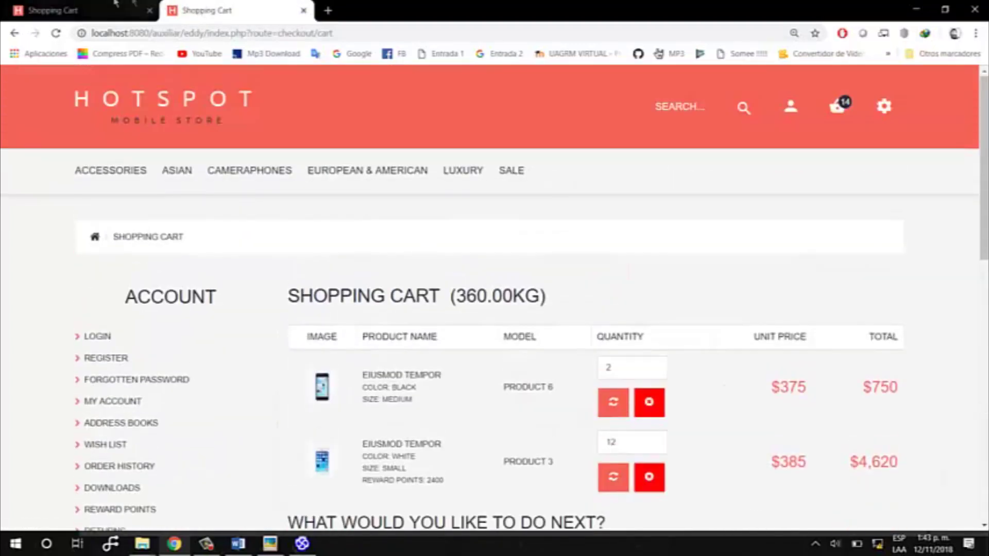
{"action": "left_click", "coordinate": [116, 5]}
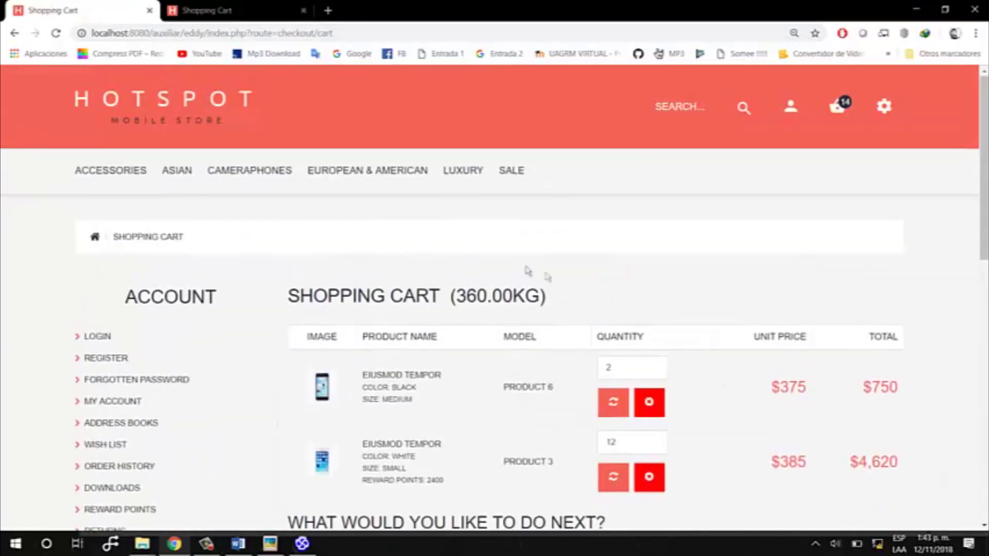
{"action": "scroll", "coordinate": [566, 278], "scroll_direction": "down", "scroll_amount": 7}
{"action": "scroll", "coordinate": [578, 285], "scroll_direction": "up", "scroll_amount": 7}
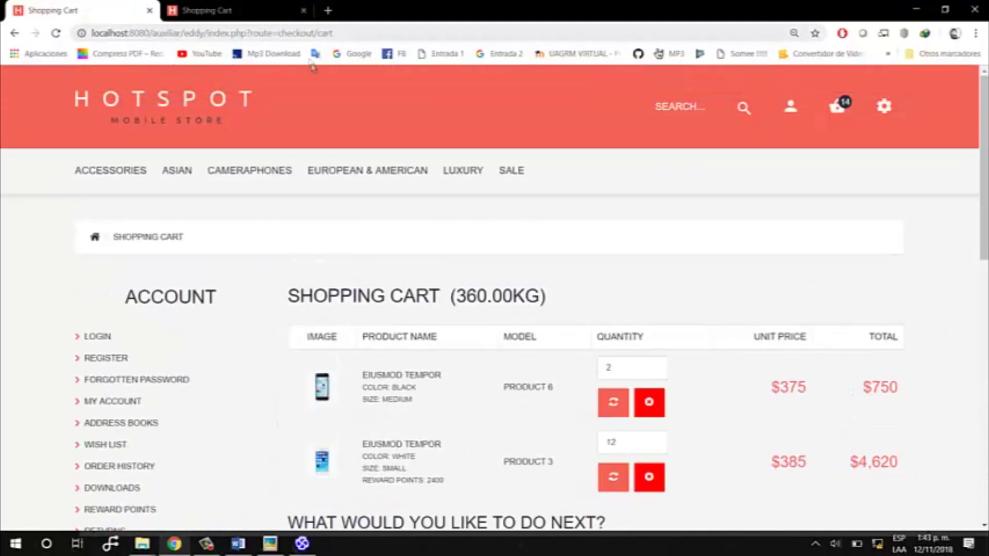
{"action": "key", "text": "alt+Tab"}
{"action": "key", "text": "alt+Tab"}
{"action": "key", "text": "Tab"}
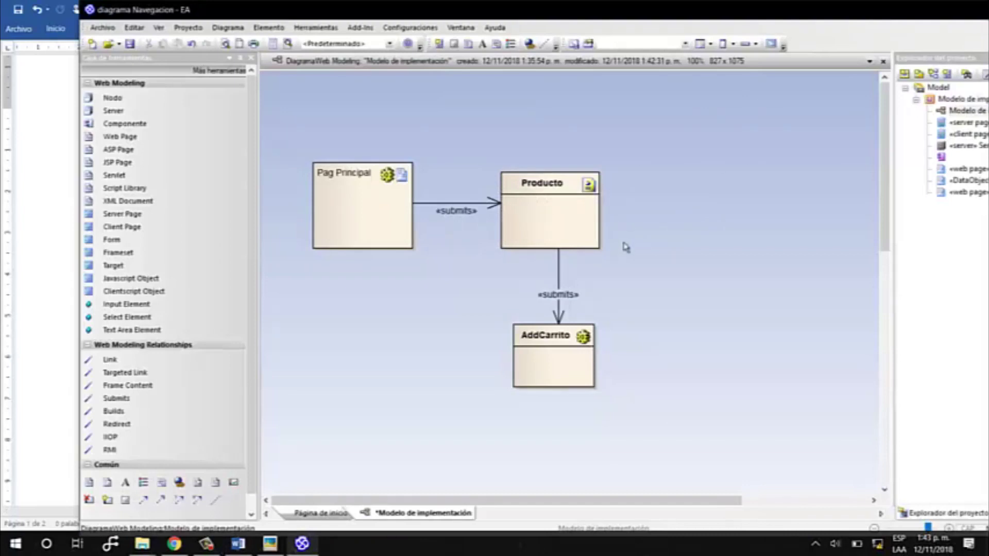
{"action": "left_click", "coordinate": [315, 208]}
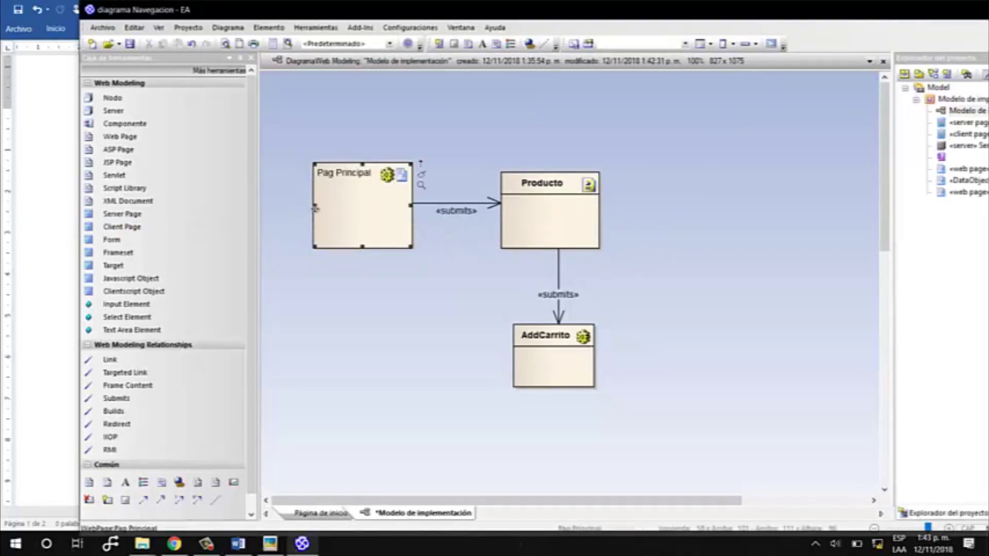
{"action": "left_click", "coordinate": [592, 231]}
{"action": "left_click", "coordinate": [677, 283]}
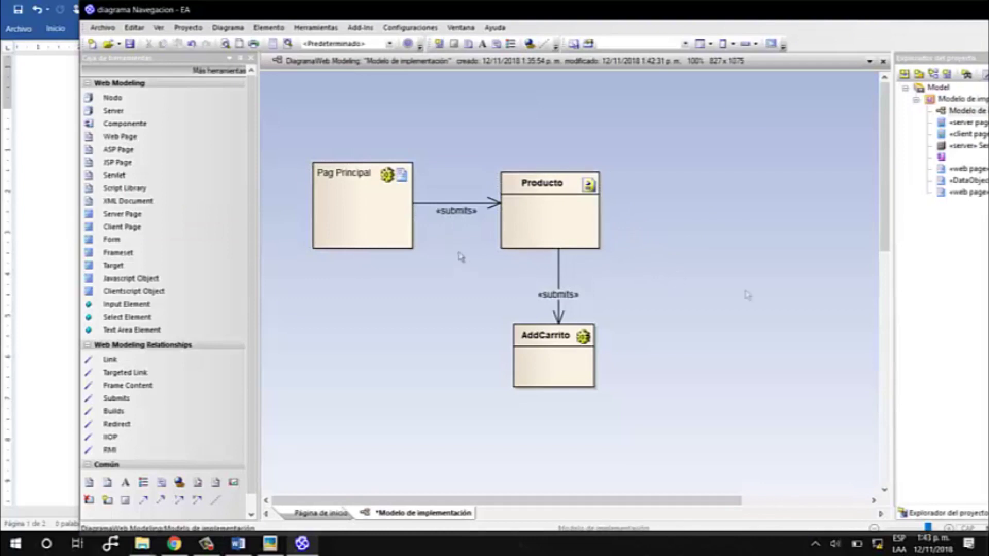
{"action": "key", "text": "alt+Tab"}
{"action": "key", "text": "alt+Tab"}
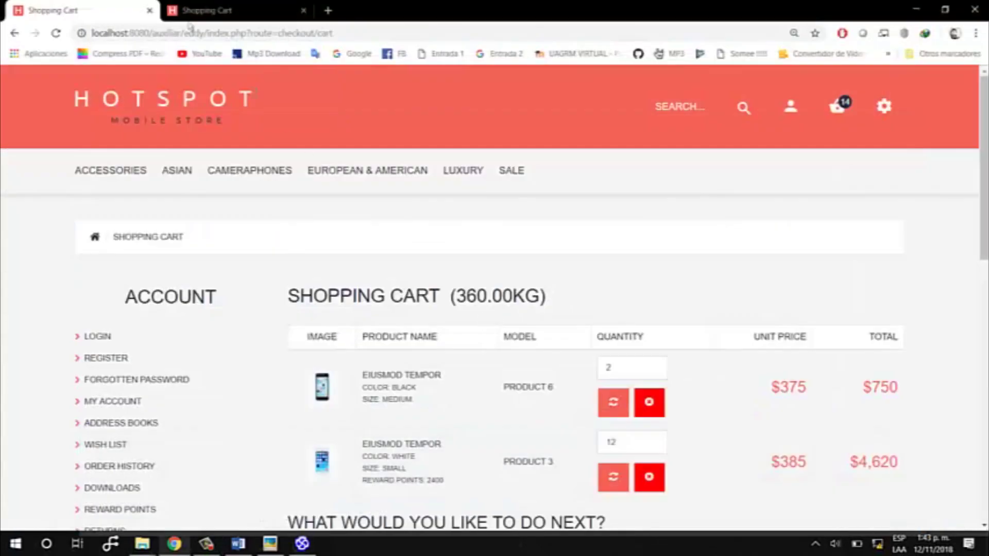
{"action": "left_click", "coordinate": [191, 7]}
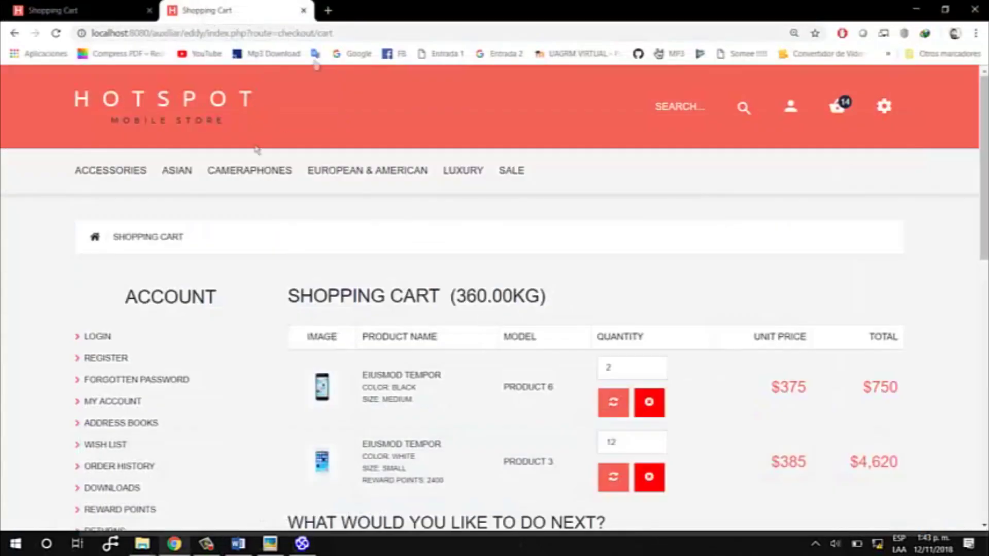
{"action": "mouse_move", "coordinate": [91, 171]}
{"action": "key", "text": "alt+Tab"}
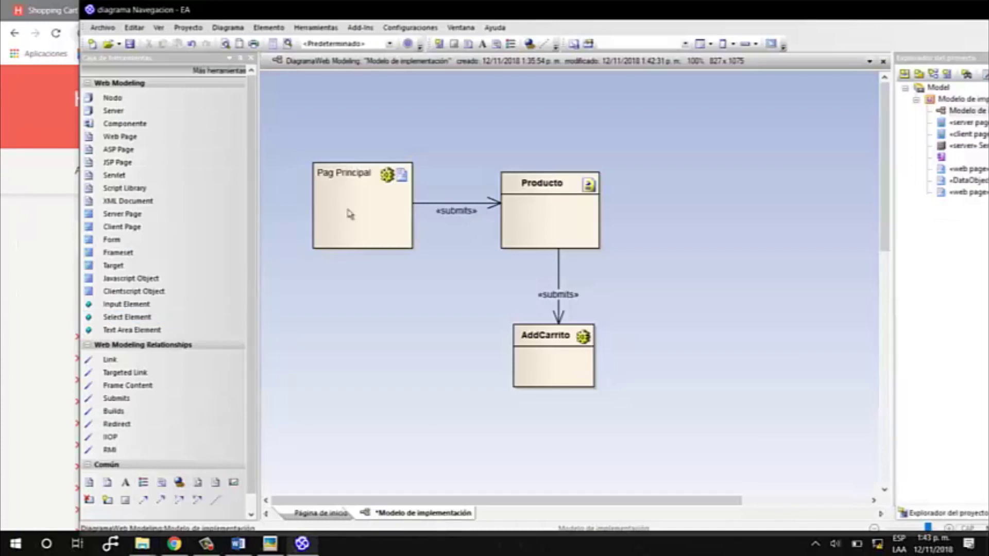
{"action": "left_click", "coordinate": [553, 229]}
{"action": "left_click", "coordinate": [433, 301]}
{"action": "left_click", "coordinate": [112, 113]}
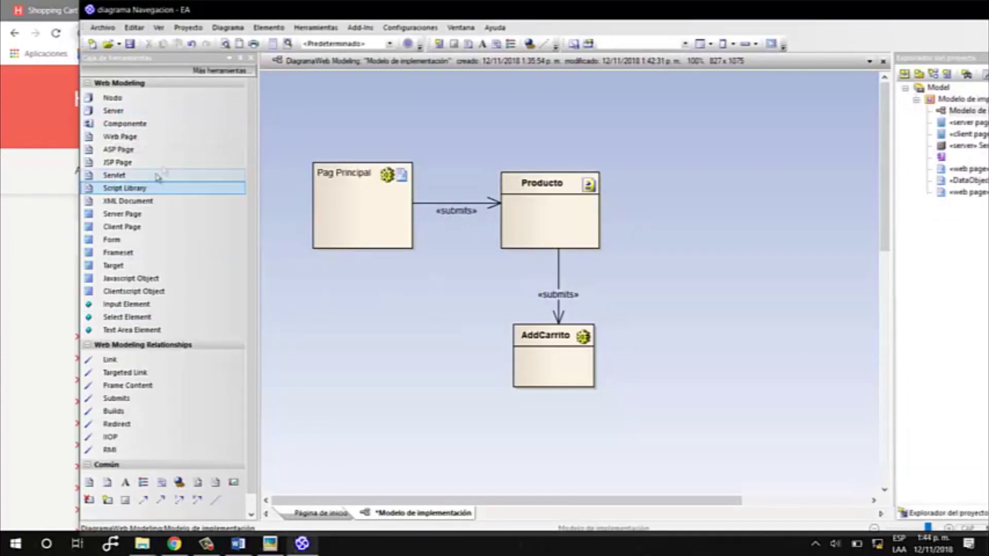
{"action": "key", "text": "alt+Tab"}
{"action": "scroll", "coordinate": [813, 319], "scroll_direction": "down", "scroll_amount": 2}
{"action": "scroll", "coordinate": [815, 318], "scroll_direction": "up", "scroll_amount": 2}
{"action": "scroll", "coordinate": [546, 235], "scroll_direction": "down", "scroll_amount": 3}
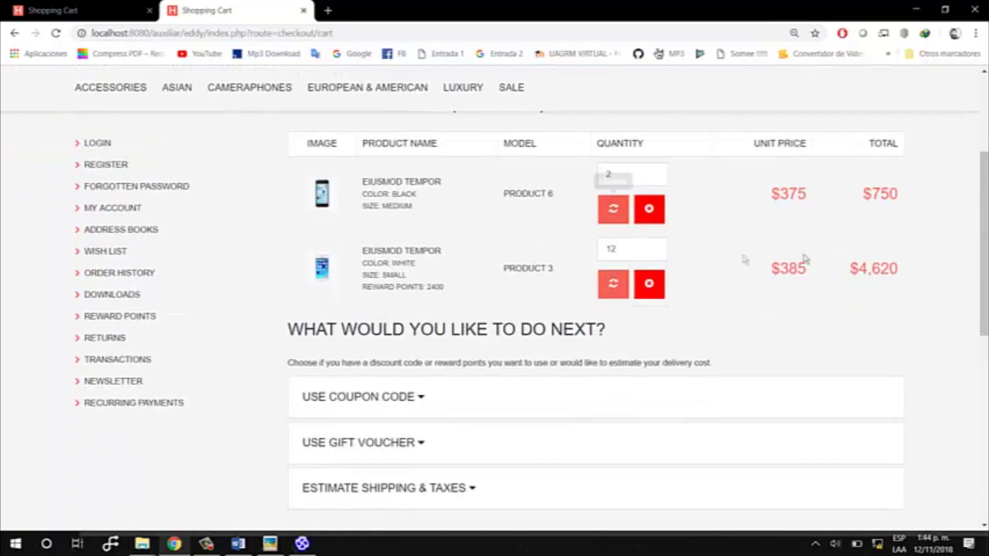
{"action": "scroll", "coordinate": [663, 254], "scroll_direction": "up", "scroll_amount": 3}
{"action": "scroll", "coordinate": [567, 309], "scroll_direction": "down", "scroll_amount": 2}
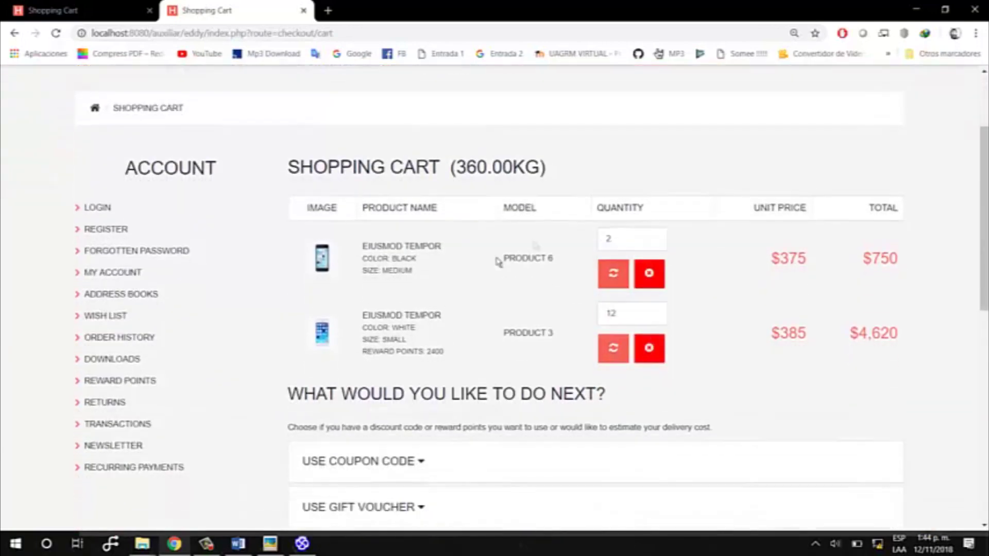
{"action": "left_click", "coordinate": [95, 10]}
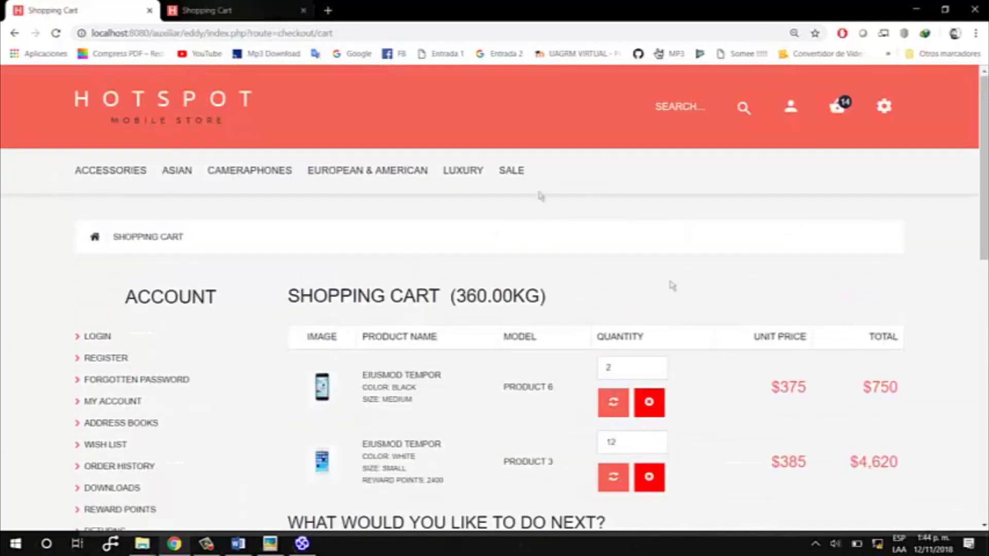
{"action": "left_click", "coordinate": [821, 118]}
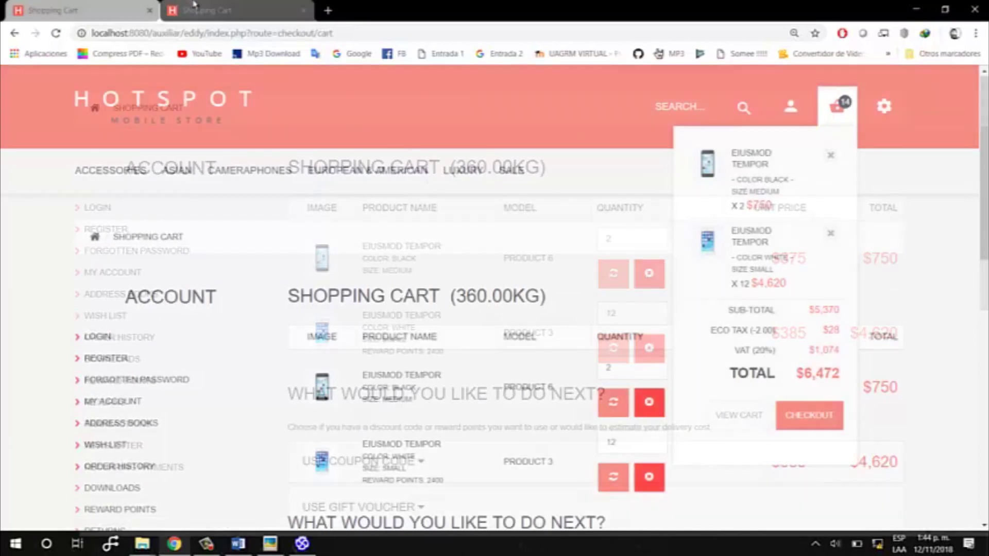
{"action": "left_click", "coordinate": [193, 7]}
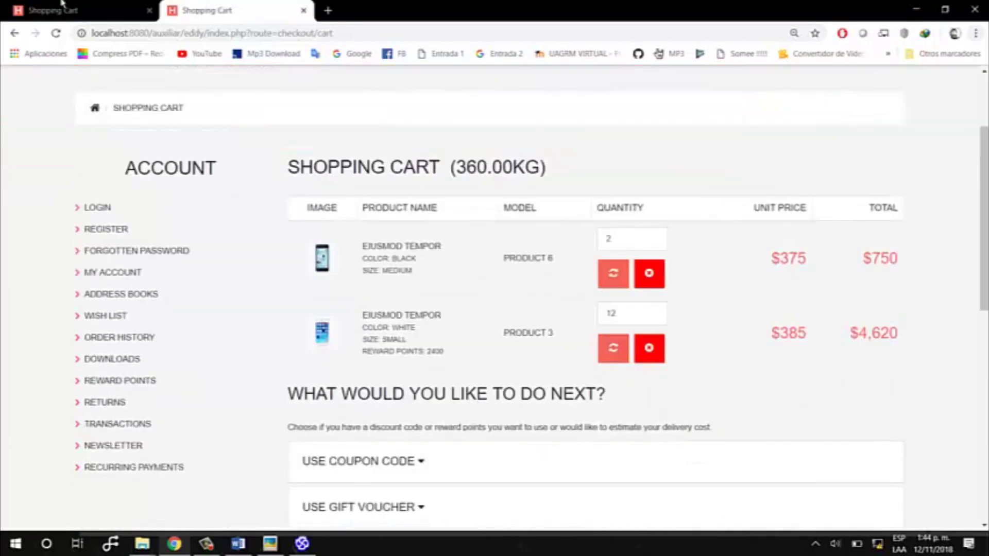
{"action": "left_click", "coordinate": [61, 7]}
{"action": "key", "text": "alt+Tab"}
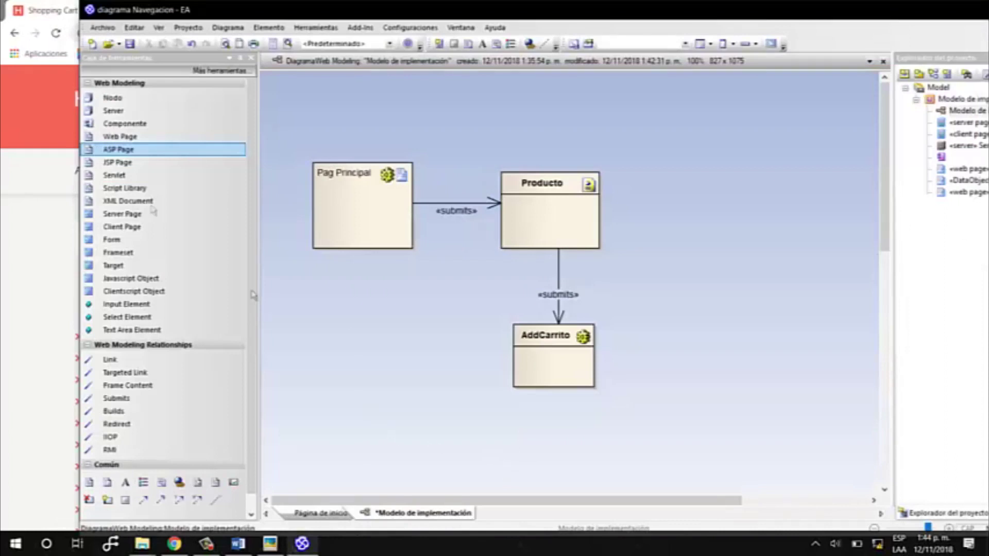
Step: Try placing a client page below Pag Principal, then delete the ClientPage1 element
{"action": "left_click_drag", "start_coordinate": [122, 227], "coordinate": [332, 286]}
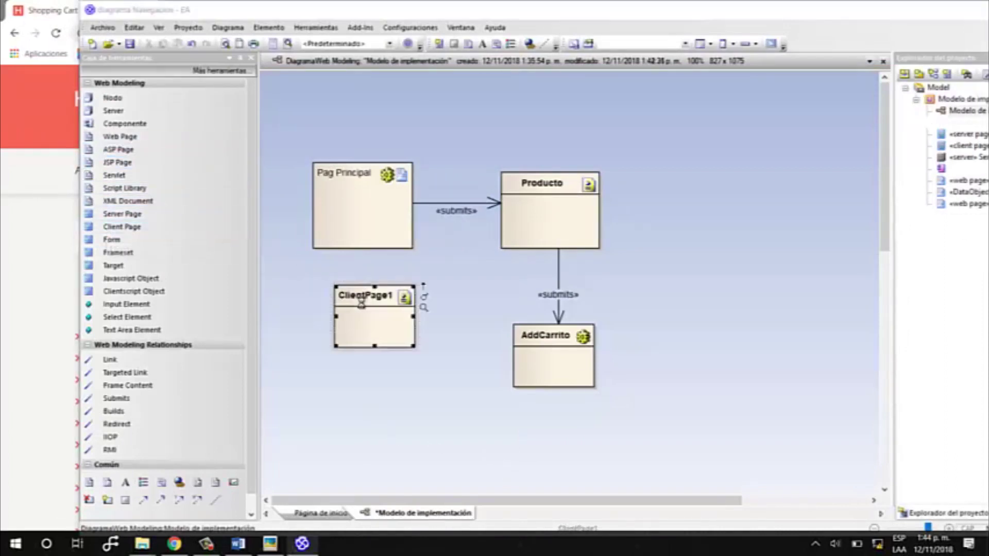
{"action": "double_click", "coordinate": [367, 324]}
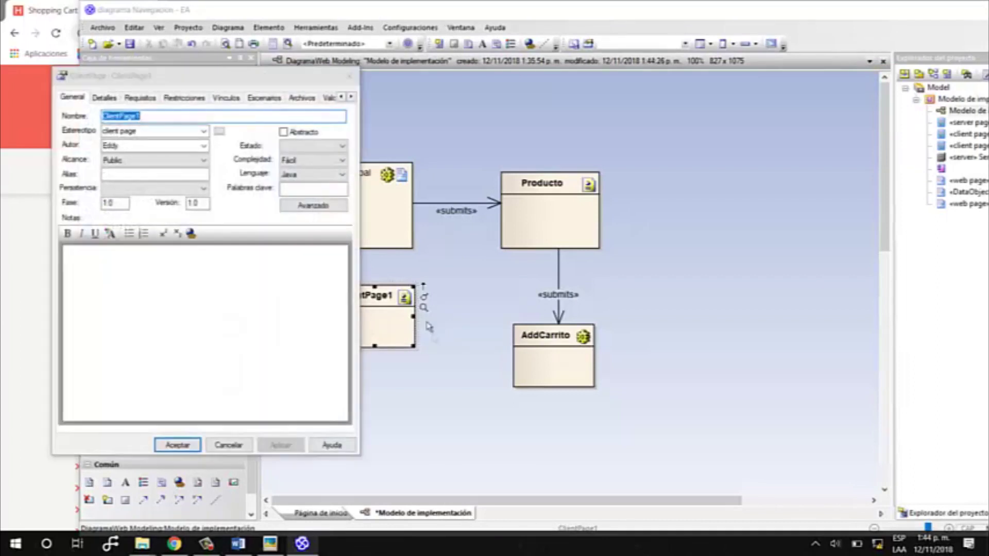
{"action": "left_click", "coordinate": [229, 445]}
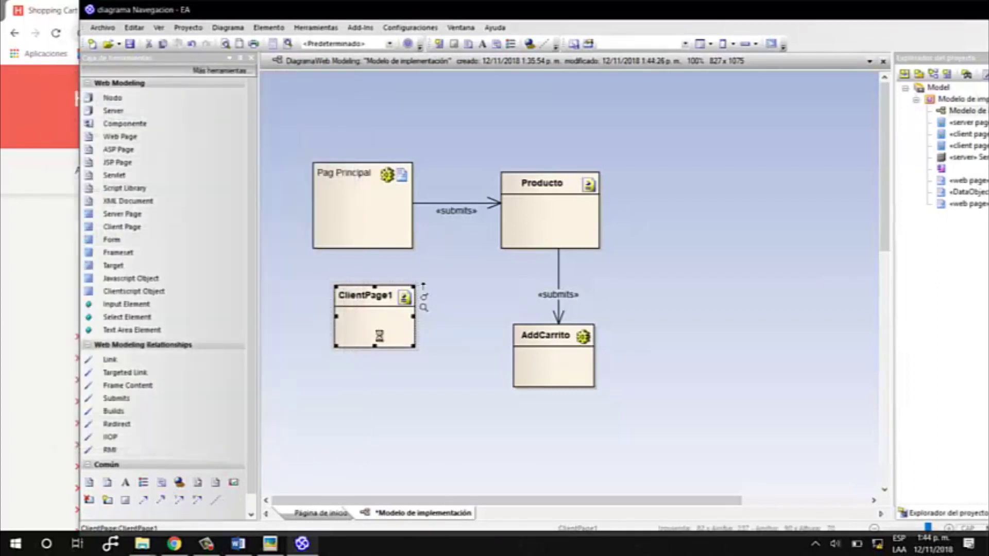
{"action": "key", "text": "Delete"}
Step: Add a web page below Pag Principal and name it carrito, fixing the misspelling
{"action": "left_click", "coordinate": [113, 137]}
{"action": "left_click", "coordinate": [326, 307]}
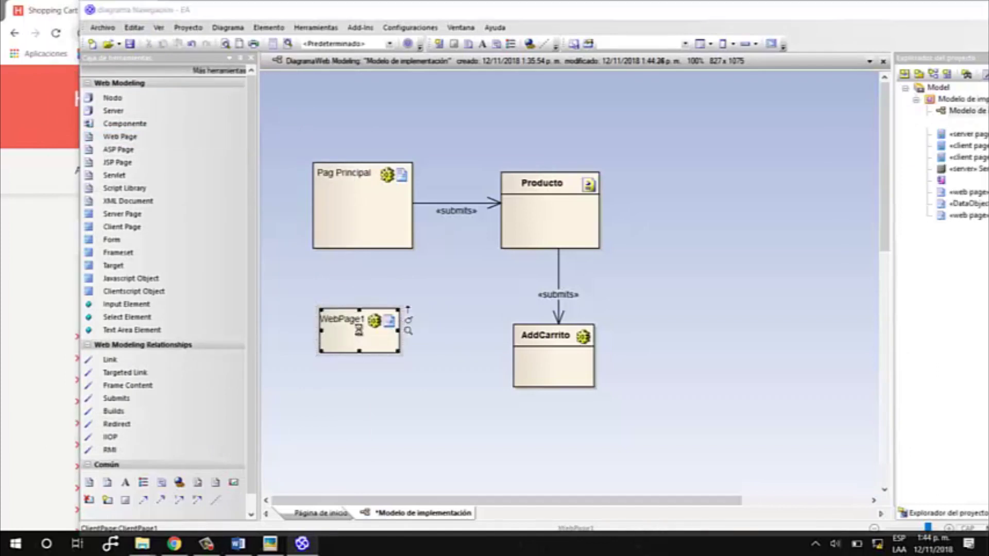
{"action": "left_click_drag", "start_coordinate": [196, 82], "coordinate": [673, 116]}
{"action": "type", "text": "cart"}
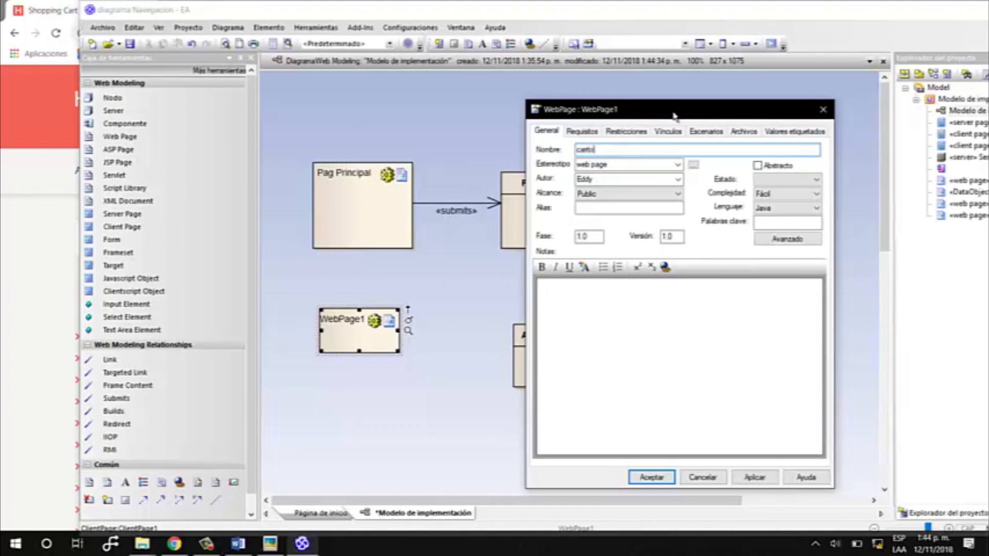
{"action": "key", "text": "Return"}
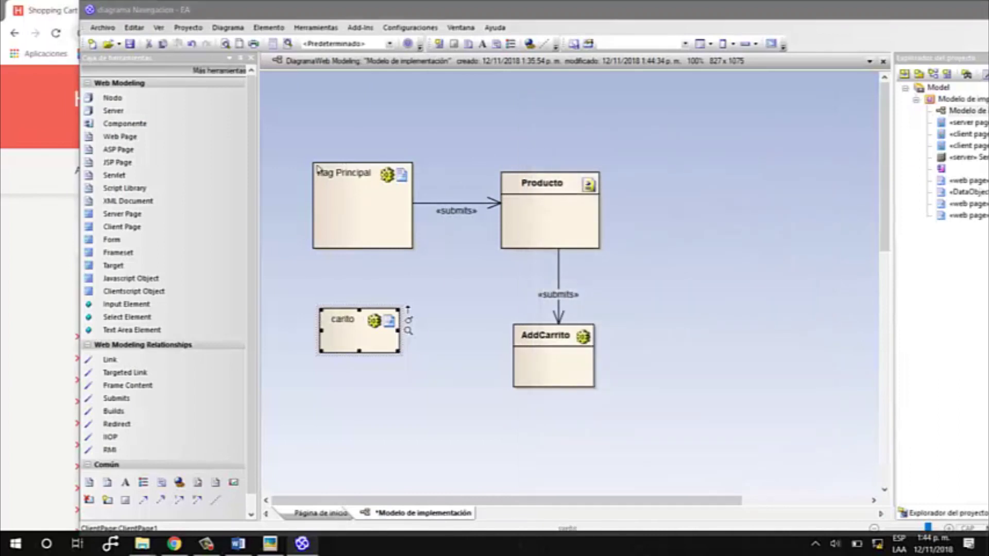
{"action": "double_click", "coordinate": [343, 338]}
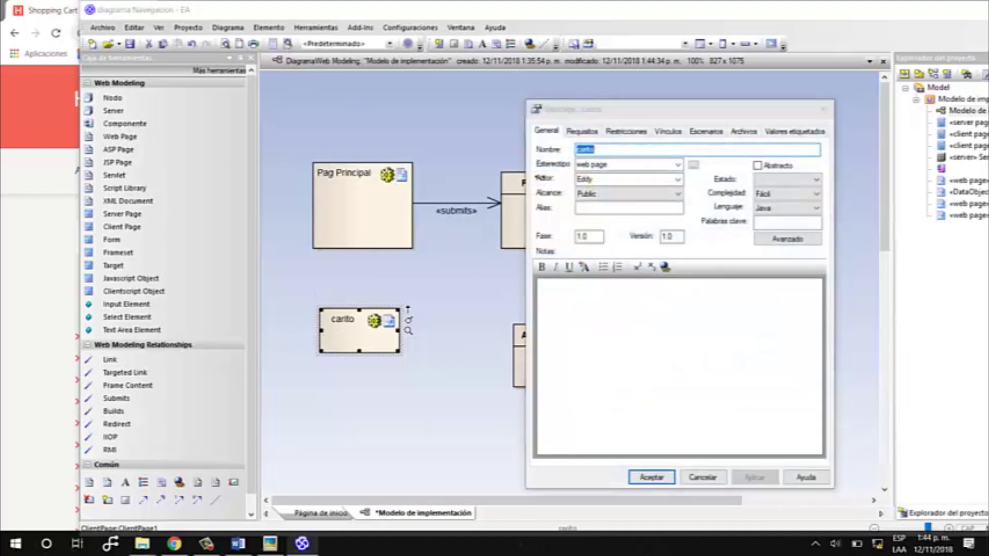
{"action": "left_click", "coordinate": [591, 150]}
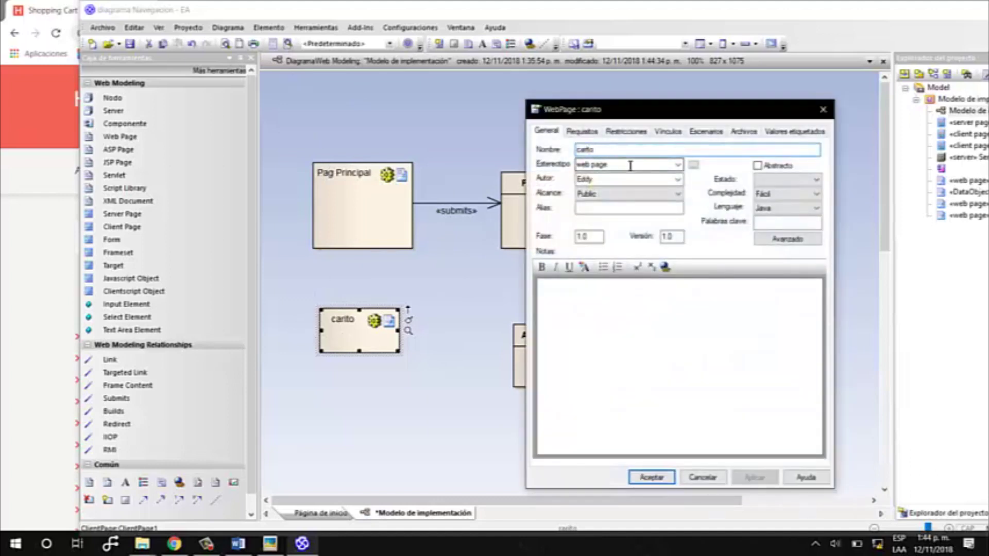
{"action": "type", "text": "r"}
{"action": "key", "text": "Return"}
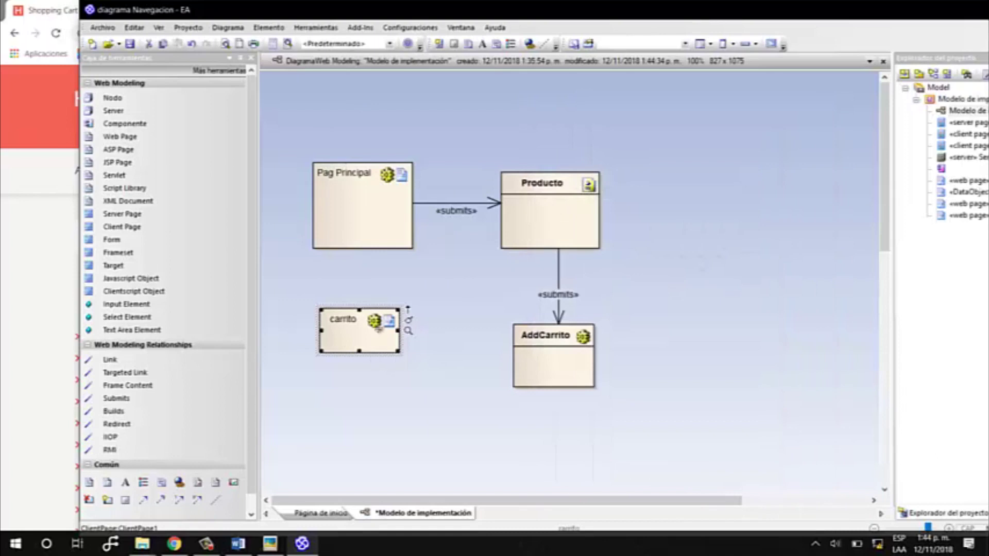
Step: Enlarge the carrito element and nudge it into position
{"action": "left_click_drag", "start_coordinate": [397, 351], "coordinate": [426, 396]}
{"action": "left_click_drag", "start_coordinate": [398, 350], "coordinate": [397, 348]}
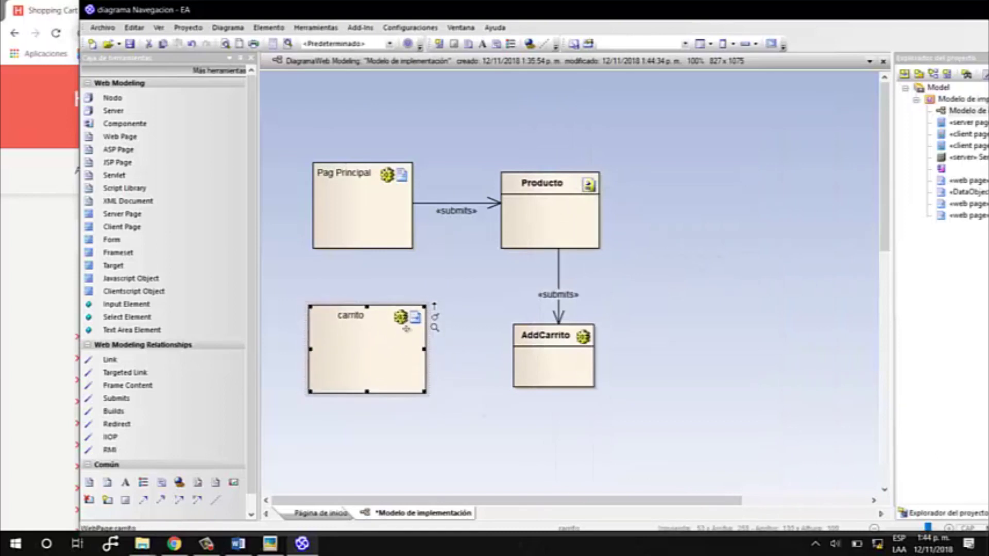
{"action": "key", "text": "alt+Tab"}
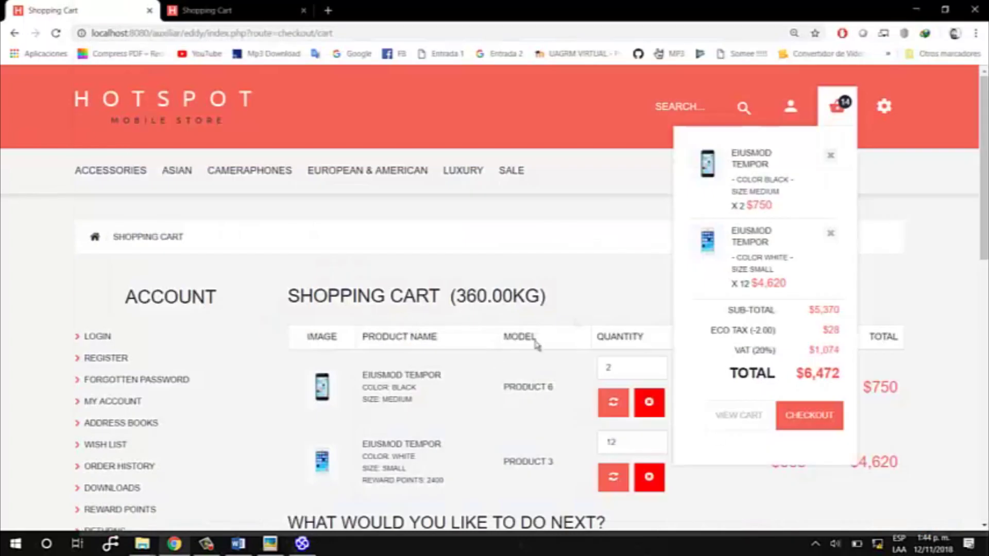
Step: Back in the diagram, select Pag Principal and Producto in turn
{"action": "key", "text": "alt+Tab"}
{"action": "left_click", "coordinate": [407, 213]}
{"action": "left_click", "coordinate": [530, 234]}
{"action": "left_click", "coordinate": [466, 275]}
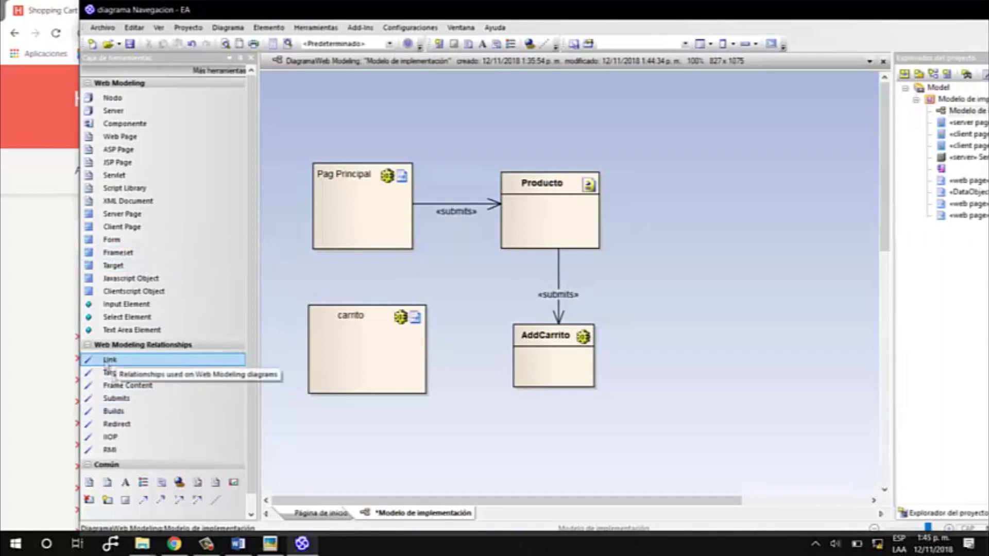
Step: Look over the Redirect and Targeted Link relationship types, then bring up the whiteboard photo in Picasa
{"action": "left_click", "coordinate": [117, 413]}
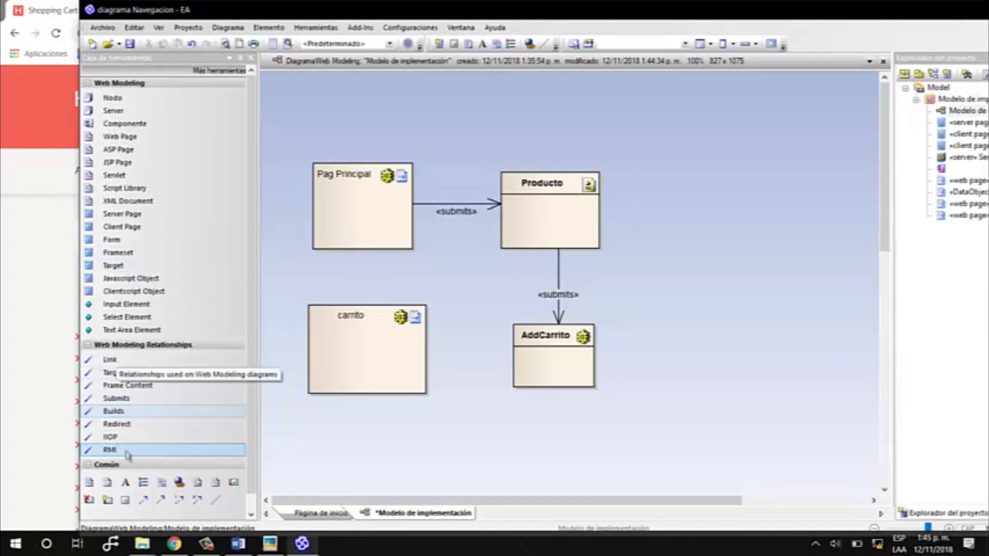
{"action": "left_click", "coordinate": [122, 425]}
{"action": "scroll", "coordinate": [122, 428], "scroll_direction": "down", "scroll_amount": 1}
{"action": "left_click", "coordinate": [110, 361]}
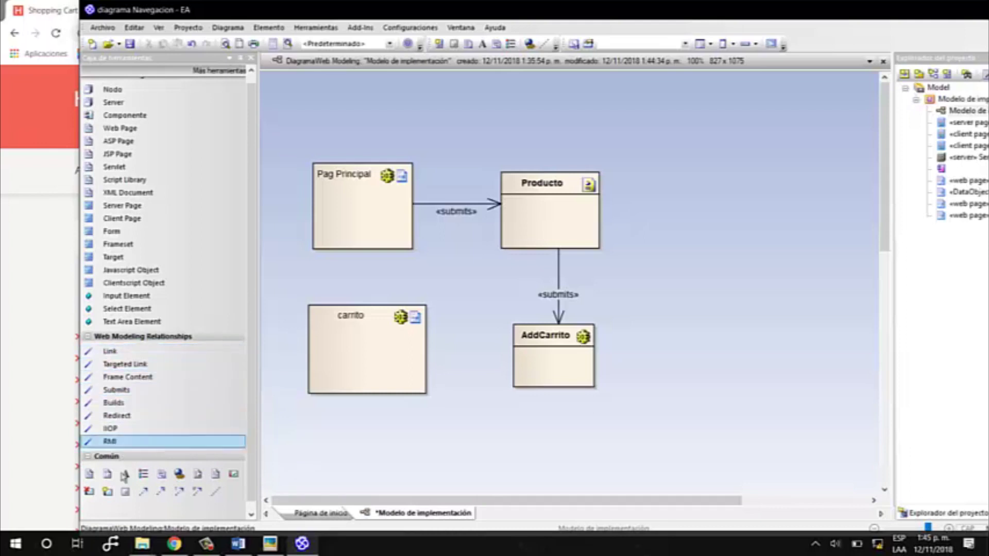
{"action": "left_click", "coordinate": [270, 544]}
Step: Zoom into the whiteboard photo, then check Pag Principal, Producto and carrito on the diagram
{"action": "scroll", "coordinate": [492, 281], "scroll_direction": "up", "scroll_amount": 2}
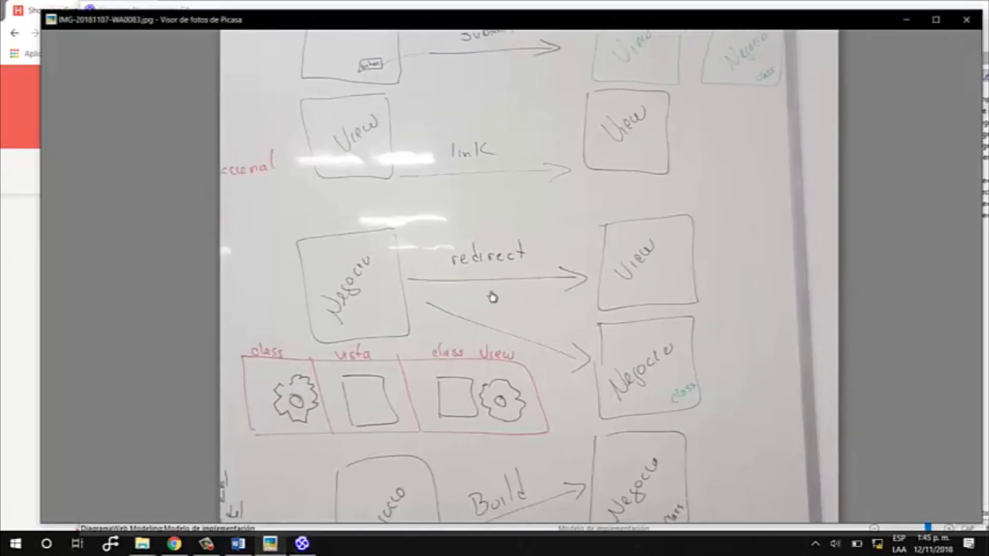
{"action": "scroll", "coordinate": [495, 270], "scroll_direction": "down", "scroll_amount": 1}
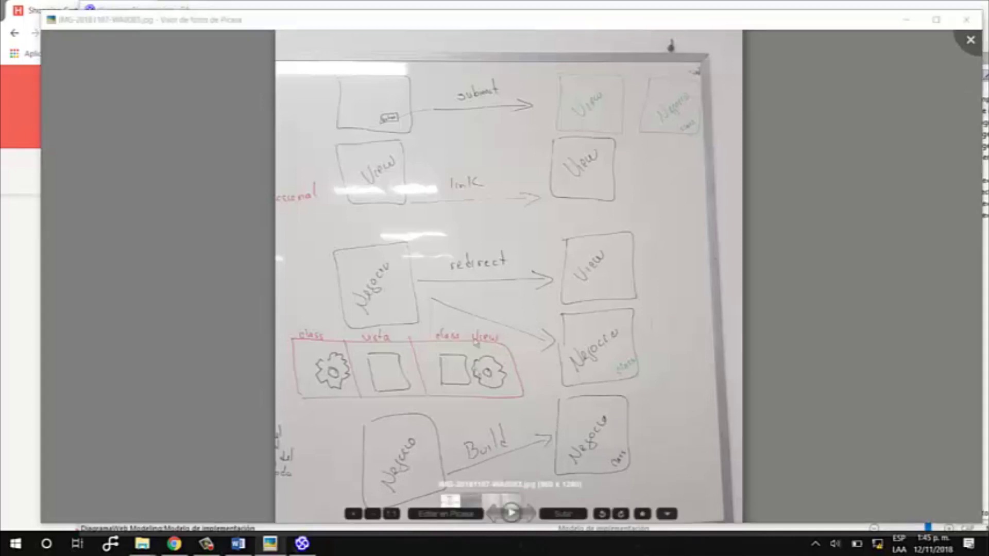
{"action": "key", "text": "alt+Tab"}
{"action": "left_click", "coordinate": [350, 192]}
{"action": "left_click", "coordinate": [530, 205]}
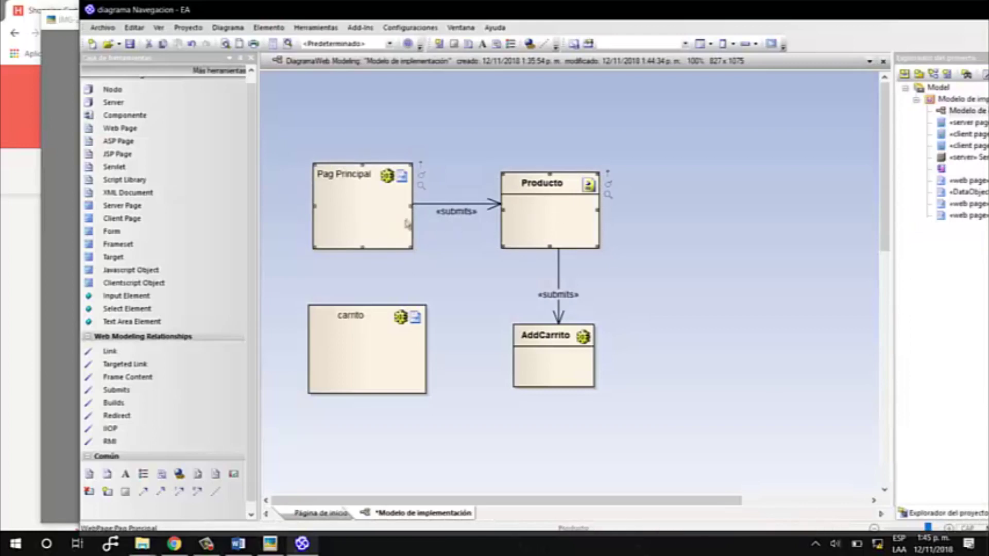
{"action": "left_click", "coordinate": [376, 347]}
Step: Compare the whiteboard sketch against the diagram again, then switch to Chrome's shopping cart
{"action": "key", "text": "alt+Tab"}
{"action": "scroll", "coordinate": [400, 129], "scroll_direction": "up", "scroll_amount": 2}
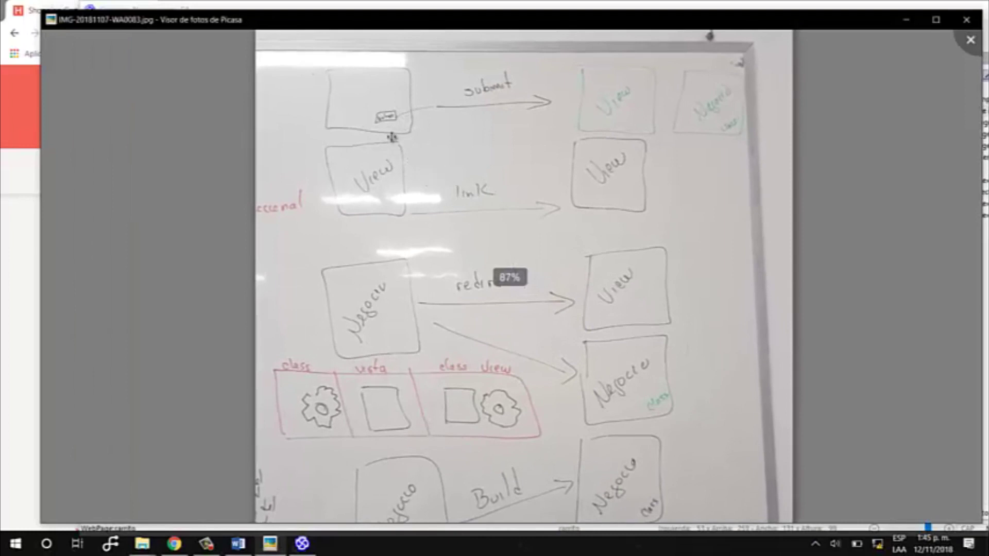
{"action": "scroll", "coordinate": [404, 305], "scroll_direction": "down", "scroll_amount": 2}
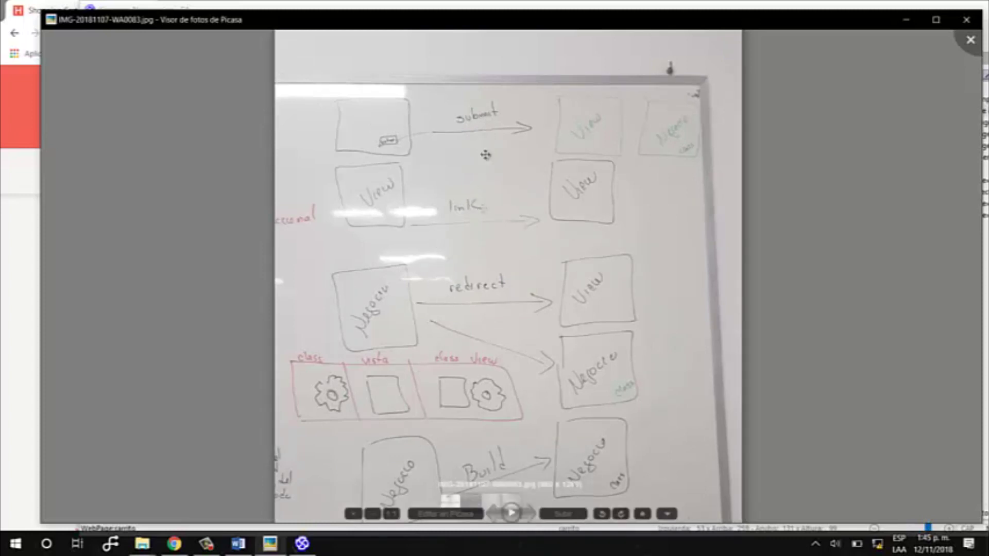
{"action": "key", "text": "alt+Tab"}
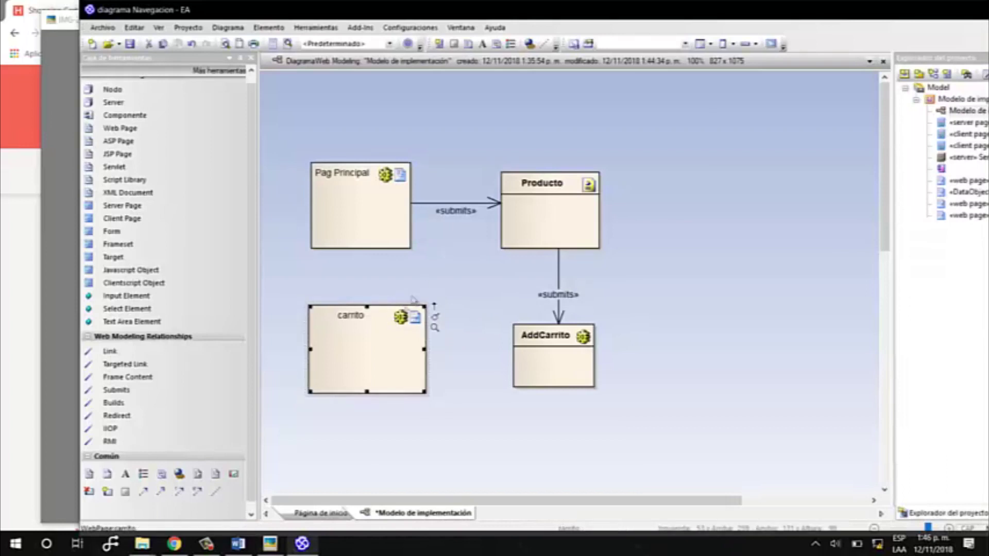
{"action": "key", "text": "alt+Tab"}
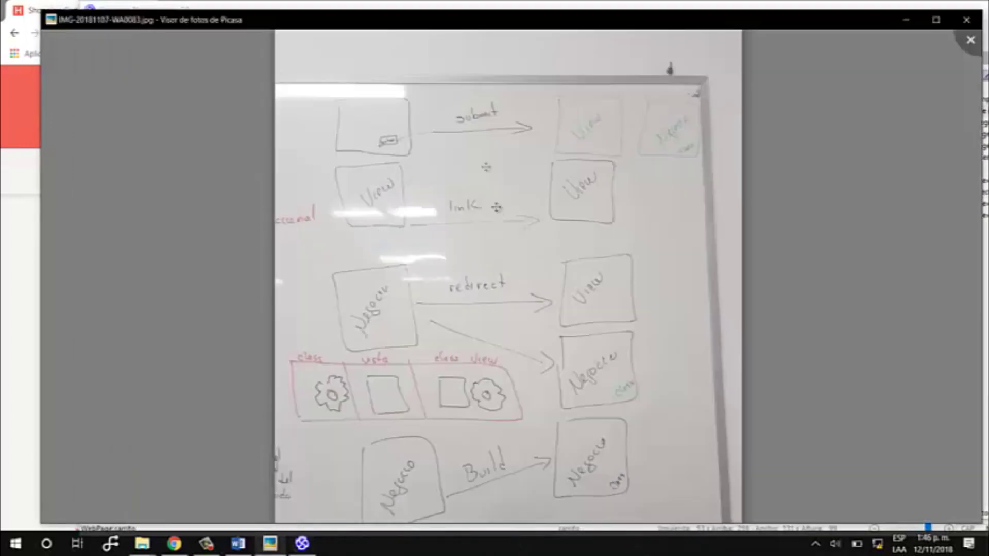
{"action": "key", "text": "alt+Tab"}
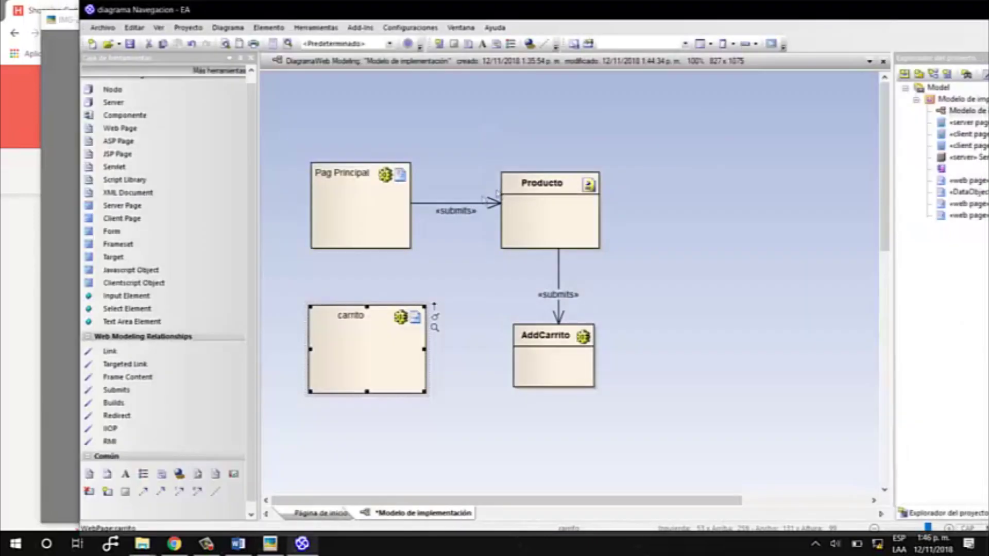
{"action": "left_click", "coordinate": [354, 230]}
{"action": "left_click", "coordinate": [373, 361]}
{"action": "left_click", "coordinate": [537, 212], "text": "ctrl"}
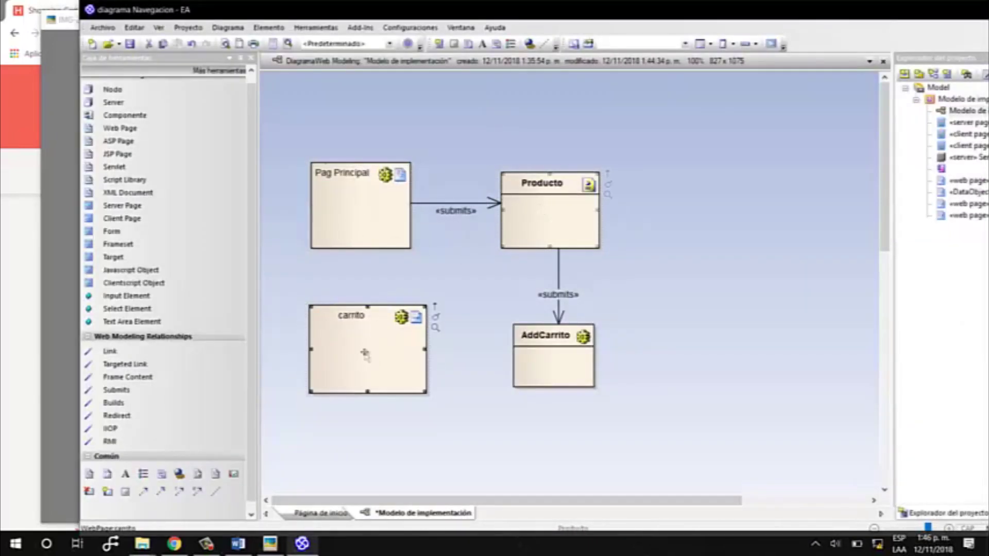
{"action": "key", "text": "alt+Tab"}
{"action": "key", "text": "alt+Tab"}
{"action": "key", "text": "alt+Tab"}
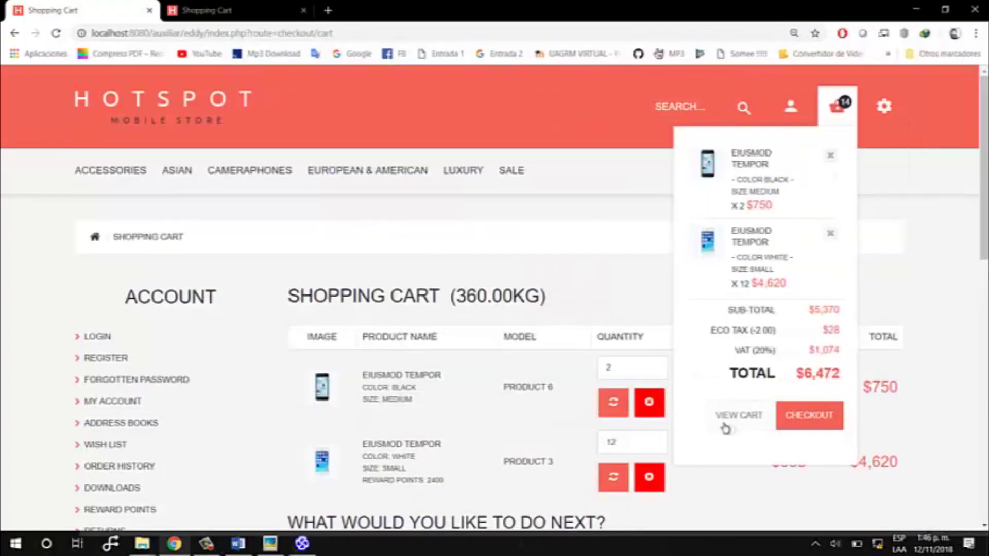
Step: Inspect the VIEW CART link's markup to check its href against the whiteboard photo
{"action": "right_click", "coordinate": [740, 418]}
{"action": "left_click", "coordinate": [767, 408]}
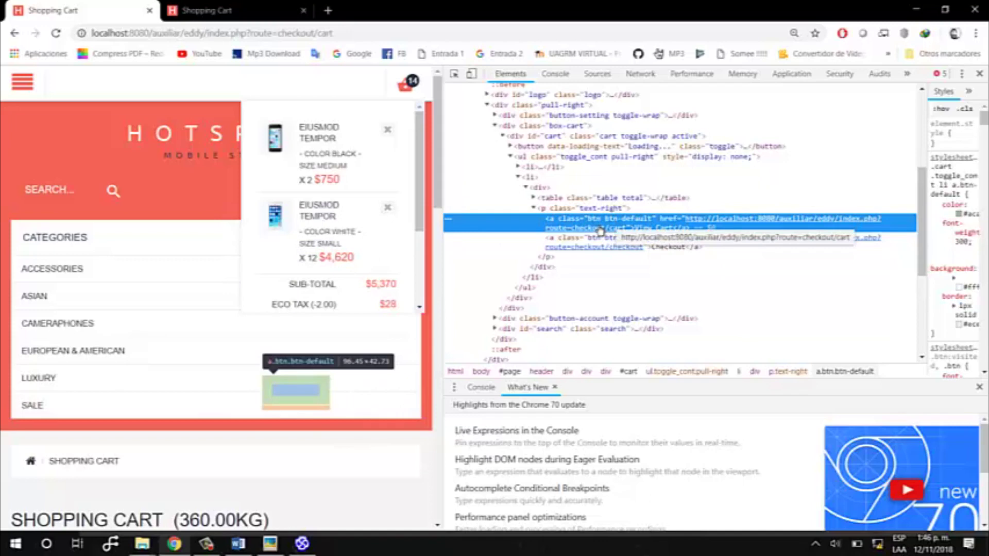
{"action": "key", "text": "alt+Tab"}
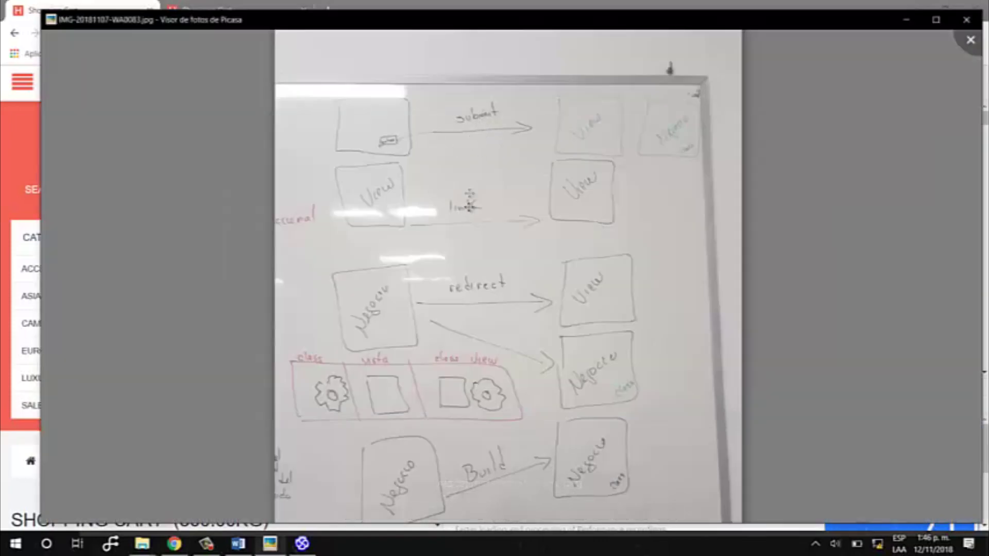
{"action": "key", "text": "alt+Tab"}
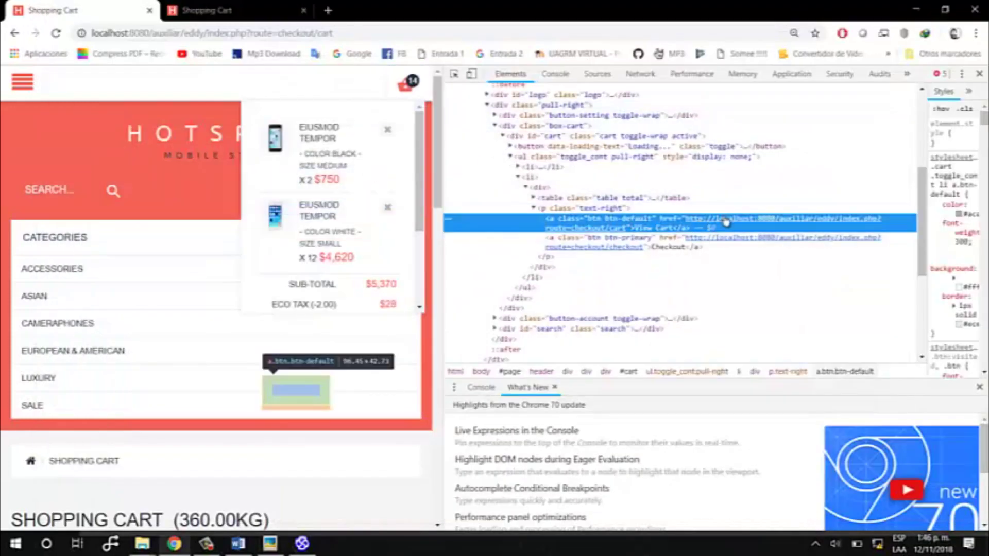
Step: Close the developer tools, dismiss the cart dropdown, and return to Enterprise Architect
{"action": "left_click", "coordinate": [979, 74]}
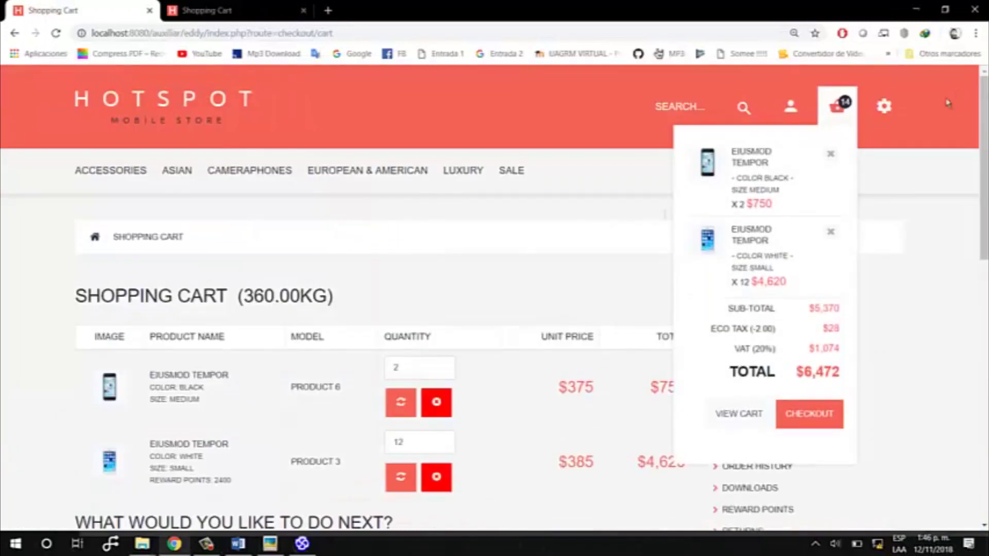
{"action": "left_click", "coordinate": [393, 272]}
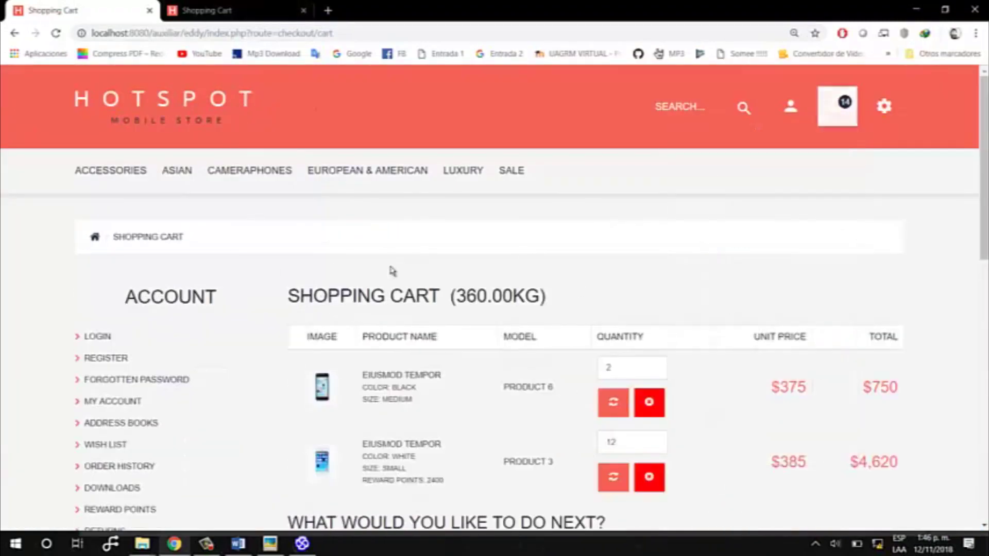
{"action": "key", "text": "alt+Tab"}
{"action": "key", "text": "Tab"}
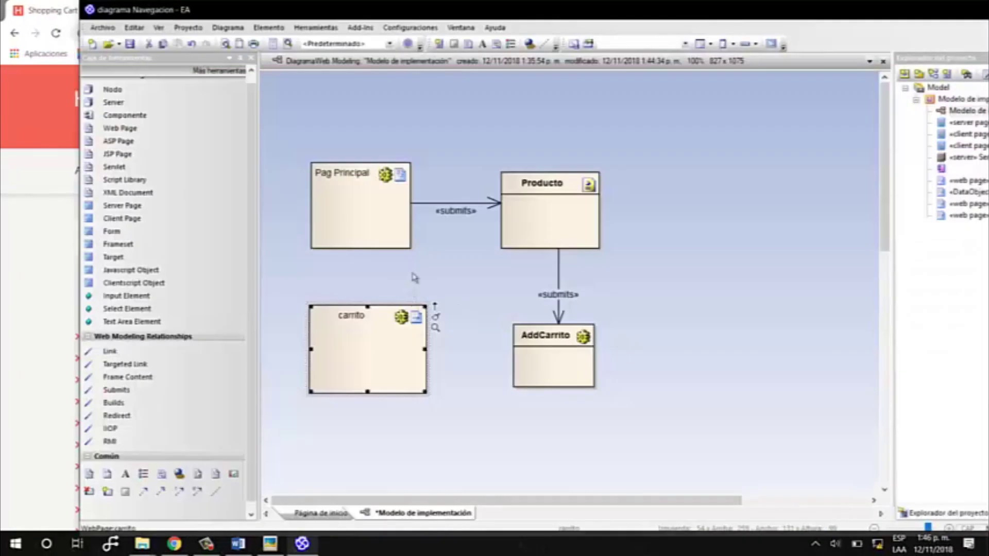
Step: Draw «link» relationships to carrito from Pag Principal and from Producto
{"action": "left_click", "coordinate": [415, 278]}
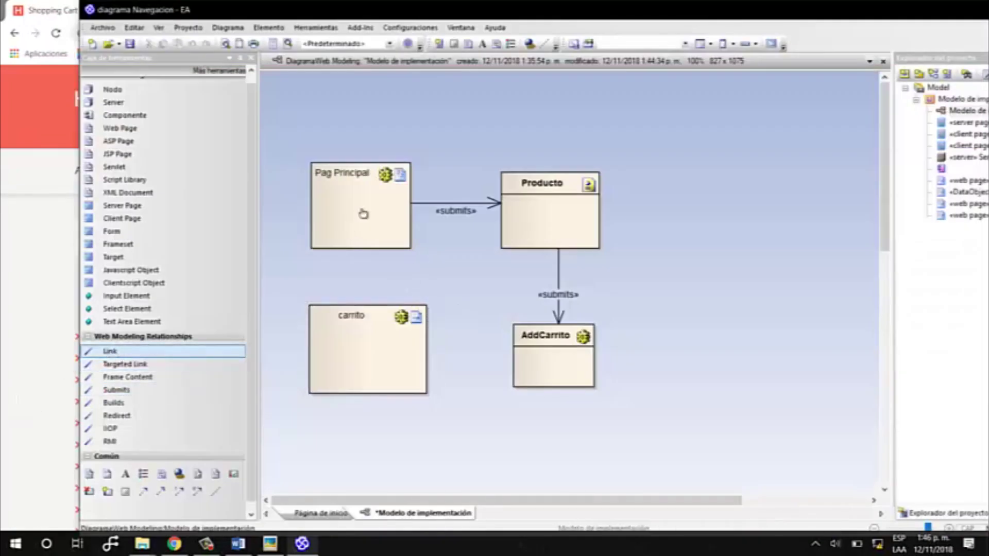
{"action": "left_click_drag", "start_coordinate": [377, 323], "coordinate": [377, 323]}
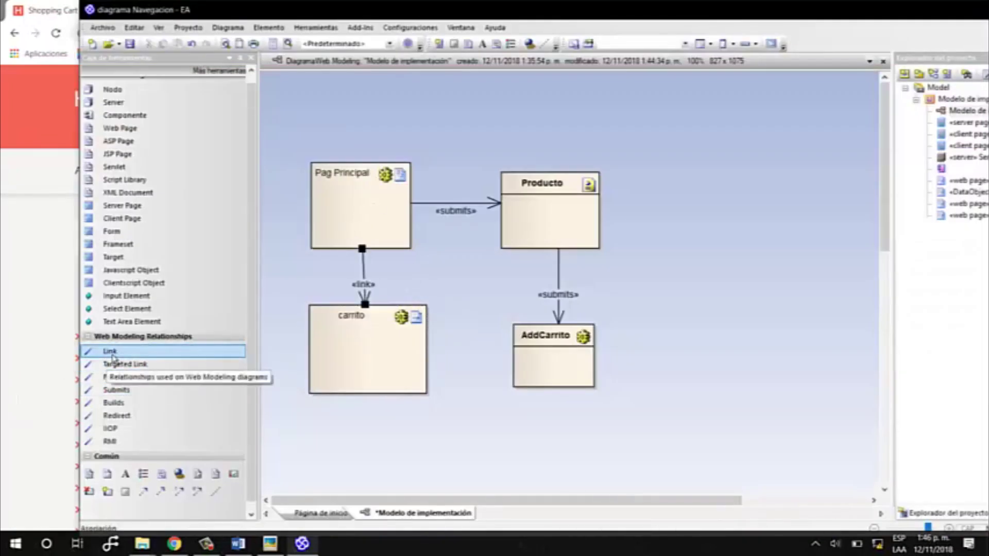
{"action": "left_click_drag", "start_coordinate": [531, 227], "coordinate": [402, 340]}
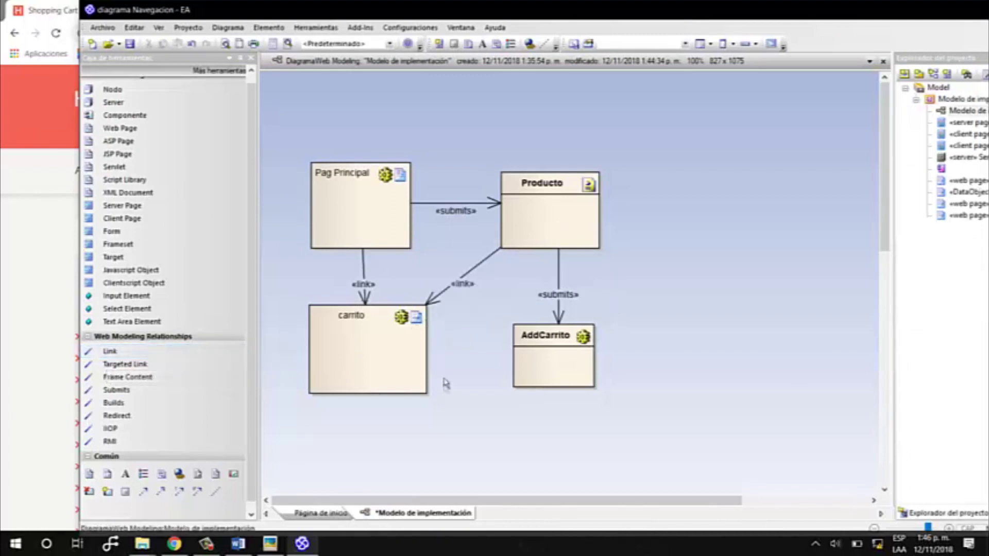
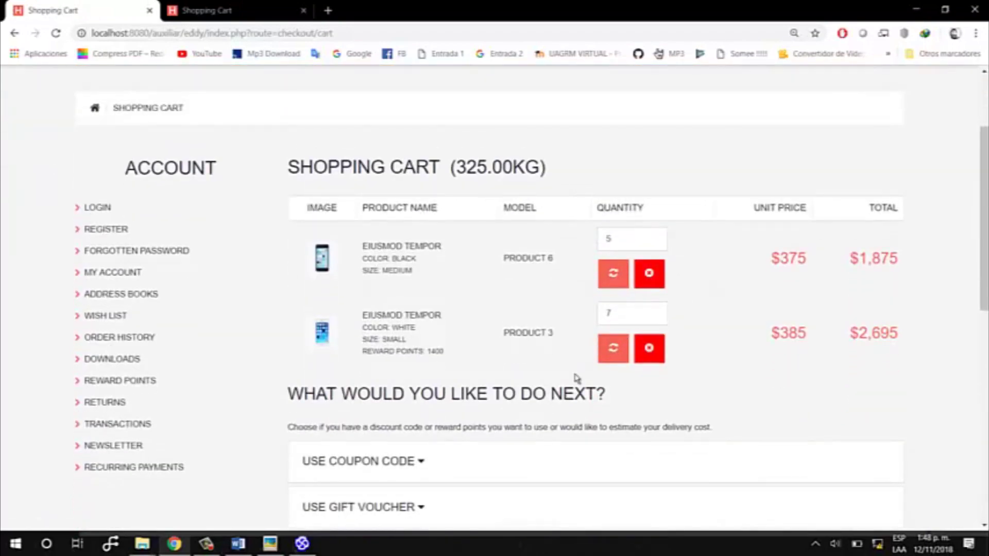
Step: Link carrito to AddCarrito with a straight «submits» connector and delete ServerPage1
{"action": "key", "text": "alt+Tab"}
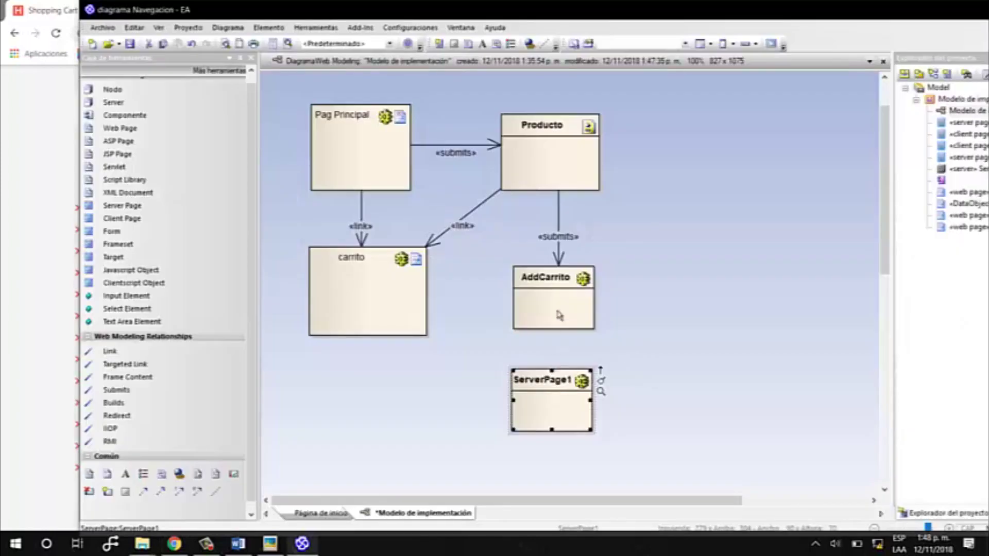
{"action": "left_click", "coordinate": [560, 315]}
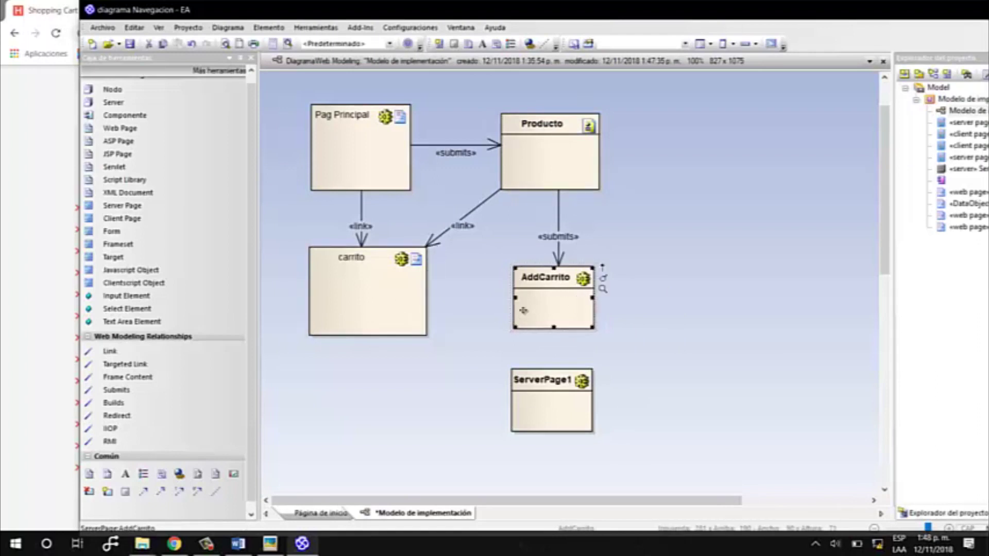
{"action": "left_click", "coordinate": [469, 377]}
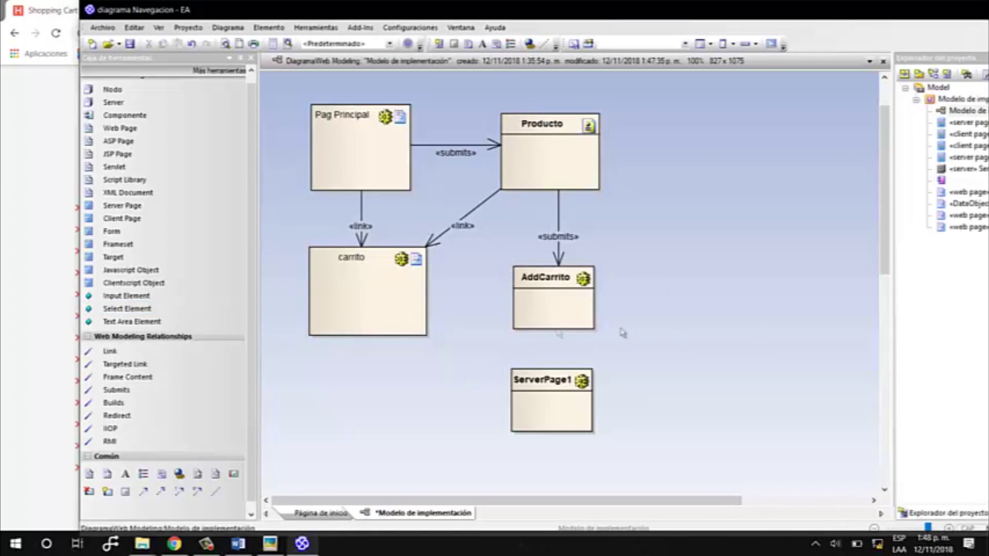
{"action": "left_click", "coordinate": [570, 312]}
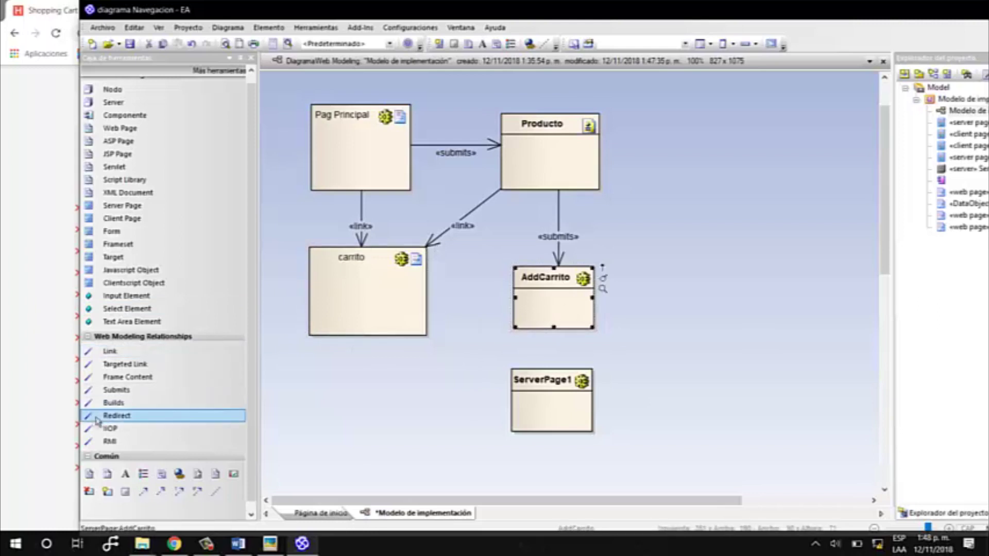
{"action": "left_click", "coordinate": [128, 393]}
{"action": "left_click_drag", "start_coordinate": [371, 322], "coordinate": [524, 311]}
{"action": "left_click_drag", "start_coordinate": [462, 295], "coordinate": [470, 300]}
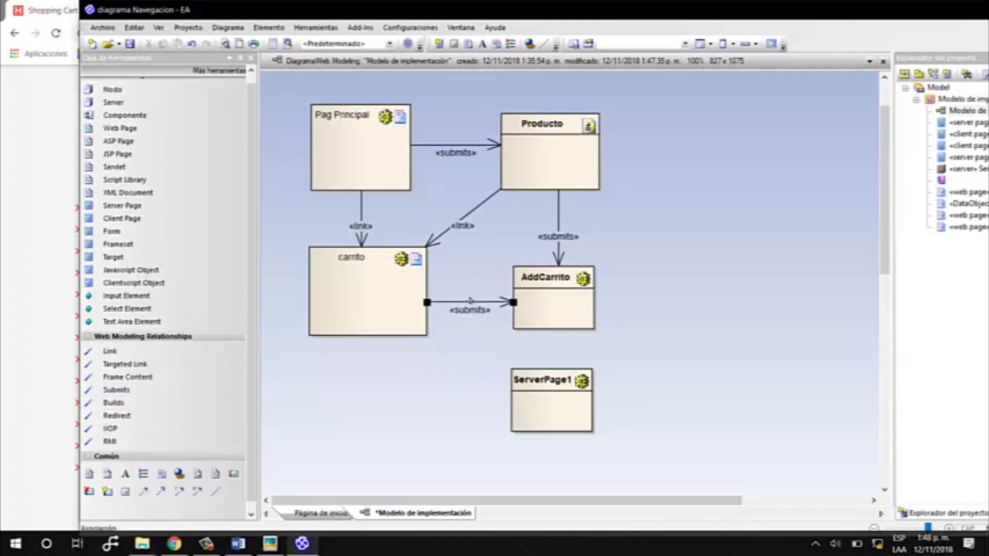
{"action": "left_click", "coordinate": [552, 391]}
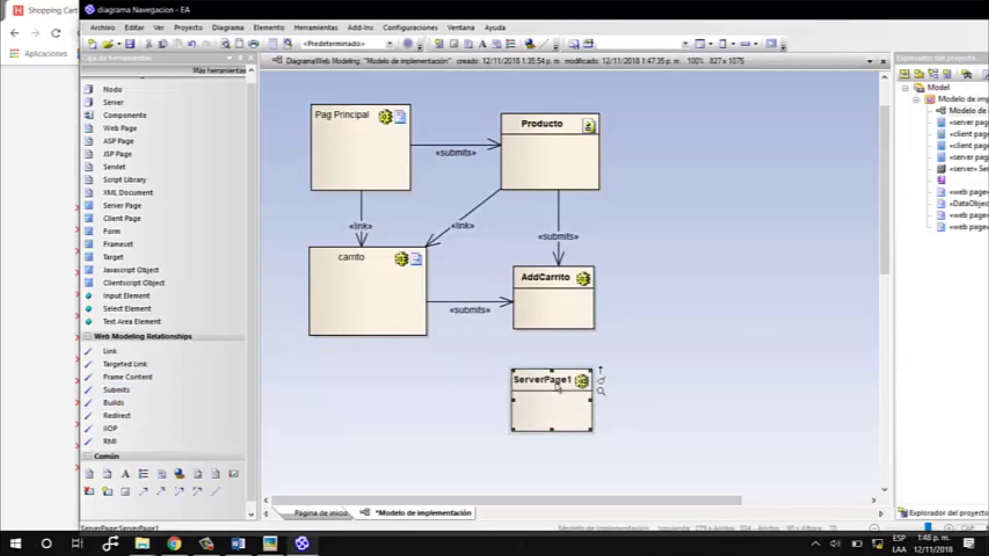
{"action": "key", "text": "Delete"}
Step: Expand the coupon code, gift voucher and shipping estimate sections of the shopping cart
{"action": "key", "text": "alt+Tab"}
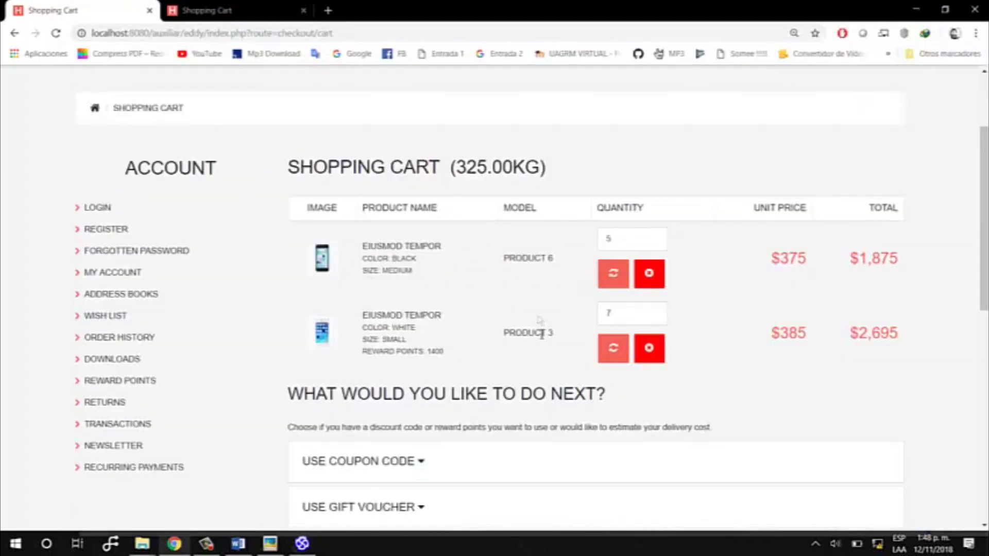
{"action": "scroll", "coordinate": [537, 168], "scroll_direction": "up", "scroll_amount": 3}
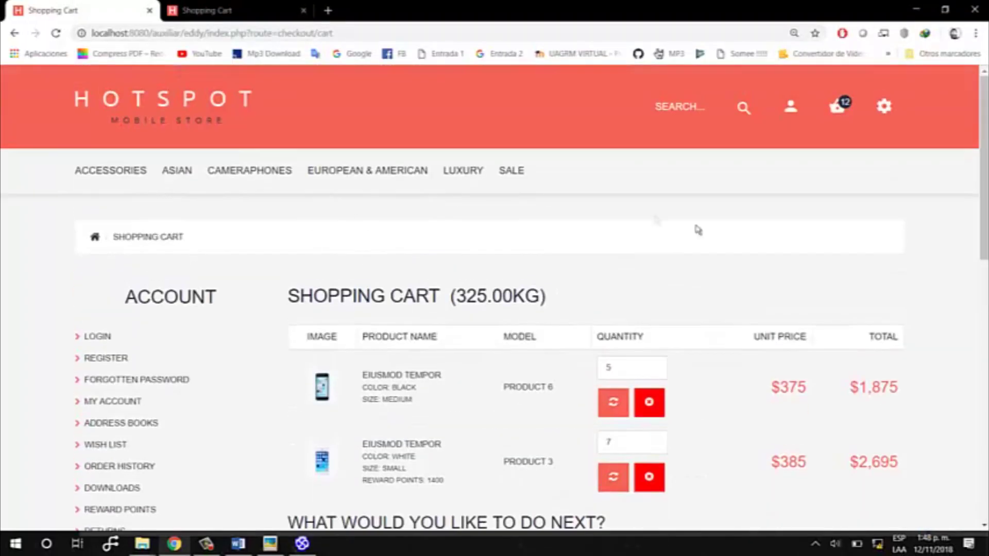
{"action": "scroll", "coordinate": [695, 228], "scroll_direction": "down", "scroll_amount": 5}
{"action": "scroll", "coordinate": [615, 371], "scroll_direction": "down", "scroll_amount": 4}
{"action": "scroll", "coordinate": [315, 215], "scroll_direction": "up", "scroll_amount": 5}
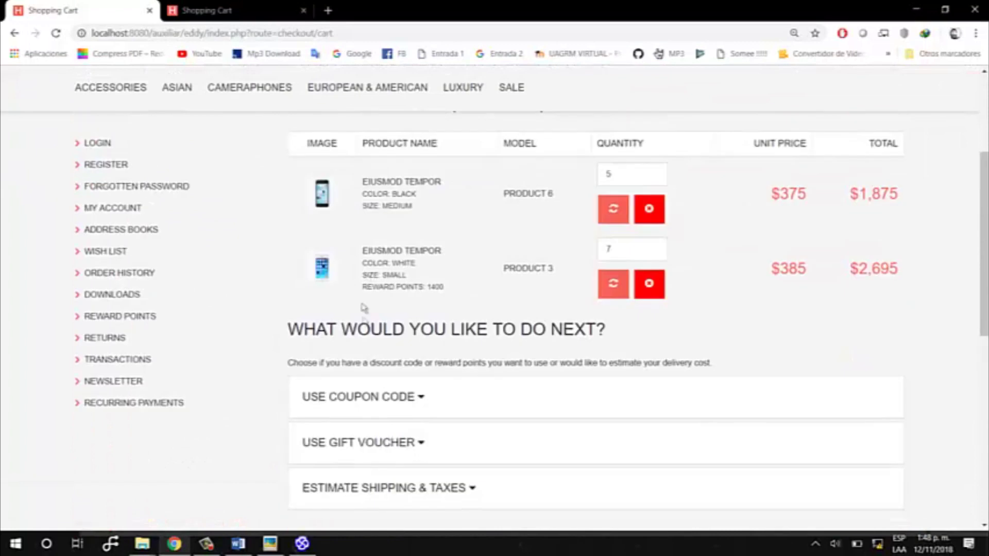
{"action": "left_click", "coordinate": [380, 397]}
{"action": "scroll", "coordinate": [490, 393], "scroll_direction": "down", "scroll_amount": 3}
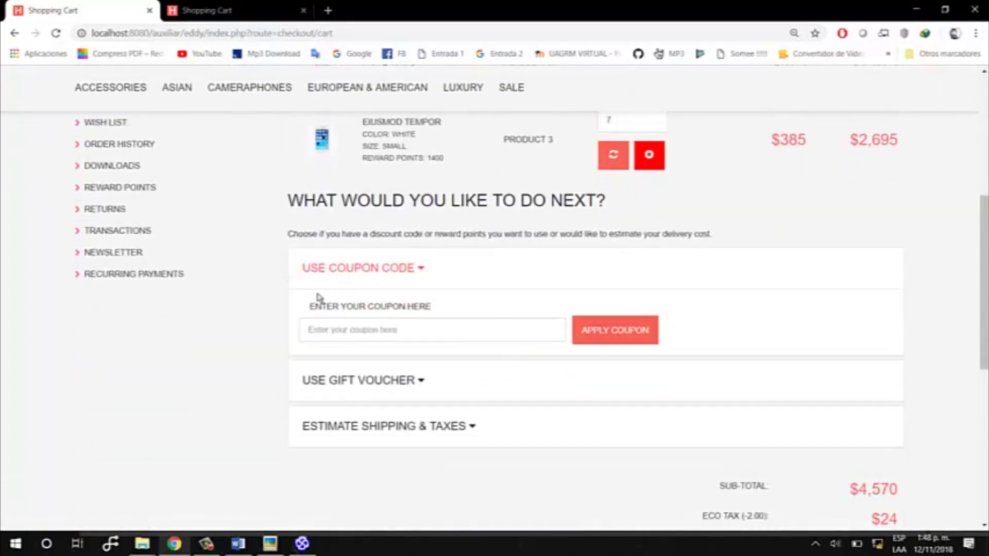
{"action": "left_click", "coordinate": [393, 337]}
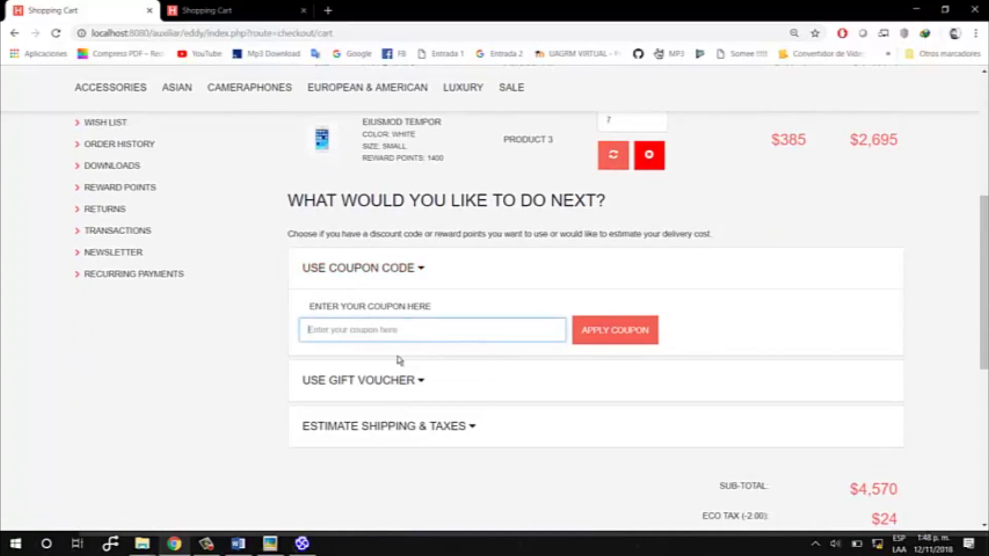
{"action": "left_click", "coordinate": [396, 393]}
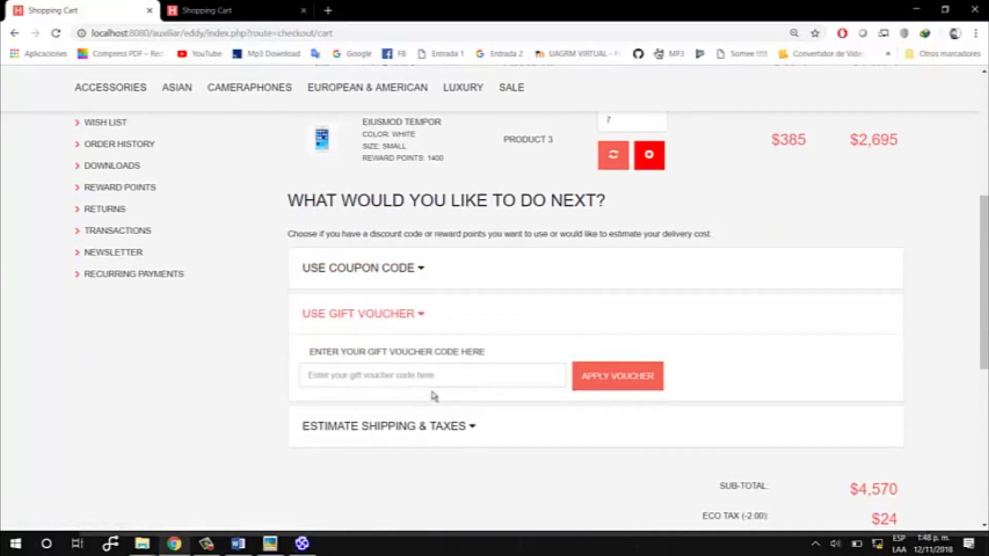
{"action": "left_click", "coordinate": [402, 426]}
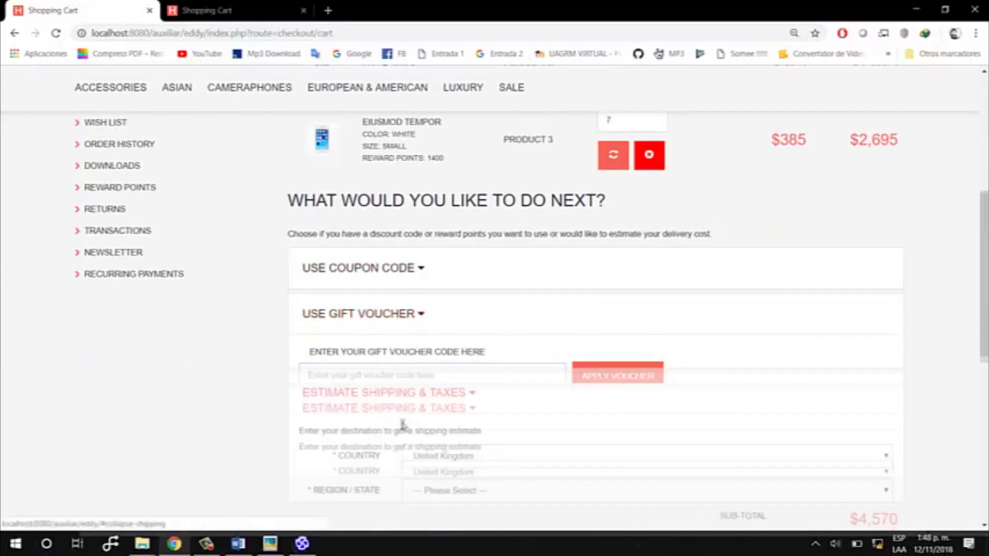
{"action": "scroll", "coordinate": [482, 358], "scroll_direction": "down", "scroll_amount": 3}
Step: Enter a post code and try the regions Caerphilly, then Cardiff, in the estimate
{"action": "left_click", "coordinate": [493, 287]}
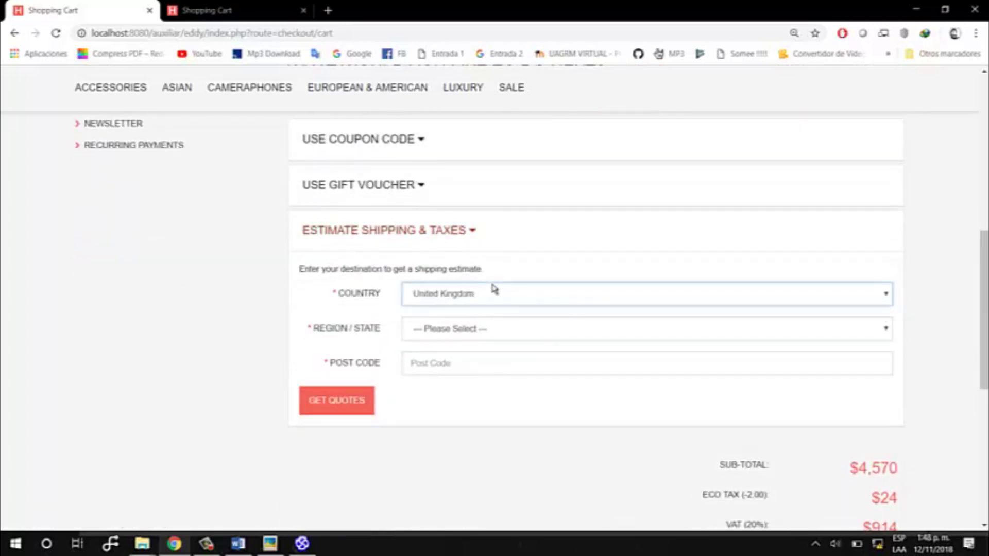
{"action": "left_click", "coordinate": [489, 329]}
{"action": "left_click", "coordinate": [505, 259]}
{"action": "left_click", "coordinate": [467, 363]}
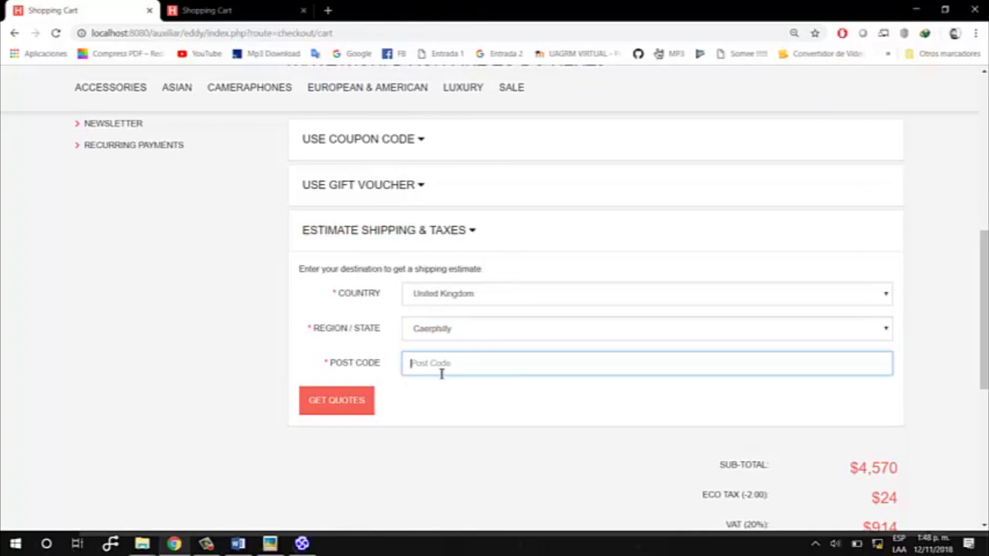
{"action": "left_click", "coordinate": [429, 411]}
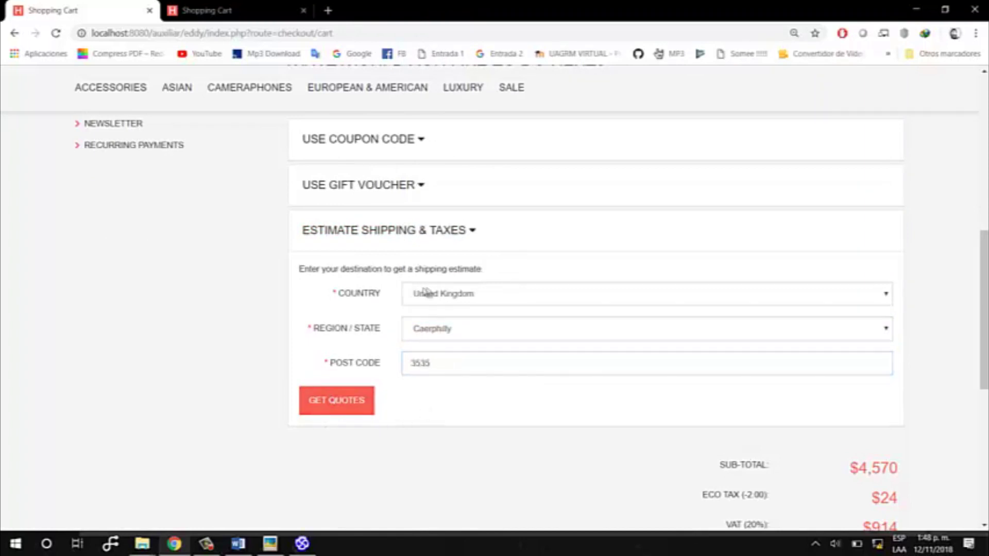
{"action": "left_click", "coordinate": [428, 293]}
{"action": "left_click", "coordinate": [442, 333]}
{"action": "left_click", "coordinate": [434, 376]}
{"action": "left_click", "coordinate": [442, 361]}
{"action": "left_click", "coordinate": [448, 330]}
{"action": "left_click", "coordinate": [459, 285]}
{"action": "left_click", "coordinate": [341, 304]}
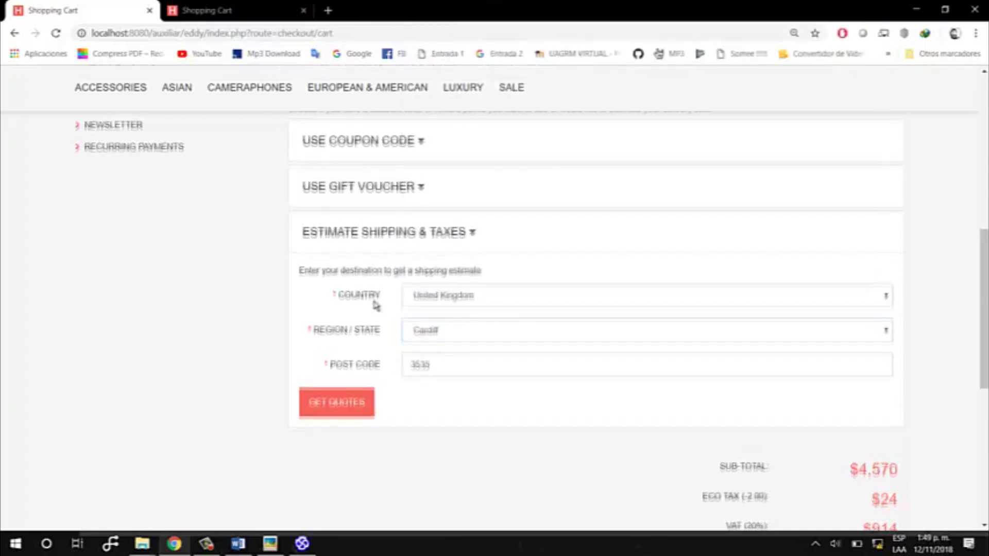
Step: Glance at the navigation diagram, then come back to the shopping cart
{"action": "scroll", "coordinate": [375, 309], "scroll_direction": "up", "scroll_amount": 9}
{"action": "scroll", "coordinate": [389, 324], "scroll_direction": "down", "scroll_amount": 5}
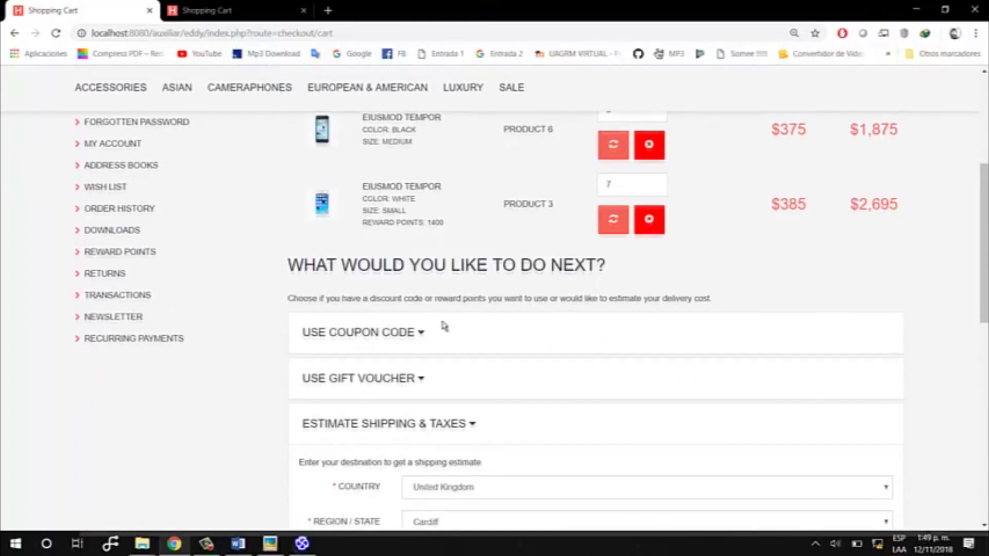
{"action": "scroll", "coordinate": [441, 327], "scroll_direction": "up", "scroll_amount": 4}
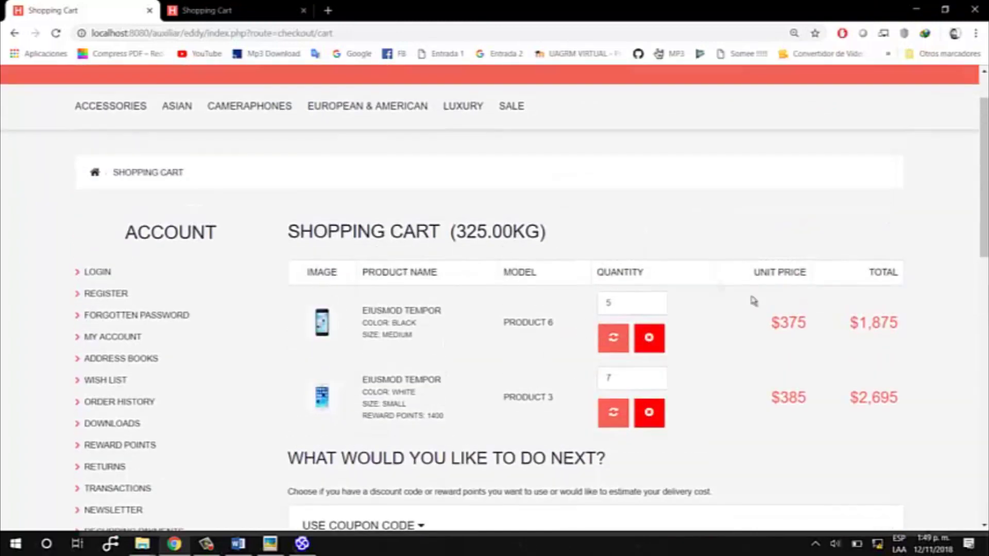
{"action": "key", "text": "alt+Tab"}
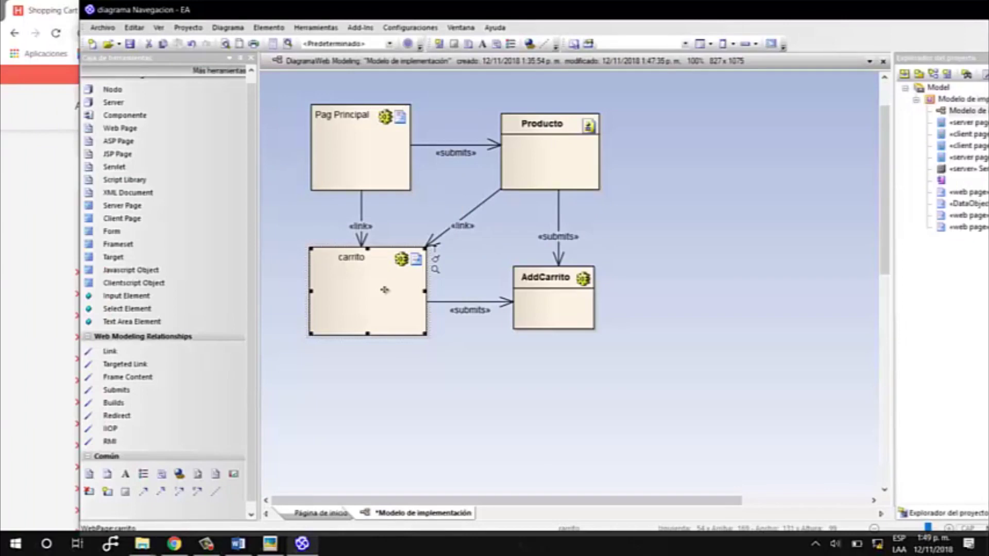
{"action": "key", "text": "alt+Tab"}
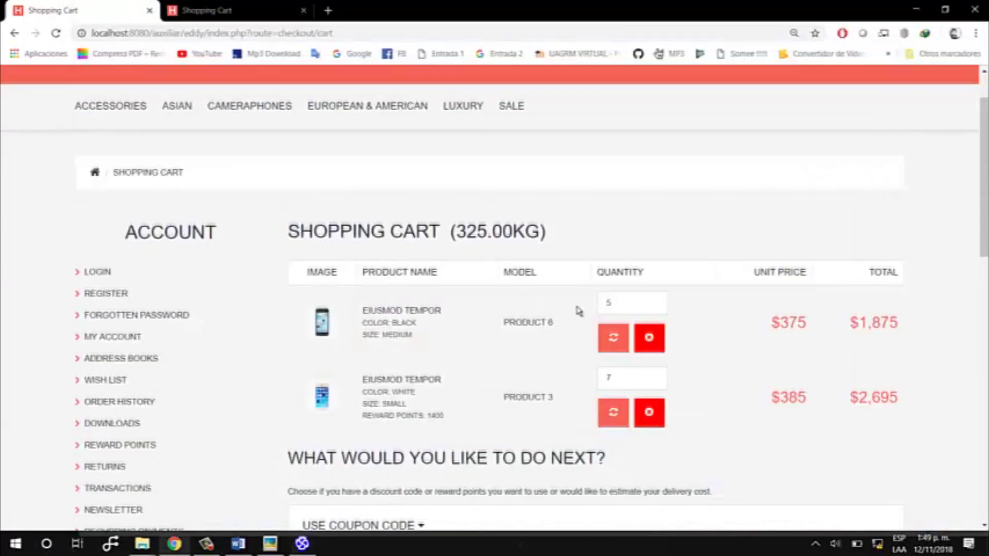
{"action": "scroll", "coordinate": [584, 302], "scroll_direction": "down", "scroll_amount": 9}
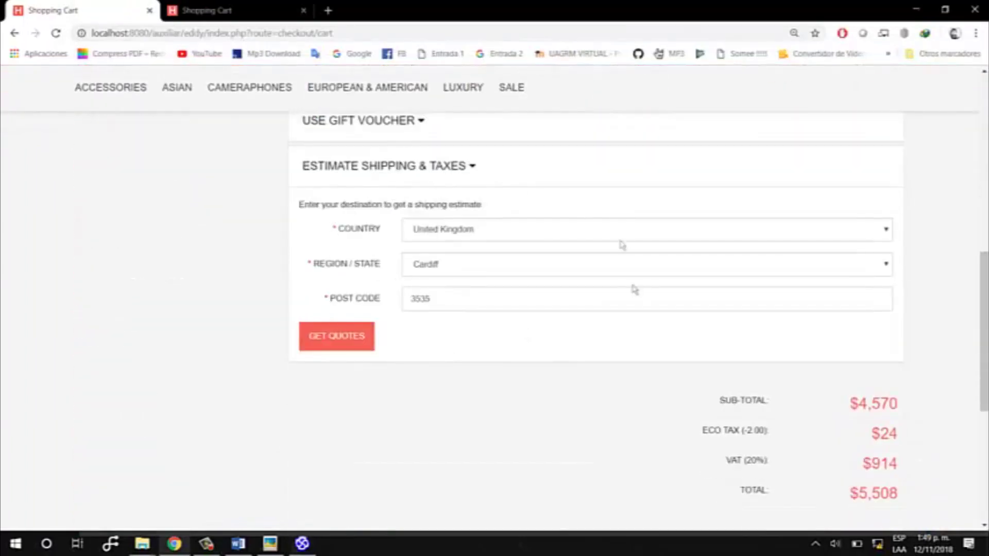
{"action": "scroll", "coordinate": [437, 342], "scroll_direction": "up", "scroll_amount": 3}
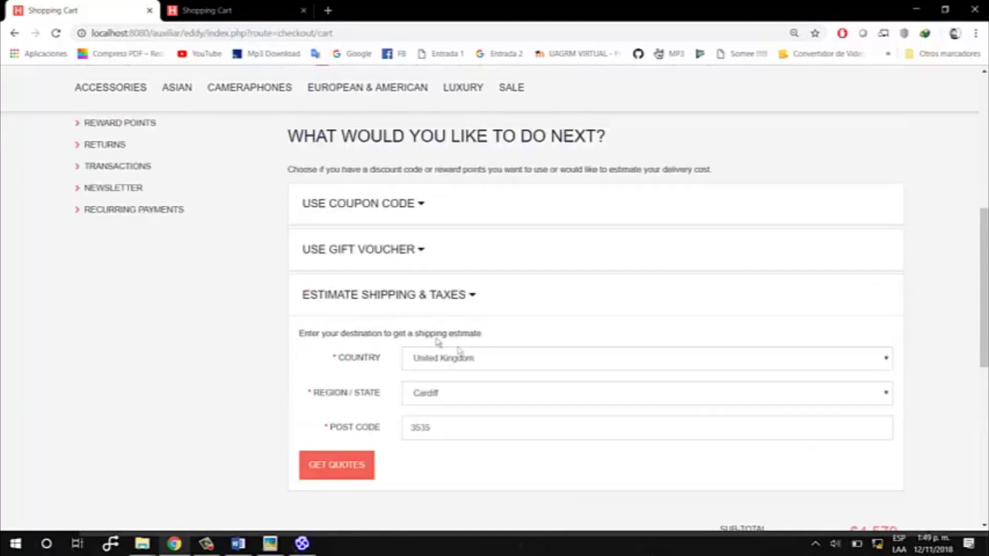
Step: Keep United Kingdom as the country and change the region to Bridgend
{"action": "left_click", "coordinate": [493, 360]}
{"action": "left_click", "coordinate": [490, 364]}
{"action": "left_click", "coordinate": [472, 402]}
{"action": "left_click", "coordinate": [503, 200]}
{"action": "scroll", "coordinate": [756, 160], "scroll_direction": "up", "scroll_amount": 8}
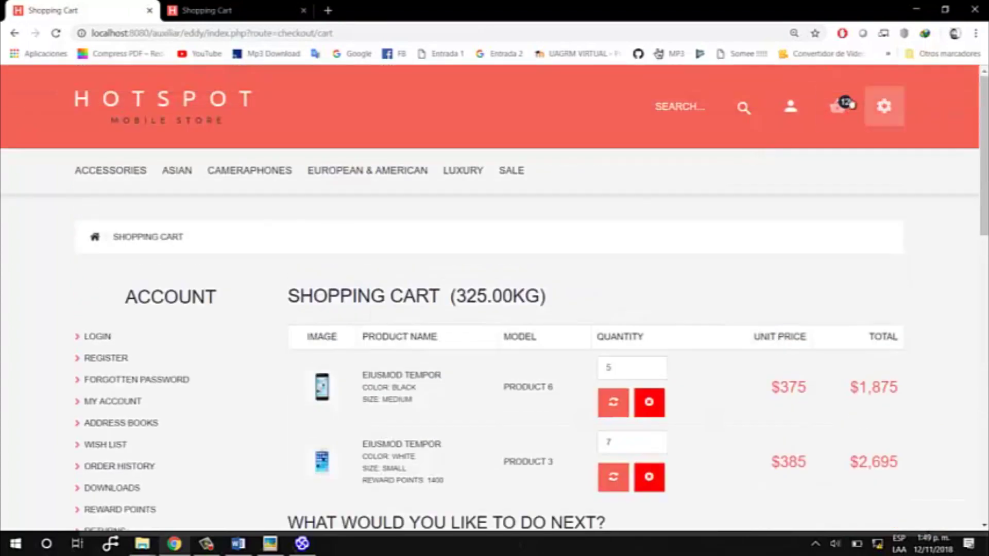
{"action": "left_click", "coordinate": [805, 114]}
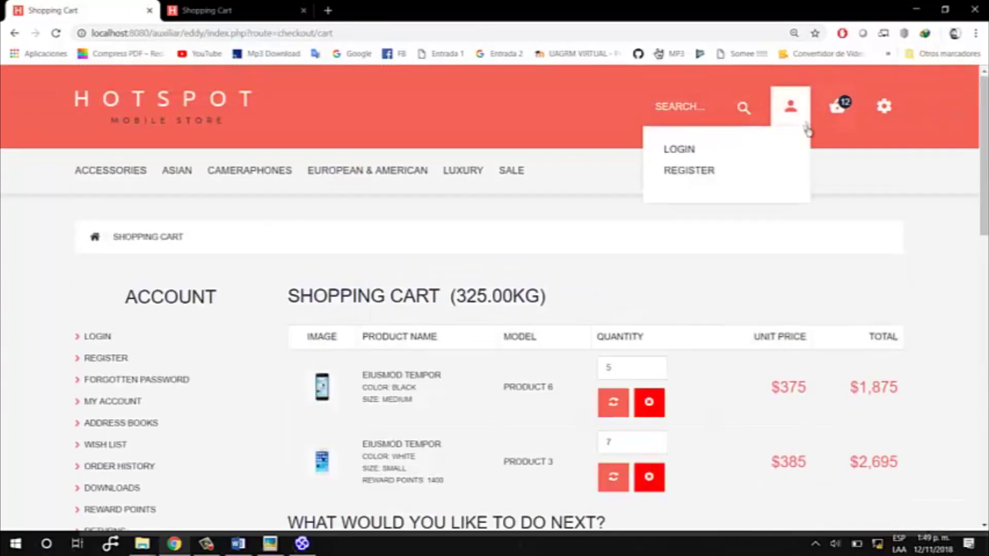
{"action": "scroll", "coordinate": [721, 248], "scroll_direction": "down", "scroll_amount": 6}
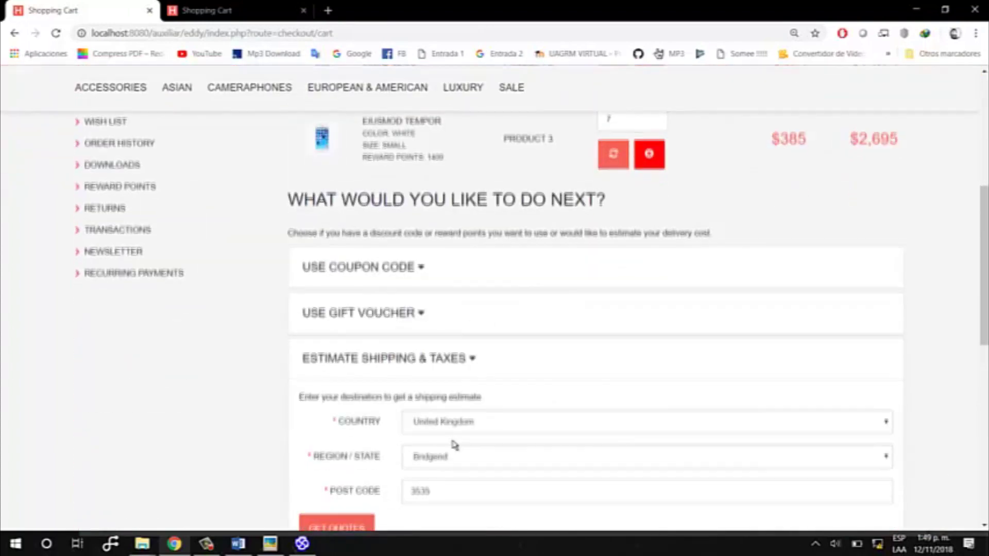
{"action": "scroll", "coordinate": [456, 412], "scroll_direction": "down", "scroll_amount": 1}
Step: Apply the $5 flat shipping rate and review the $5,516 cart total
{"action": "left_click", "coordinate": [326, 469]}
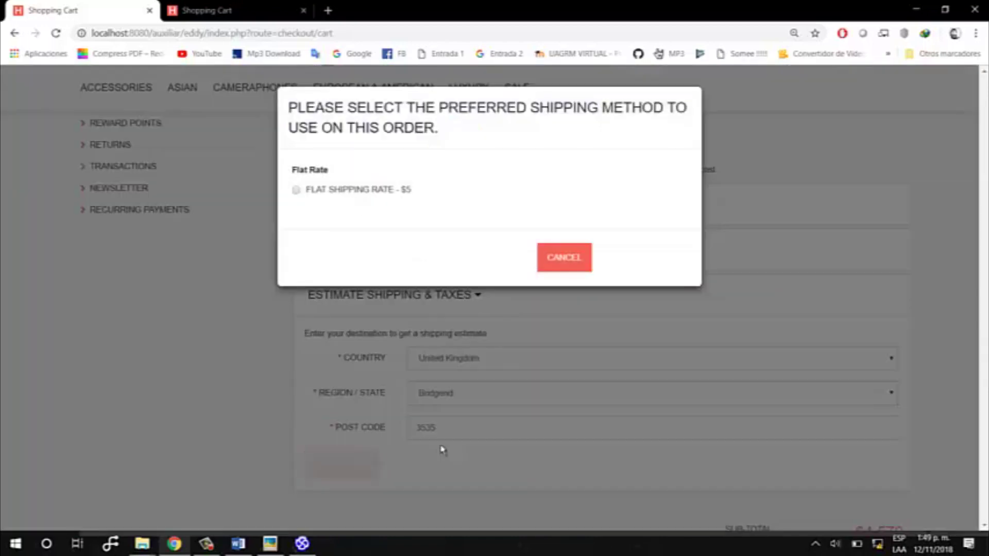
{"action": "left_click", "coordinate": [354, 195]}
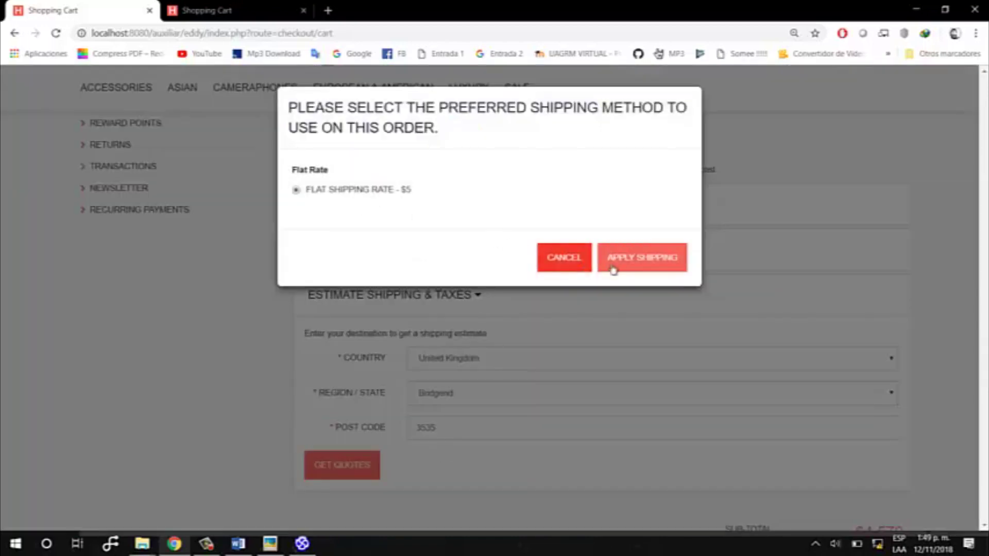
{"action": "left_click", "coordinate": [625, 264]}
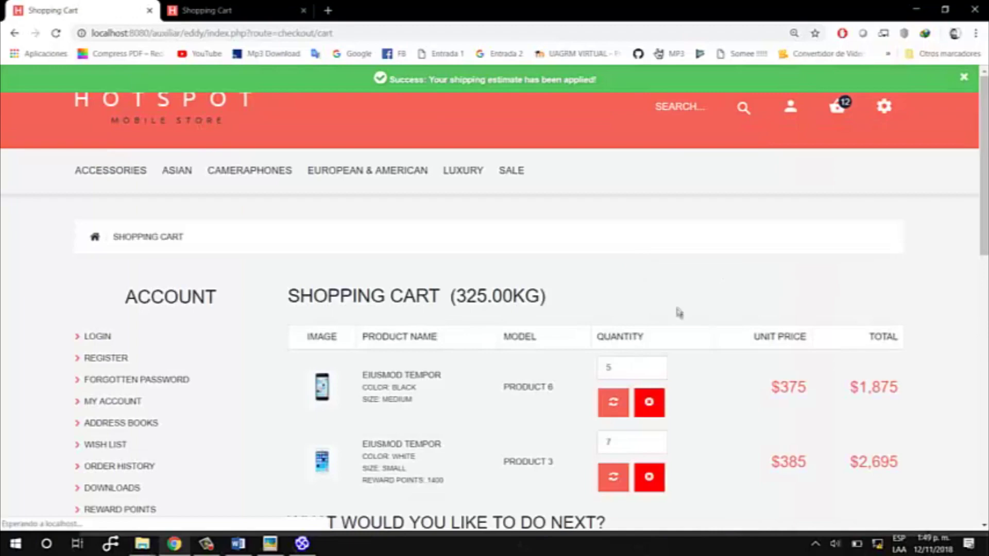
{"action": "scroll", "coordinate": [665, 300], "scroll_direction": "down", "scroll_amount": 1}
{"action": "scroll", "coordinate": [664, 299], "scroll_direction": "down", "scroll_amount": 3}
{"action": "scroll", "coordinate": [664, 307], "scroll_direction": "up", "scroll_amount": 5}
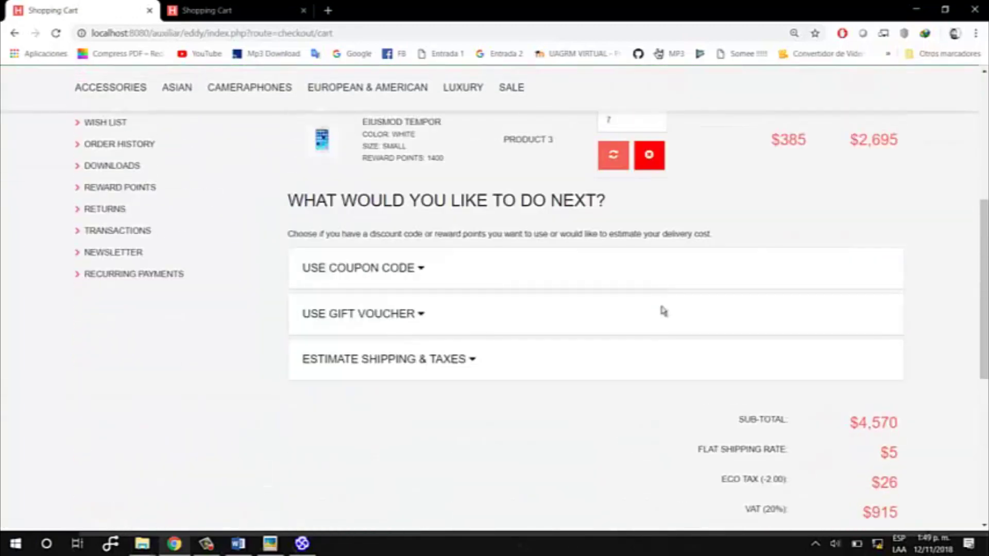
{"action": "scroll", "coordinate": [381, 475], "scroll_direction": "down", "scroll_amount": 5}
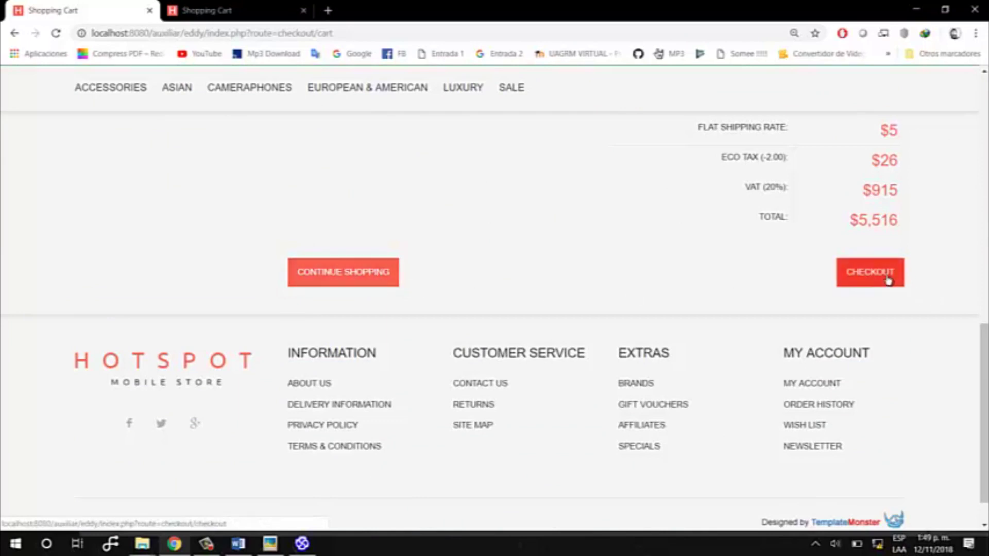
{"action": "scroll", "coordinate": [826, 195], "scroll_direction": "up", "scroll_amount": 7}
{"action": "scroll", "coordinate": [837, 307], "scroll_direction": "down", "scroll_amount": 5}
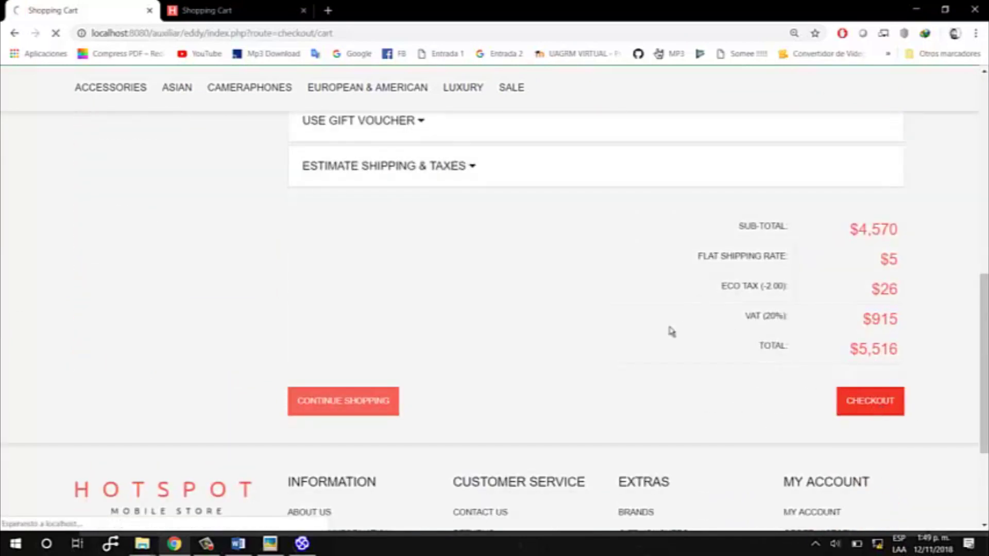
Step: Look over the checkout steps and go back to the shopping cart
{"action": "scroll", "coordinate": [566, 330], "scroll_direction": "down", "scroll_amount": 6}
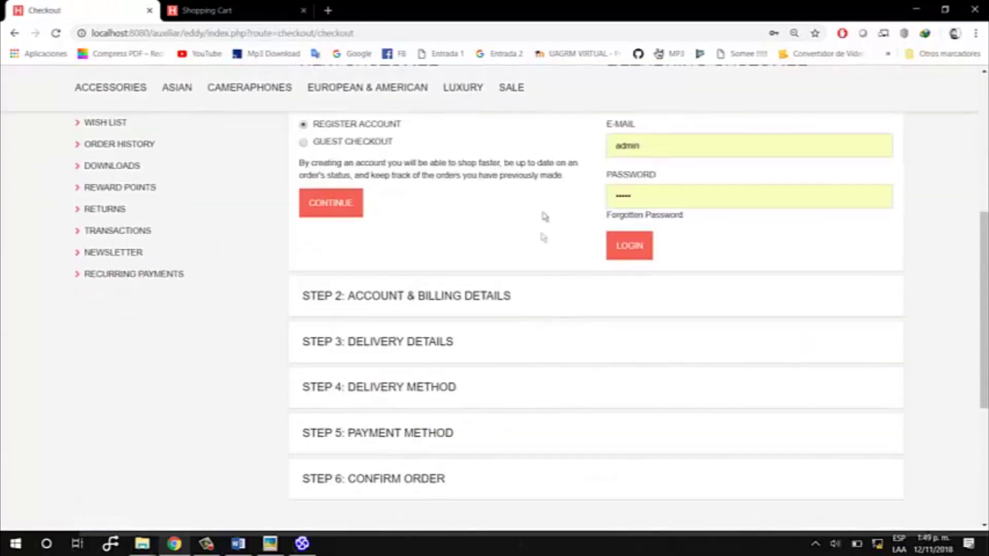
{"action": "scroll", "coordinate": [534, 256], "scroll_direction": "down", "scroll_amount": 5}
{"action": "scroll", "coordinate": [525, 263], "scroll_direction": "up", "scroll_amount": 9}
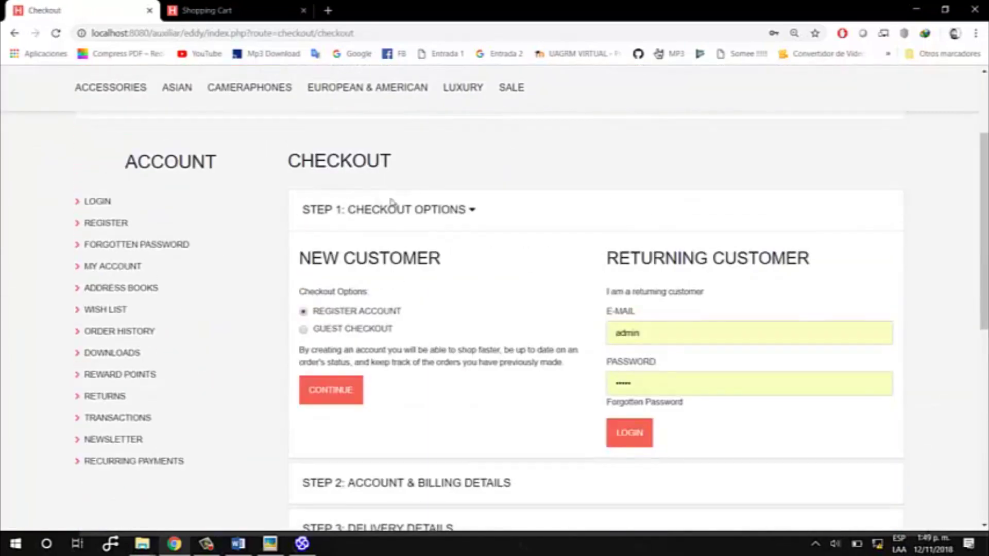
{"action": "left_click", "coordinate": [15, 34]}
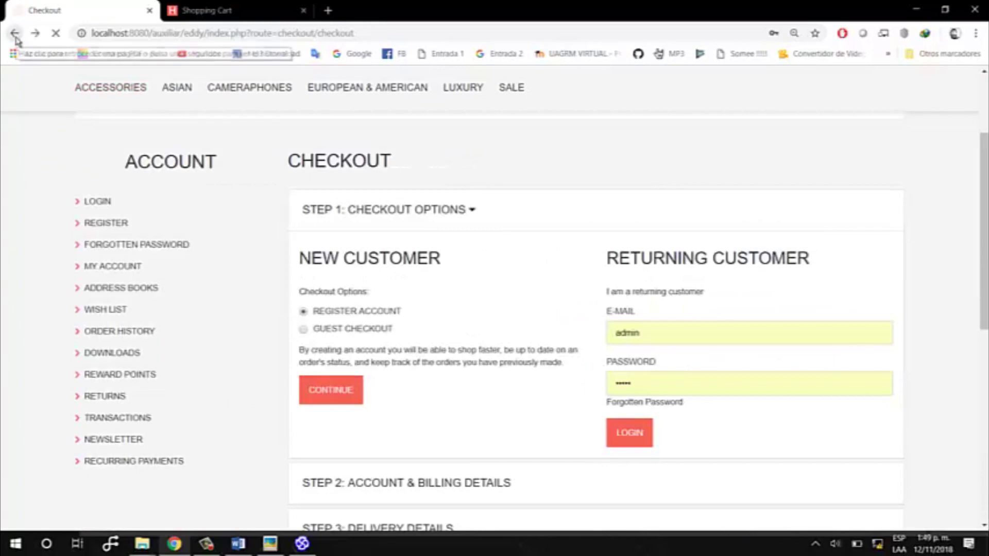
Step: Re-expand Estimate Shipping & Taxes, then return to the navigation diagram
{"action": "scroll", "coordinate": [551, 288], "scroll_direction": "up", "scroll_amount": 9}
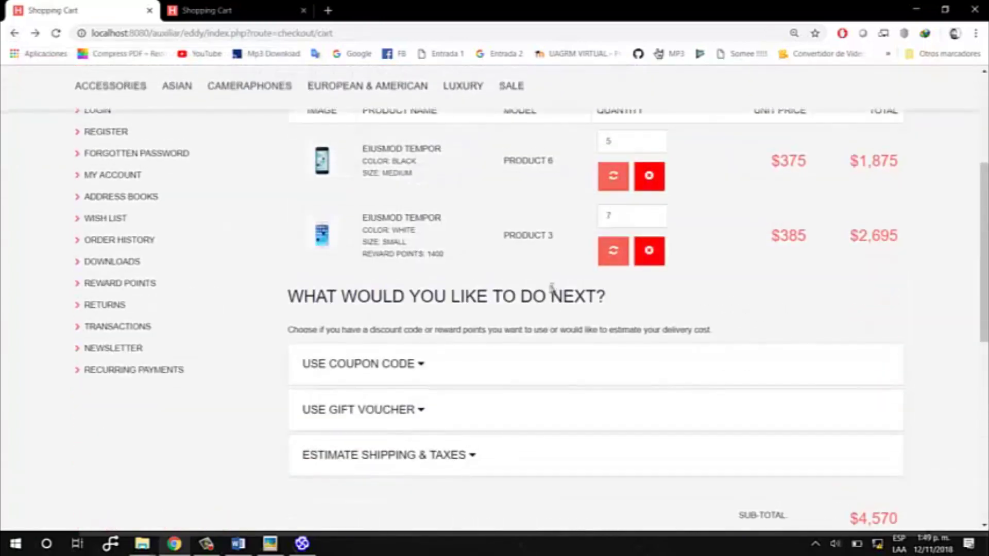
{"action": "scroll", "coordinate": [451, 322], "scroll_direction": "down", "scroll_amount": 4}
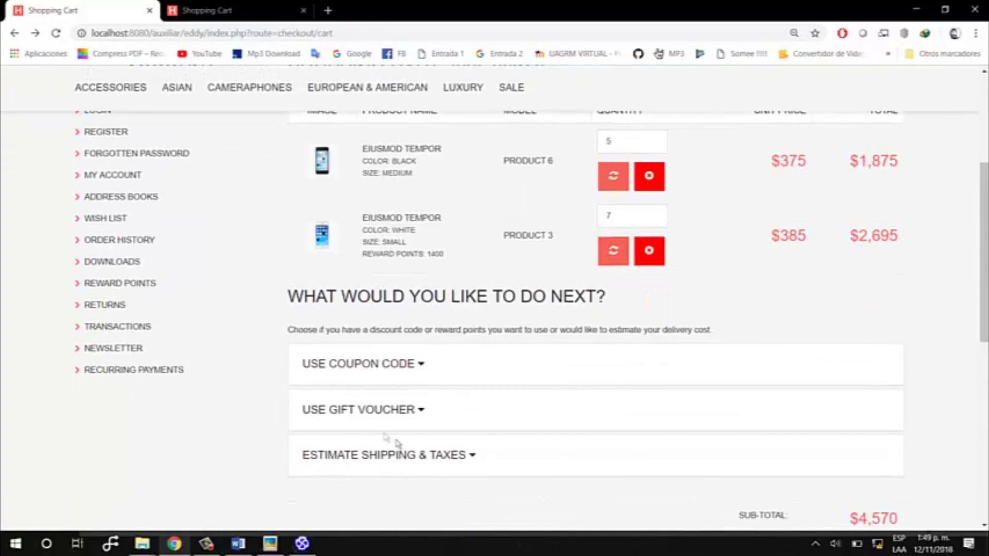
{"action": "left_click", "coordinate": [448, 454]}
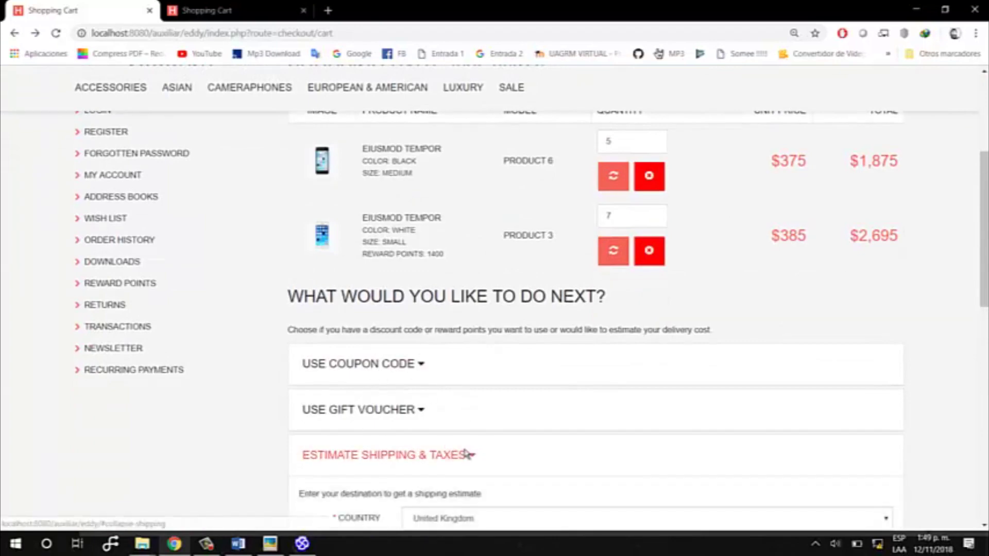
{"action": "scroll", "coordinate": [495, 455], "scroll_direction": "down", "scroll_amount": 1}
{"action": "scroll", "coordinate": [463, 399], "scroll_direction": "up", "scroll_amount": 5}
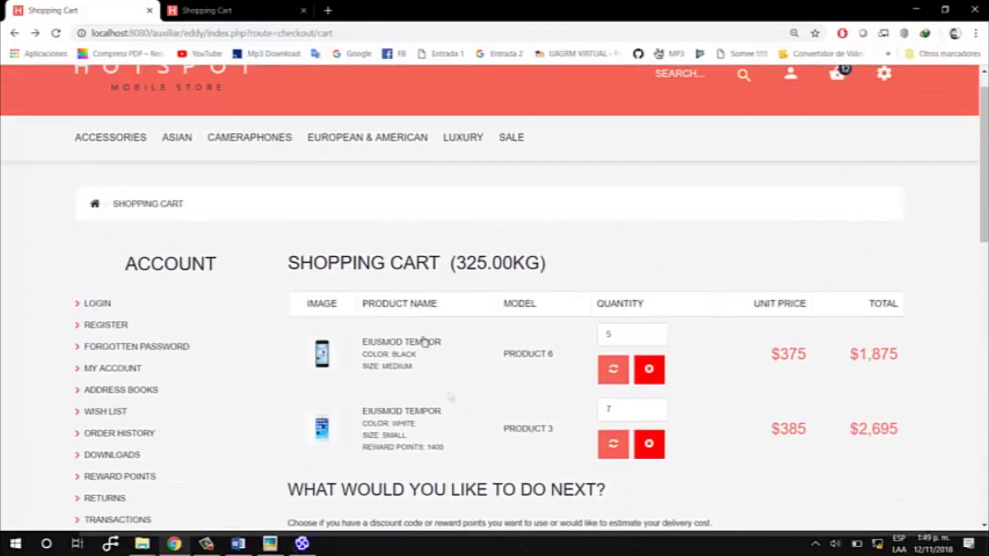
{"action": "key", "text": "alt+Tab"}
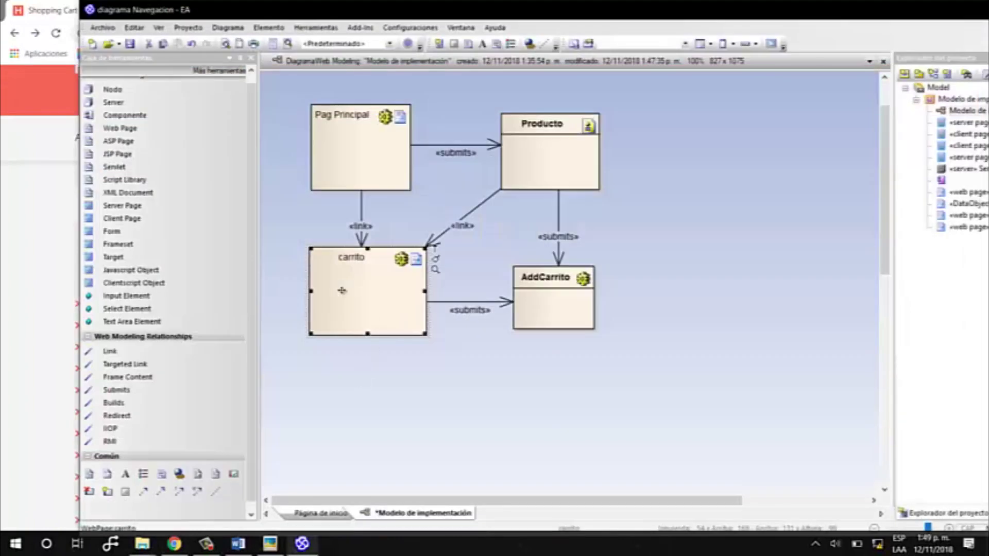
Step: Add a server page named Producto below carrito
{"action": "left_click", "coordinate": [553, 307]}
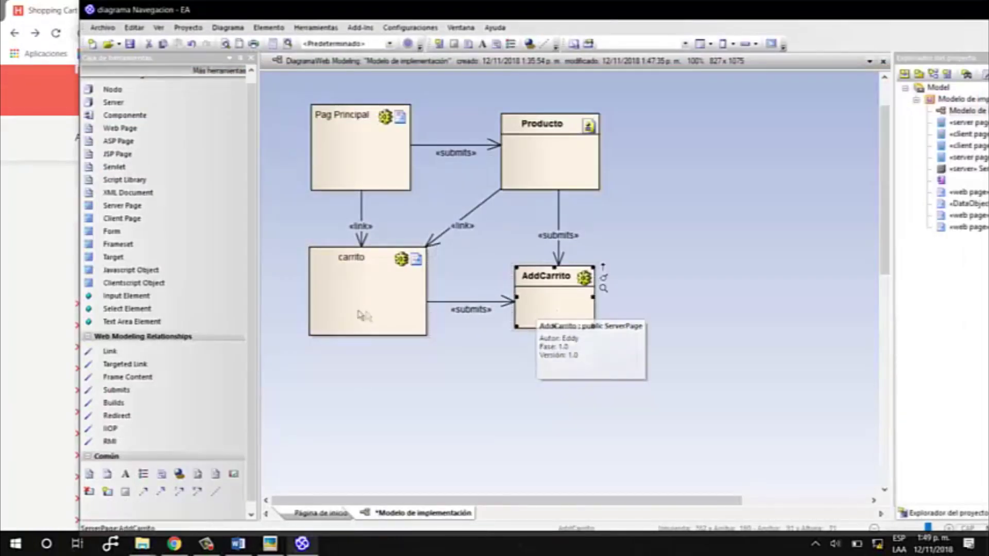
{"action": "left_click", "coordinate": [395, 320]}
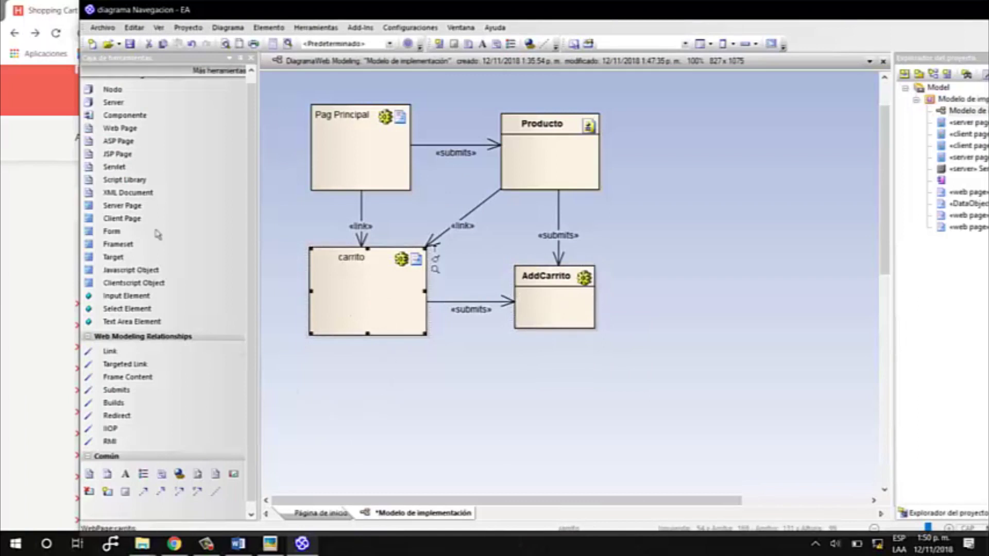
{"action": "left_click", "coordinate": [129, 205]}
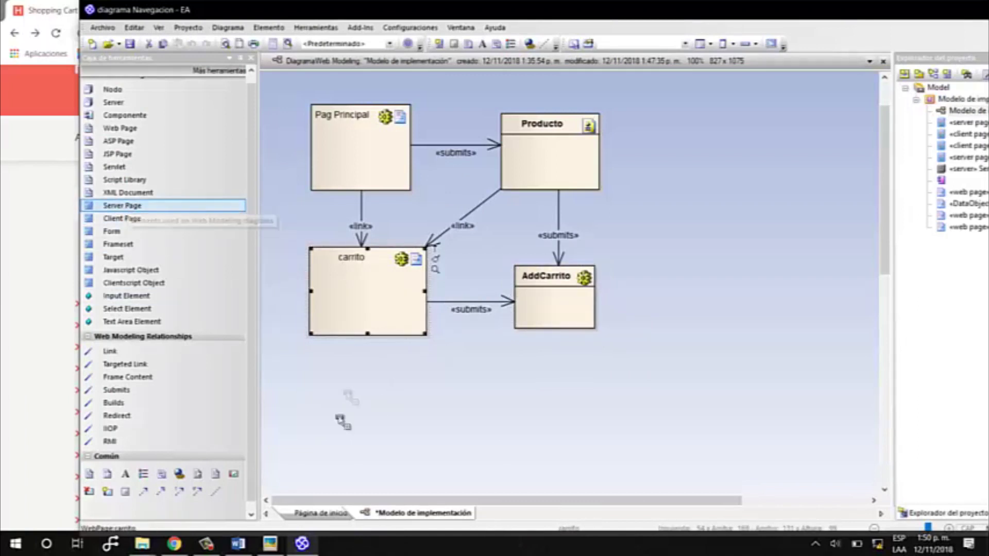
{"action": "left_click", "coordinate": [295, 416]}
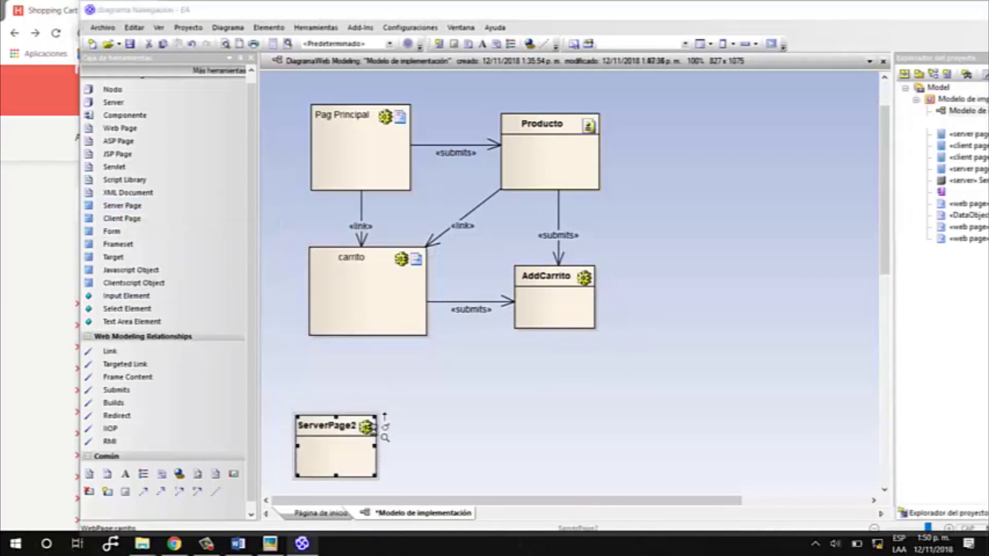
{"action": "type", "text": "Producto"}
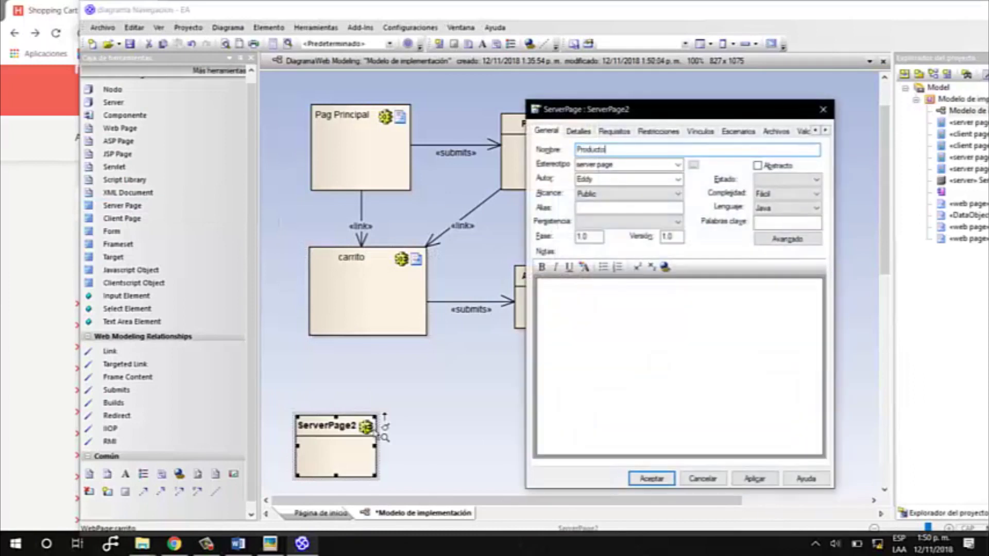
{"action": "key", "text": "Return"}
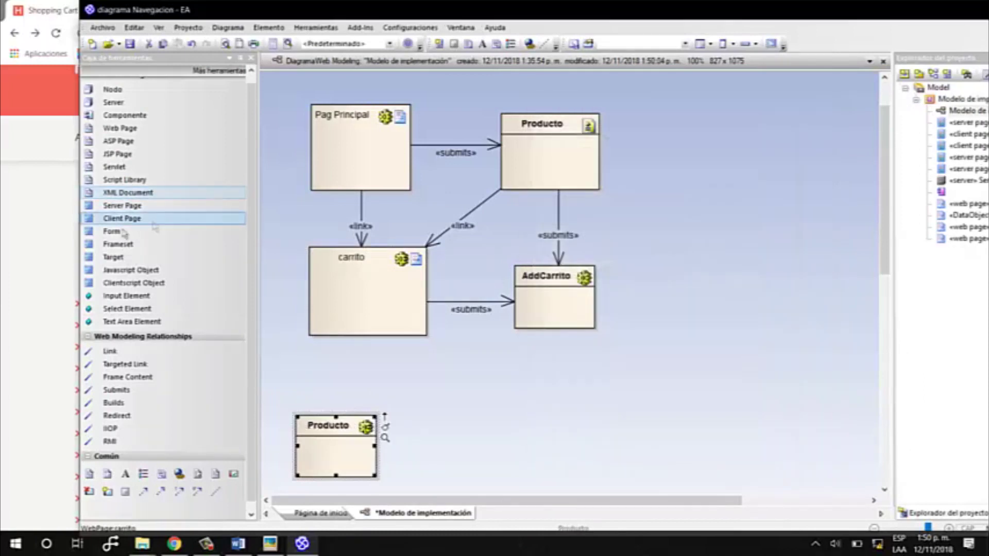
Step: Add a second server page named PerfilUsuario beside Producto
{"action": "left_click", "coordinate": [122, 206]}
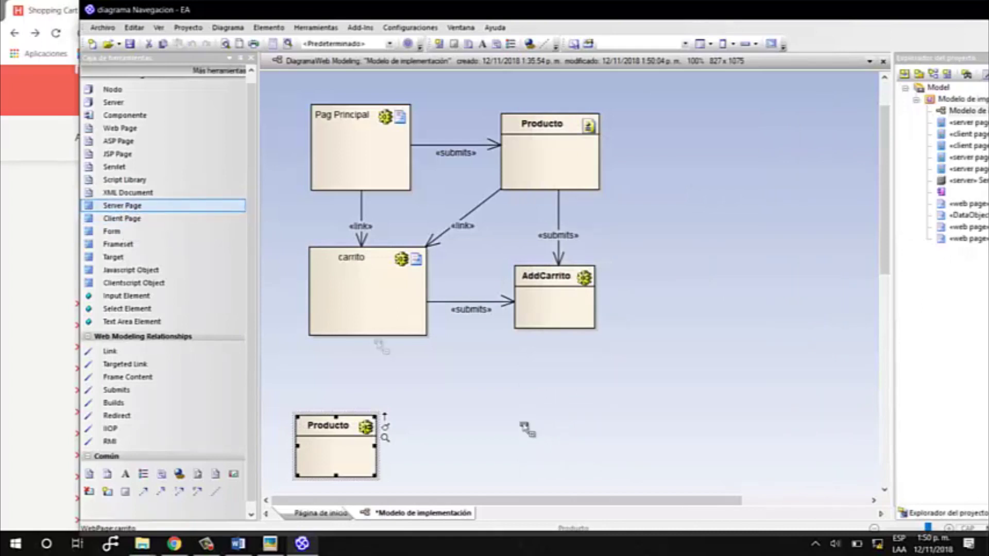
{"action": "left_click", "coordinate": [428, 418]}
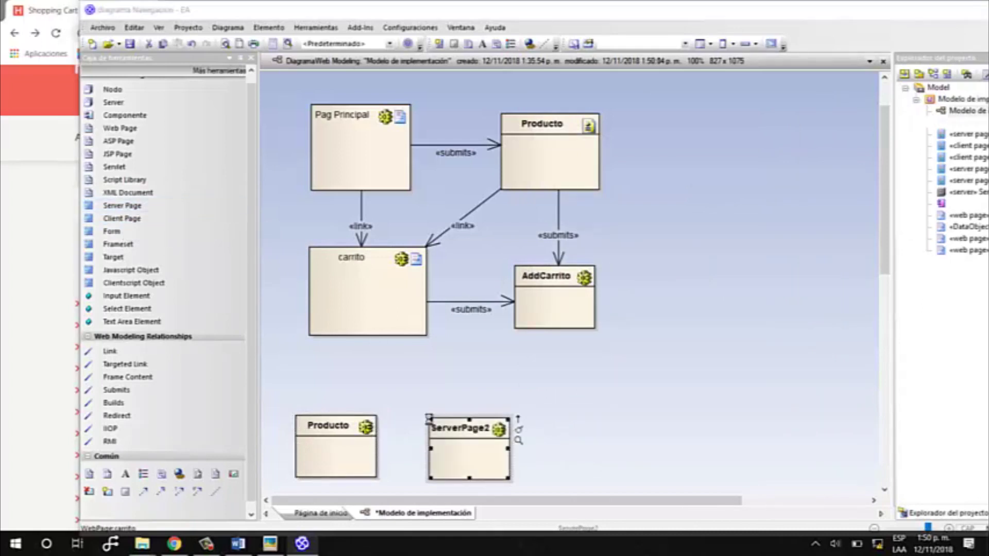
{"action": "type", "text": "PerfilUsuario"}
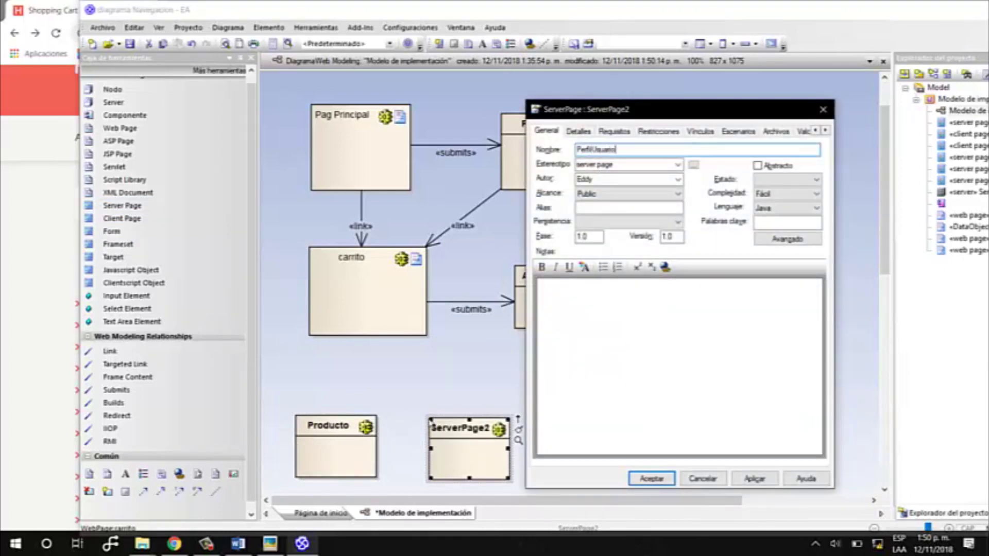
{"action": "key", "text": "Return"}
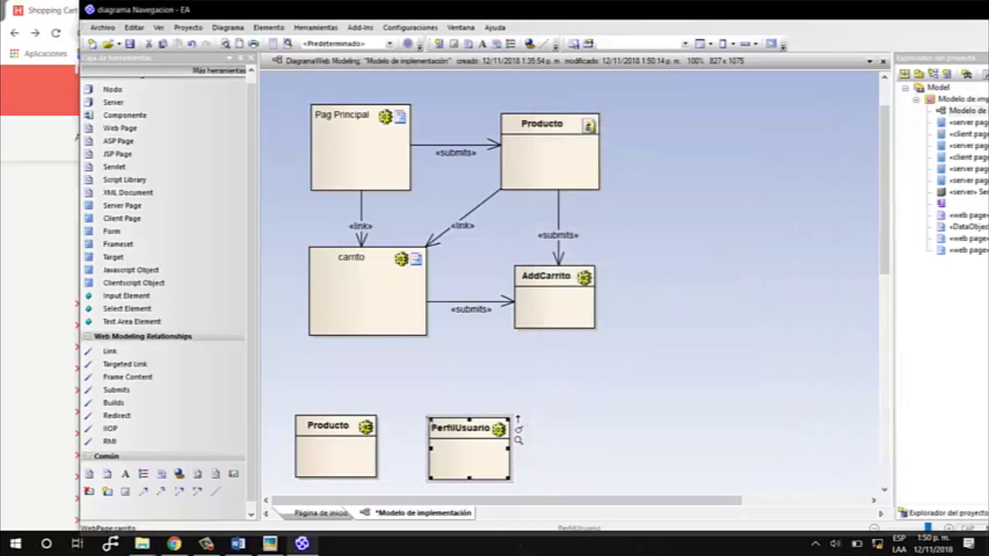
{"action": "left_click", "coordinate": [348, 469]}
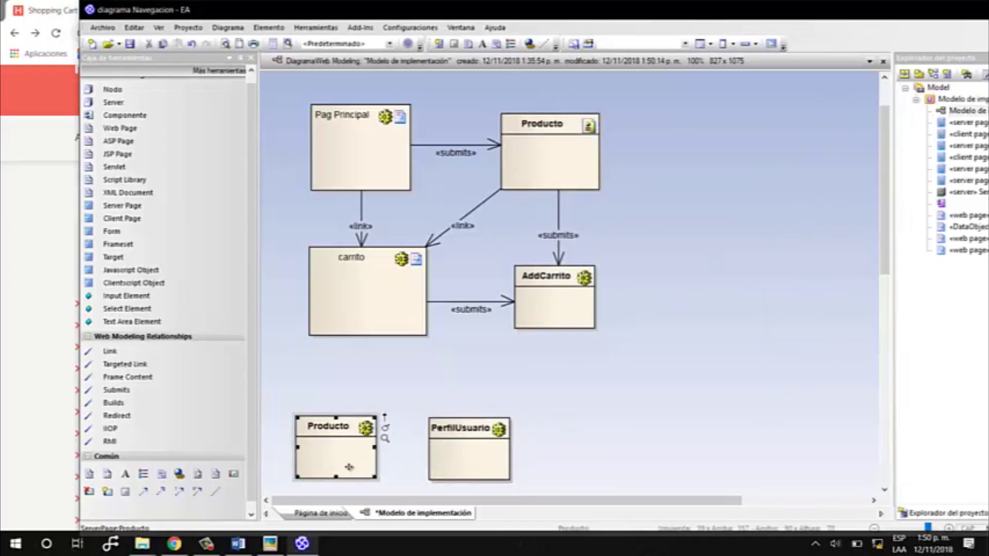
{"action": "left_click", "coordinate": [370, 364]}
{"action": "key", "text": "alt+Tab"}
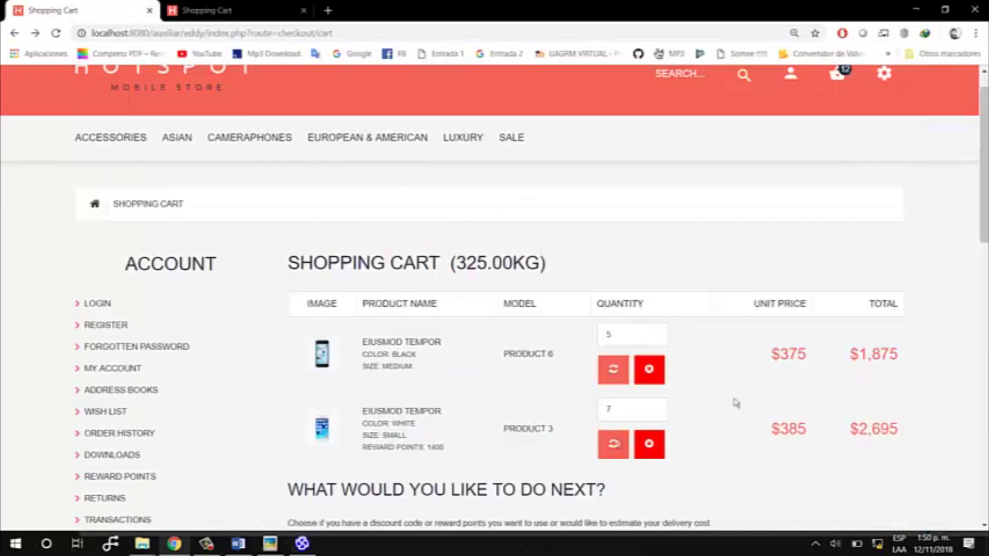
{"action": "key", "text": "alt+Tab"}
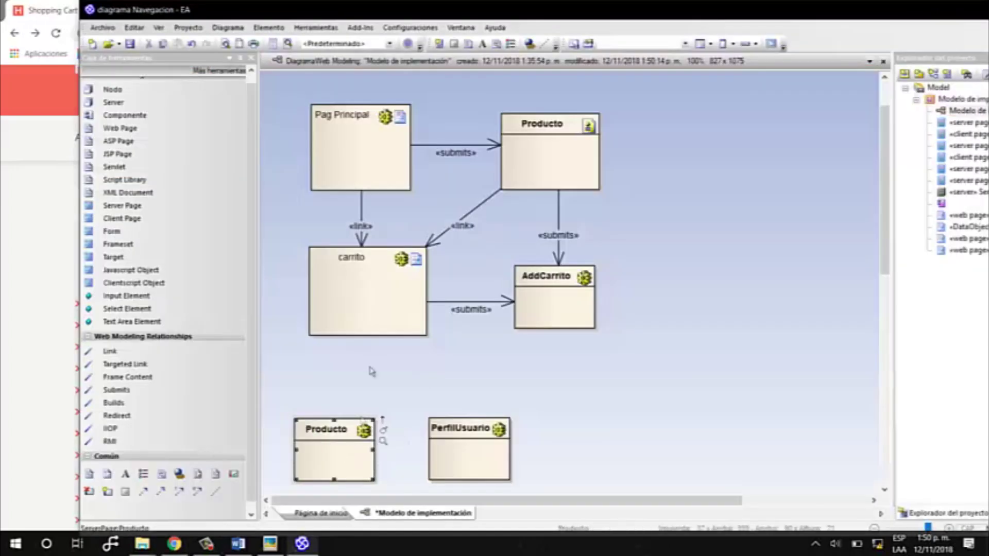
{"action": "left_click", "coordinate": [380, 302]}
{"action": "key", "text": "alt+Tab"}
{"action": "scroll", "coordinate": [479, 464], "scroll_direction": "down", "scroll_amount": 6}
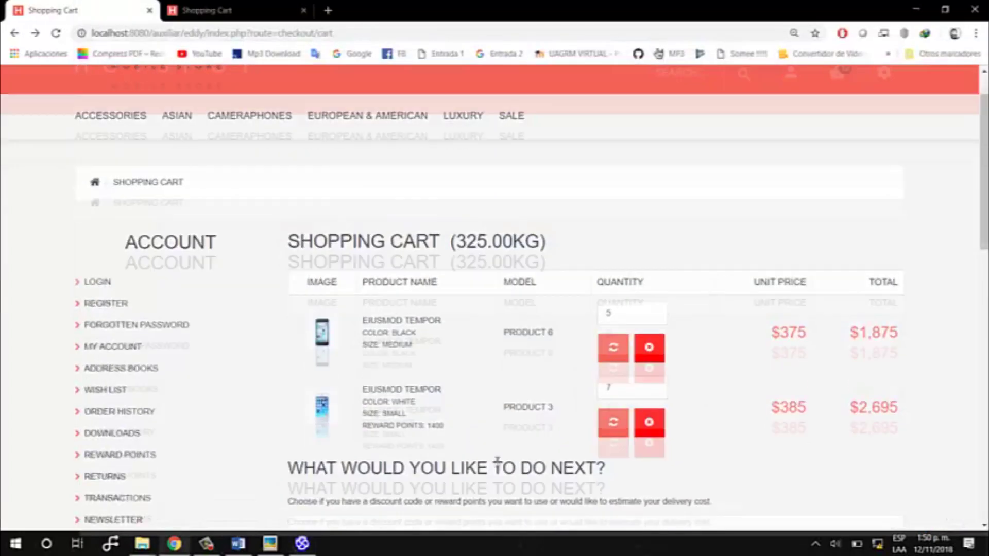
{"action": "scroll", "coordinate": [344, 468], "scroll_direction": "down", "scroll_amount": 3}
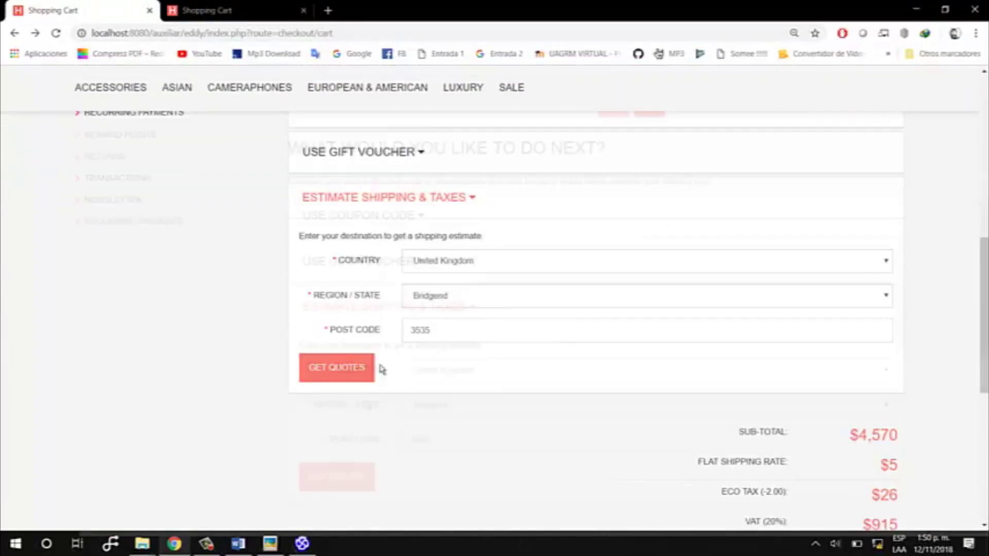
{"action": "key", "text": "alt+Tab"}
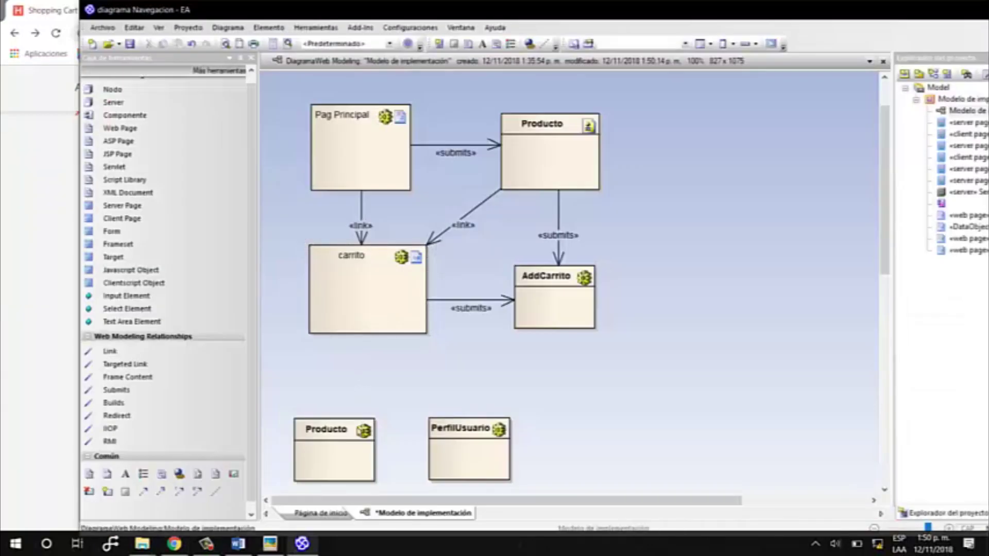
{"action": "left_click", "coordinate": [454, 443]}
{"action": "left_click", "coordinate": [350, 453]}
{"action": "left_click", "coordinate": [386, 294]}
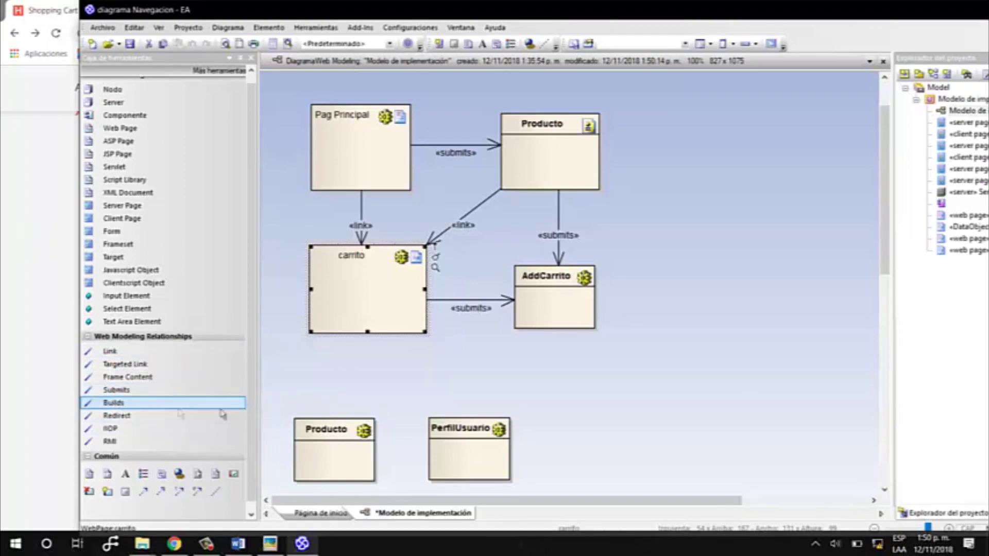
{"action": "left_click_drag", "start_coordinate": [346, 427], "coordinate": [357, 336]}
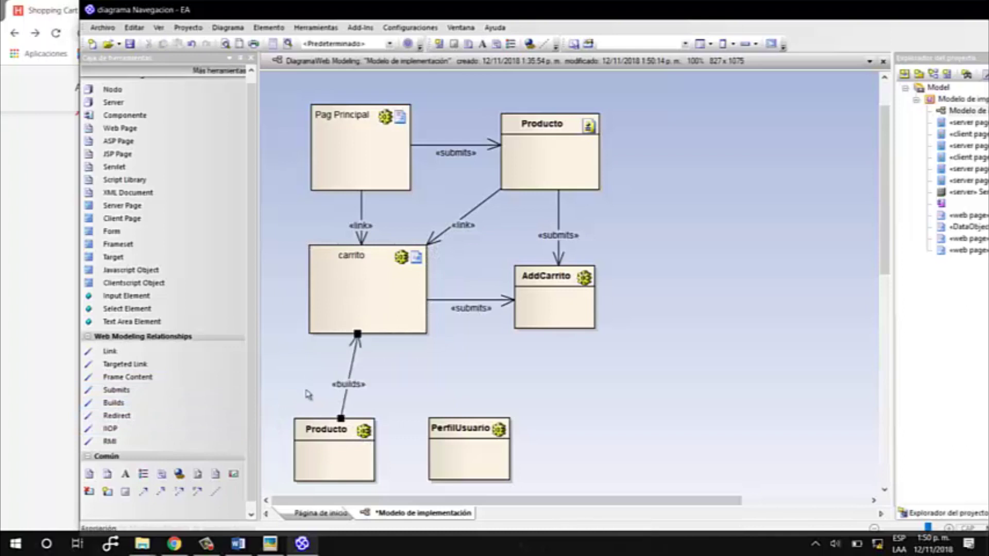
{"action": "left_click", "coordinate": [113, 403]}
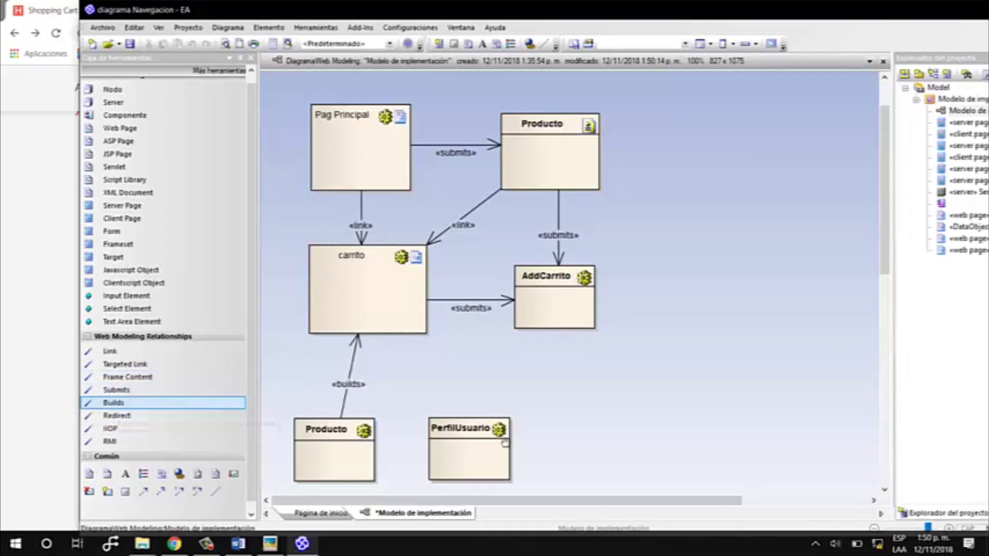
{"action": "left_click_drag", "start_coordinate": [487, 436], "coordinate": [405, 314]}
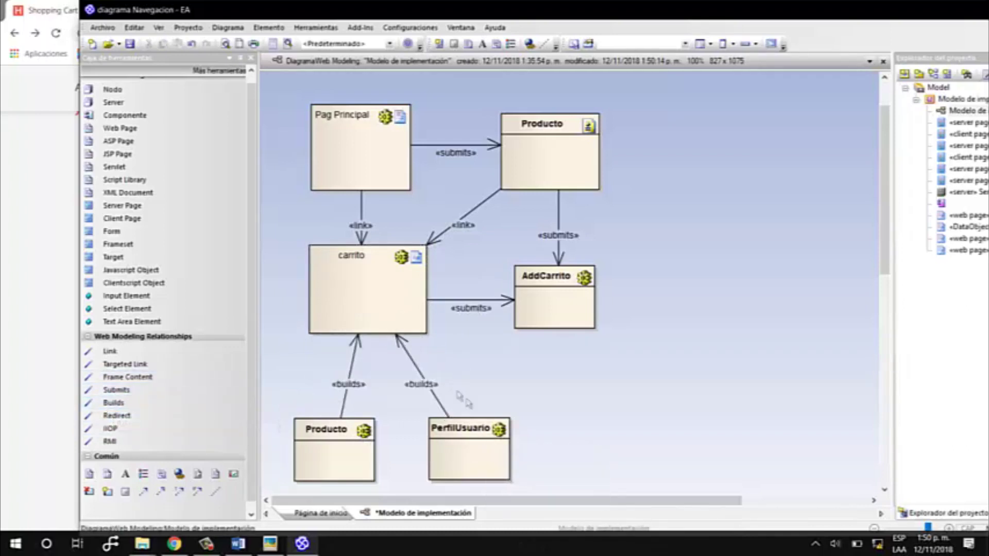
{"action": "left_click", "coordinate": [325, 168]}
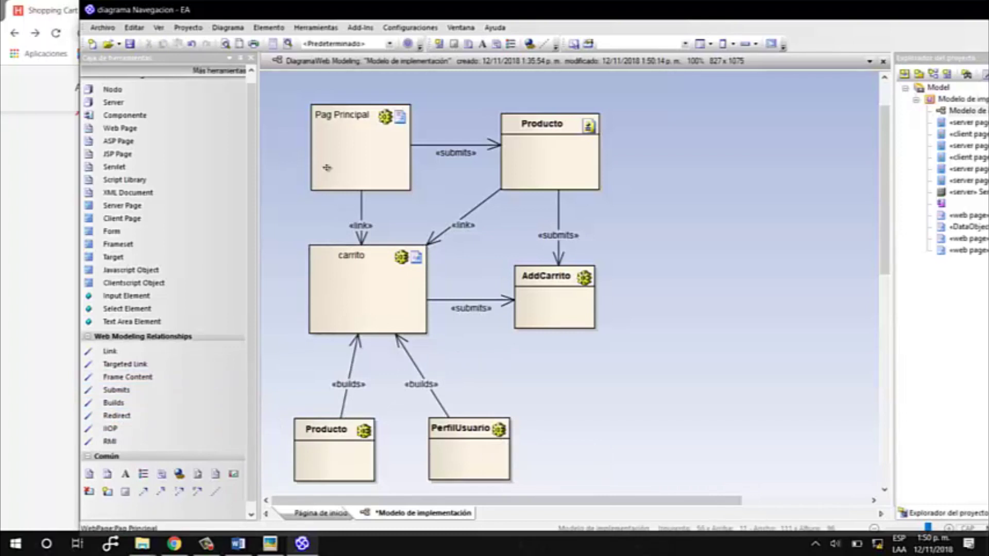
{"action": "left_click", "coordinate": [331, 253]}
{"action": "left_click_drag", "start_coordinate": [340, 175], "coordinate": [342, 173]}
{"action": "left_click", "coordinate": [356, 301]}
Step: Nudge carrito up slightly while checking the carrito, AddCarrito and Producto pages
{"action": "left_click", "coordinate": [338, 438]}
{"action": "left_click_drag", "start_coordinate": [365, 292], "coordinate": [364, 289]}
{"action": "left_click", "coordinate": [450, 455]}
{"action": "left_click", "coordinate": [387, 309]}
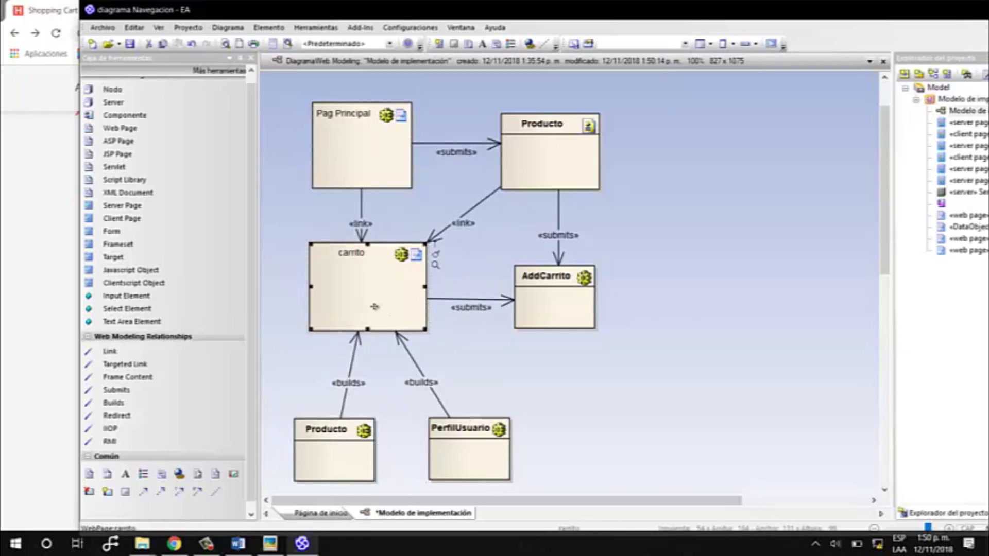
{"action": "left_click", "coordinate": [556, 308]}
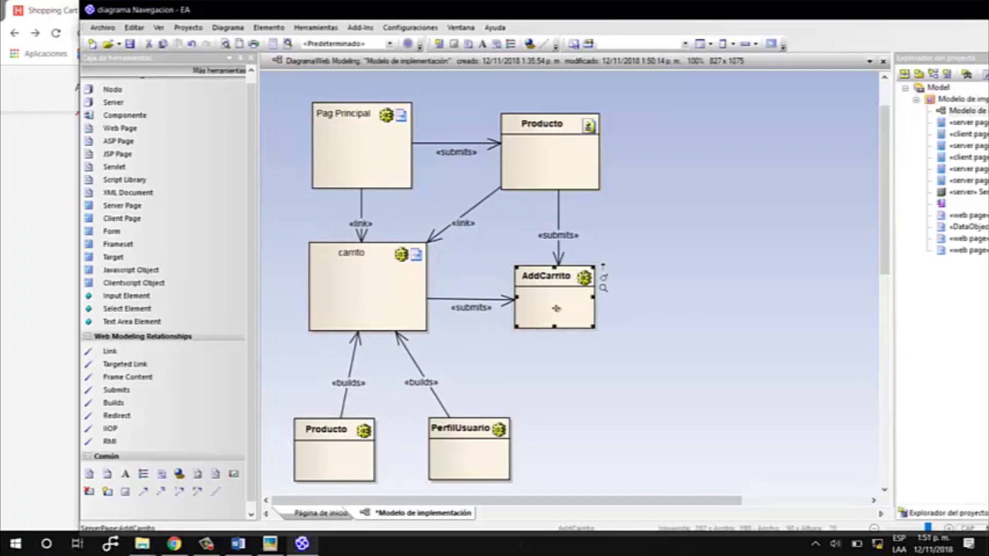
{"action": "left_click", "coordinate": [558, 151]}
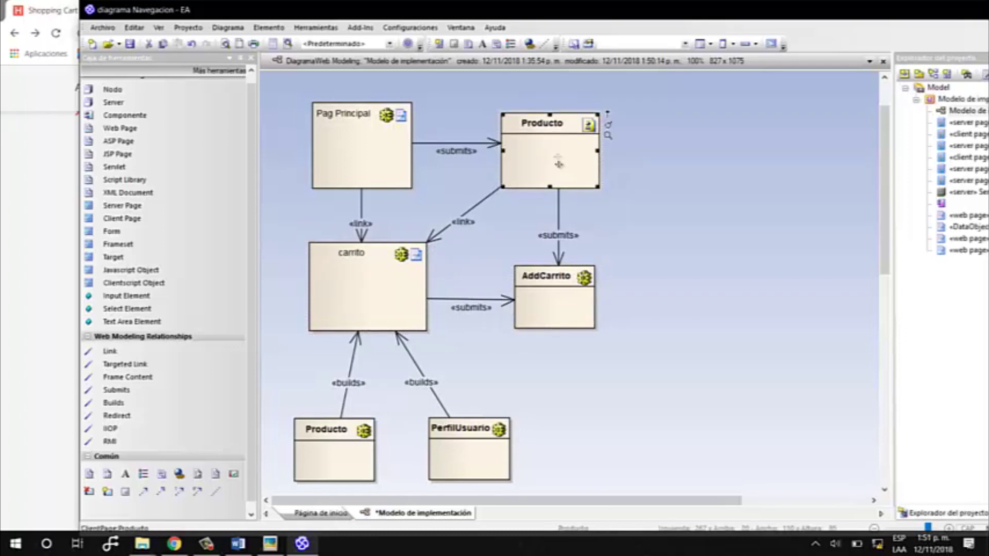
{"action": "left_click", "coordinate": [561, 292]}
{"action": "left_click", "coordinate": [636, 301]}
{"action": "left_click", "coordinate": [567, 302]}
{"action": "left_click", "coordinate": [684, 338]}
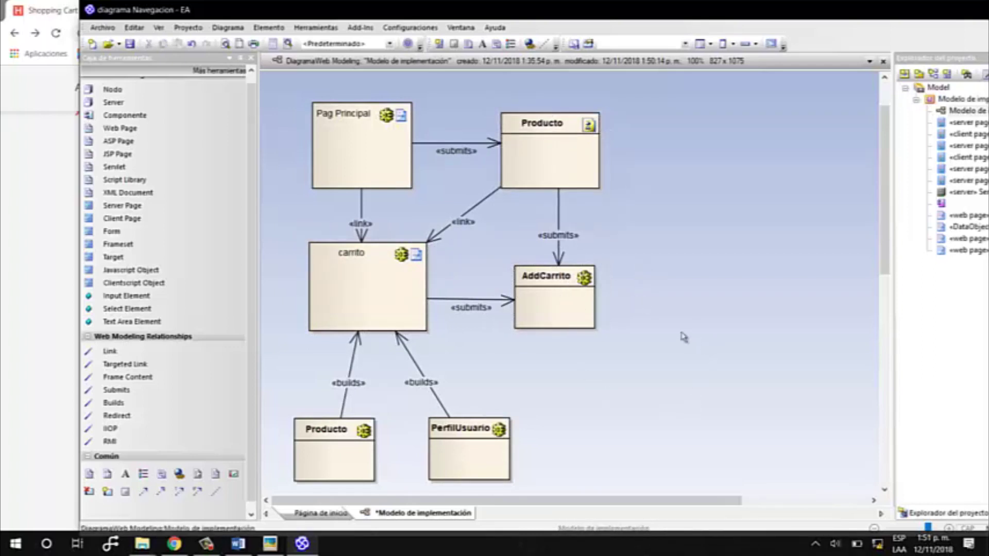
{"action": "left_click", "coordinate": [526, 154]}
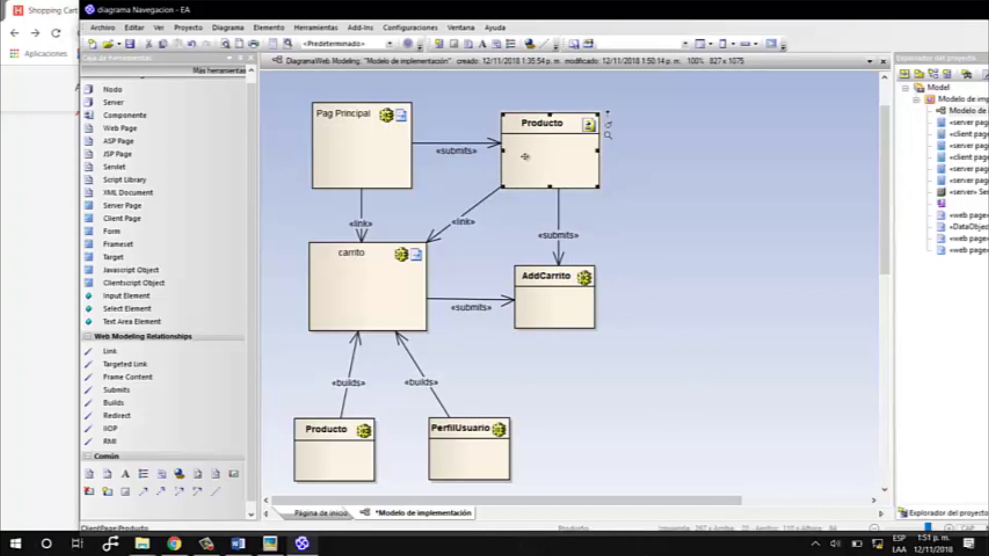
Step: Move the lower Producto right, draw a «builds» link between the Producto pages, then delete it
{"action": "scroll", "coordinate": [577, 196], "scroll_direction": "up", "scroll_amount": 2}
{"action": "left_click_drag", "start_coordinate": [544, 206], "coordinate": [447, 390]}
{"action": "left_click_drag", "start_coordinate": [354, 478], "coordinate": [771, 243]}
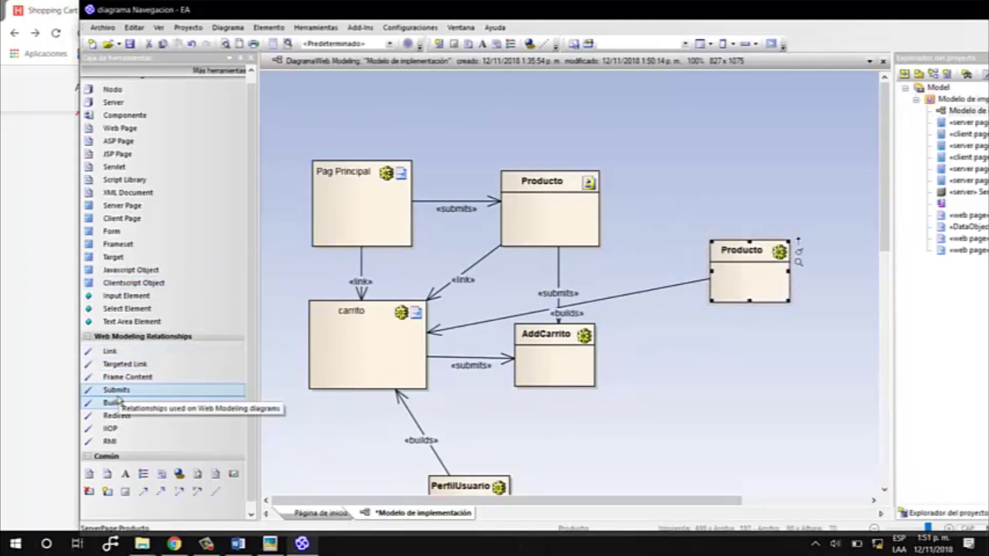
{"action": "left_click", "coordinate": [118, 402]}
{"action": "left_click_drag", "start_coordinate": [531, 246], "coordinate": [735, 258]}
{"action": "left_click", "coordinate": [713, 193]}
{"action": "left_click", "coordinate": [621, 230]}
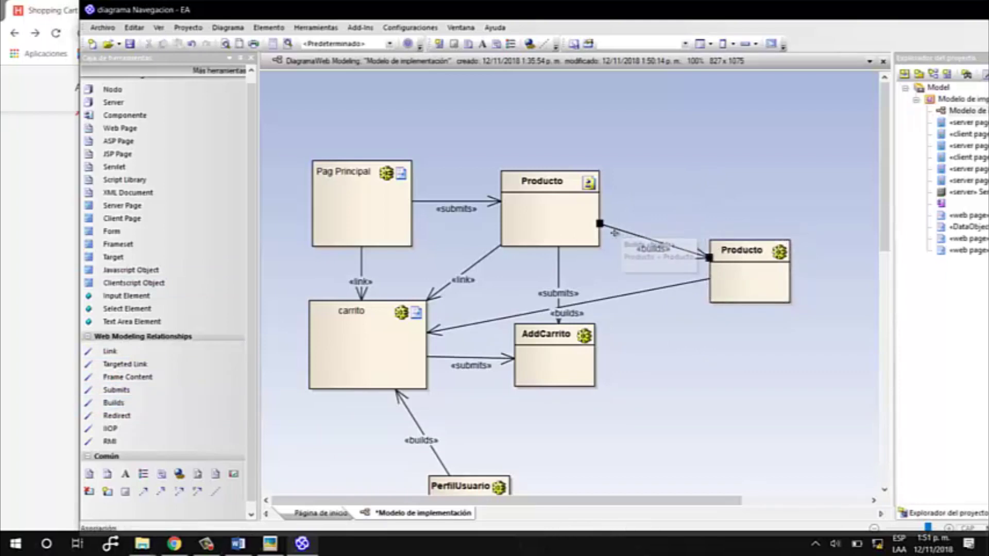
{"action": "key", "text": "Delete"}
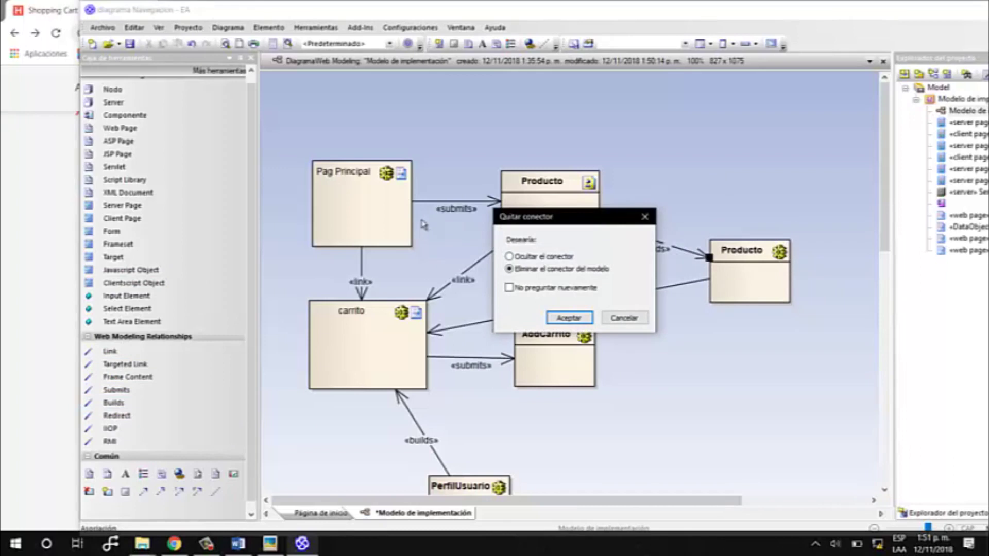
{"action": "key", "text": "Return"}
Step: Place Producto at the lower left below carrito with PerfilUsuario beside it
{"action": "left_click", "coordinate": [393, 215]}
{"action": "left_click", "coordinate": [529, 210]}
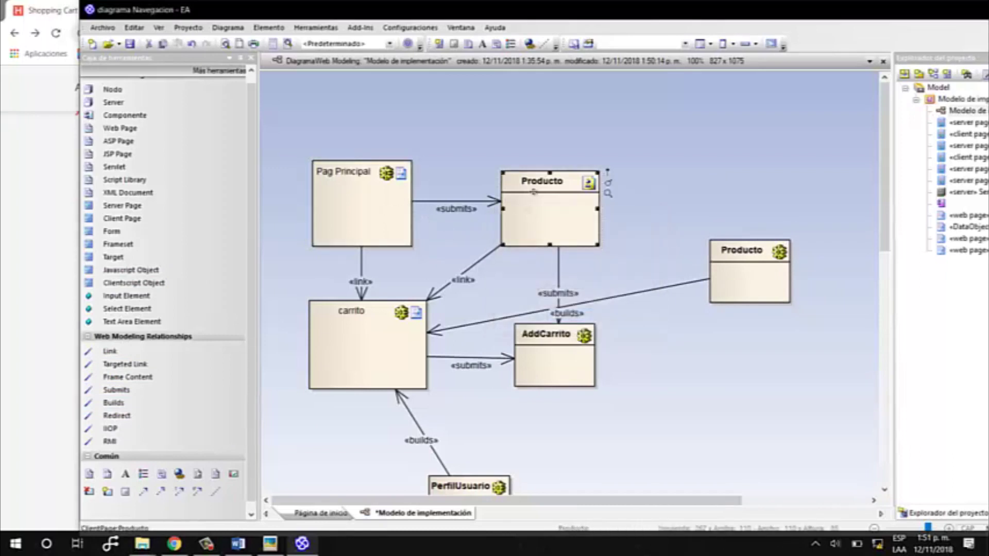
{"action": "left_click", "coordinate": [357, 213]}
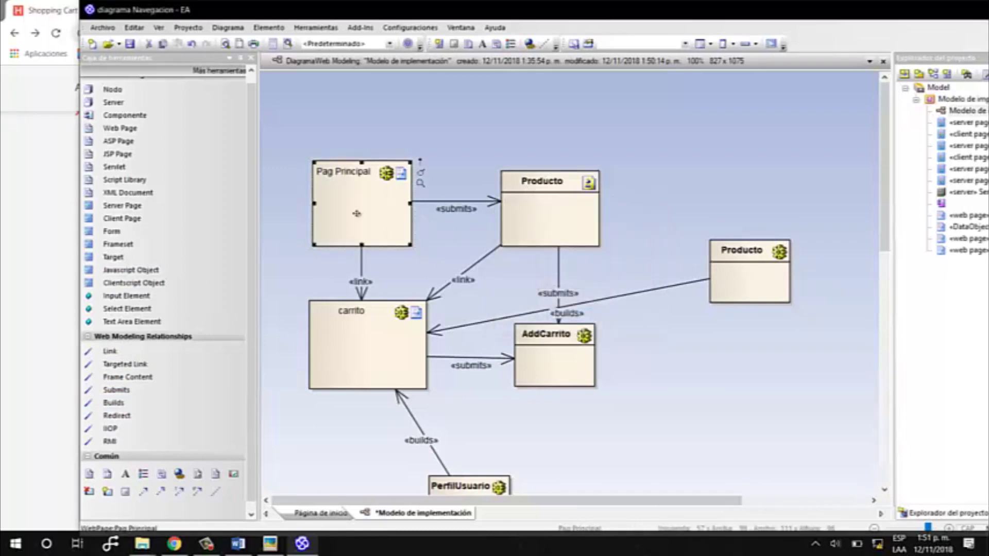
{"action": "left_click", "coordinate": [527, 209]}
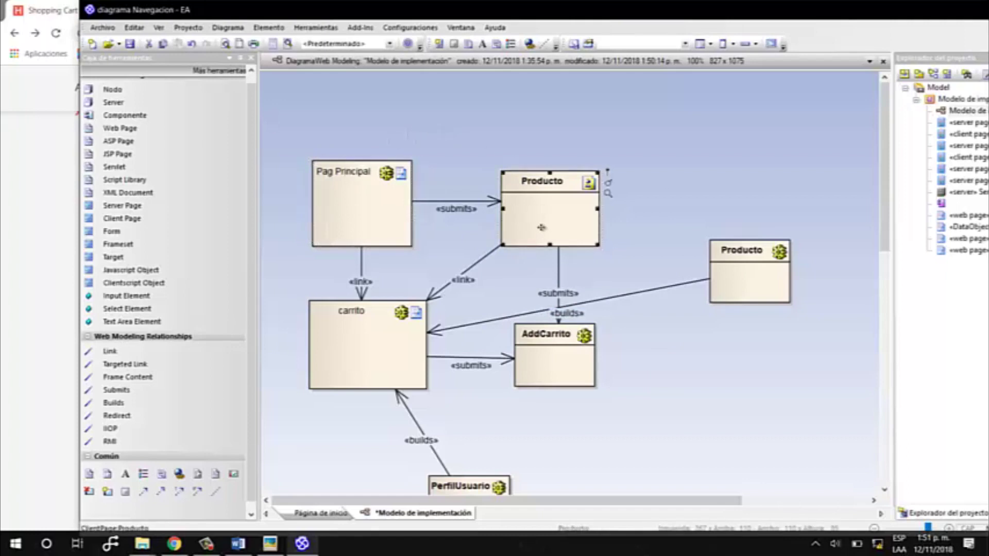
{"action": "left_click_drag", "start_coordinate": [756, 255], "coordinate": [350, 471]}
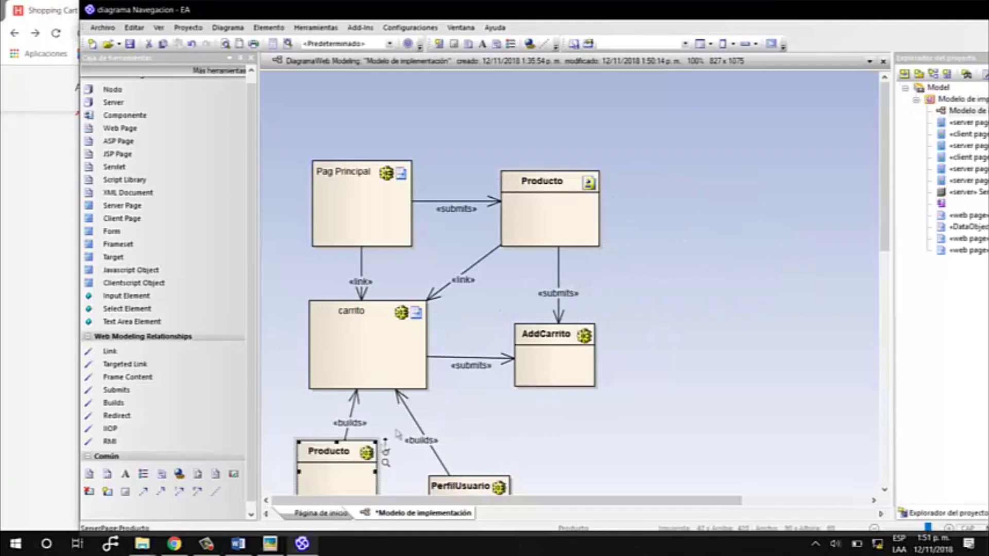
{"action": "scroll", "coordinate": [499, 393], "scroll_direction": "down", "scroll_amount": 3}
{"action": "left_click_drag", "start_coordinate": [470, 436], "coordinate": [482, 381]}
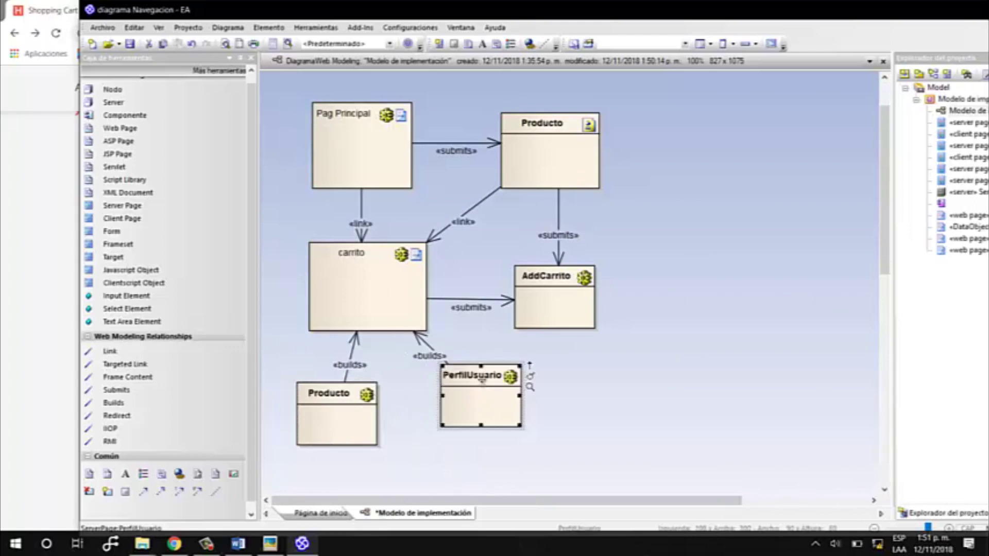
{"action": "left_click_drag", "start_coordinate": [363, 410], "coordinate": [349, 433]}
{"action": "left_click_drag", "start_coordinate": [473, 383], "coordinate": [456, 410]}
{"action": "left_click", "coordinate": [507, 331]}
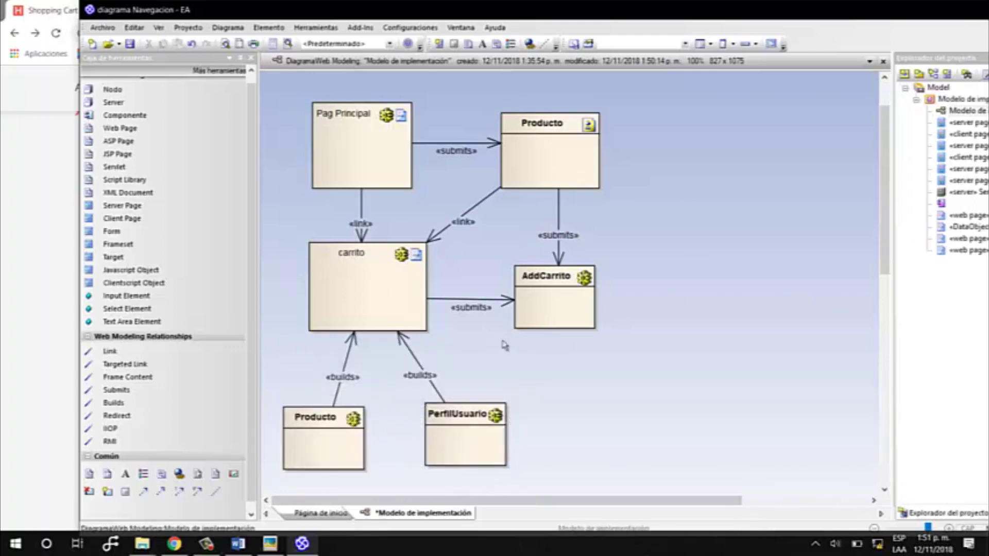
{"action": "key", "text": "alt+Tab"}
Step: Proceed from the cart to the store's Checkout page, then check carrito in the diagram
{"action": "scroll", "coordinate": [448, 316], "scroll_direction": "up", "scroll_amount": 3}
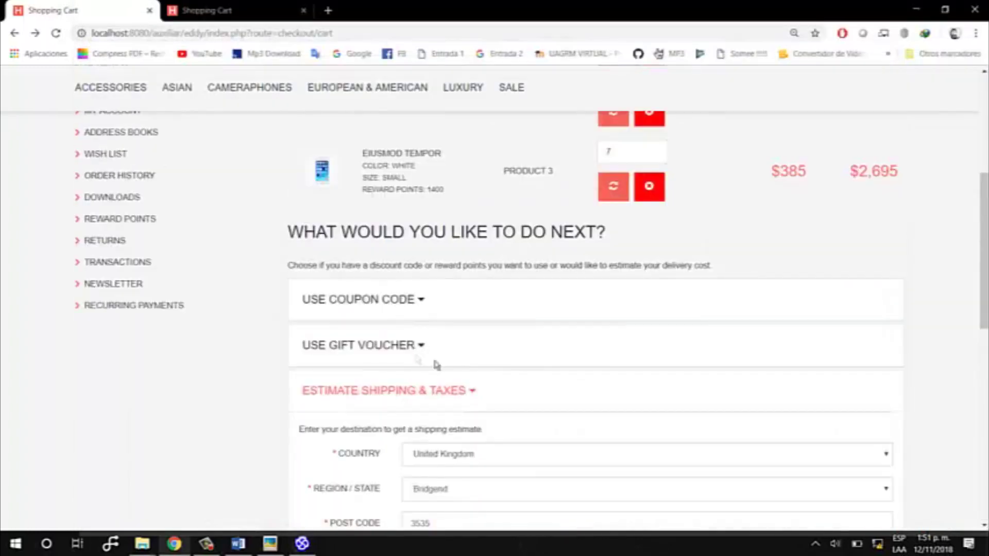
{"action": "scroll", "coordinate": [448, 316], "scroll_direction": "down", "scroll_amount": 8}
{"action": "left_click", "coordinate": [855, 368]}
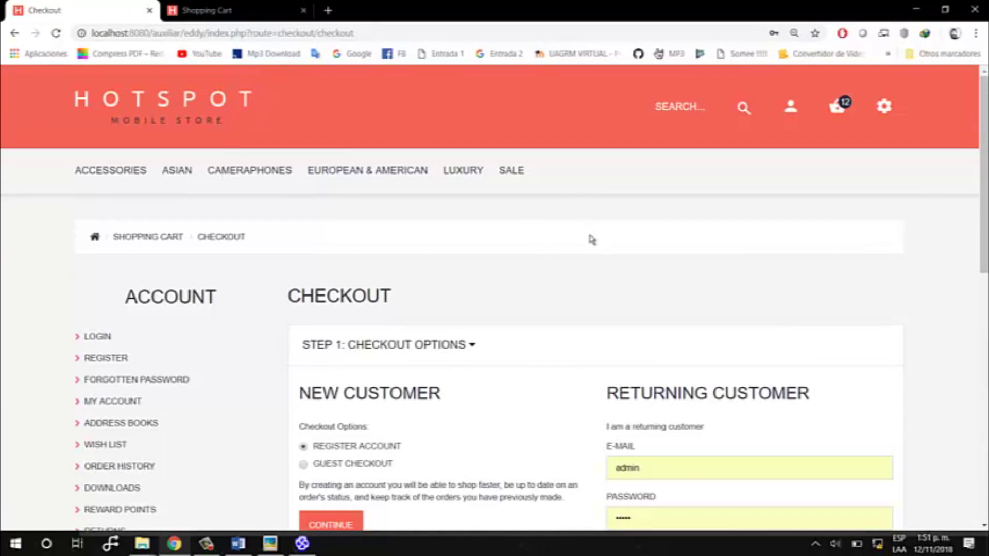
{"action": "key", "text": "alt+Tab"}
{"action": "left_click", "coordinate": [382, 294]}
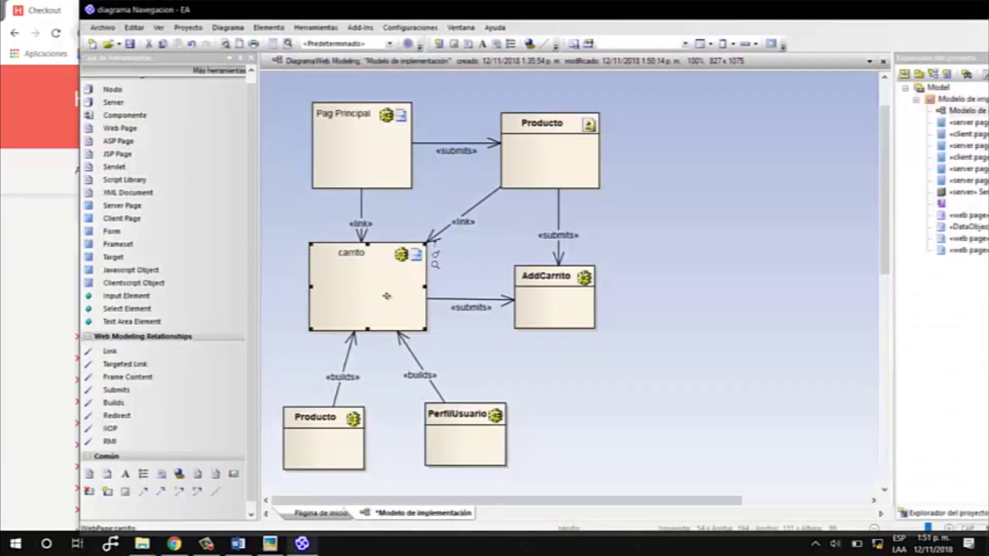
{"action": "left_click", "coordinate": [677, 410]}
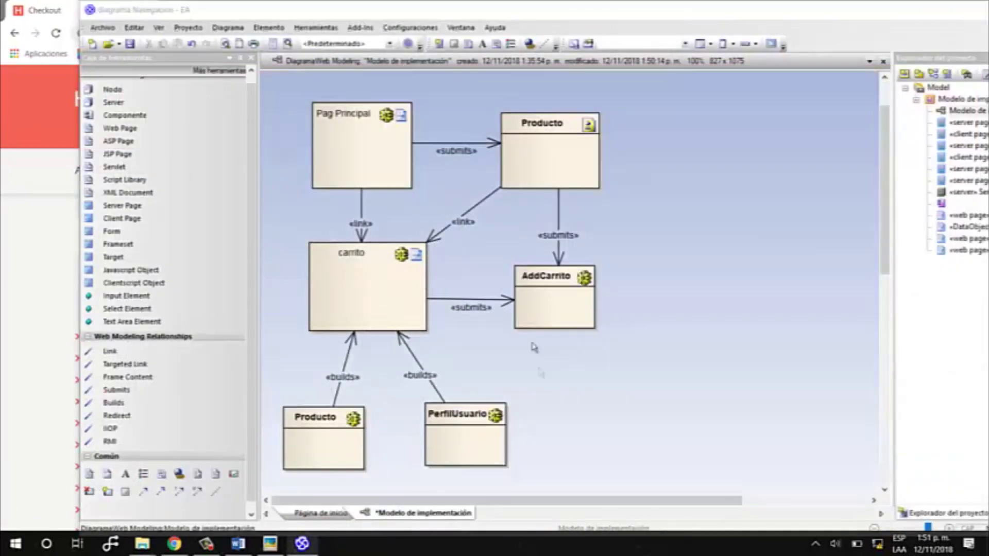
Step: Select the word CHECKOUT in the checkout page heading and return to the diagram
{"action": "key", "text": "alt+Tab"}
{"action": "double_click", "coordinate": [315, 296]}
{"action": "key", "text": "ctrl+c"}
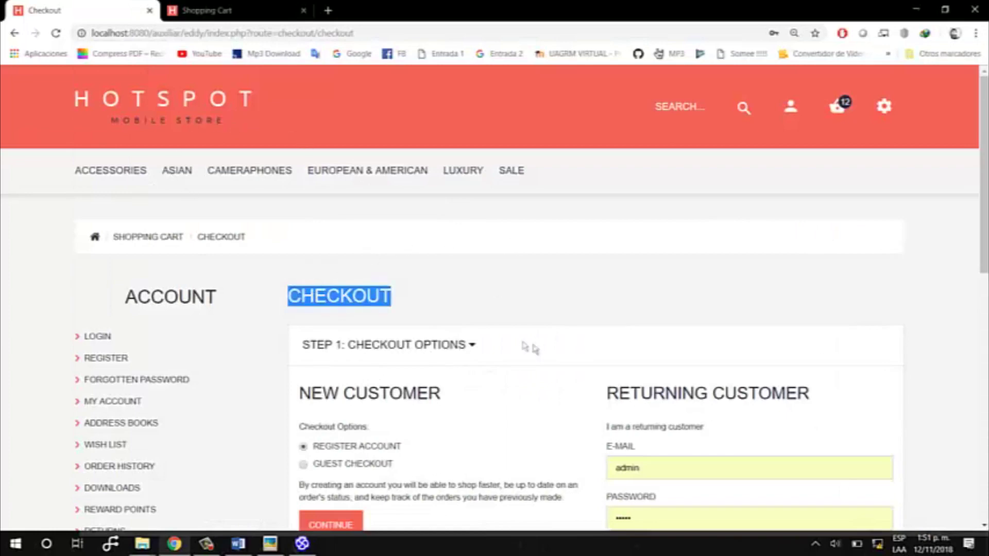
{"action": "scroll", "coordinate": [528, 340], "scroll_direction": "down", "scroll_amount": 10}
{"action": "scroll", "coordinate": [524, 332], "scroll_direction": "up", "scroll_amount": 7}
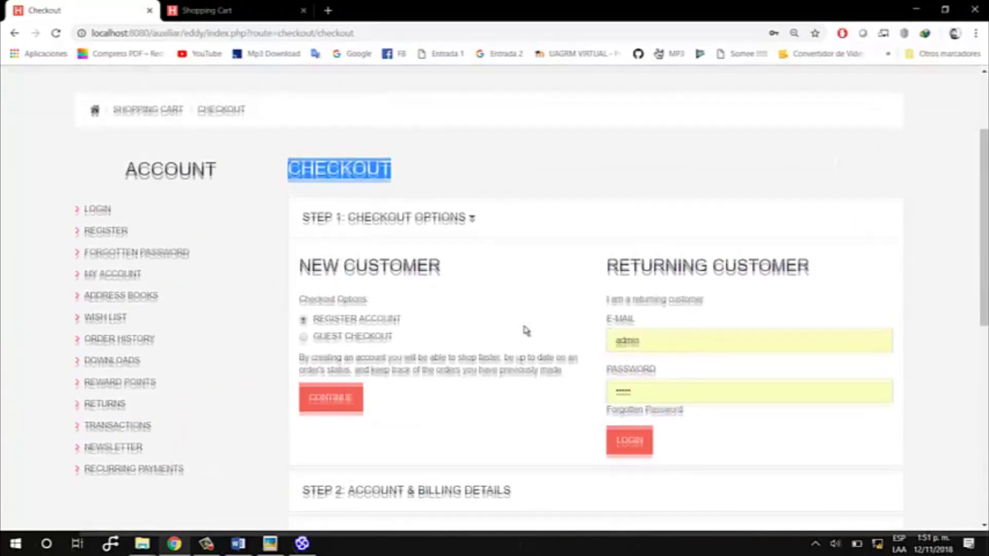
{"action": "scroll", "coordinate": [525, 330], "scroll_direction": "up", "scroll_amount": 3}
{"action": "key", "text": "alt+Tab"}
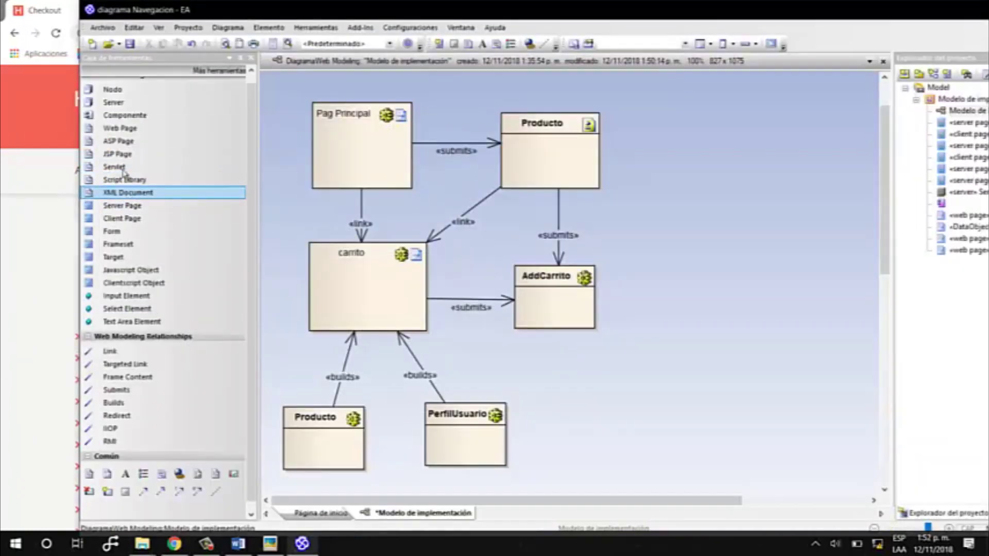
Step: Place a new web page on the diagram and name it CHECKOUT
{"action": "left_click", "coordinate": [120, 129]}
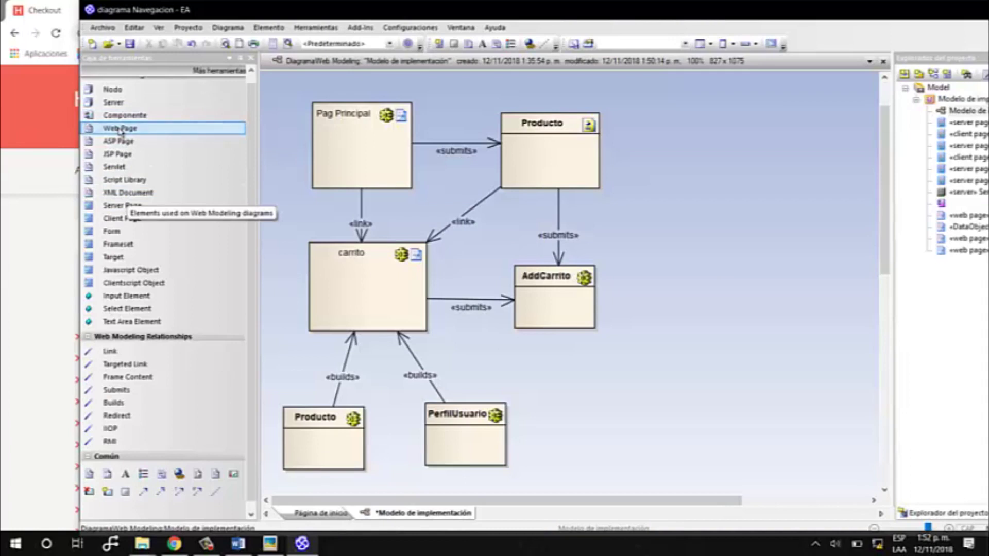
{"action": "left_click", "coordinate": [600, 399]}
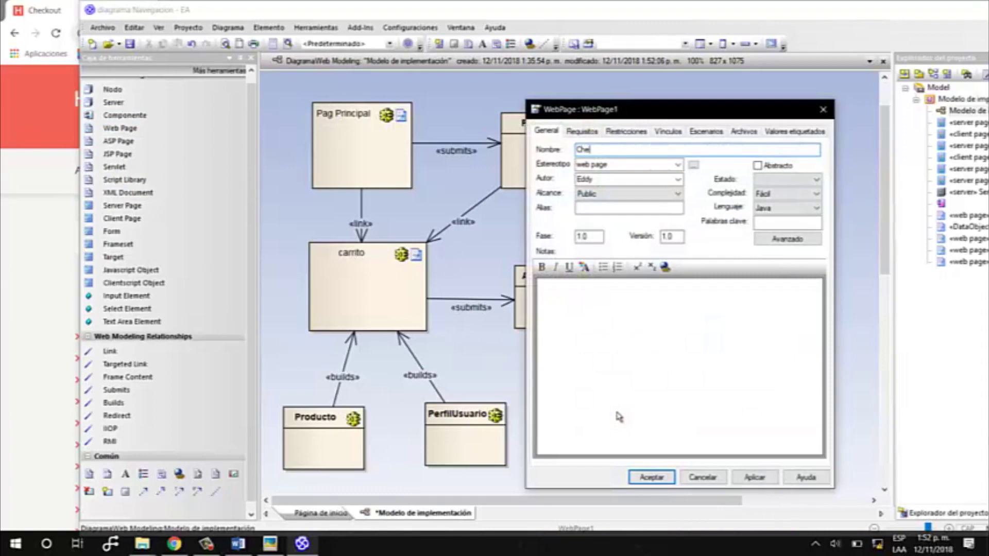
{"action": "key", "text": "alt+Tab"}
{"action": "key", "text": "alt+Tab"}
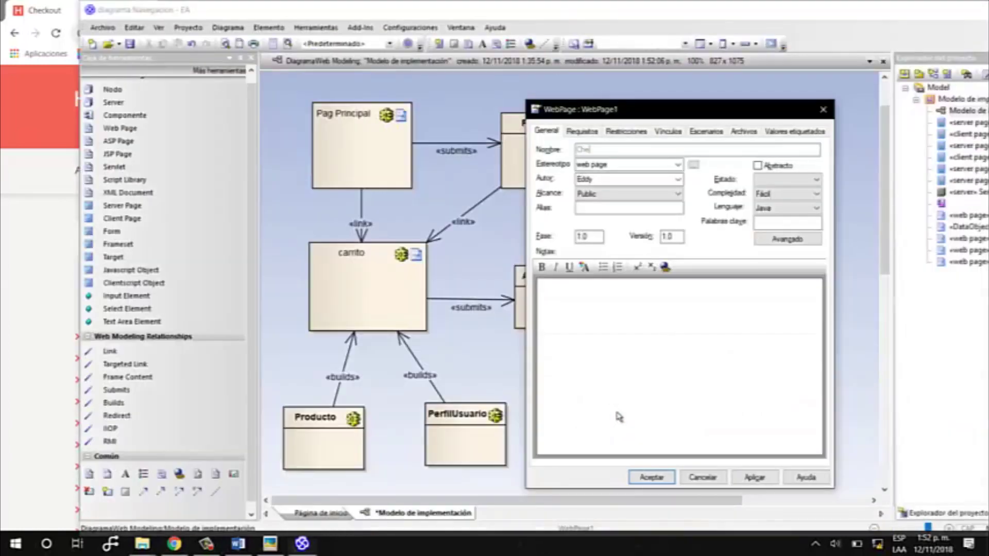
{"action": "key", "text": "alt+Tab"}
{"action": "key", "text": "alt+Tab"}
{"action": "key", "text": "ctrl+v"}
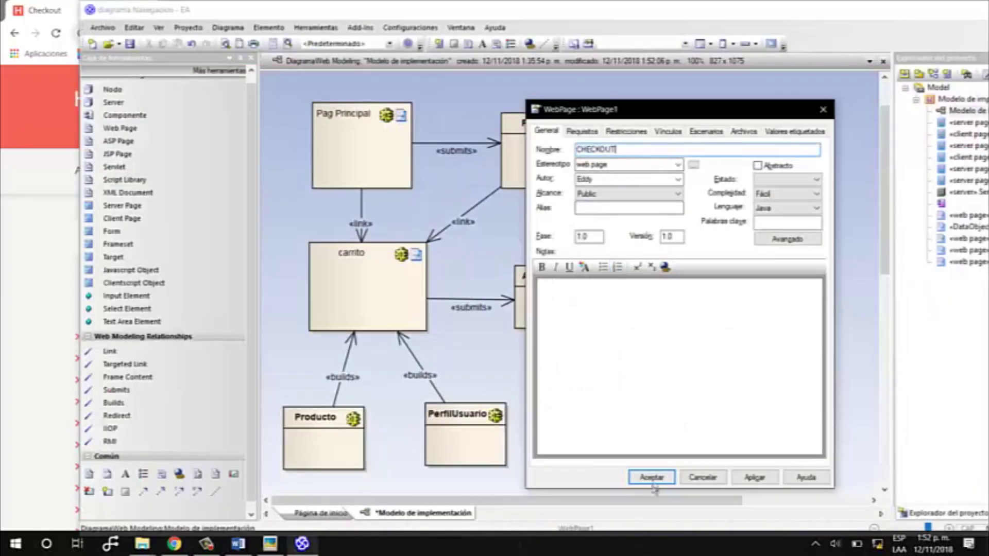
{"action": "left_click", "coordinate": [652, 477]}
Step: Resize the CHECKOUT box and position it below and right of AddCarrito
{"action": "left_click_drag", "start_coordinate": [664, 425], "coordinate": [647, 396]}
{"action": "scroll", "coordinate": [671, 354], "scroll_direction": "down", "scroll_amount": 2}
{"action": "left_click_drag", "start_coordinate": [673, 356], "coordinate": [710, 428]}
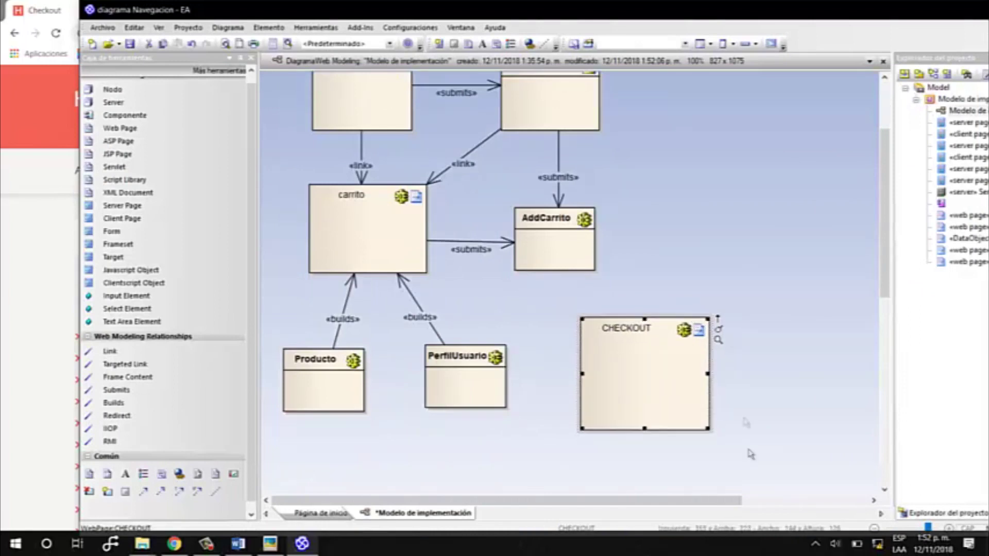
{"action": "left_click_drag", "start_coordinate": [710, 429], "coordinate": [691, 402]}
{"action": "left_click_drag", "start_coordinate": [620, 351], "coordinate": [621, 364]}
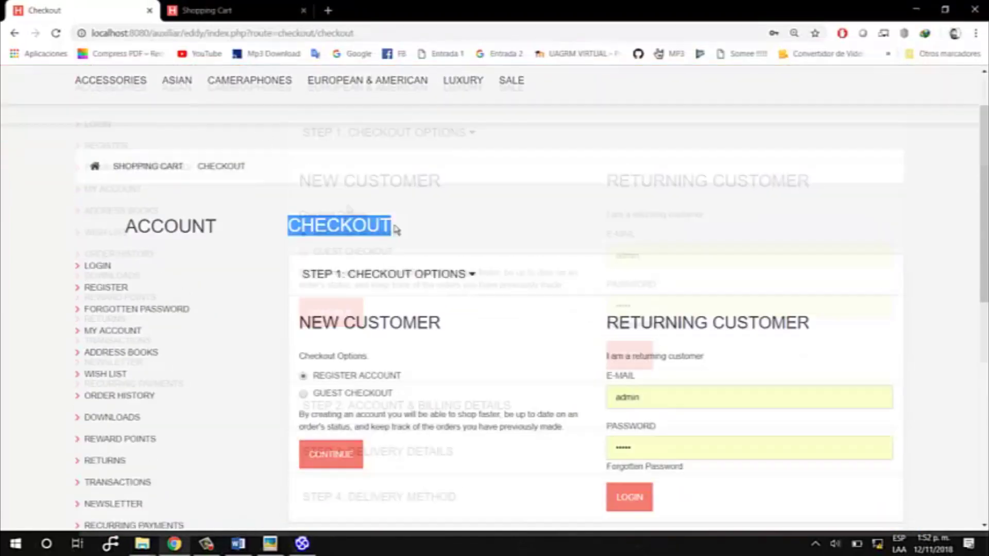
Step: Try the returning-customer login, then proceed with checkout as a new registering customer
{"action": "scroll", "coordinate": [404, 209], "scroll_direction": "down", "scroll_amount": 5}
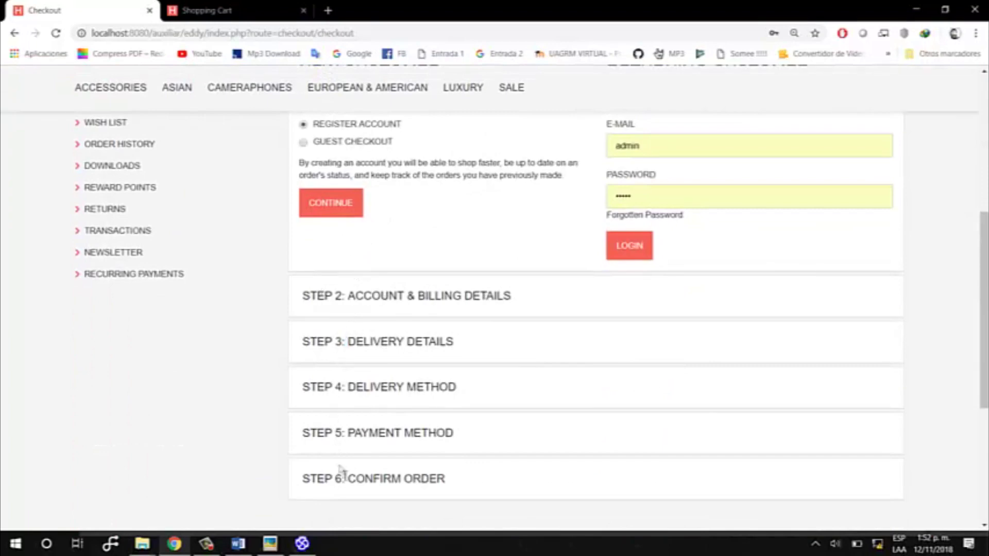
{"action": "scroll", "coordinate": [685, 243], "scroll_direction": "down", "scroll_amount": 4}
{"action": "scroll", "coordinate": [567, 289], "scroll_direction": "up", "scroll_amount": 10}
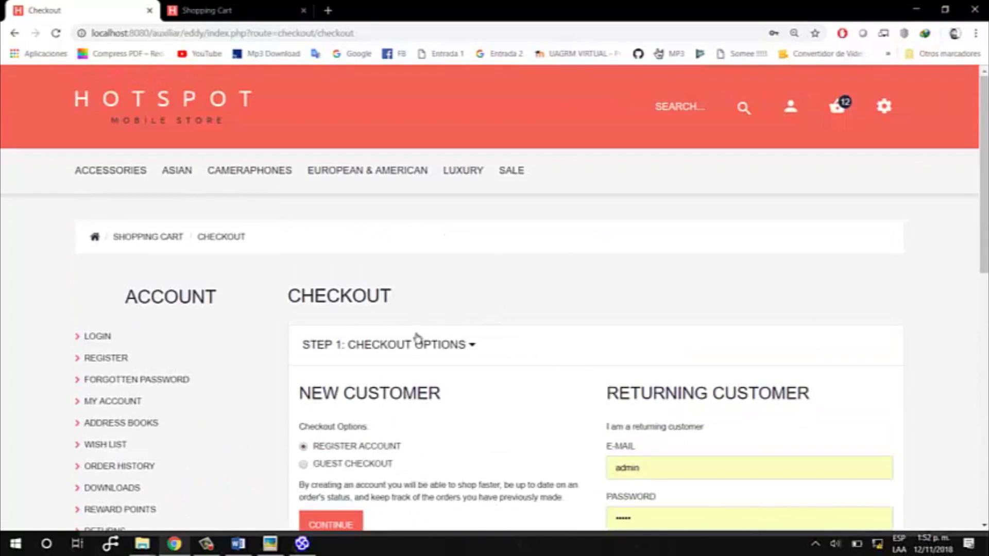
{"action": "scroll", "coordinate": [464, 361], "scroll_direction": "down", "scroll_amount": 5}
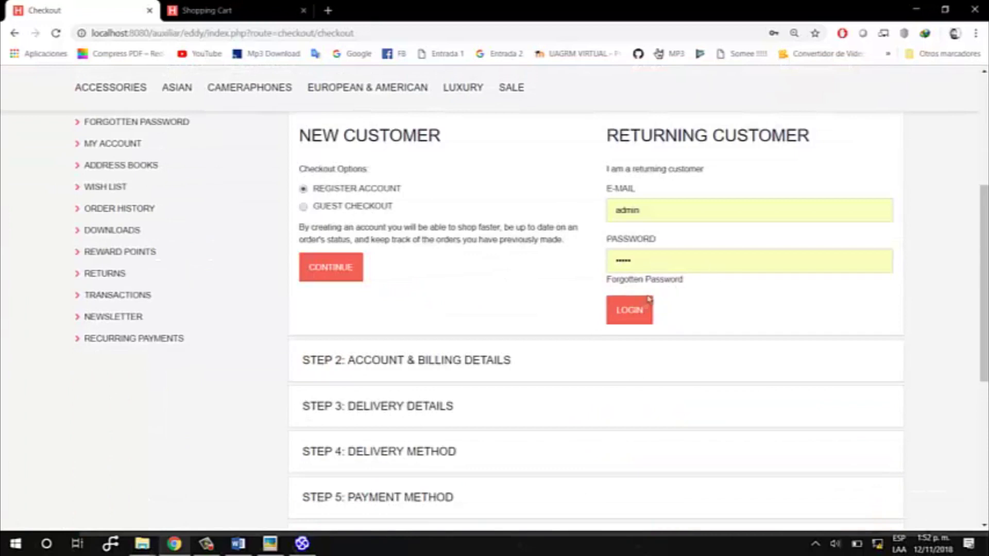
{"action": "left_click", "coordinate": [630, 311]}
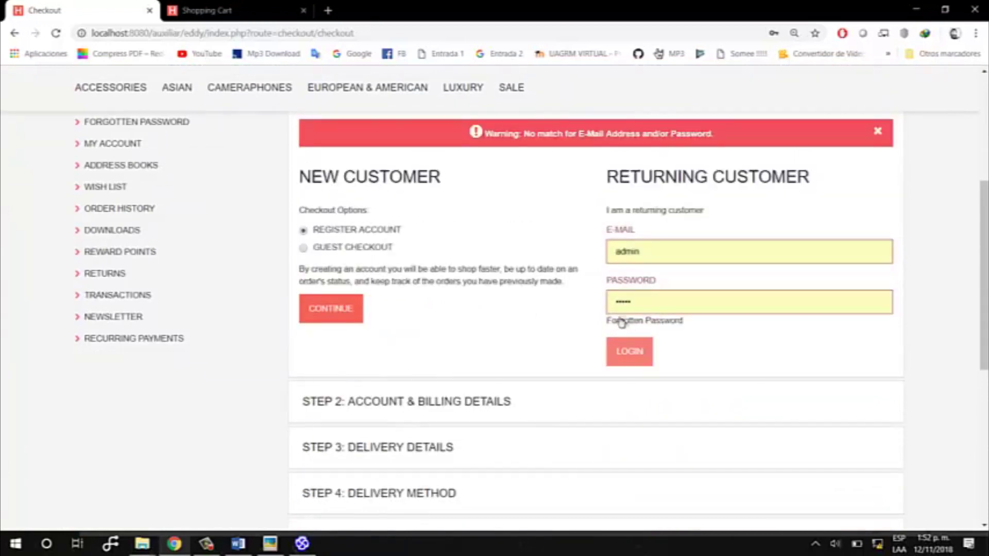
{"action": "double_click", "coordinate": [659, 252]}
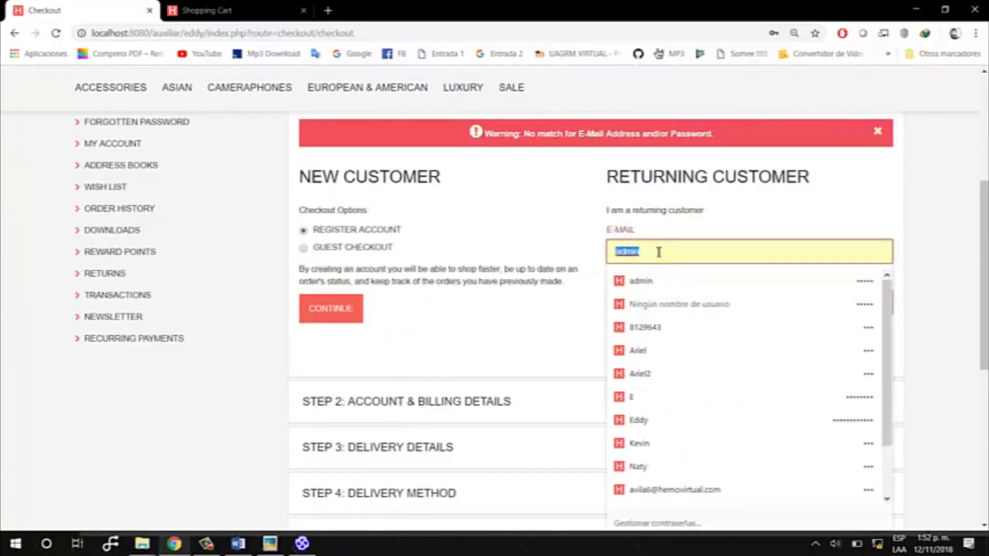
{"action": "left_click", "coordinate": [659, 206]}
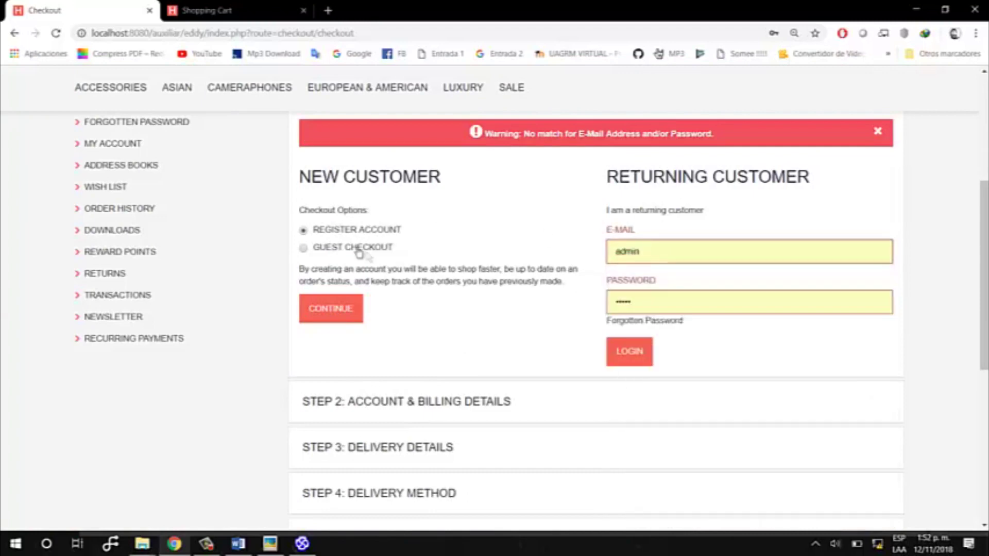
{"action": "left_click", "coordinate": [337, 314]}
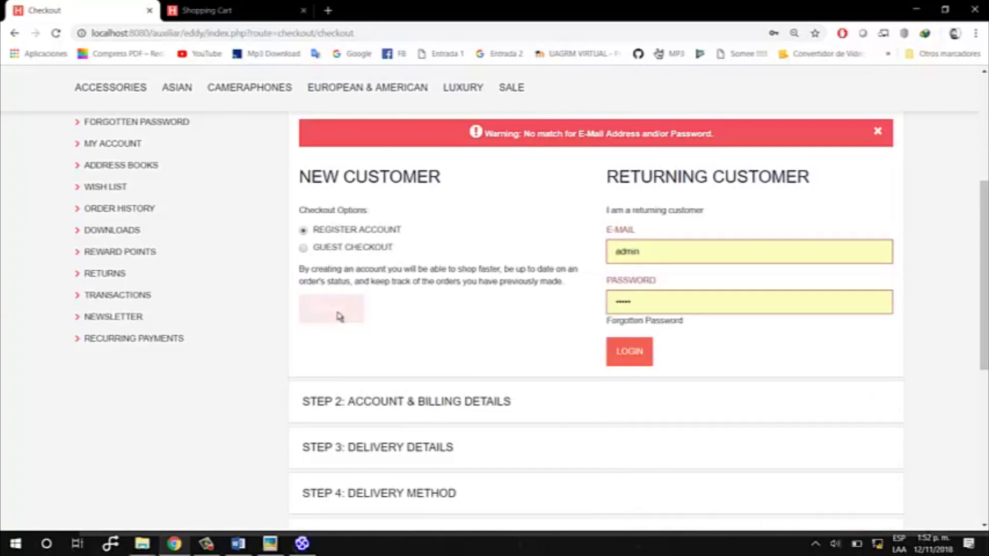
{"action": "scroll", "coordinate": [447, 199], "scroll_direction": "down", "scroll_amount": 9}
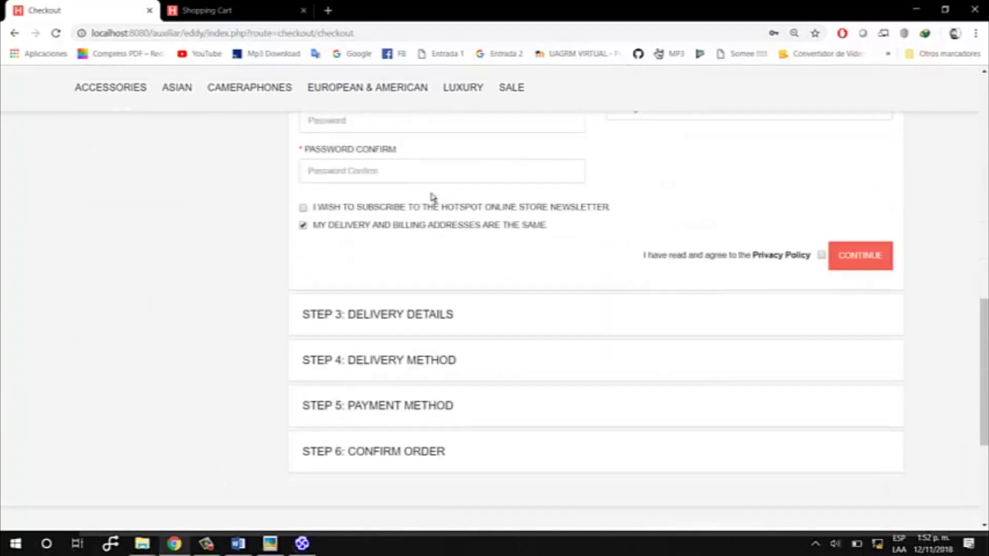
{"action": "scroll", "coordinate": [409, 196], "scroll_direction": "up", "scroll_amount": 9}
Step: In the navigation diagram, draw a link from the carrito page to the CHECKOUT page
{"action": "key", "text": "alt+Tab"}
{"action": "left_click", "coordinate": [536, 318]}
{"action": "left_click", "coordinate": [110, 351]}
{"action": "left_click_drag", "start_coordinate": [410, 246], "coordinate": [624, 353]}
{"action": "left_click", "coordinate": [602, 374]}
{"action": "key", "text": "alt+Tab"}
Step: Reopen the Step 1 checkout options and continue to the account and billing details
{"action": "scroll", "coordinate": [534, 274], "scroll_direction": "up", "scroll_amount": 3}
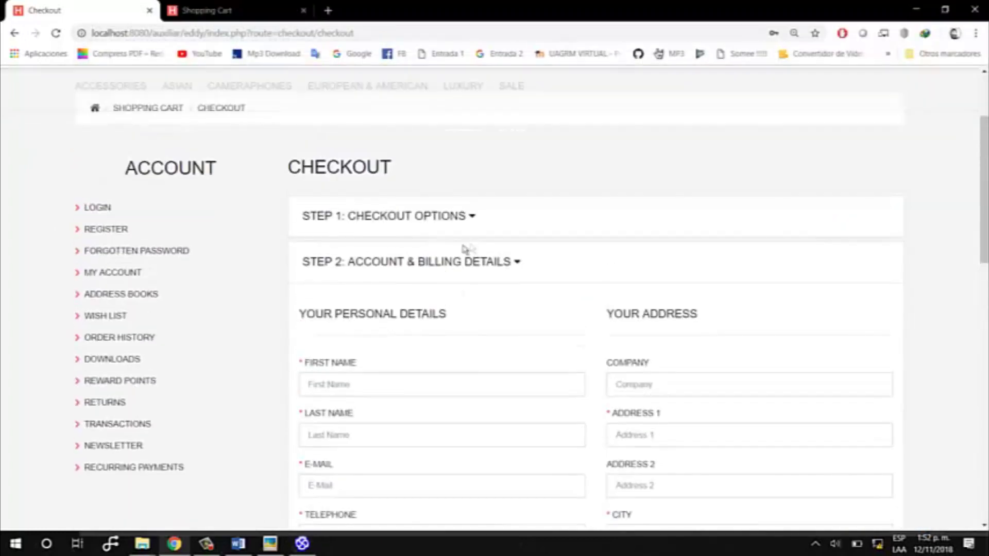
{"action": "scroll", "coordinate": [383, 381], "scroll_direction": "down", "scroll_amount": 4}
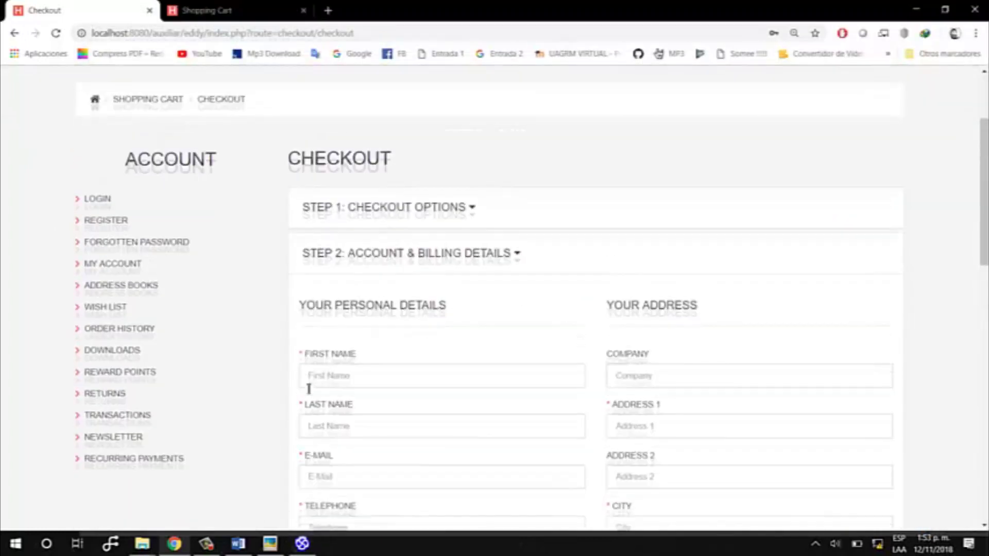
{"action": "left_click", "coordinate": [325, 190]}
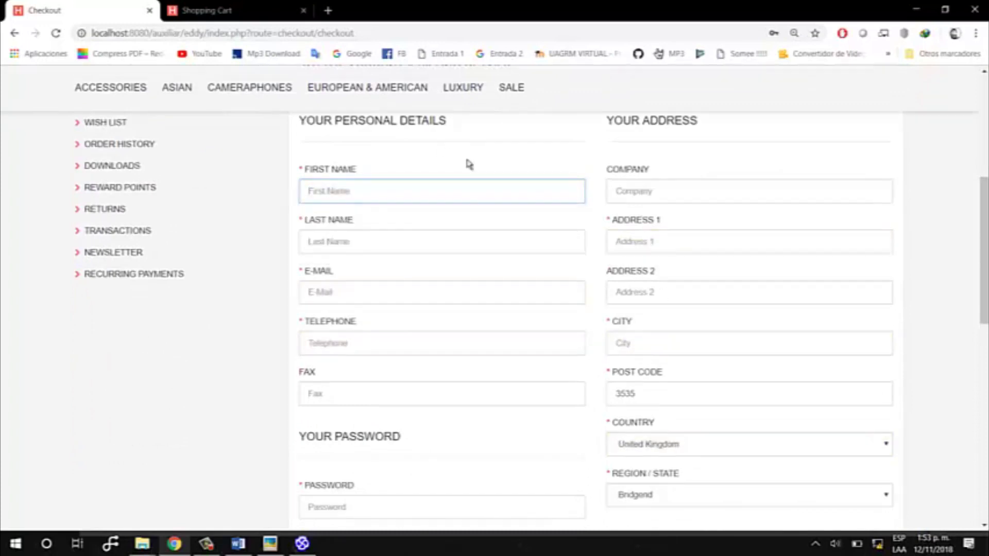
{"action": "scroll", "coordinate": [466, 161], "scroll_direction": "up", "scroll_amount": 4}
{"action": "left_click", "coordinate": [342, 219]}
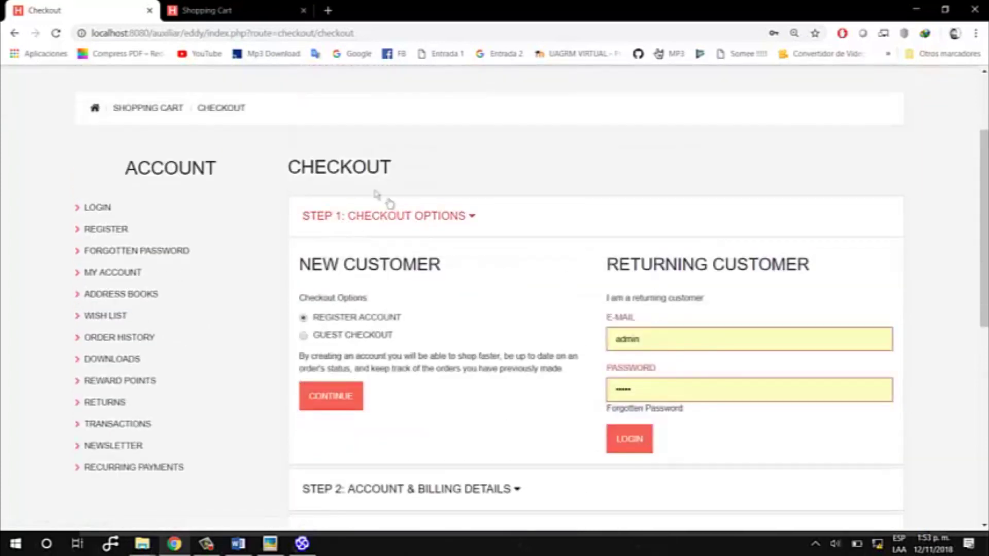
{"action": "left_click", "coordinate": [384, 217]}
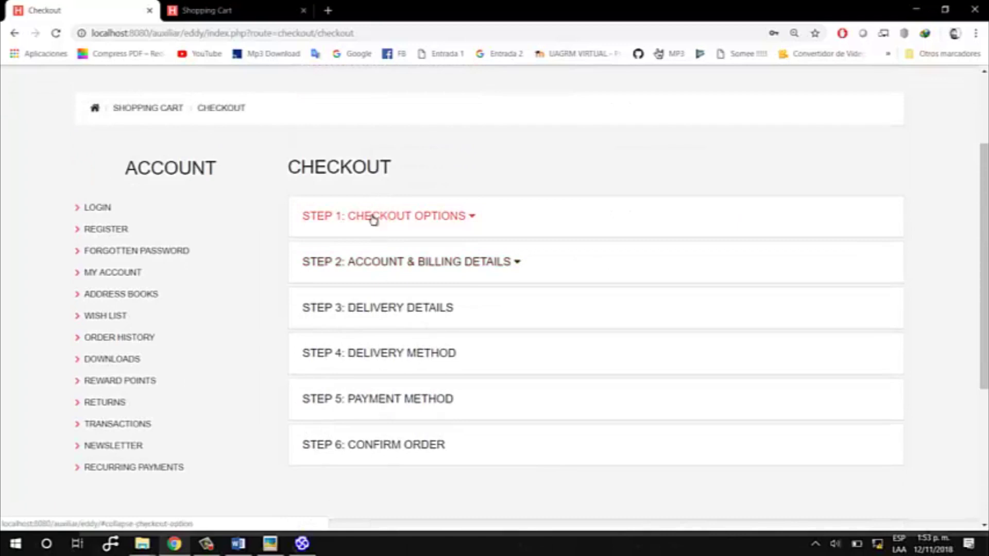
{"action": "left_click", "coordinate": [375, 217]}
{"action": "left_click", "coordinate": [331, 395]}
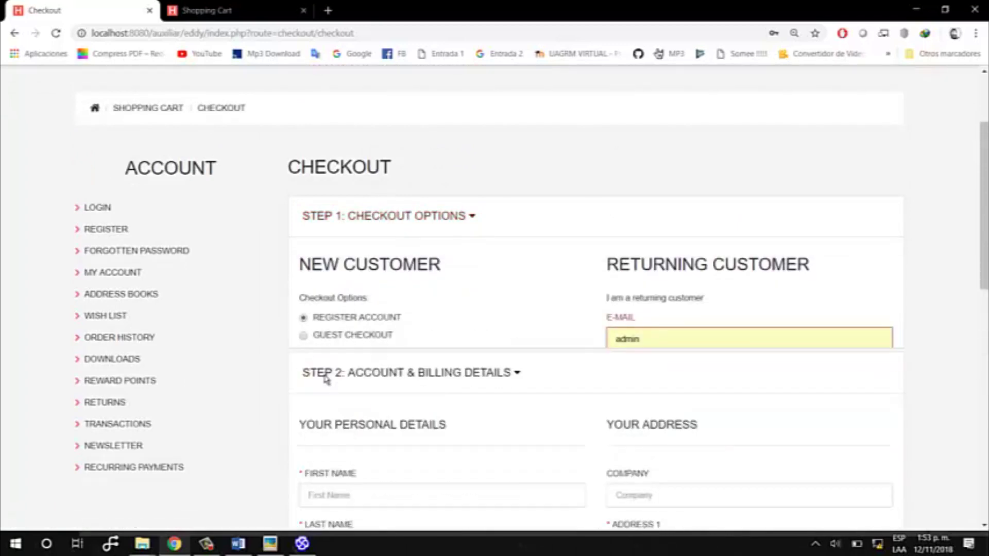
Step: Autofill the personal details and address from the saved entry
{"action": "scroll", "coordinate": [453, 363], "scroll_direction": "down", "scroll_amount": 2}
{"action": "left_click", "coordinate": [333, 266]}
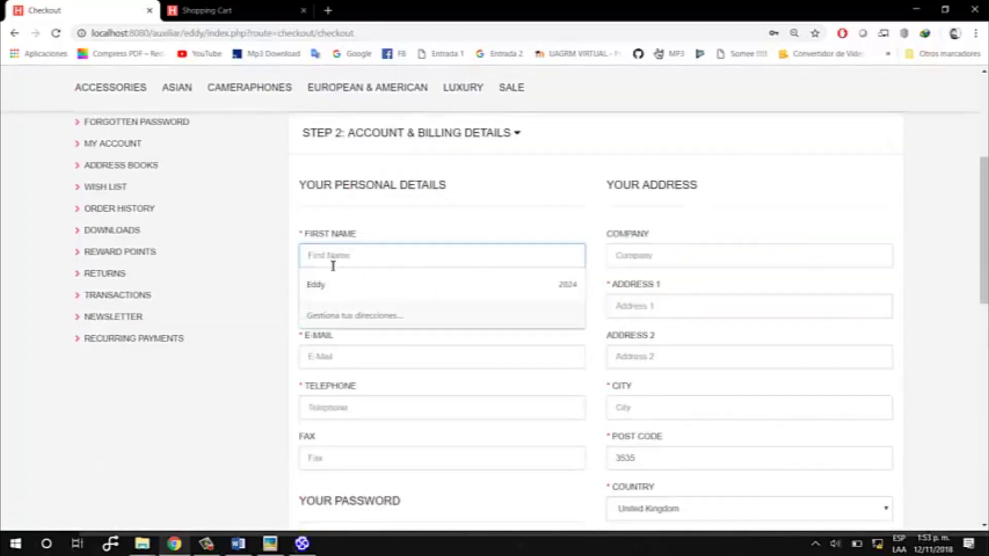
{"action": "left_click", "coordinate": [336, 286]}
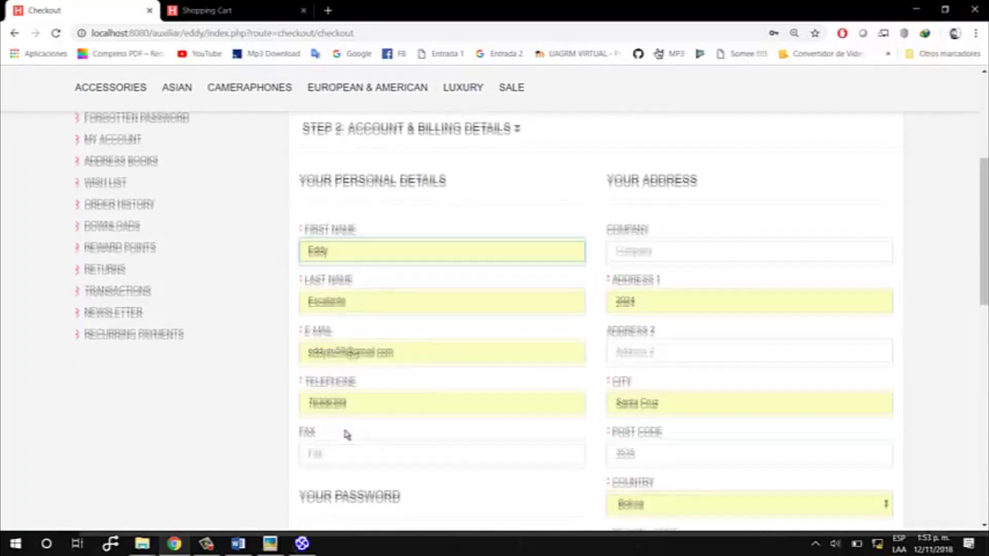
{"action": "scroll", "coordinate": [335, 338], "scroll_direction": "down", "scroll_amount": 2}
{"action": "left_click", "coordinate": [496, 332]}
{"action": "left_click", "coordinate": [677, 339]}
{"action": "scroll", "coordinate": [667, 243], "scroll_direction": "up", "scroll_amount": 2}
{"action": "scroll", "coordinate": [653, 402], "scroll_direction": "down", "scroll_amount": 3}
{"action": "left_click_drag", "start_coordinate": [393, 166], "coordinate": [242, 169]}
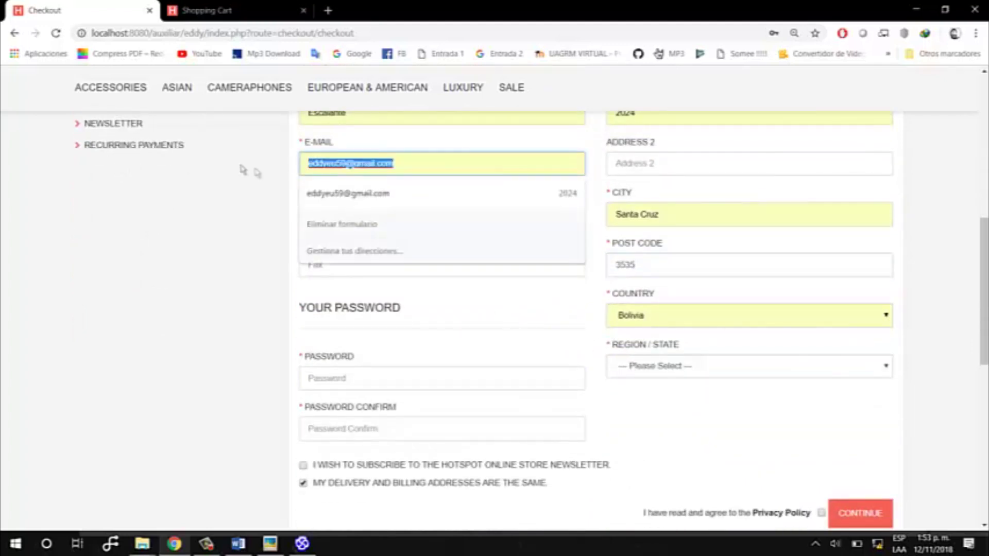
Step: Enter the account password and move on to confirm it
{"action": "left_click", "coordinate": [379, 382]}
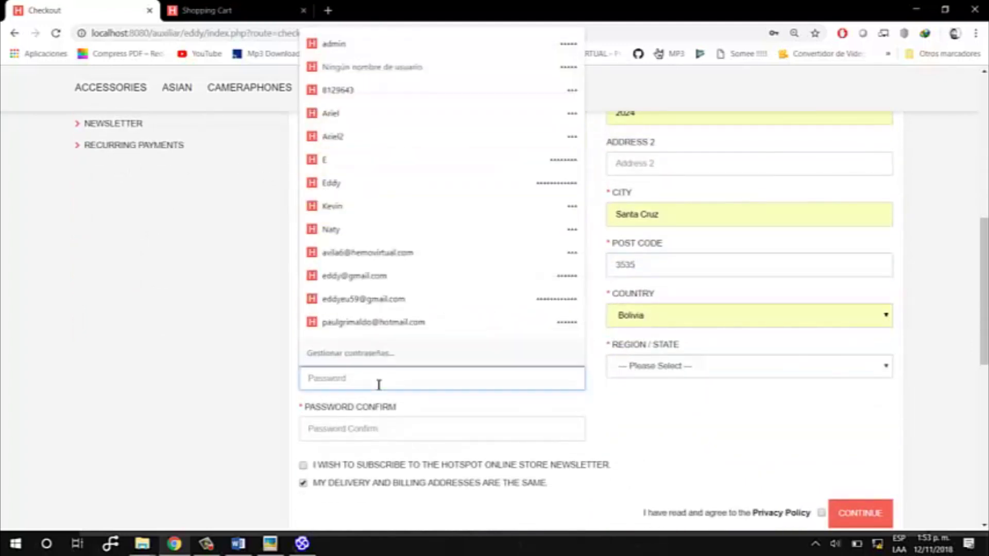
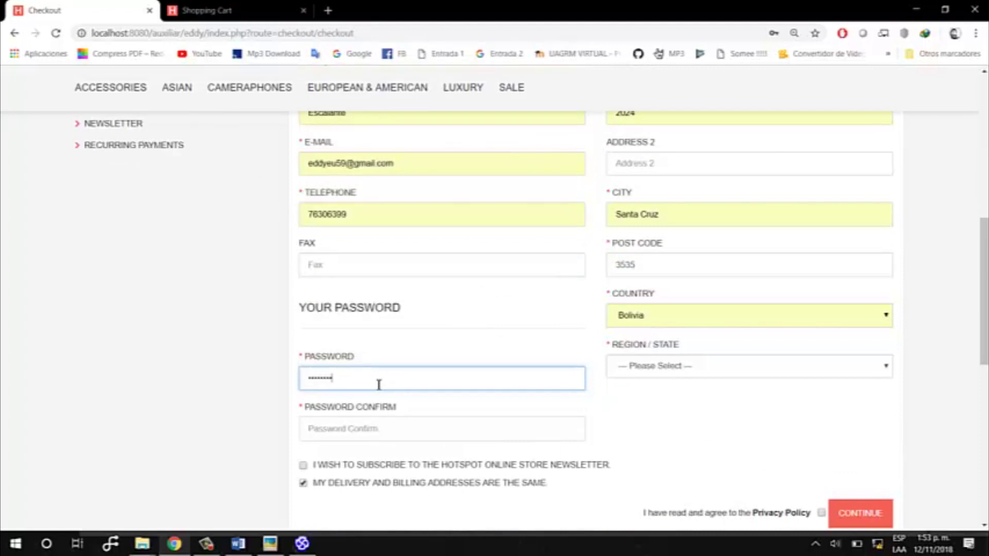
{"action": "key", "text": "BackSpace"}
{"action": "key", "text": "BackSpace"}
{"action": "key", "text": "BackSpace"}
{"action": "key", "text": "BackSpace"}
{"action": "key", "text": "BackSpace"}
{"action": "key", "text": "BackSpace"}
{"action": "key", "text": "BackSpace"}
{"action": "key", "text": "BackSpace"}
{"action": "key", "text": "BackSpace"}
{"action": "key", "text": "Tab"}
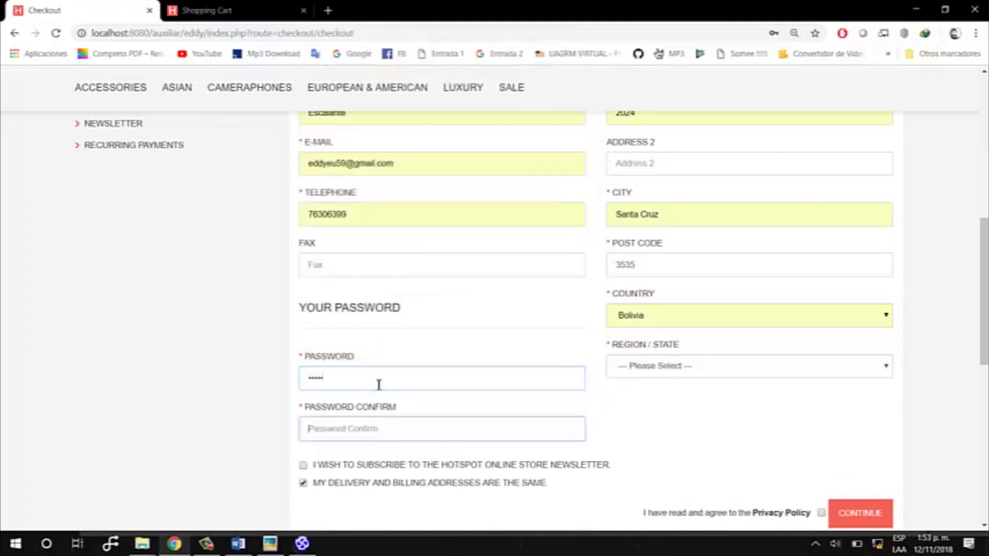
Step: Set the region to La Paz, subscribe to the newsletter and accept the Privacy Policy
{"action": "left_click", "coordinate": [661, 367]}
{"action": "left_click", "coordinate": [656, 283]}
{"action": "scroll", "coordinate": [649, 382], "scroll_direction": "down", "scroll_amount": 1}
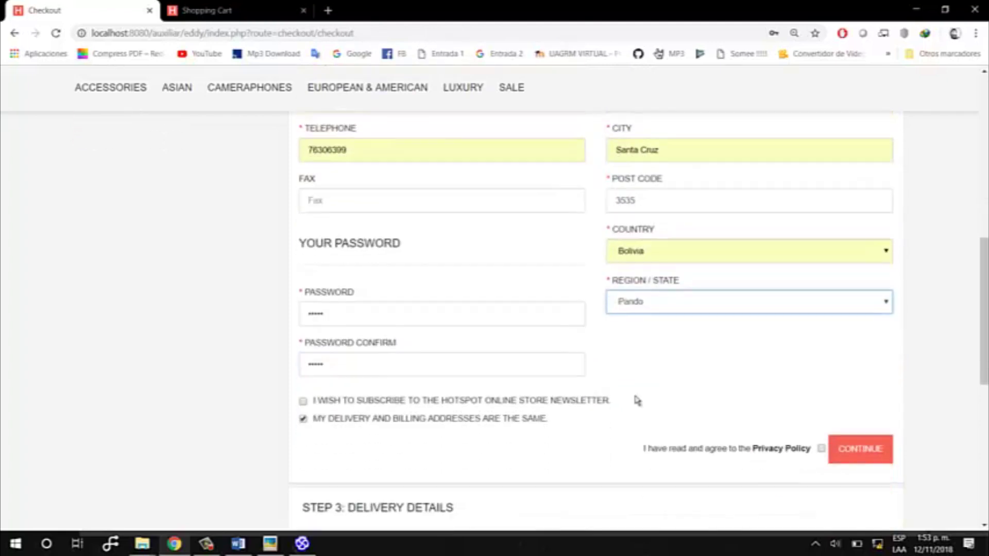
{"action": "left_click", "coordinate": [666, 307]}
{"action": "left_click", "coordinate": [691, 408]}
{"action": "left_click", "coordinate": [360, 404]}
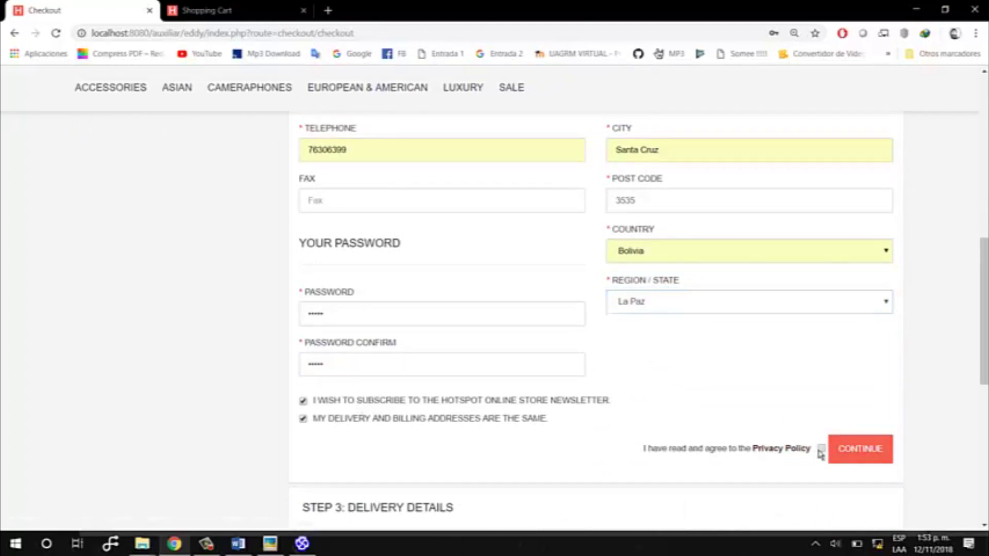
{"action": "left_click", "coordinate": [845, 453]}
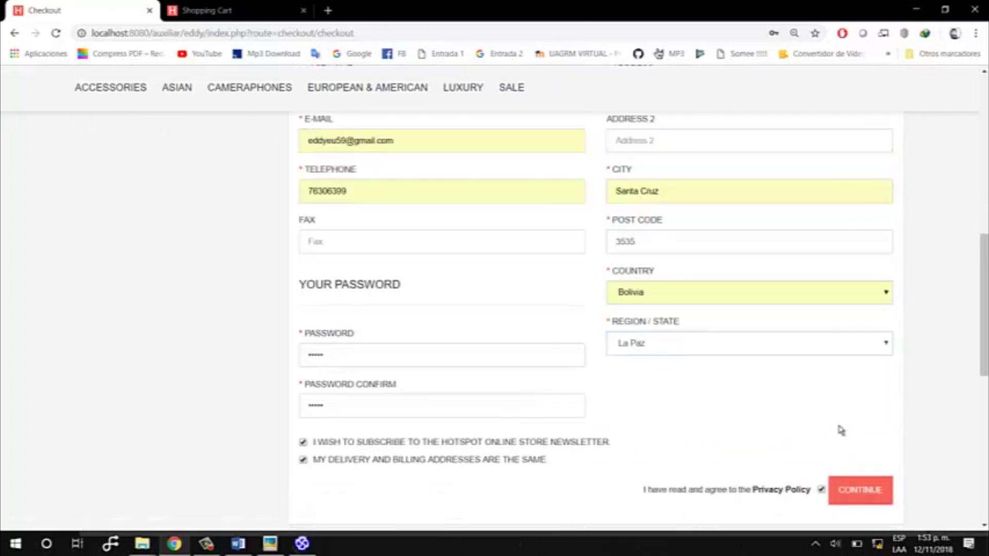
Step: Submit the details, replace the already-registered e-mail address, and submit again
{"action": "left_click", "coordinate": [832, 489]}
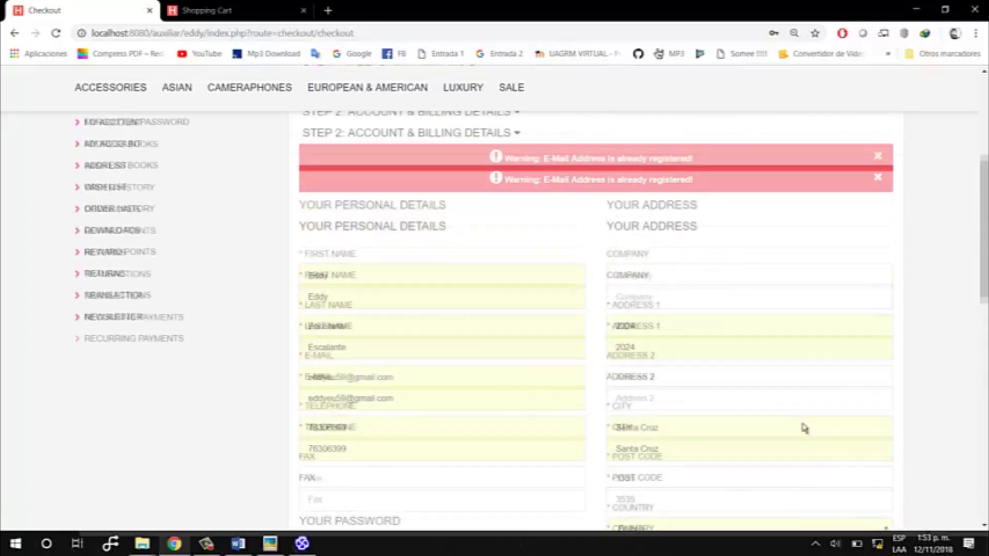
{"action": "scroll", "coordinate": [530, 287], "scroll_direction": "down", "scroll_amount": 4}
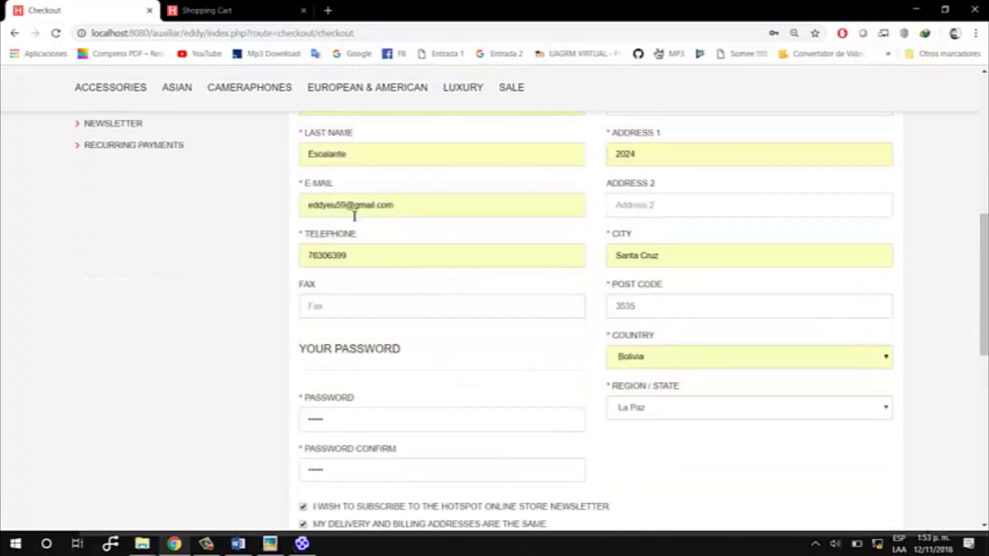
{"action": "double_click", "coordinate": [347, 209]}
{"action": "type", "text": "admin"}
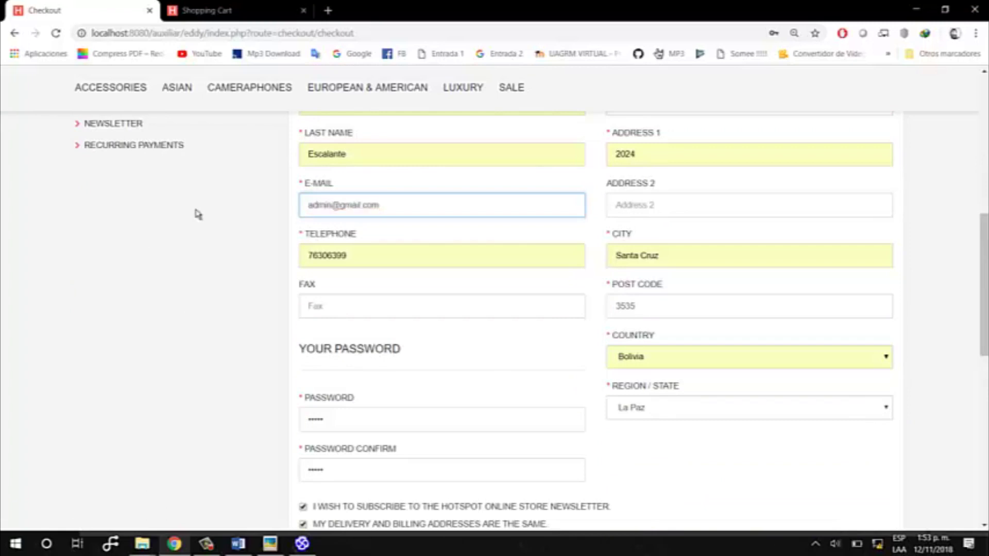
{"action": "left_click", "coordinate": [198, 214]}
{"action": "scroll", "coordinate": [732, 428], "scroll_direction": "down", "scroll_amount": 2}
{"action": "left_click", "coordinate": [857, 428]}
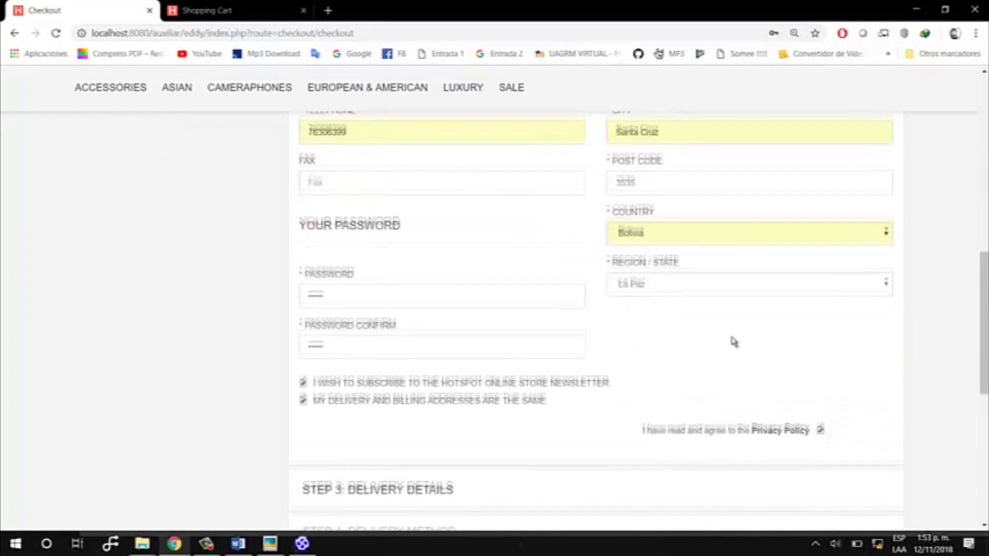
Step: Return to the 'diagrama Navegacion - EA' window and select the PerfilUsuario element
{"action": "key", "text": "alt+Tab"}
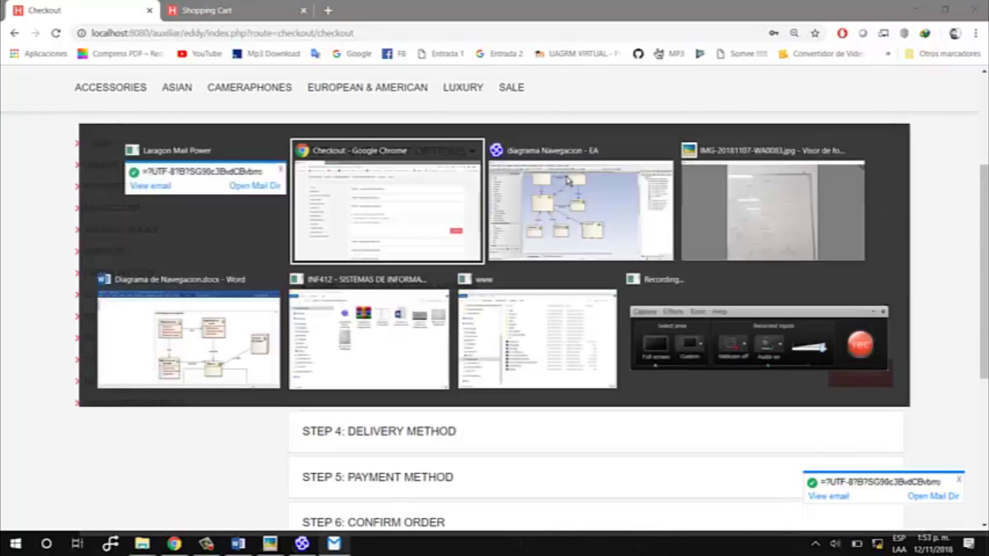
{"action": "key", "text": "alt+Tab"}
{"action": "key", "text": "Tab"}
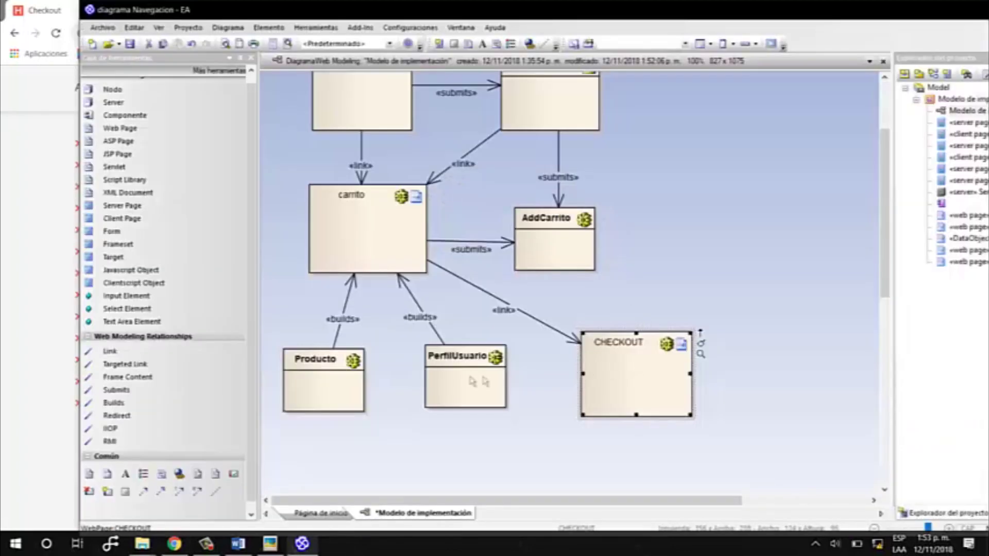
{"action": "left_click", "coordinate": [472, 381]}
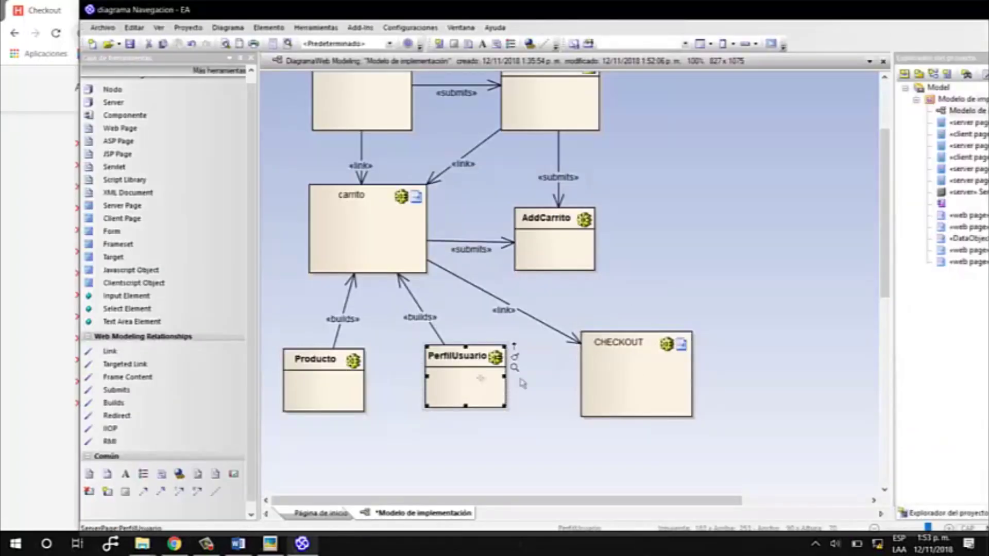